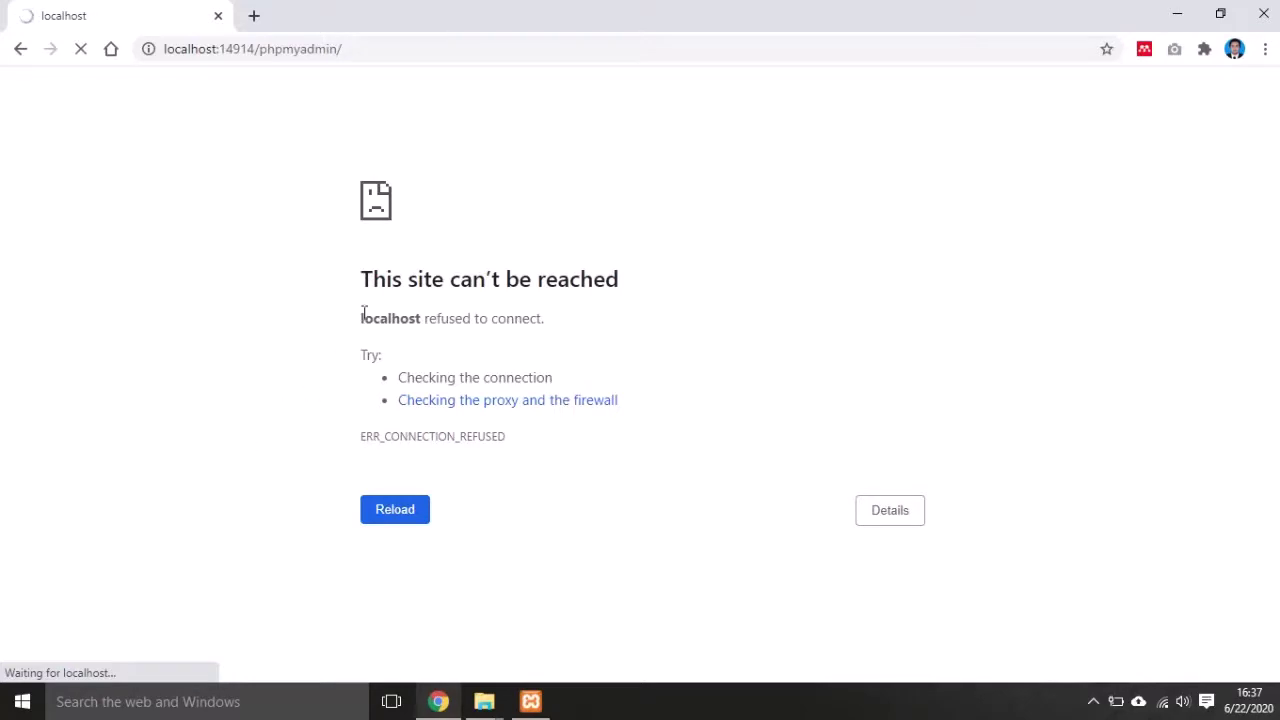
- Start a Quick export in SQL format of the inventory_ol database in phpMyAdmin
left_click(451, 53)
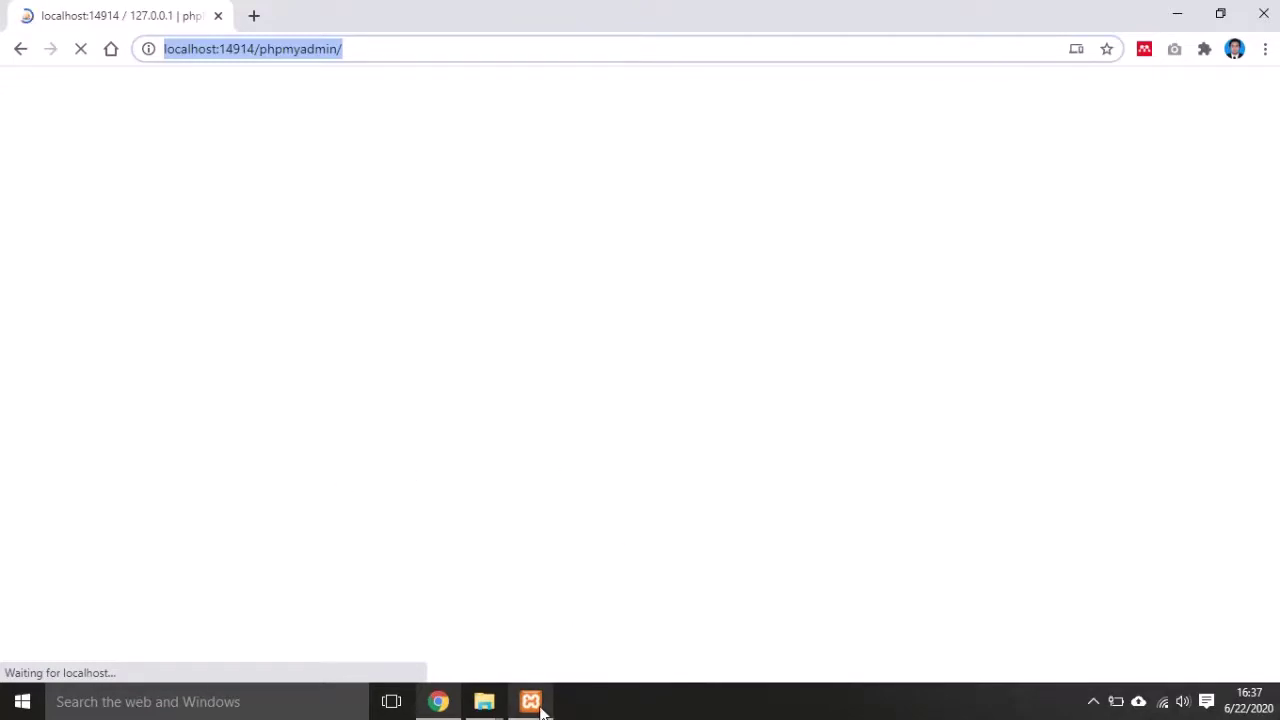
mouse_move(538, 705)
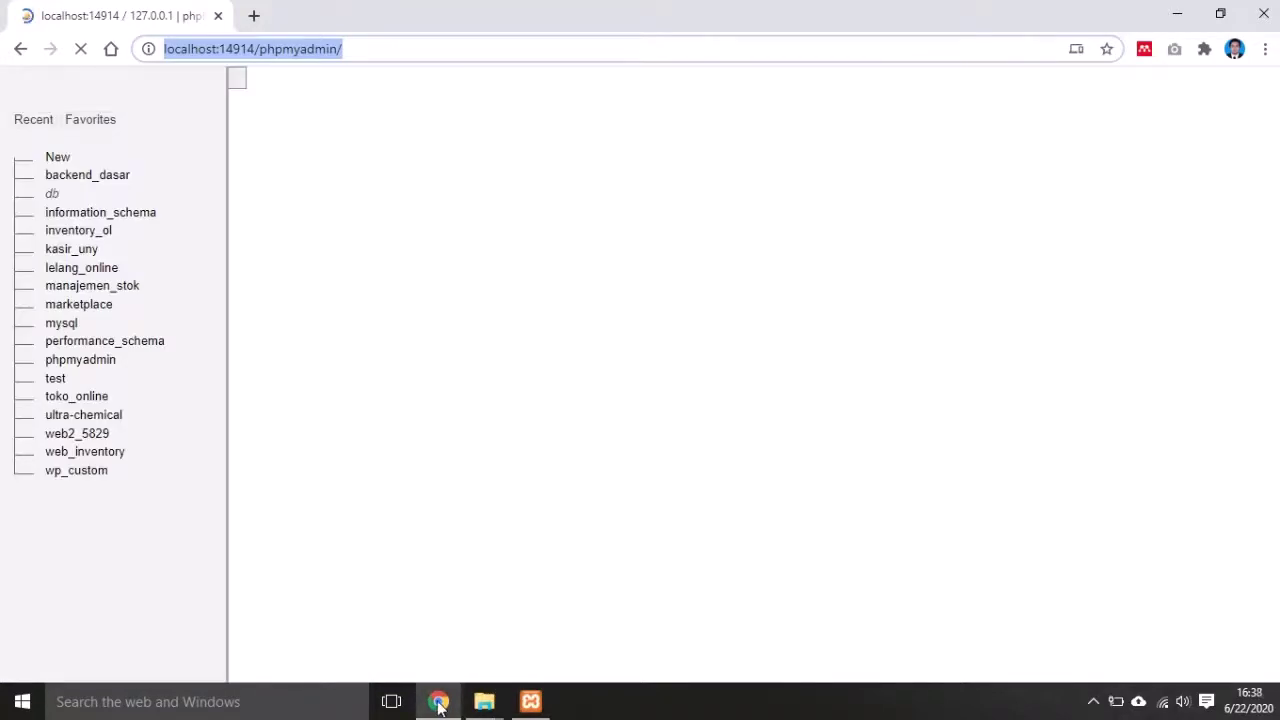
mouse_move(438, 703)
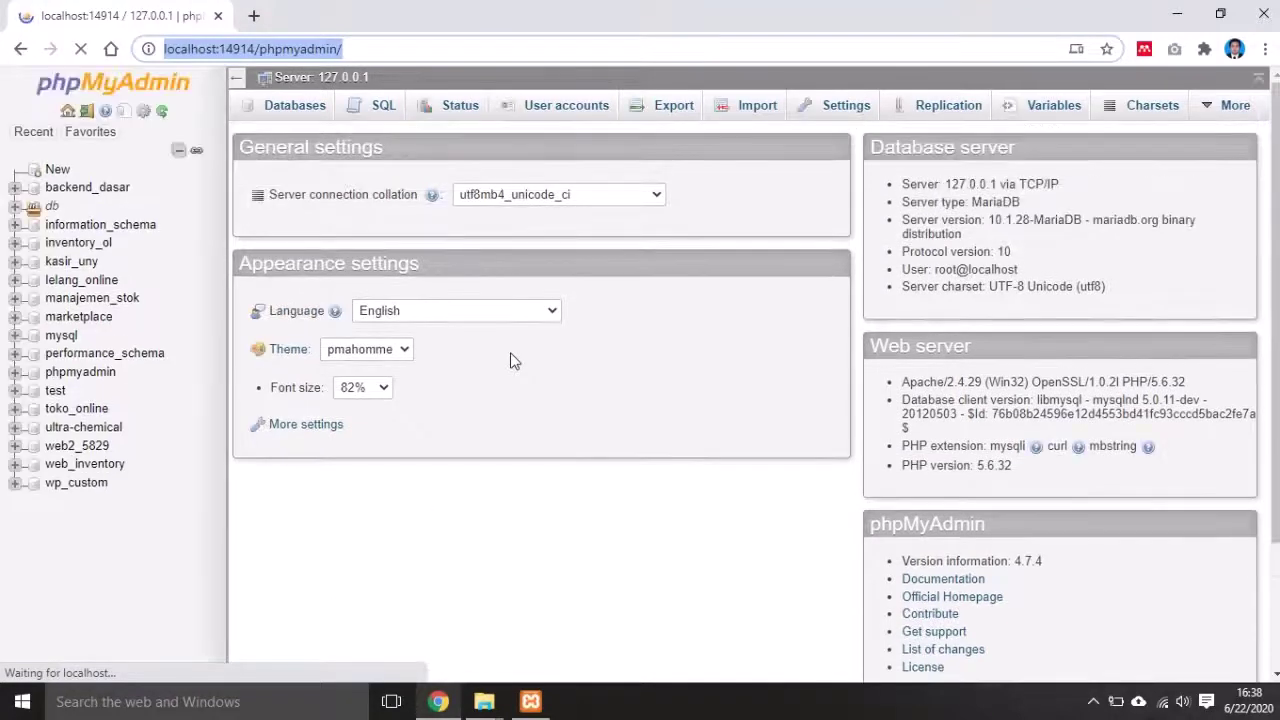
left_click(70, 249)
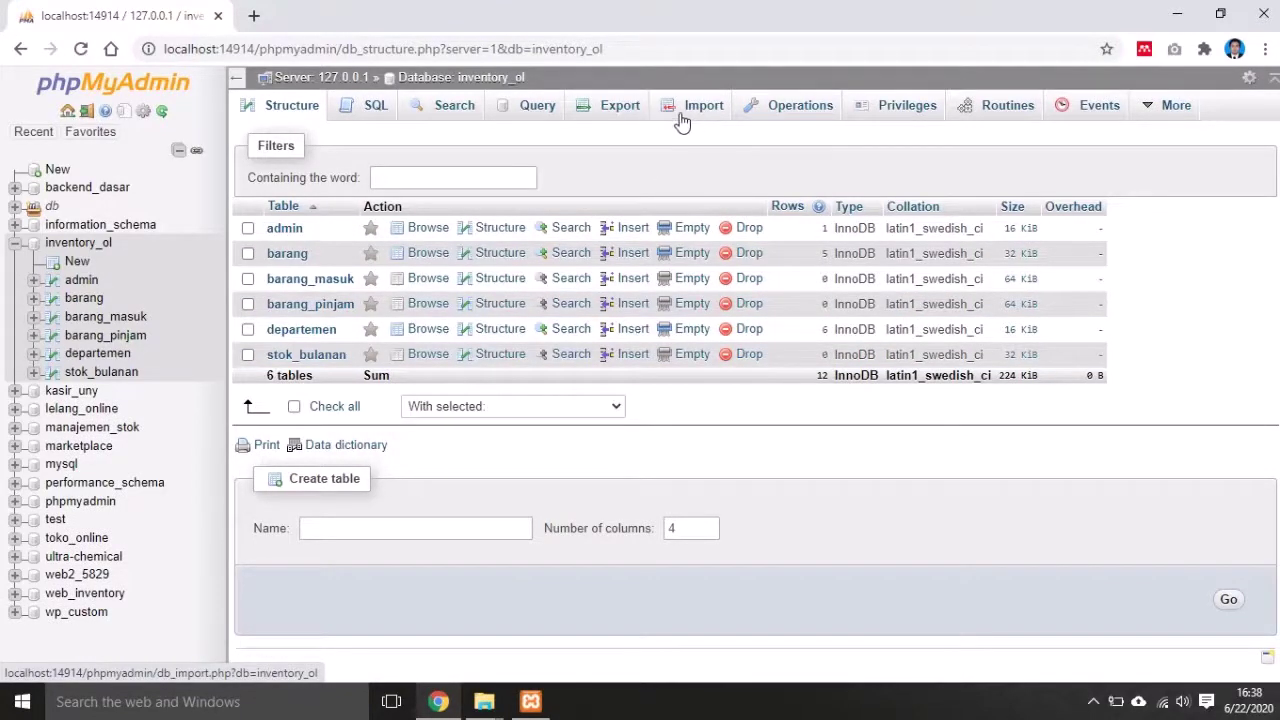
left_click(620, 107)
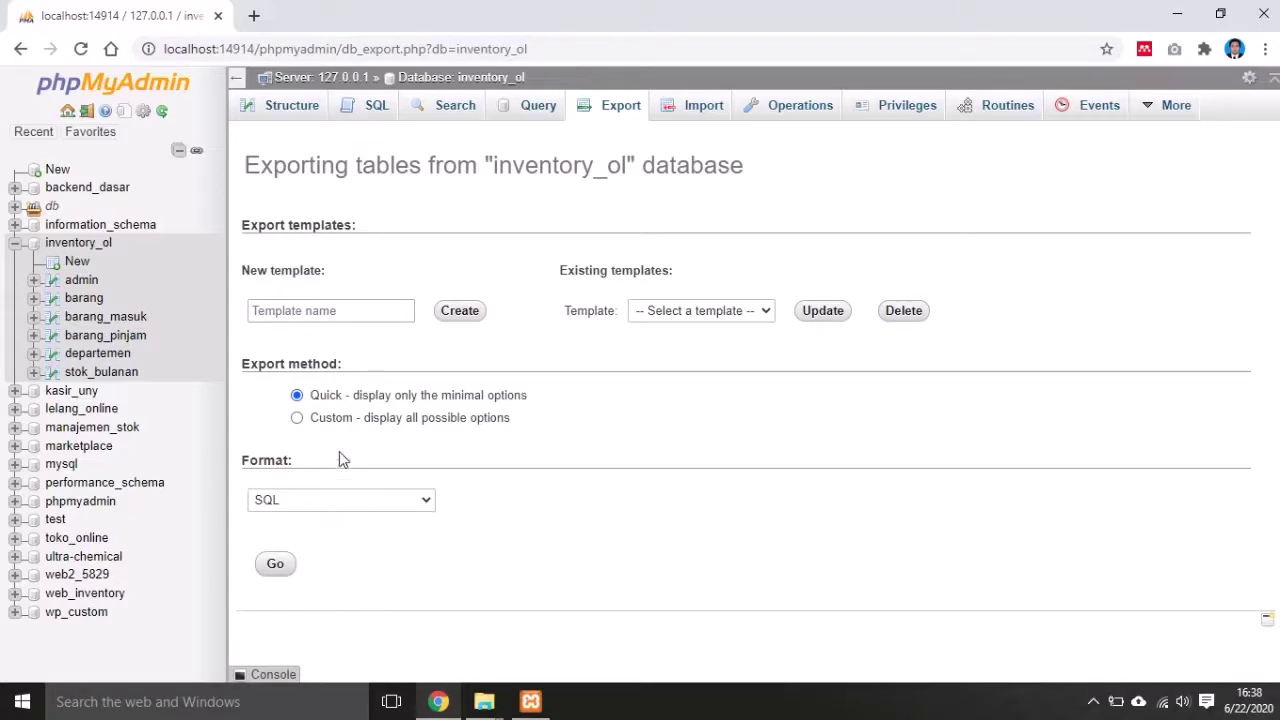
left_click(279, 564)
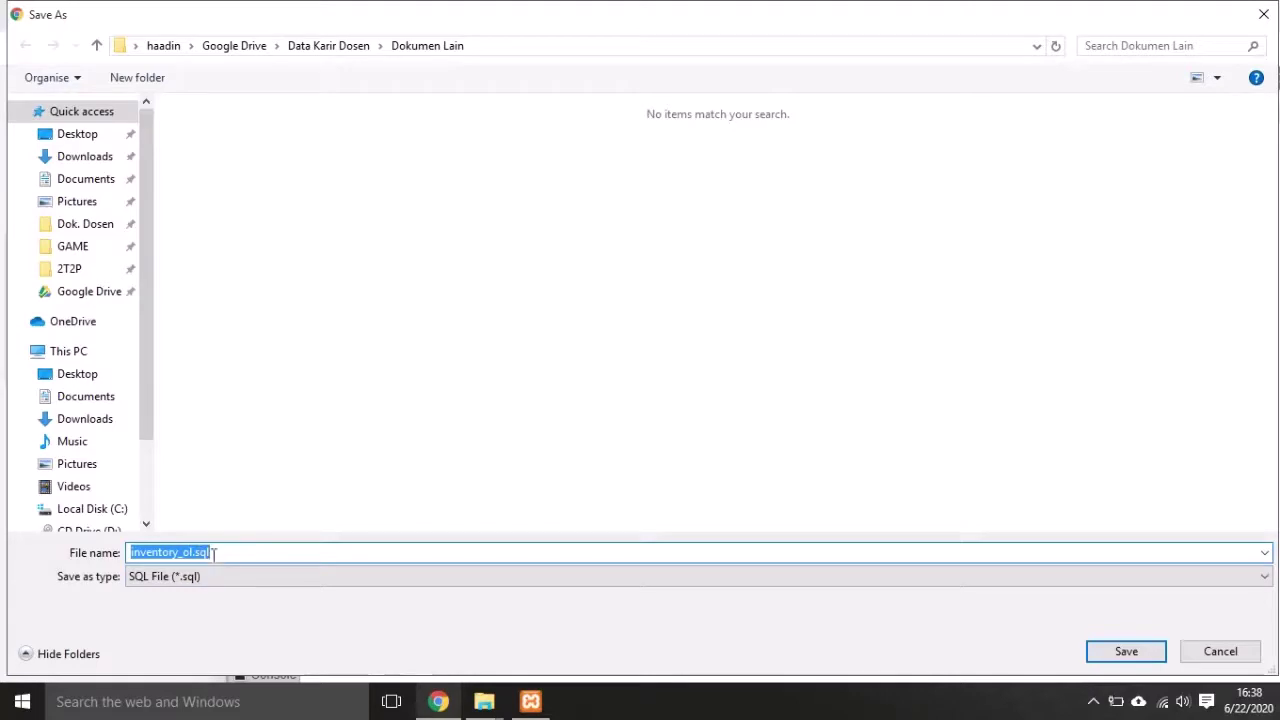
- Save the database export as inventory_ol.sql in the Downloads folder
left_click_drag(144, 375, 143, 454)
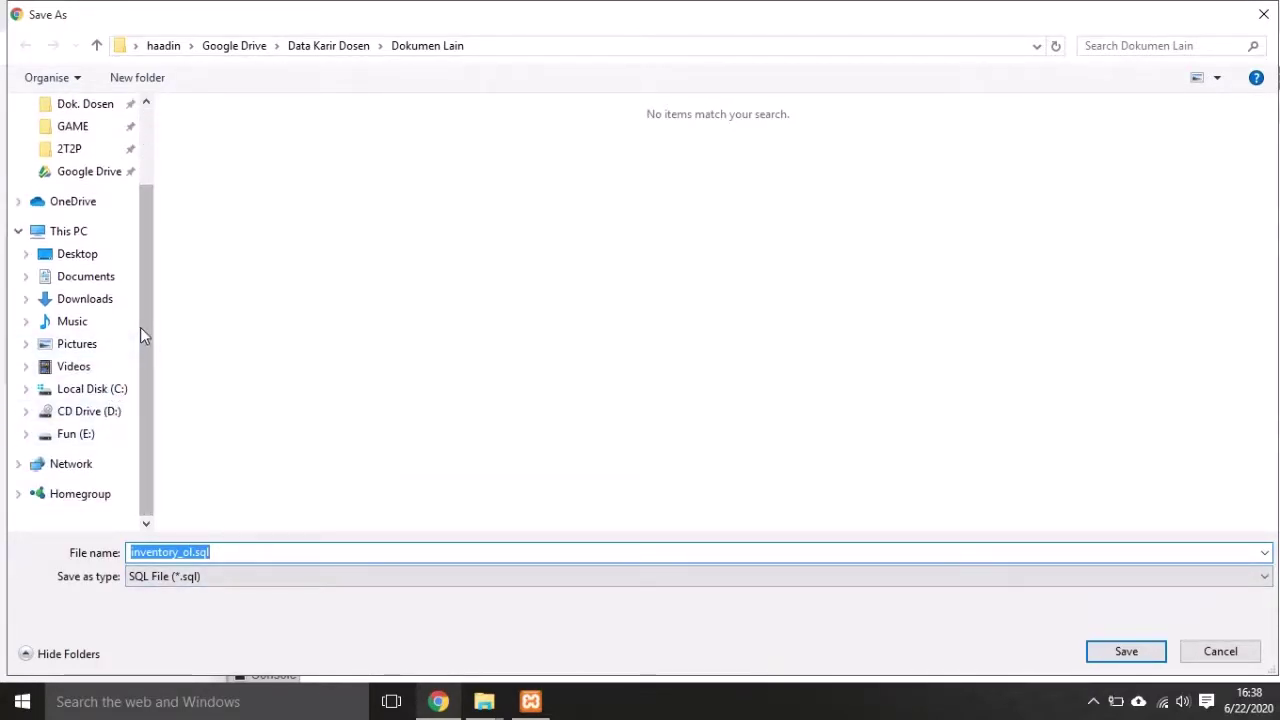
left_click(82, 303)
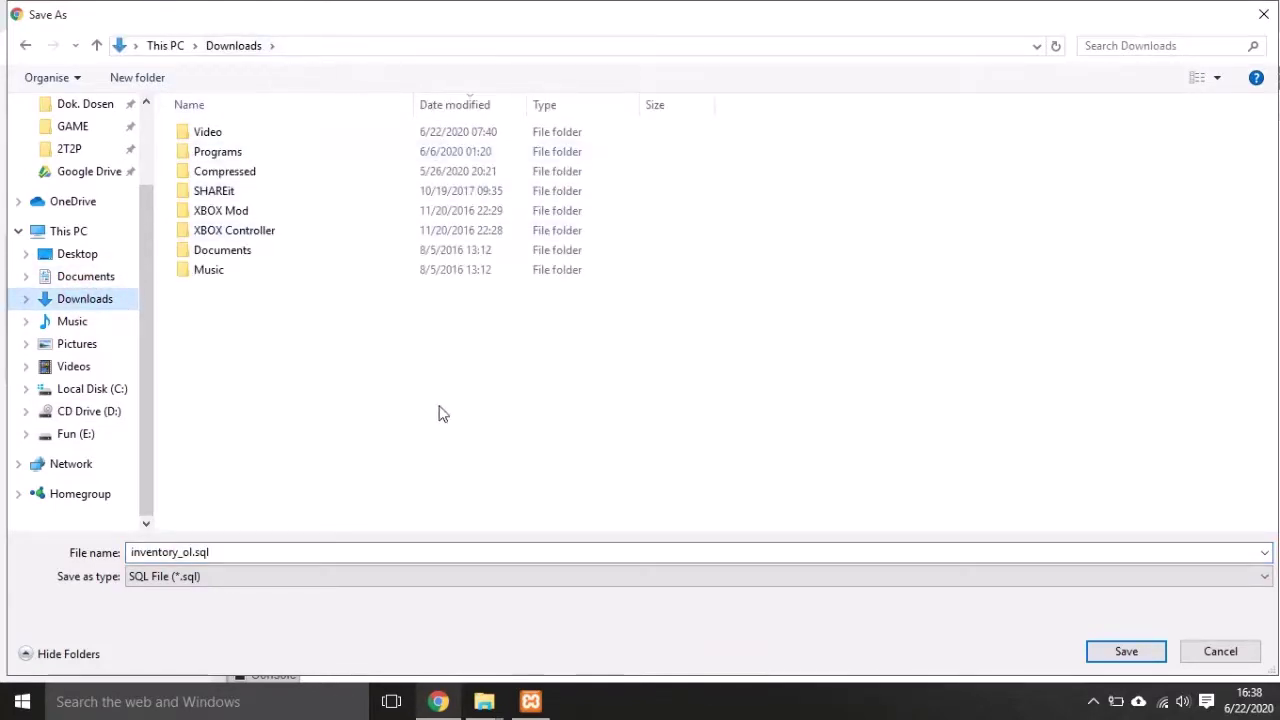
left_click(314, 543)
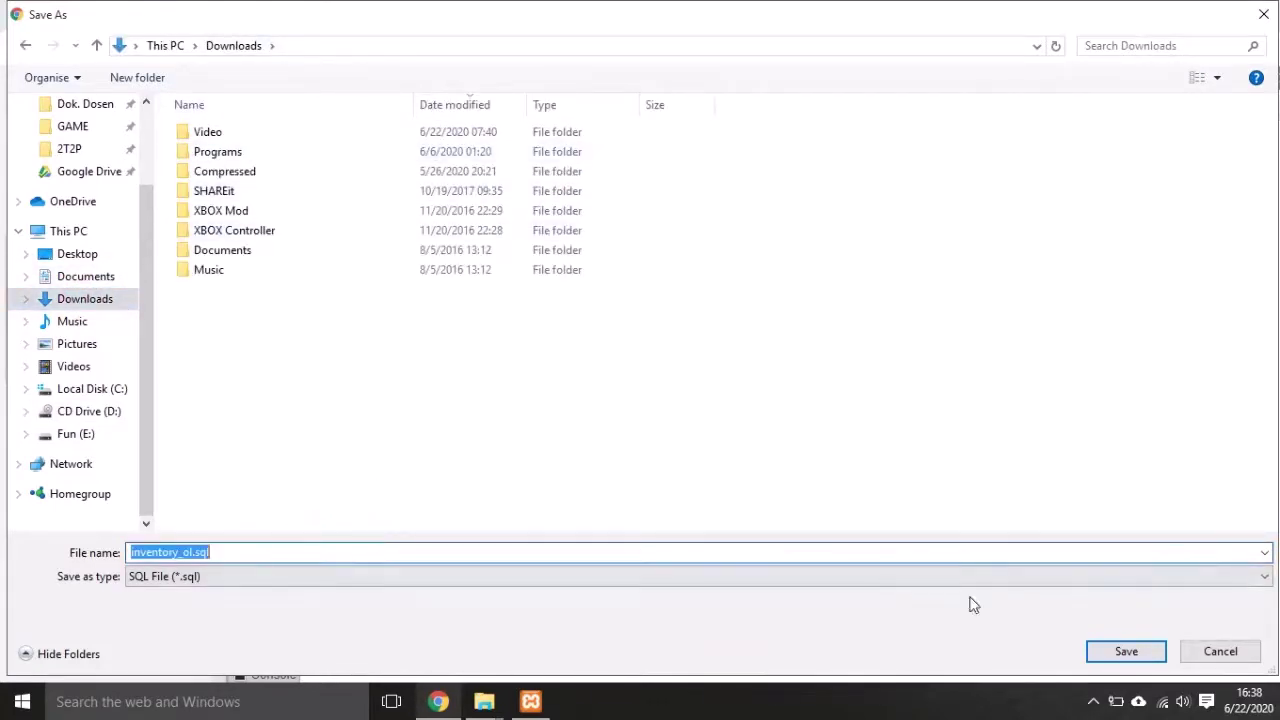
left_click(1126, 651)
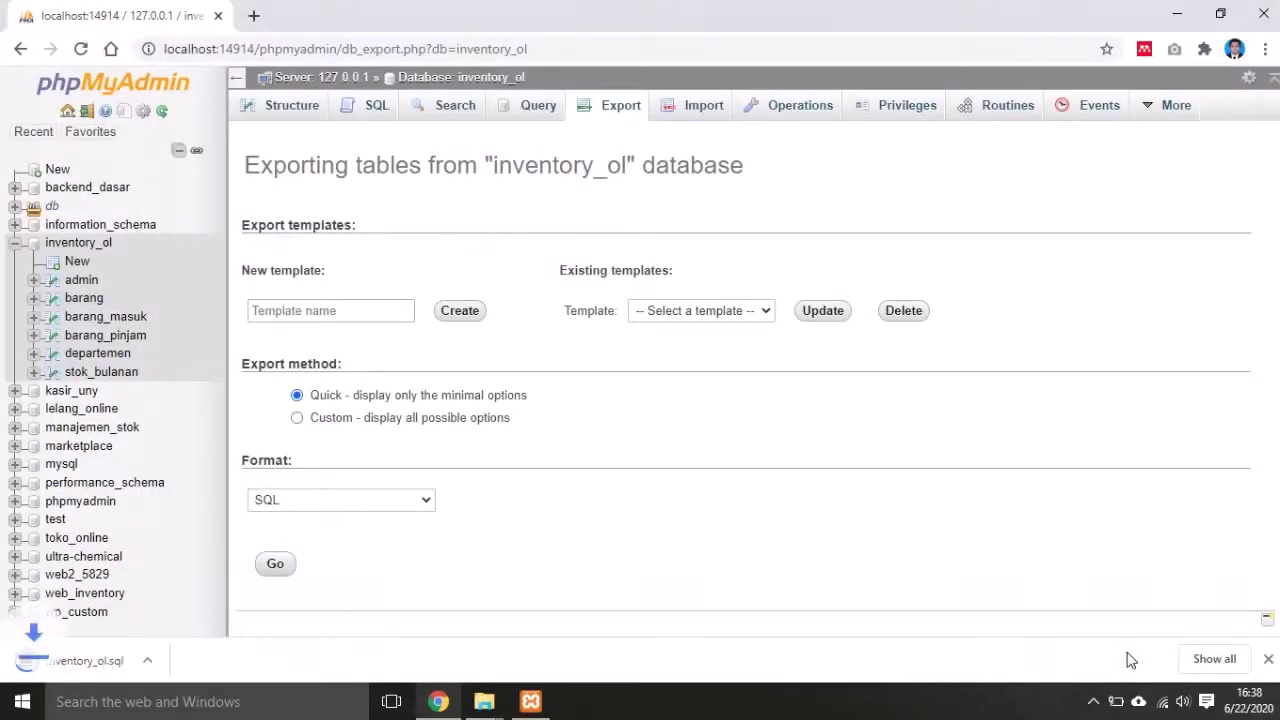
- Open the downloaded inventory_ol.sql file and review its table structure and data dump statements
right_click(88, 662)
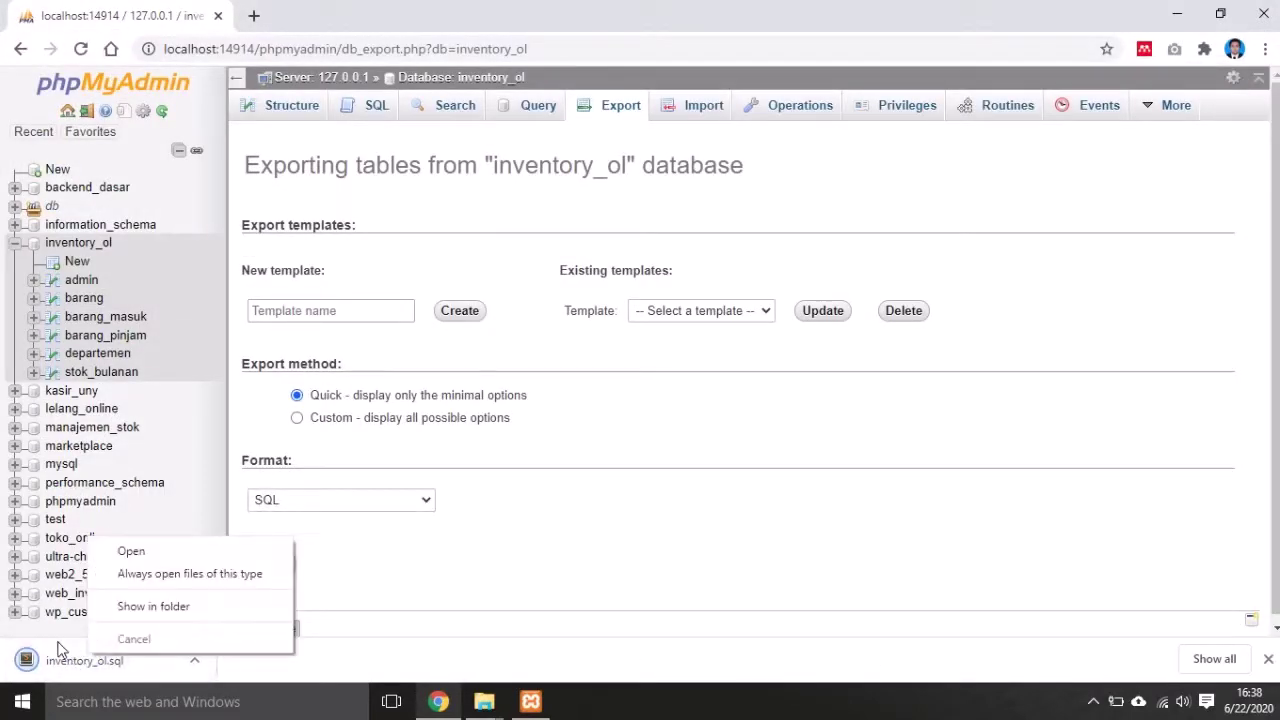
left_click(123, 552)
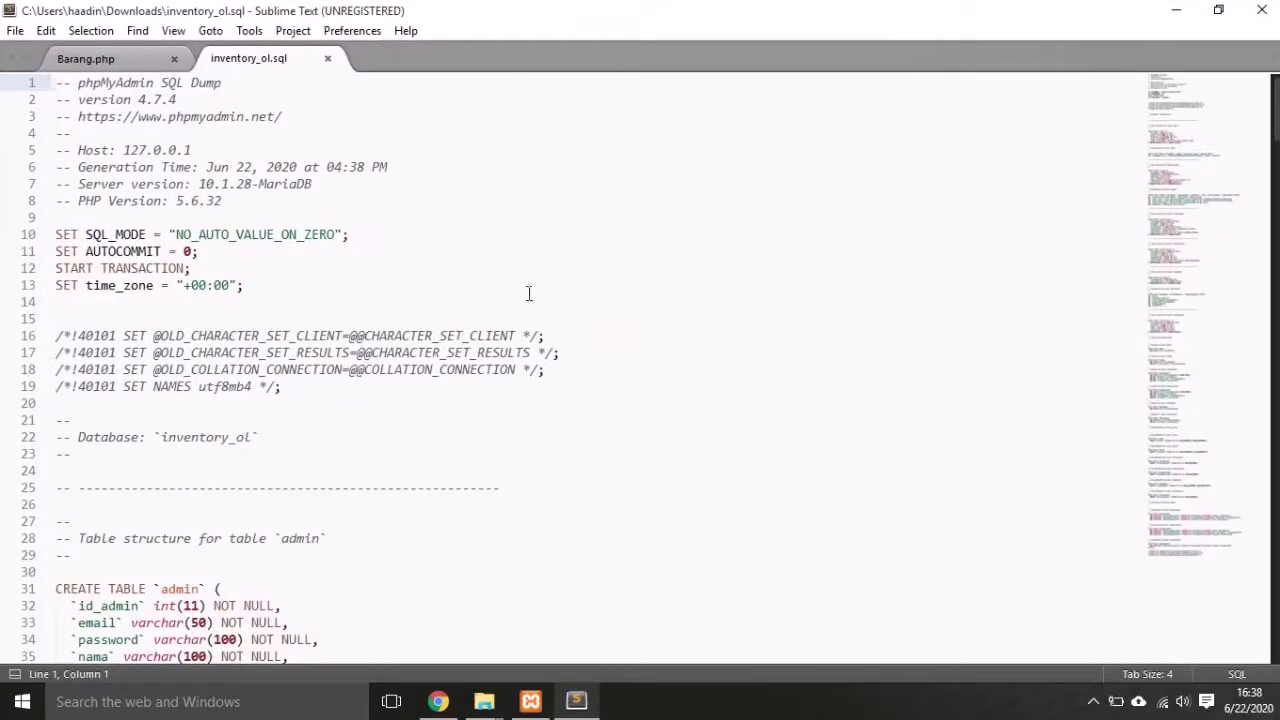
scroll(529, 291, "down", 4)
scroll(460, 366, "up", 4)
scroll(201, 297, "down", 7)
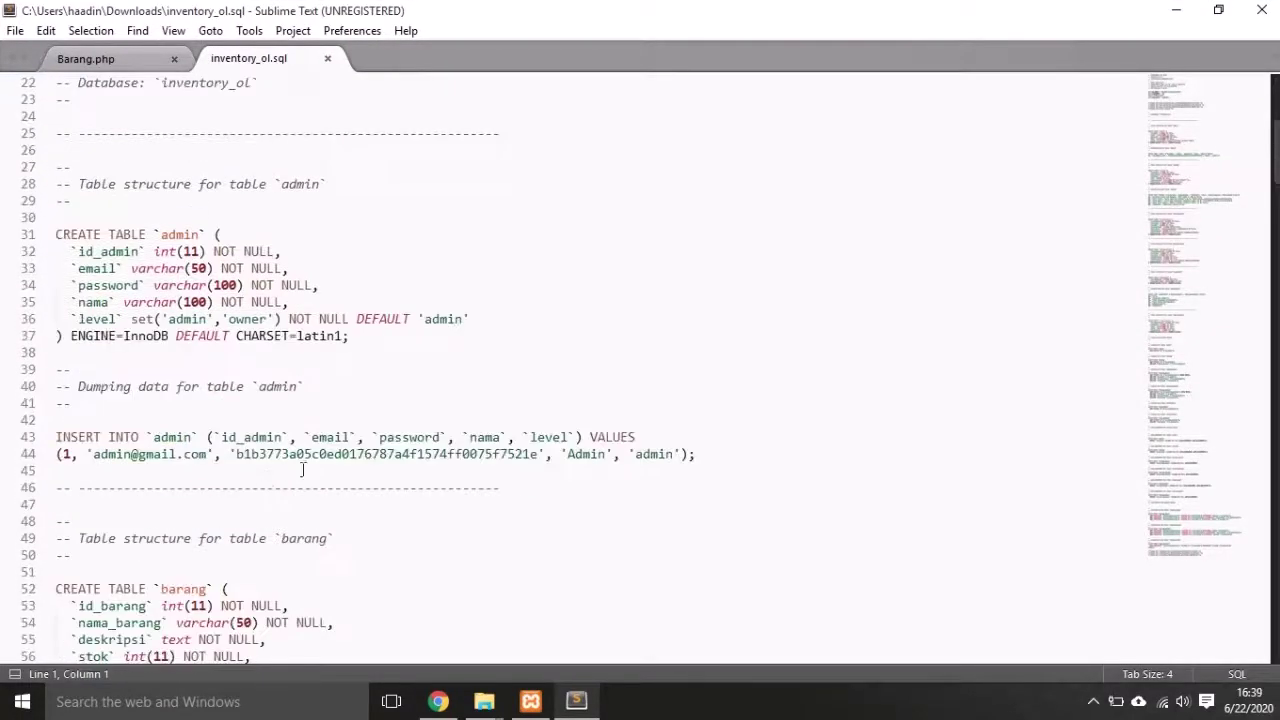
scroll(363, 514, "down", 10)
scroll(360, 514, "up", 18)
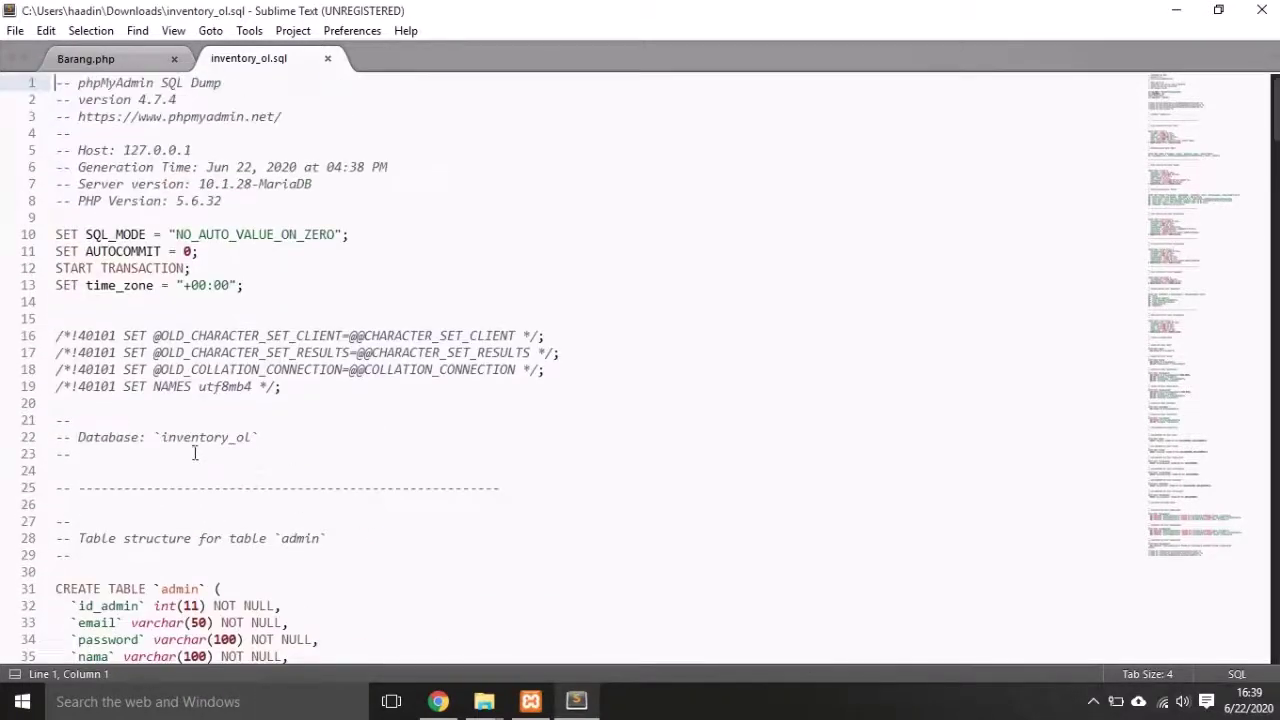
- Check the database name comment in the SQL dump, dismissing the Package Control message
left_click_drag(143, 454, 55, 420)
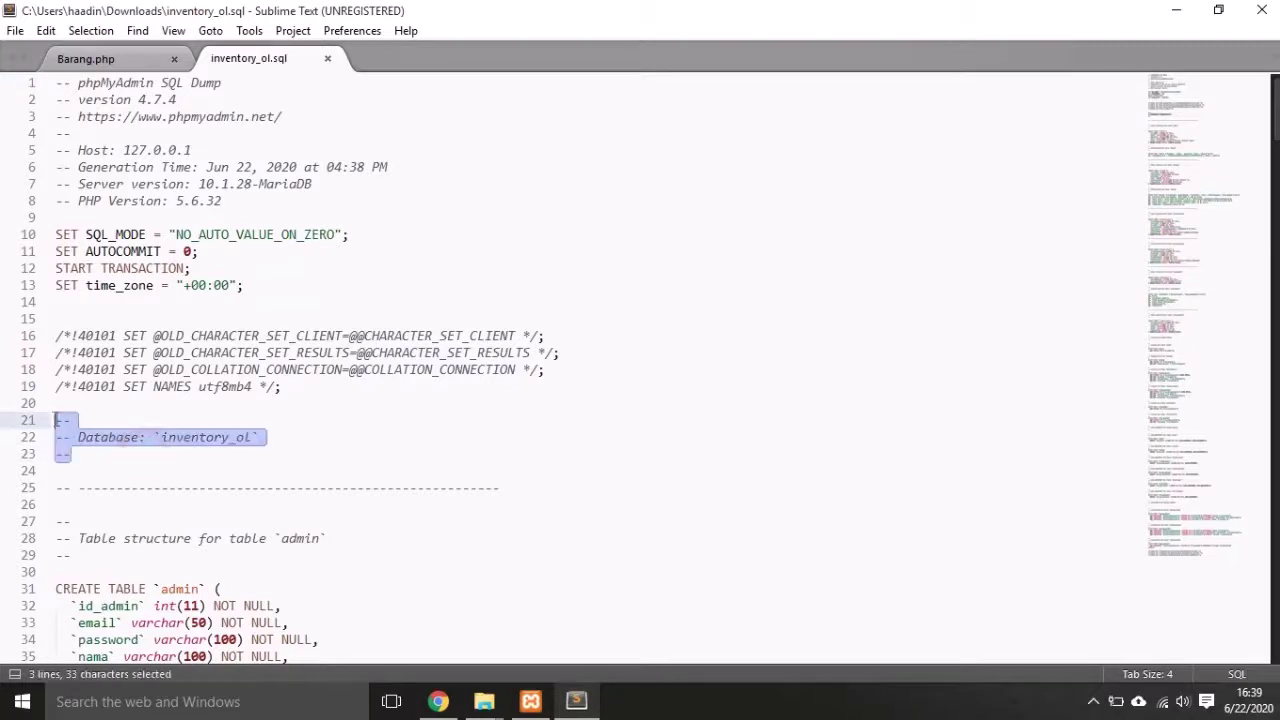
scroll(160, 440, "down", 2)
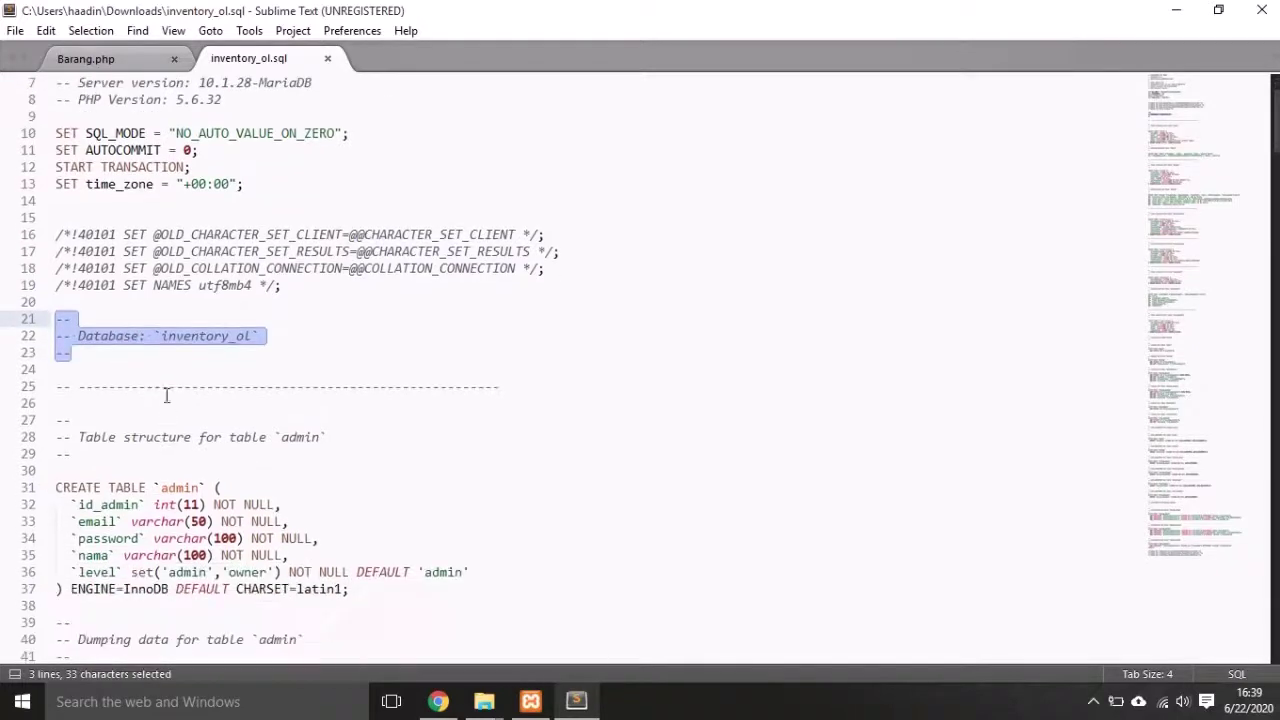
double_click(185, 343)
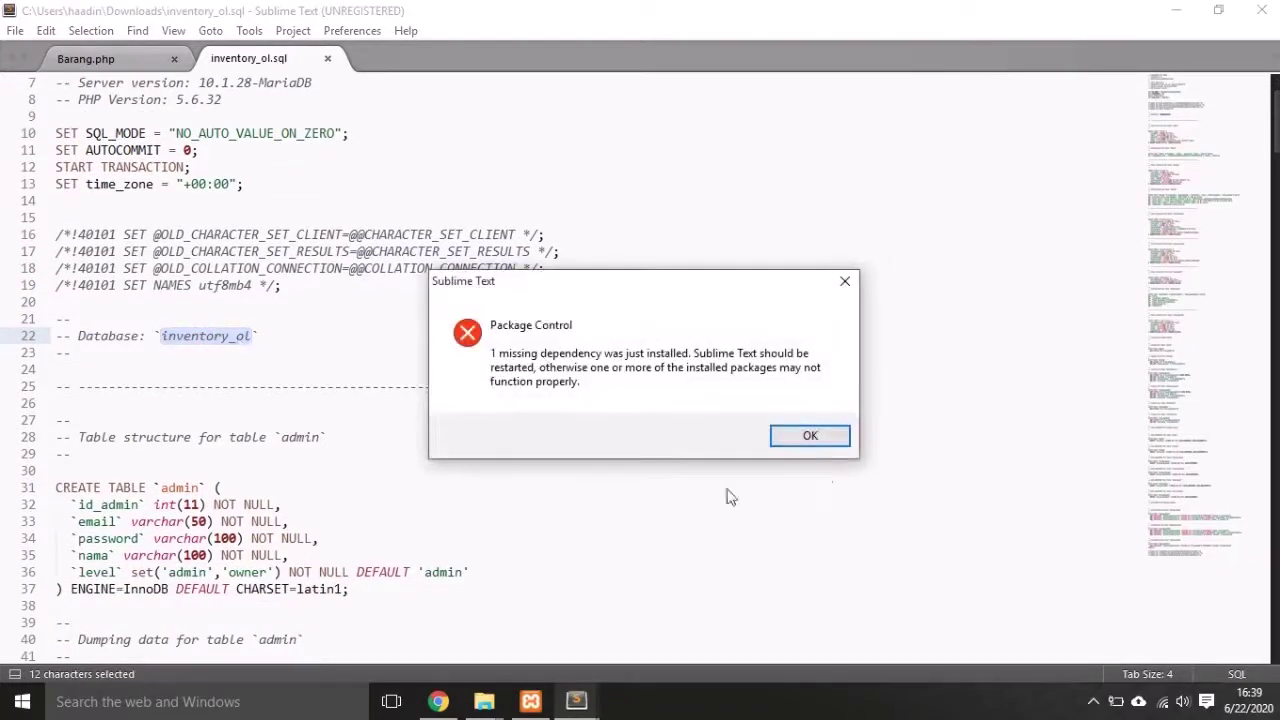
left_click(816, 435)
left_click(250, 396)
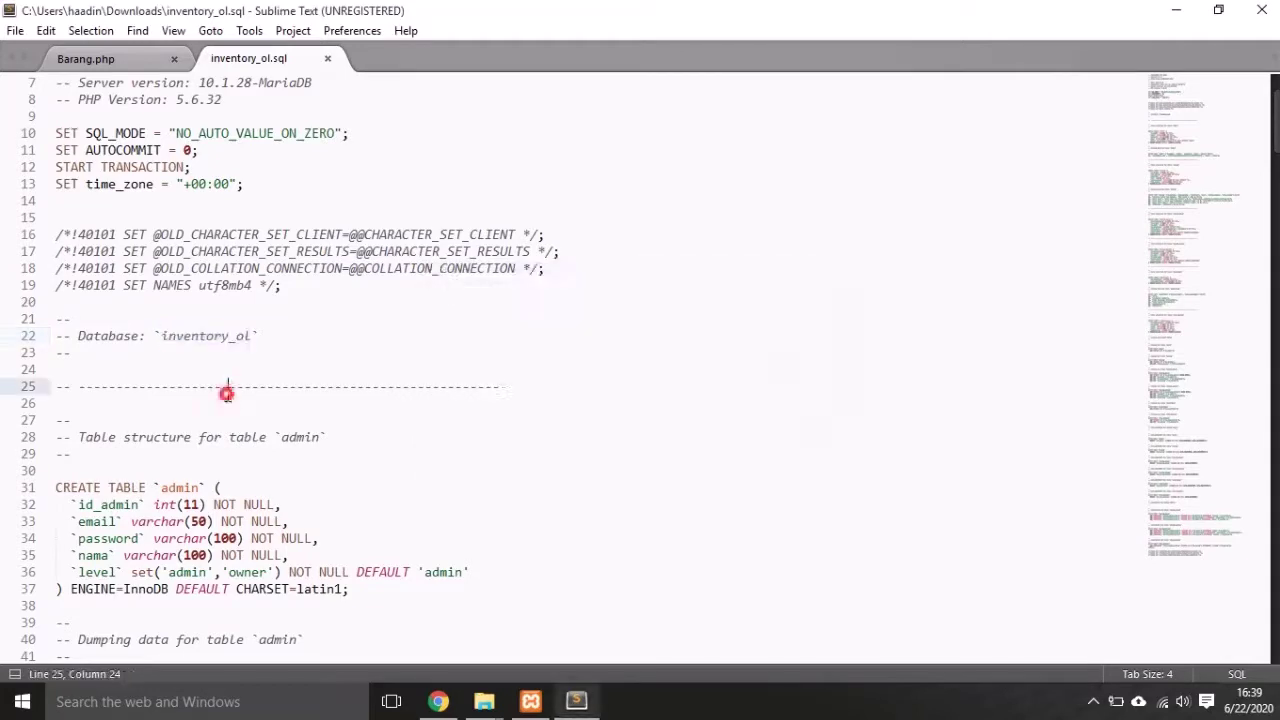
double_click(201, 336)
left_click(380, 331)
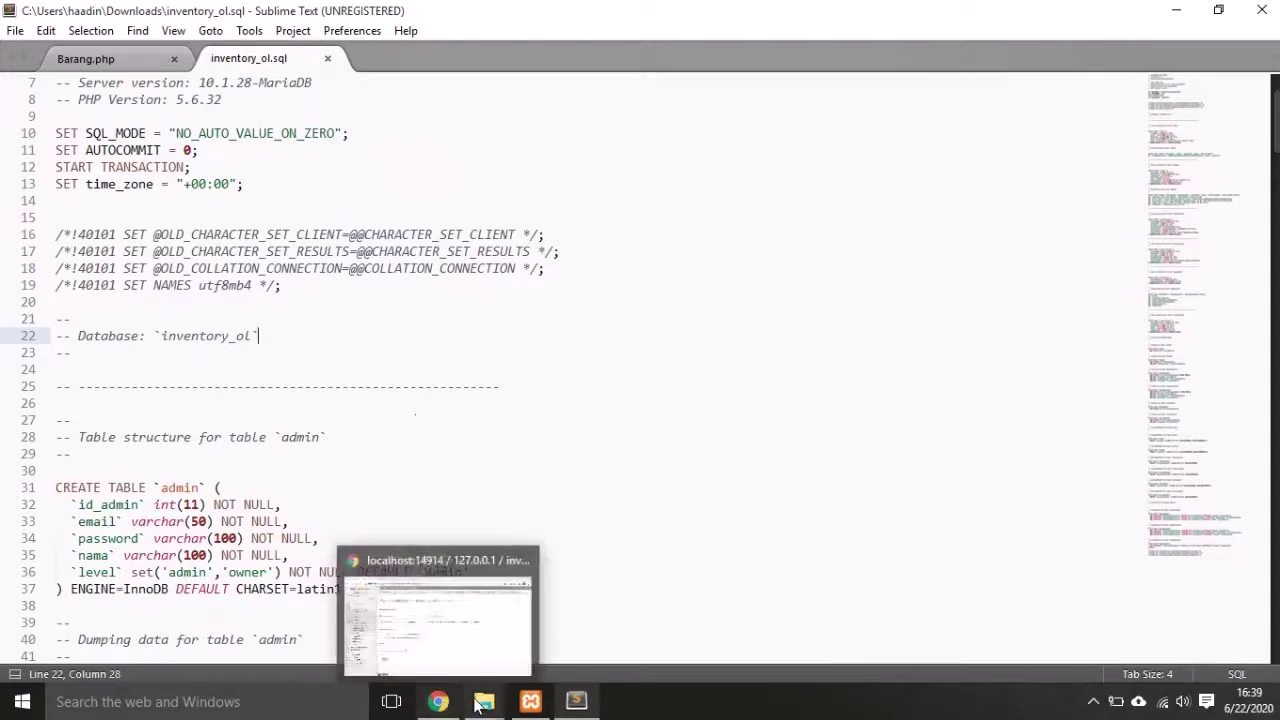
- Switch to the File Explorer window showing htdocs and open the backend_inventory folder
mouse_move(481, 700)
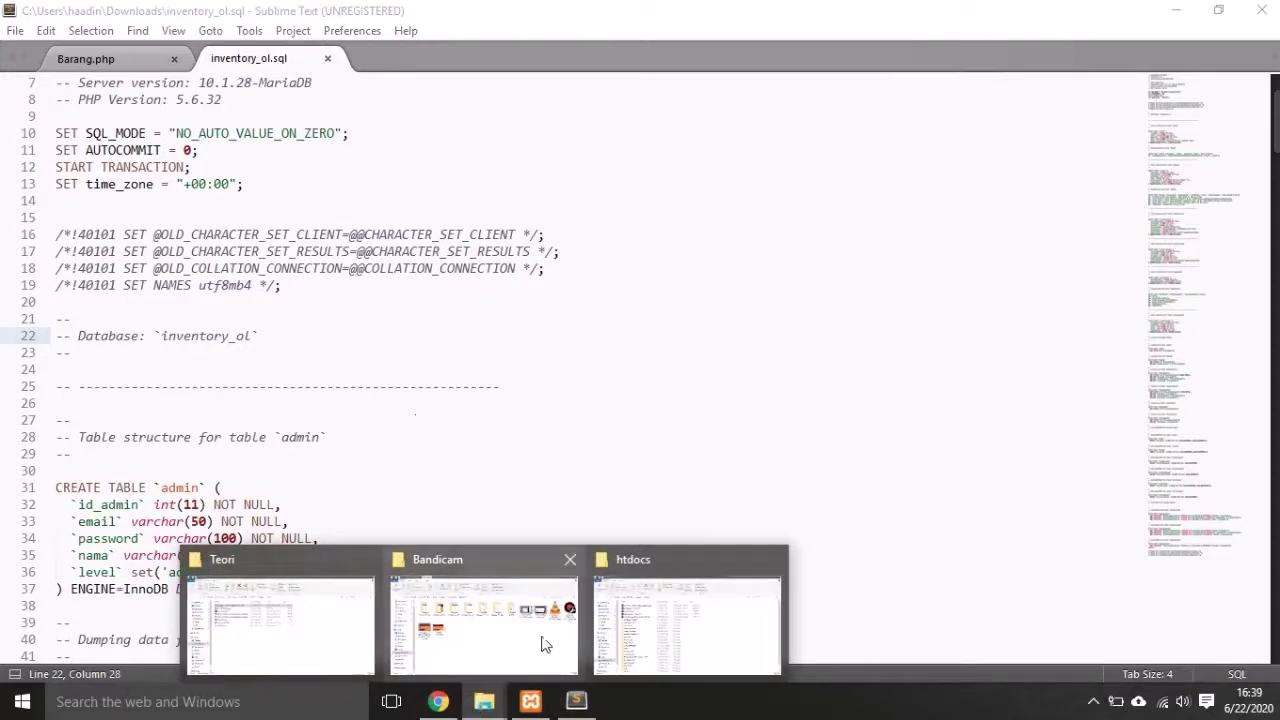
left_click(655, 640)
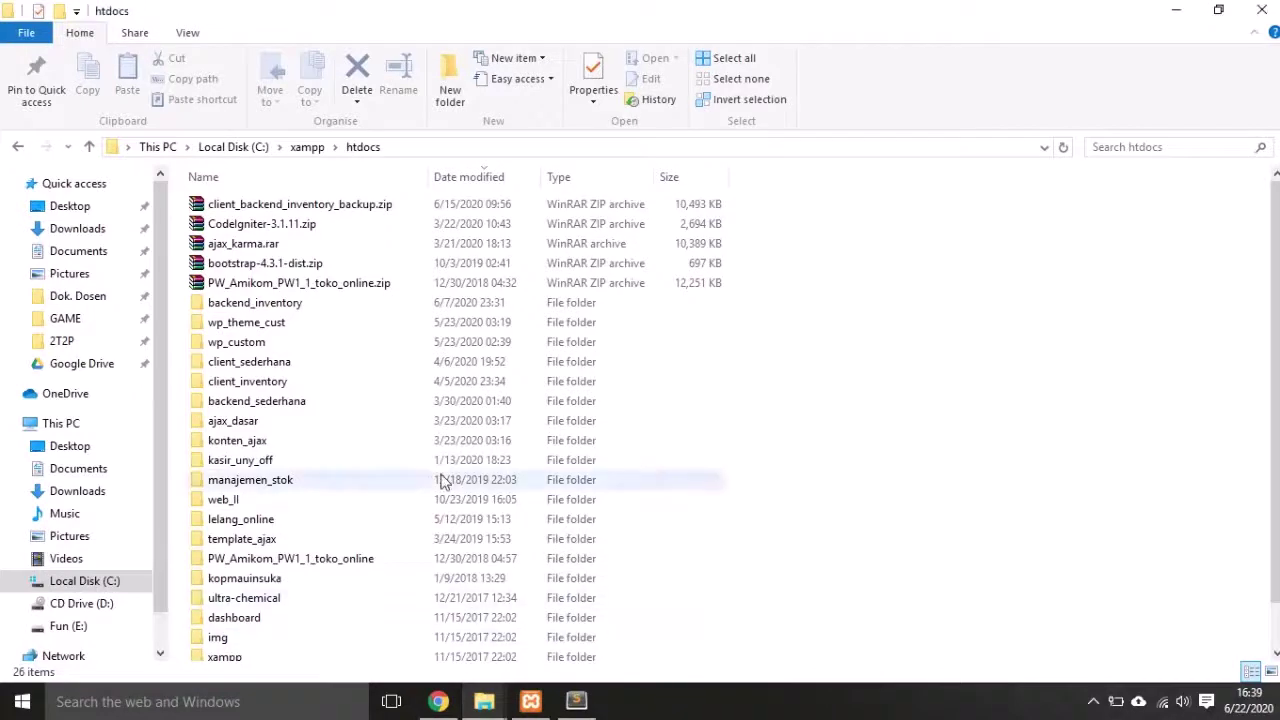
left_click(294, 308)
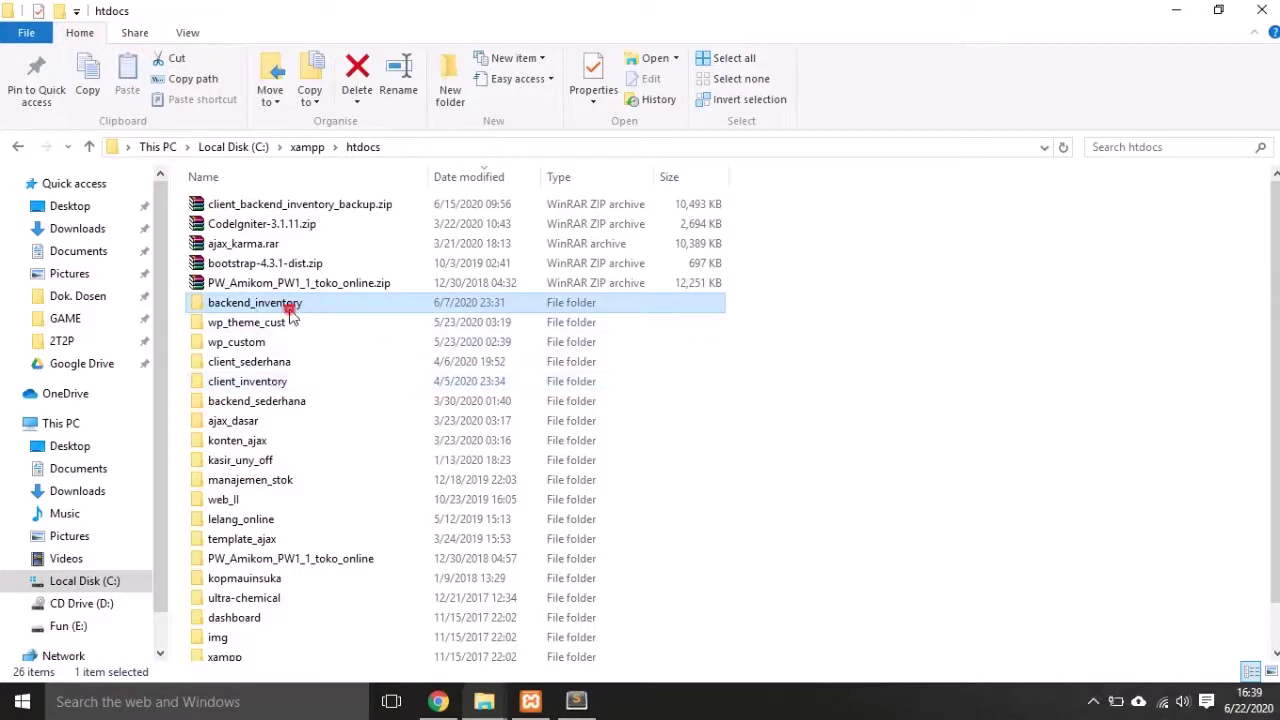
double_click(289, 311)
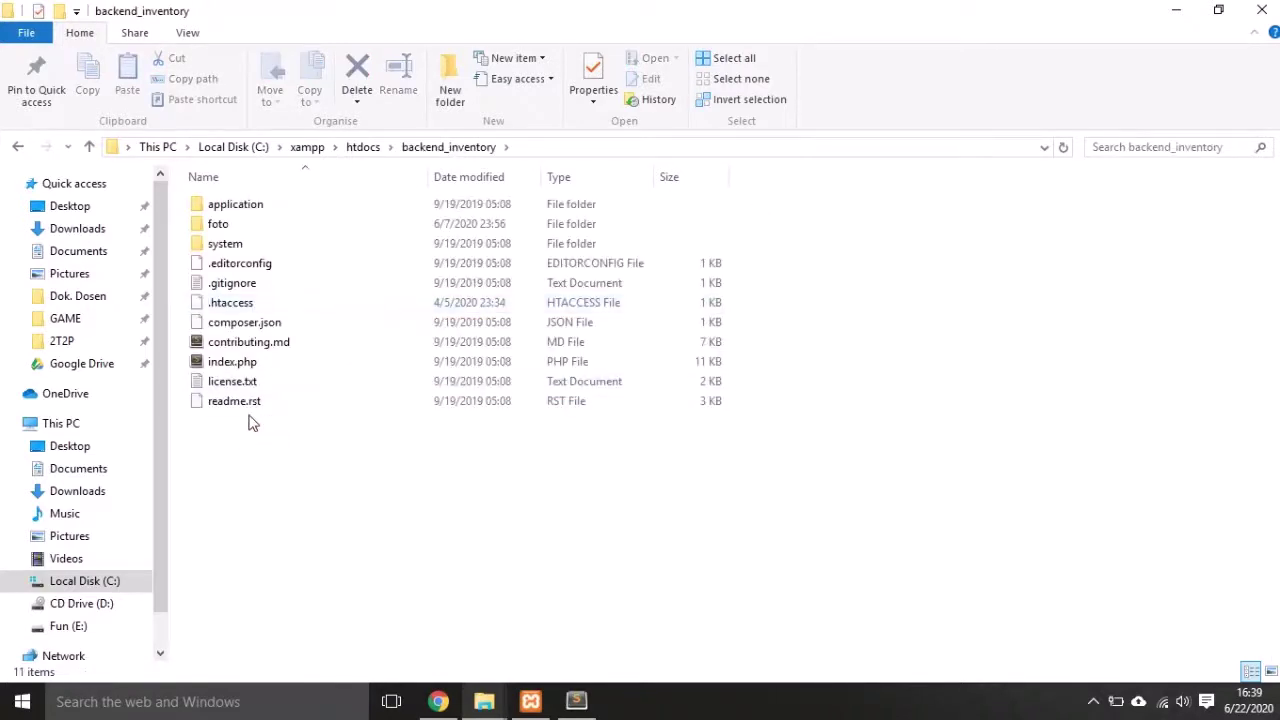
- Compress all files and folders inside backend_inventory into one zip archive
key("ctrl+a")
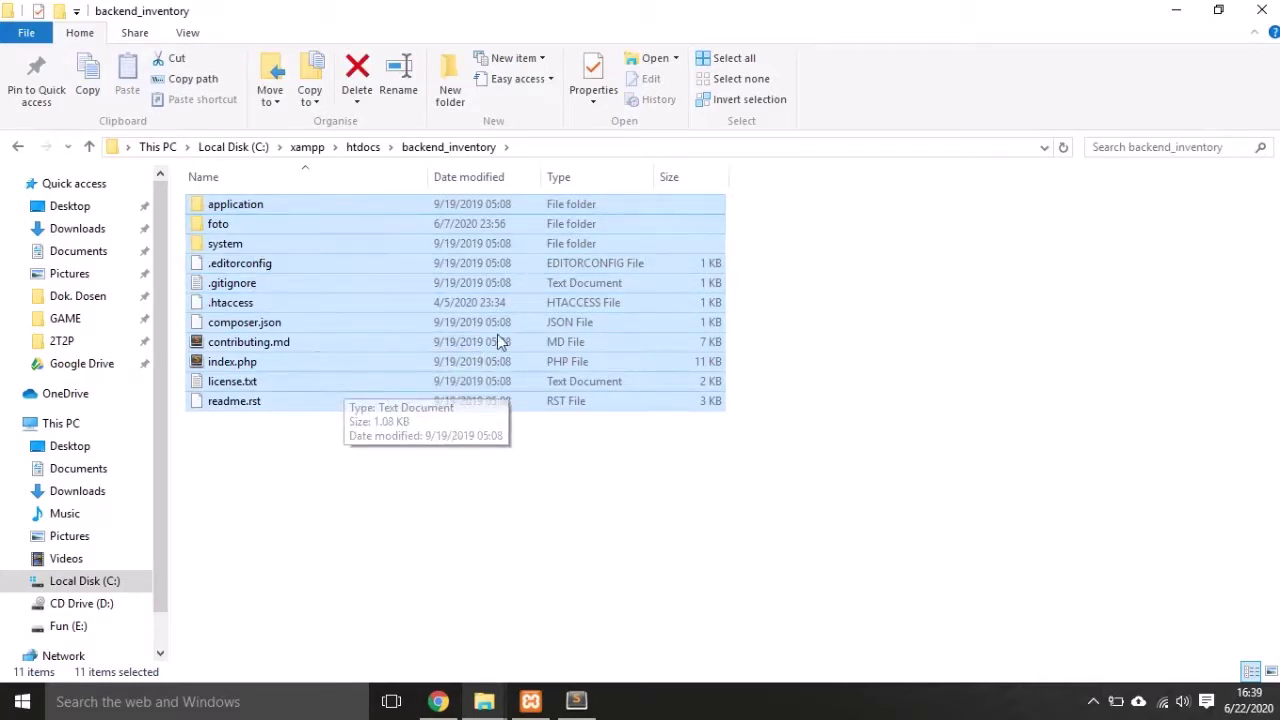
left_click(280, 235)
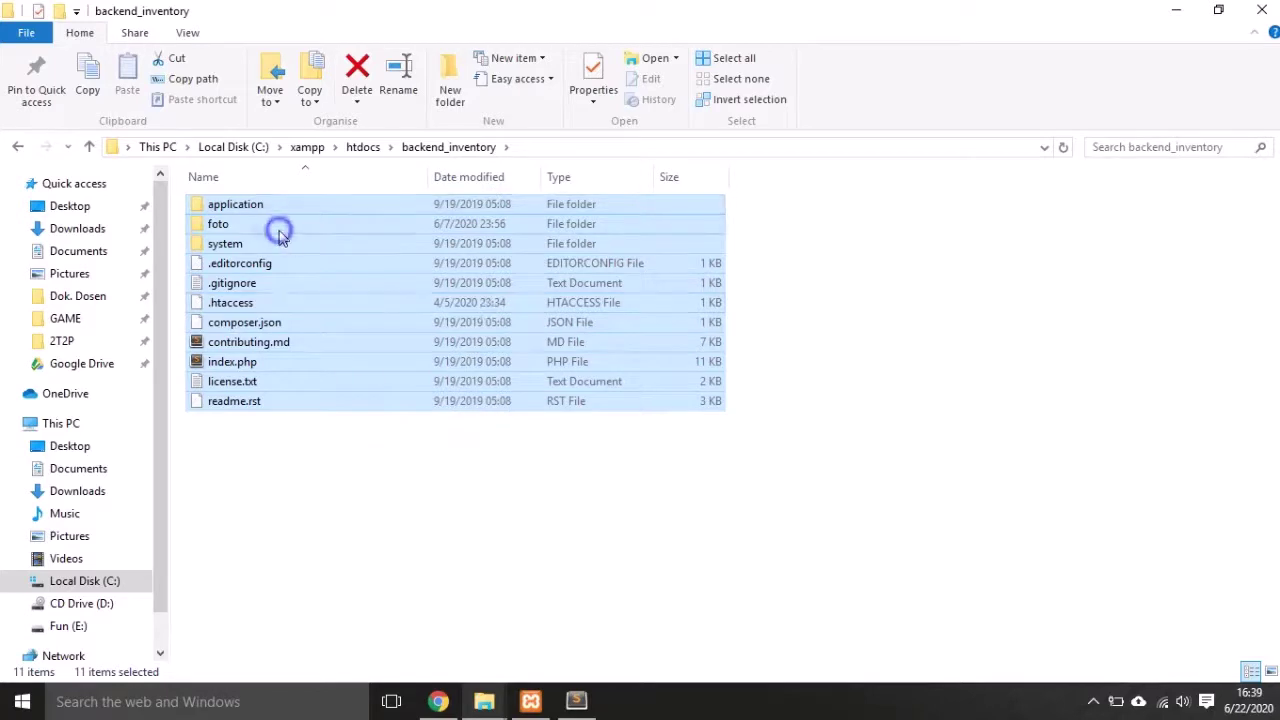
right_click(280, 235)
mouse_move(351, 415)
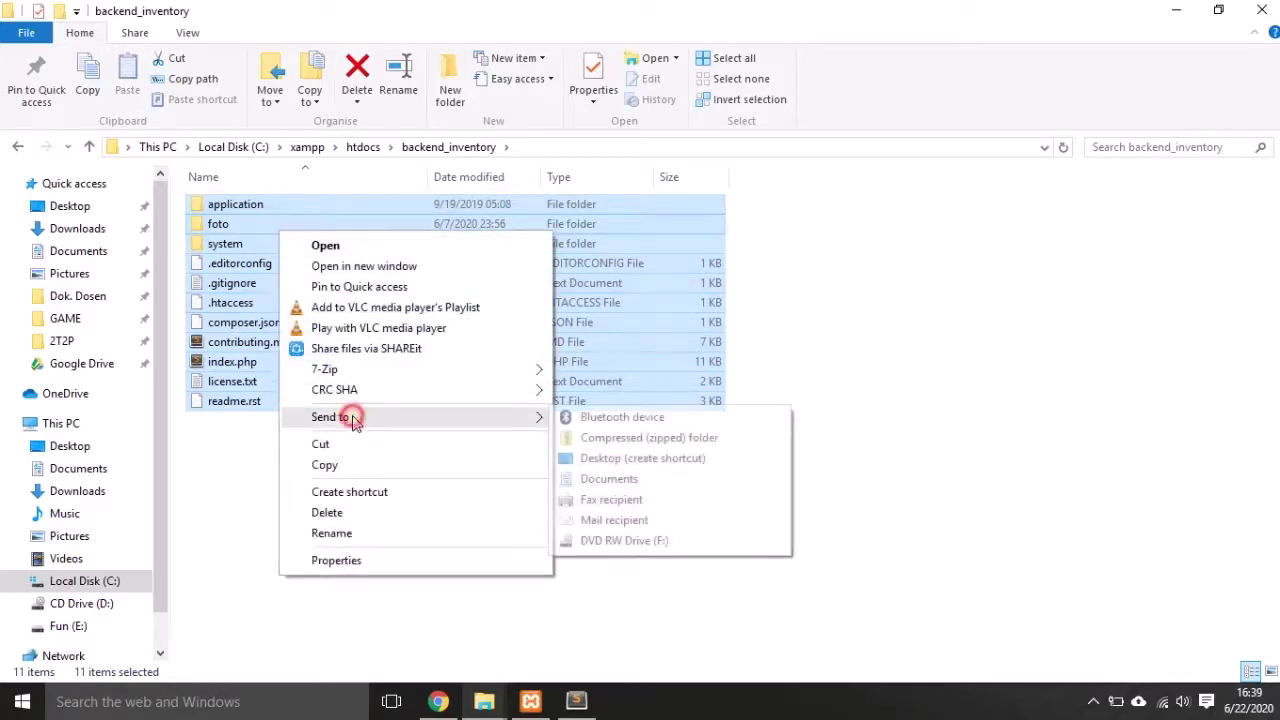
left_click(667, 440)
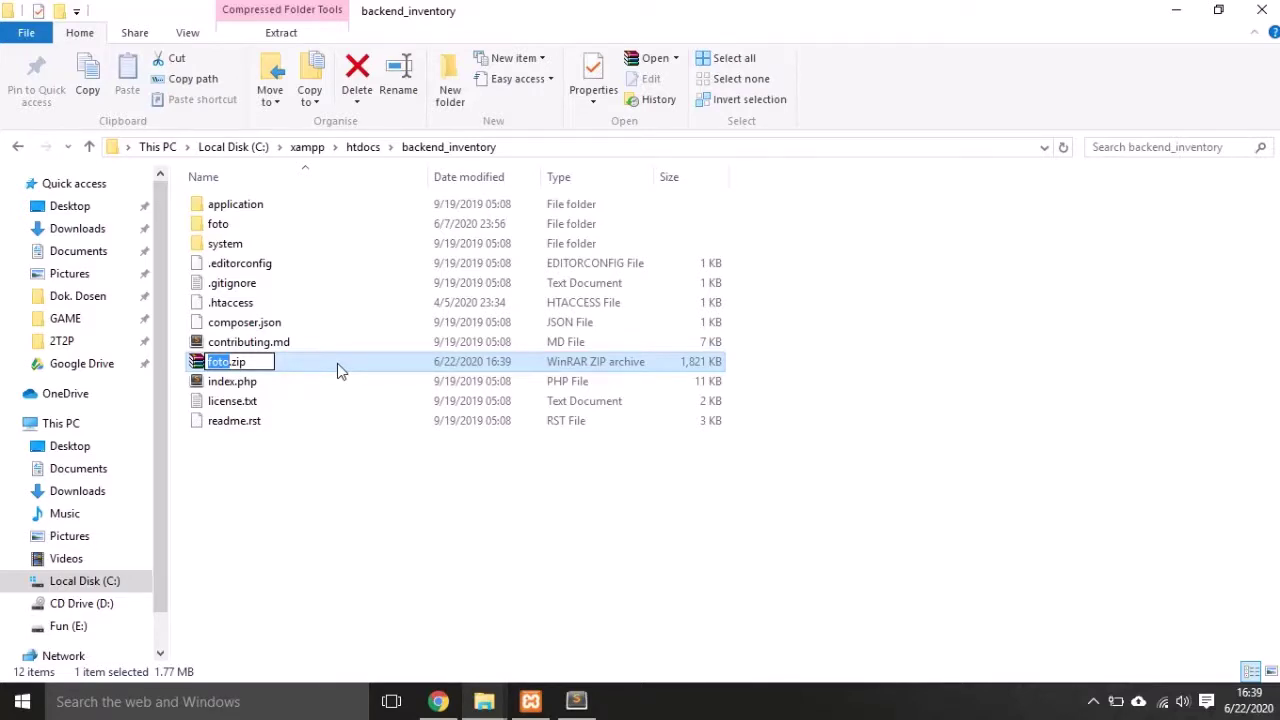
- Name the new zip archive backend_inventory.zip
type("backend")
type("_inven")
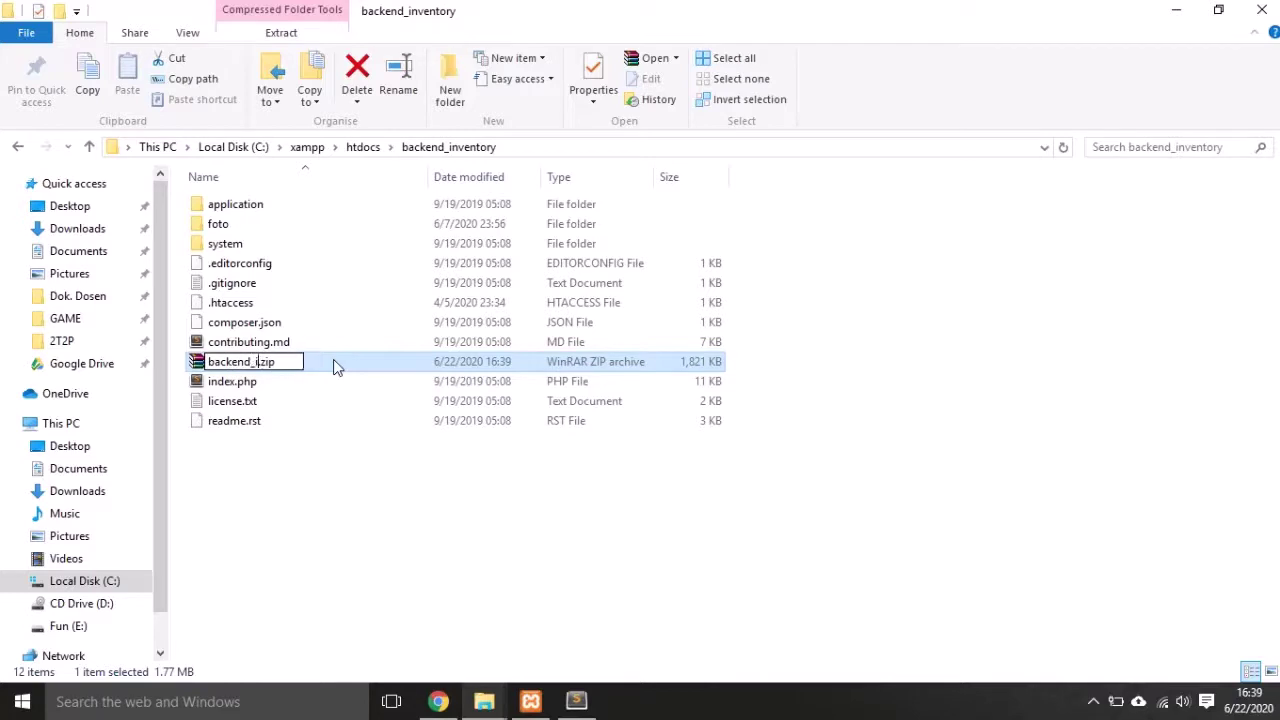
type("tory")
key("Return")
left_click(346, 517)
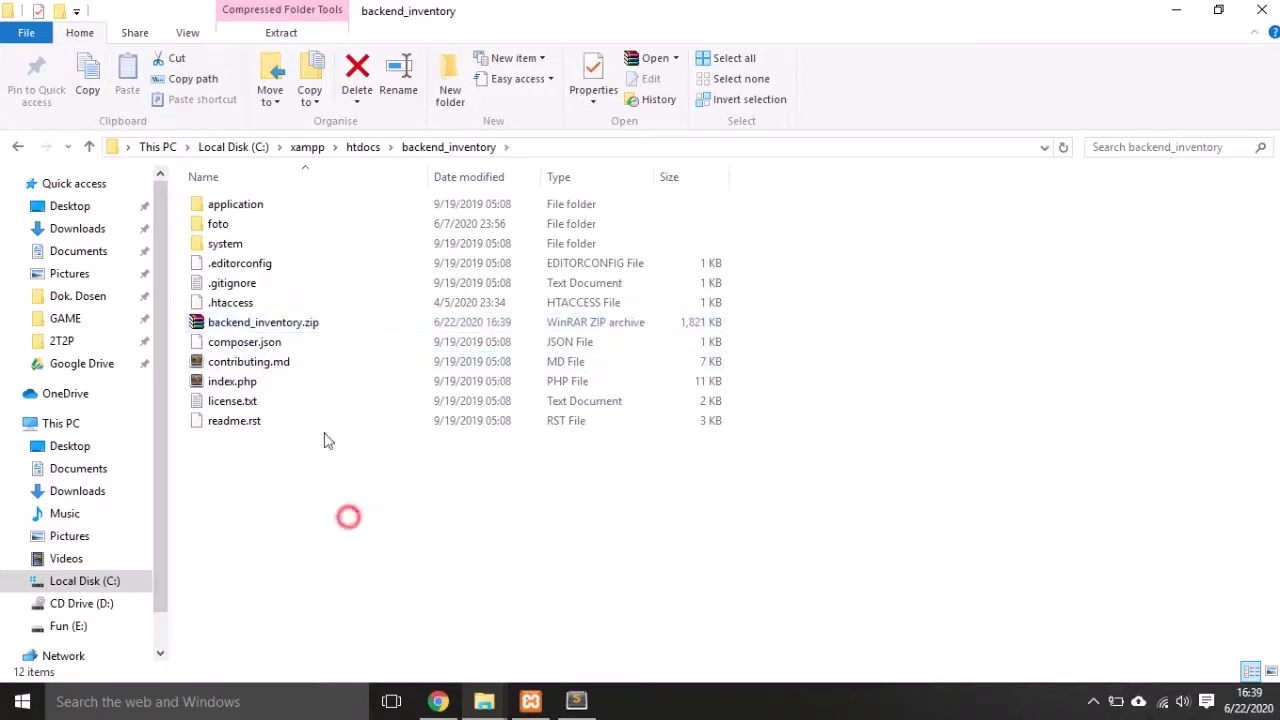
- Transfer backend_inventory.zip from the project folder into the Downloads folder and refresh the file list
left_click(289, 323)
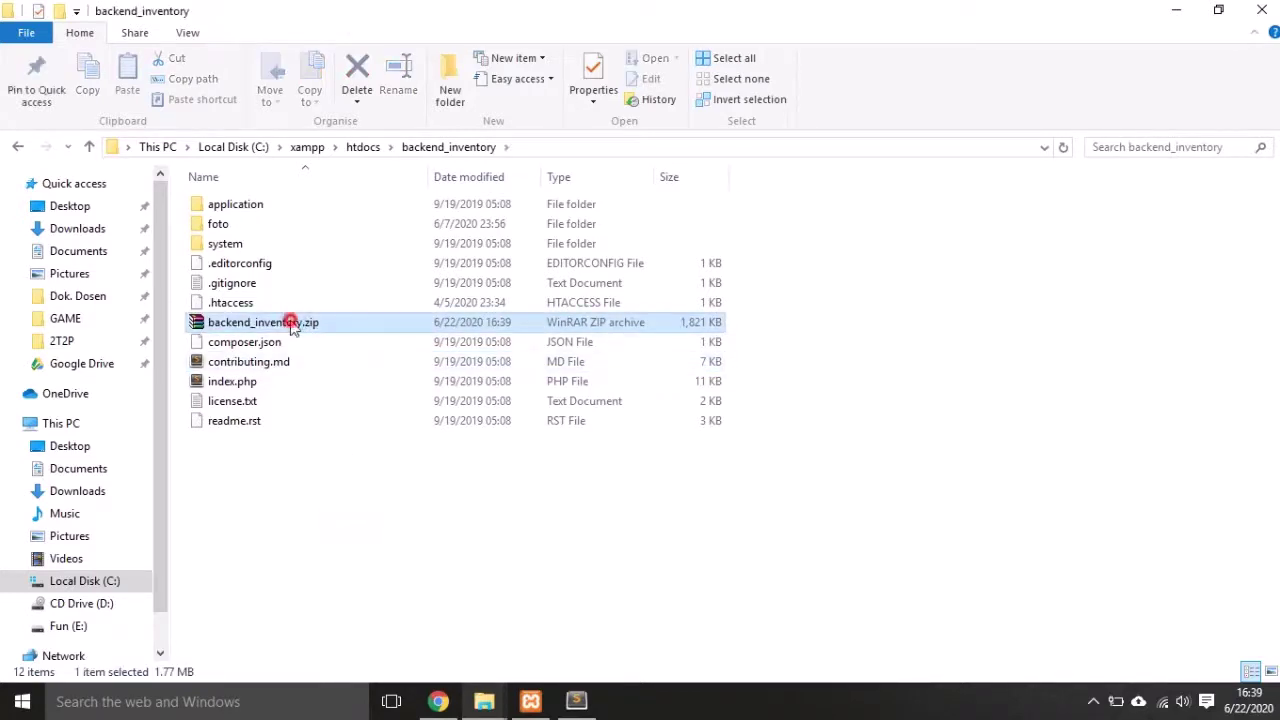
left_click(100, 470)
left_click(98, 492)
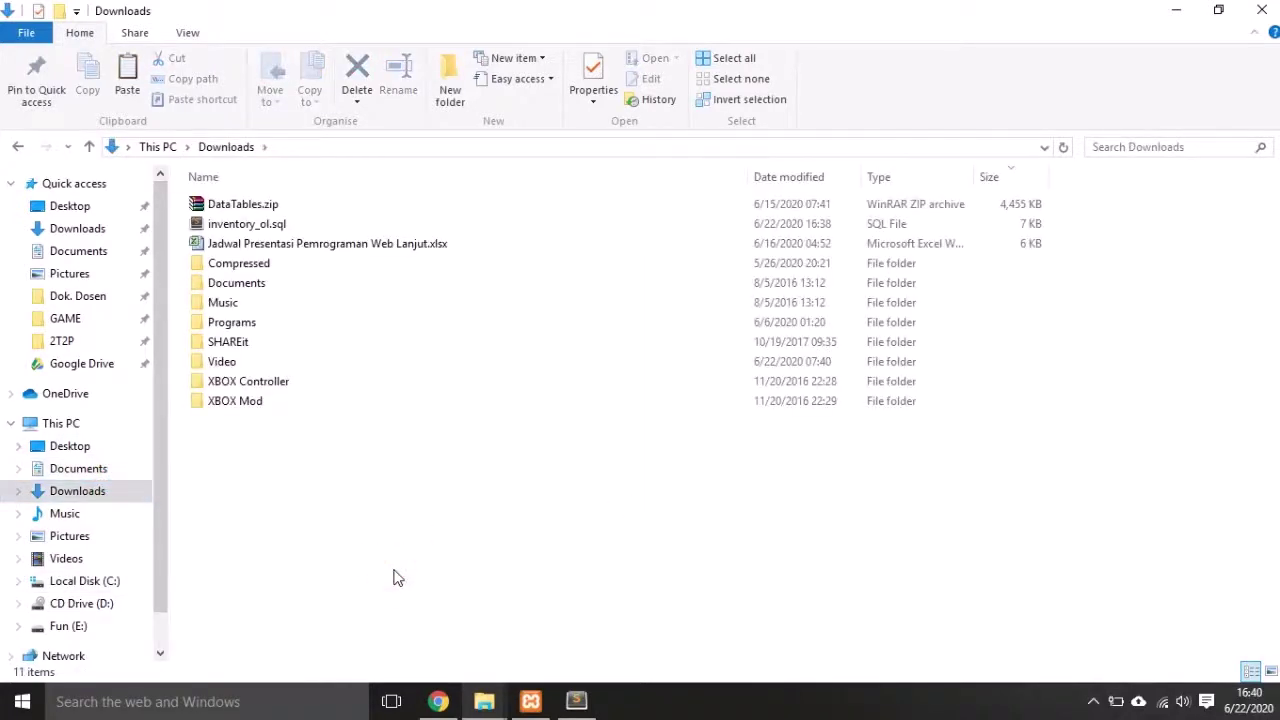
key("ctrl+v")
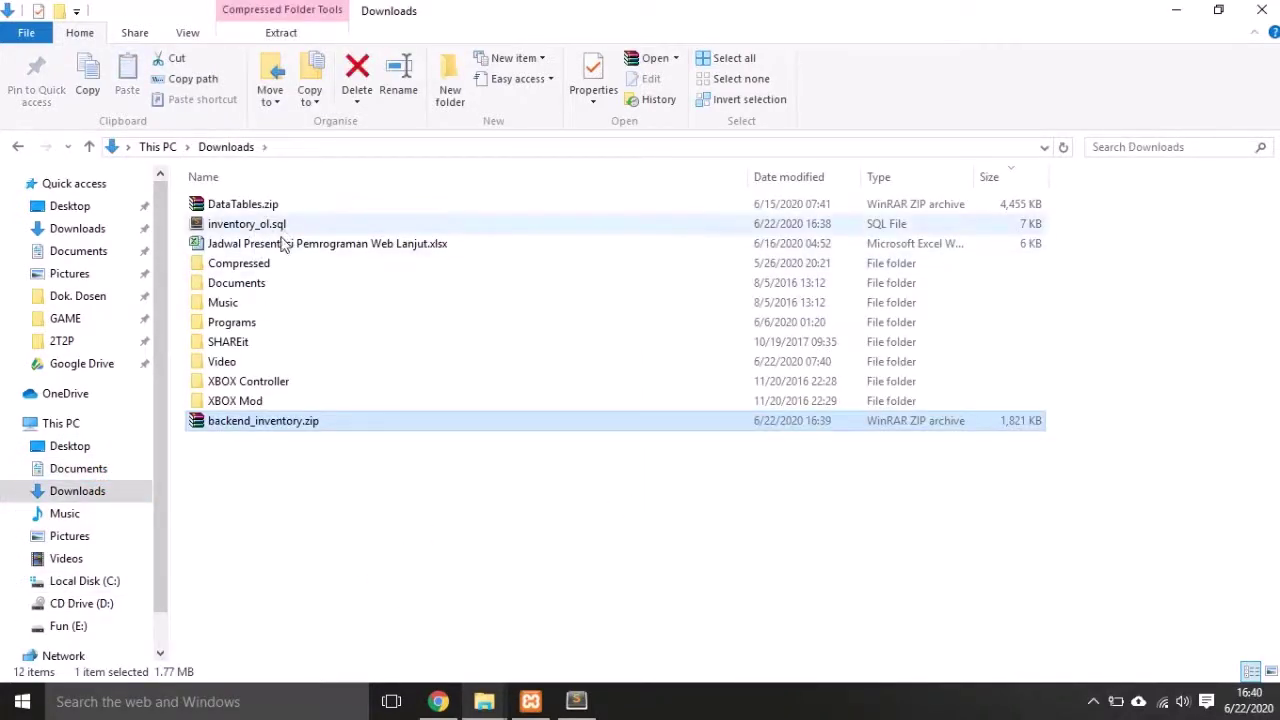
right_click(532, 490)
left_click(620, 236)
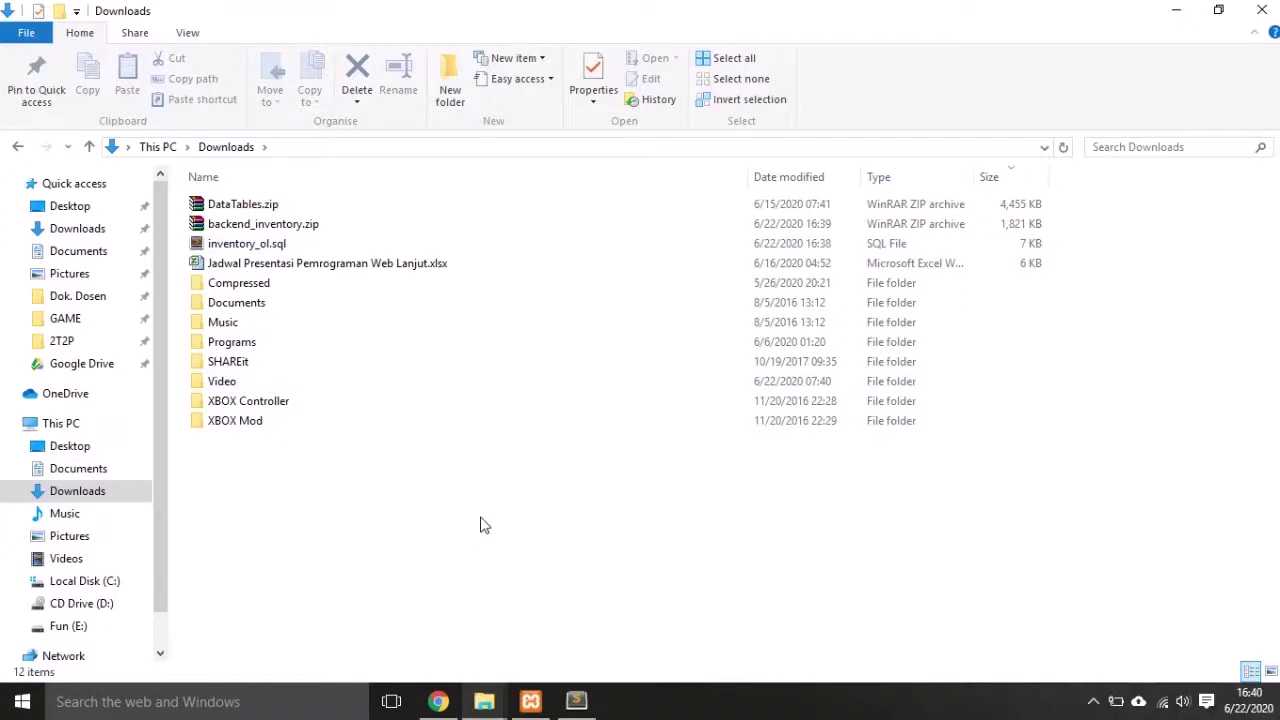
left_click(310, 228)
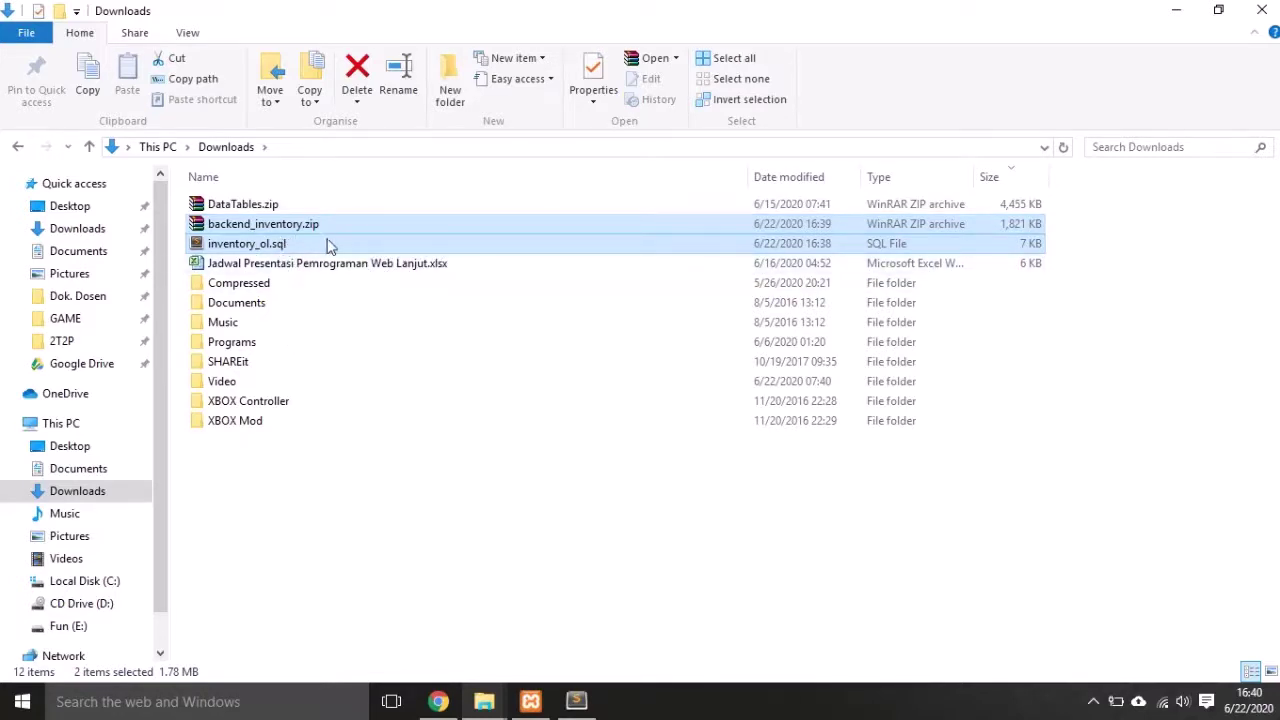
left_click(474, 418)
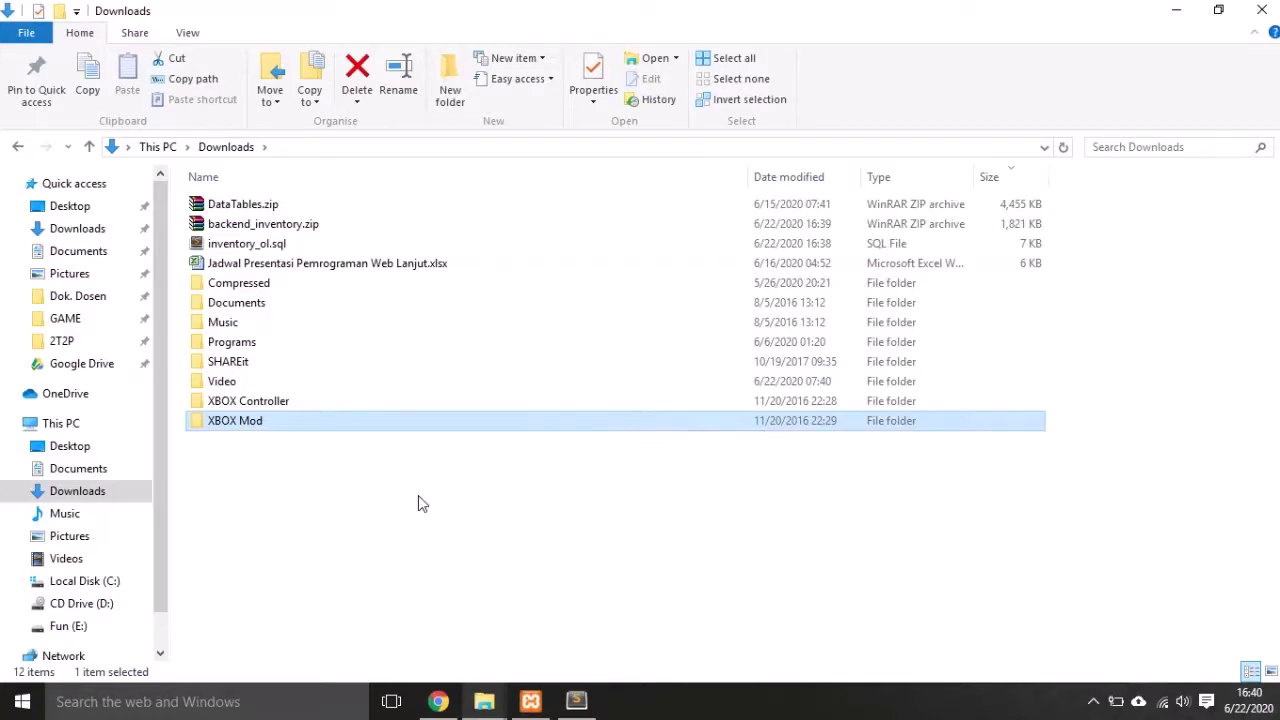
- Switch to Chrome and sign up for AwardSpace free hosting using one of the saved Google accounts
left_click(314, 490)
left_click(438, 701)
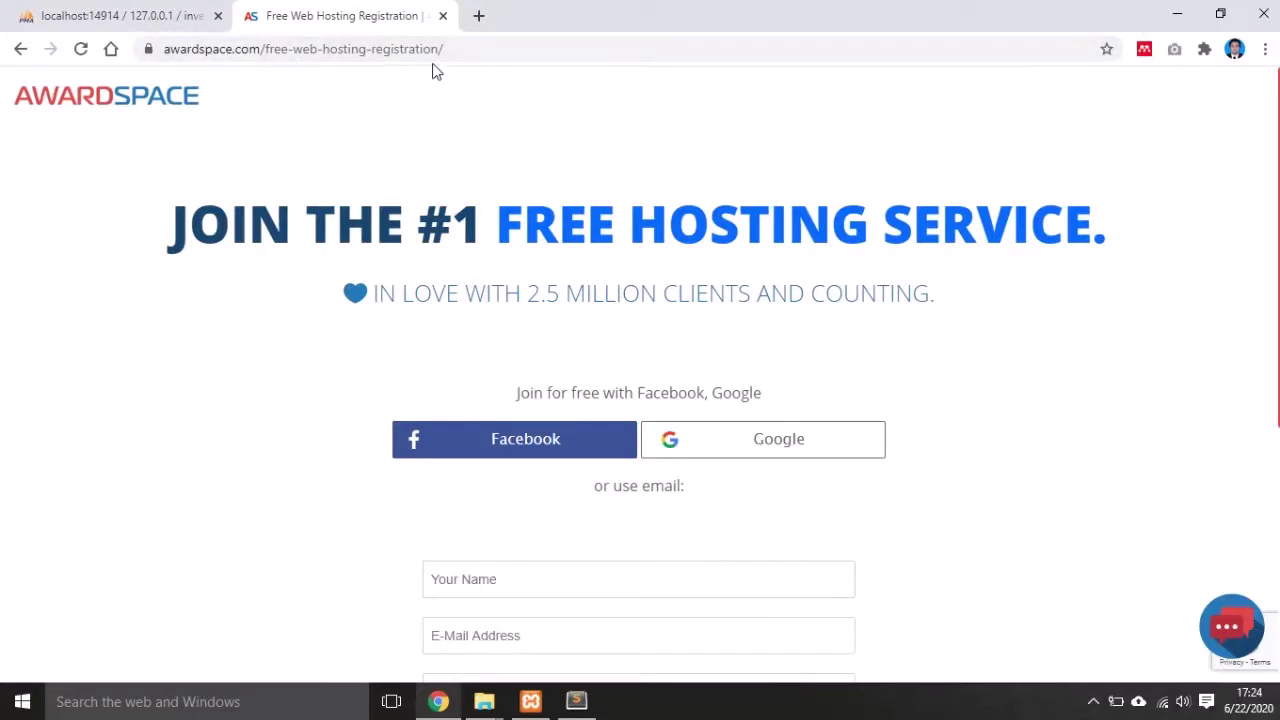
scroll(923, 417, "down", 2)
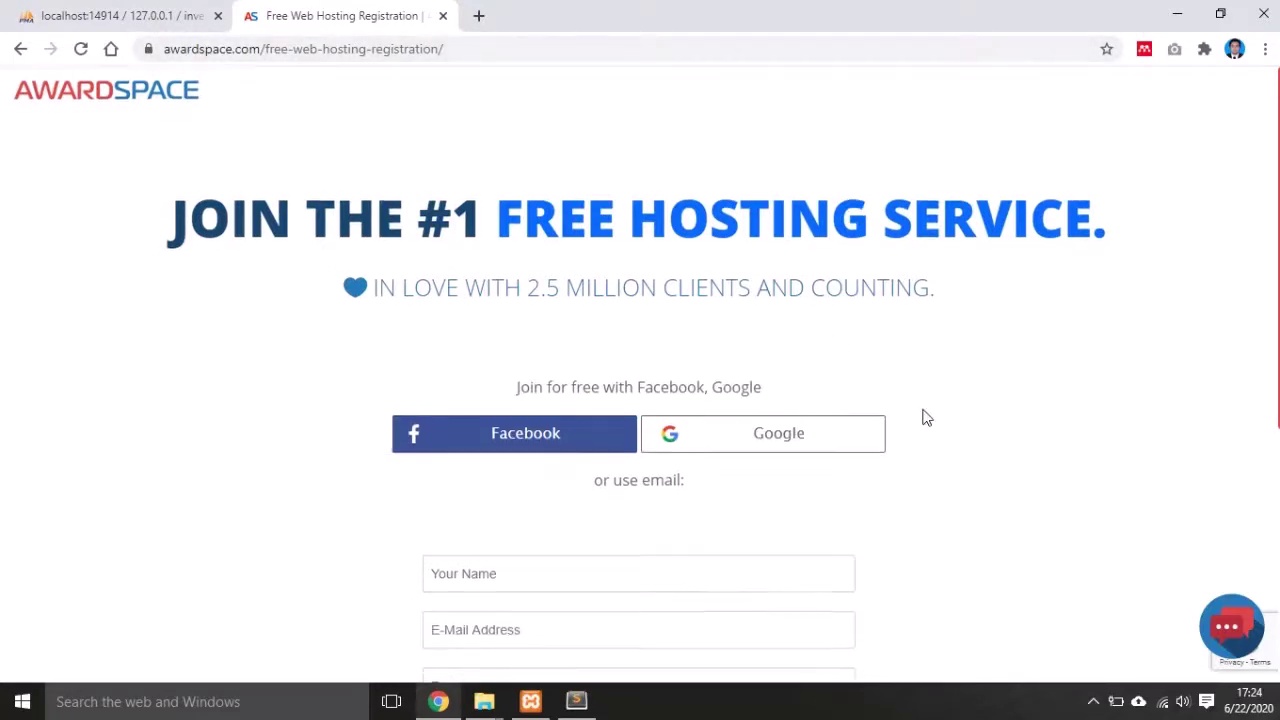
scroll(905, 405, "up", 2)
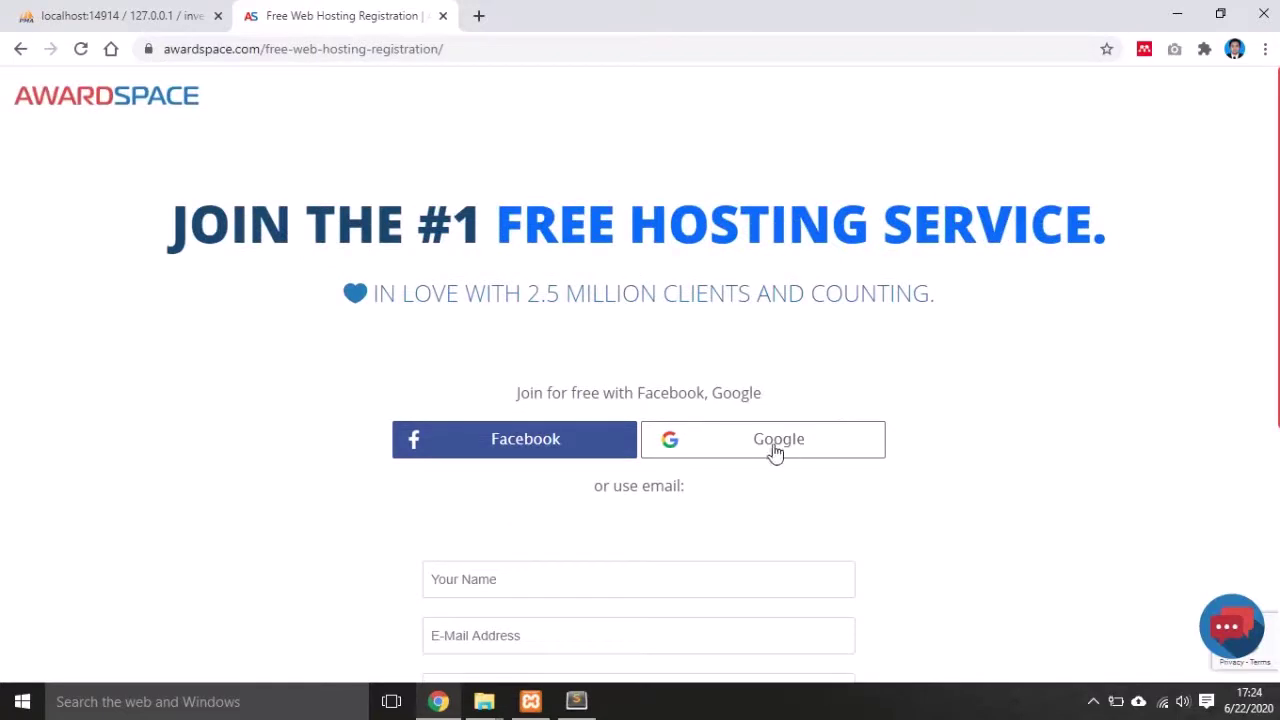
left_click(775, 445)
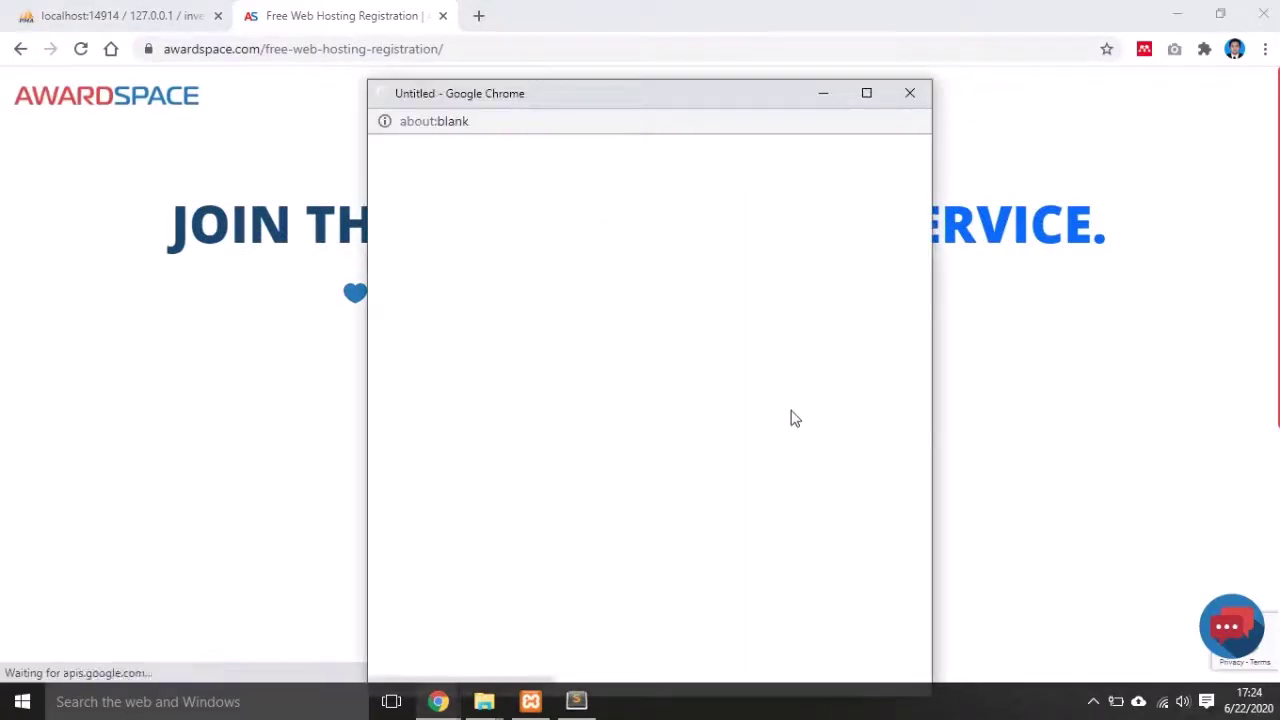
left_click_drag(622, 92, 608, 13)
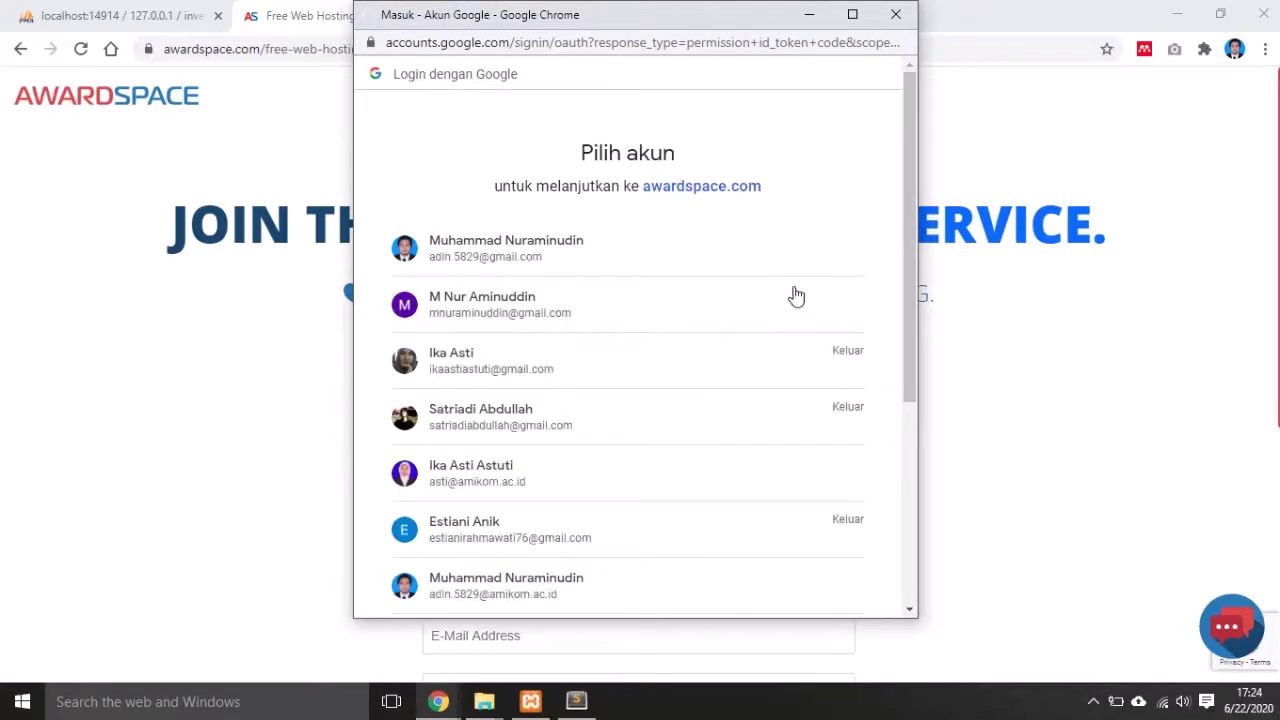
scroll(646, 320, "down", 2)
scroll(592, 350, "up", 2)
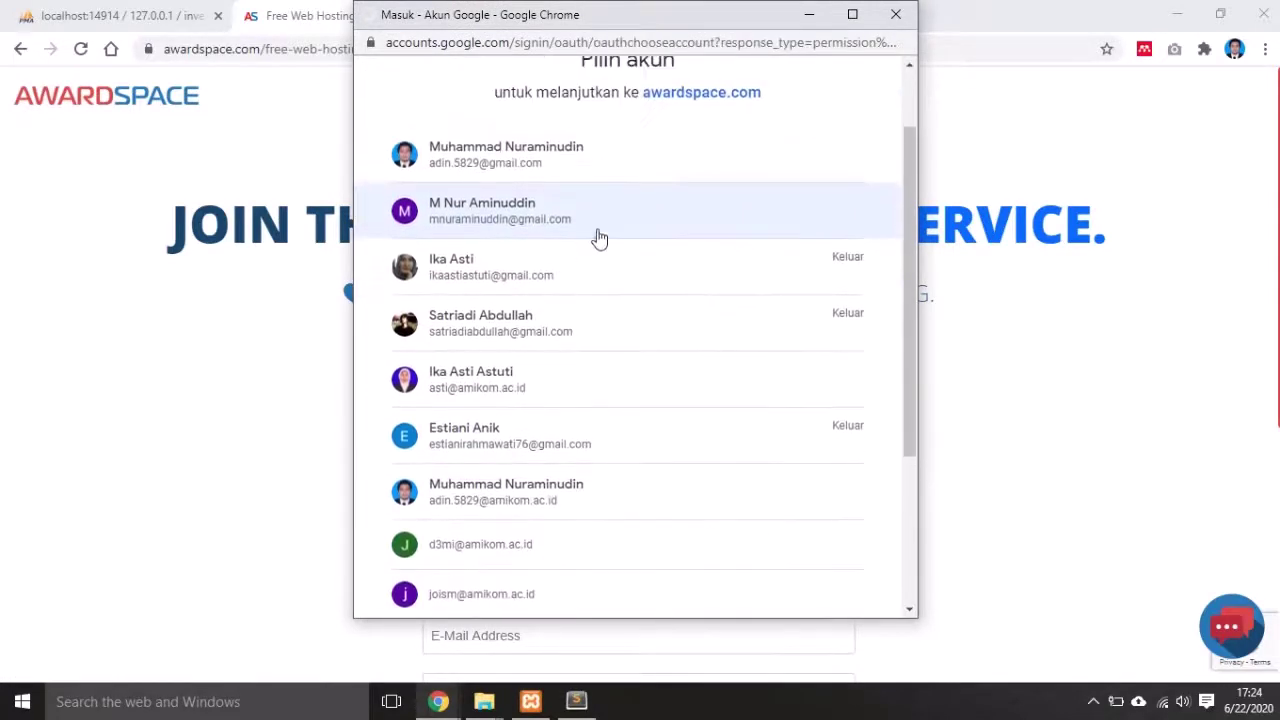
left_click(586, 228)
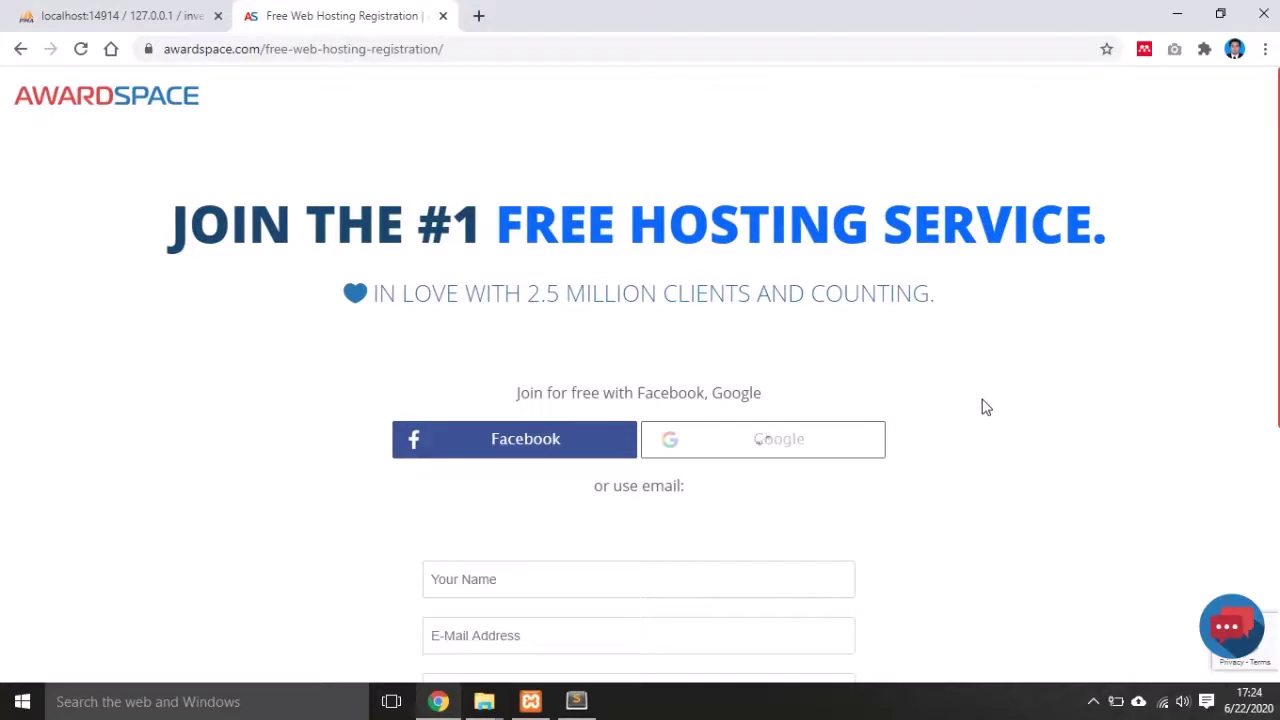
- Dismiss the special offer and the hosting welcome window after sign-up
scroll(985, 407, "down", 3)
scroll(987, 407, "up", 3)
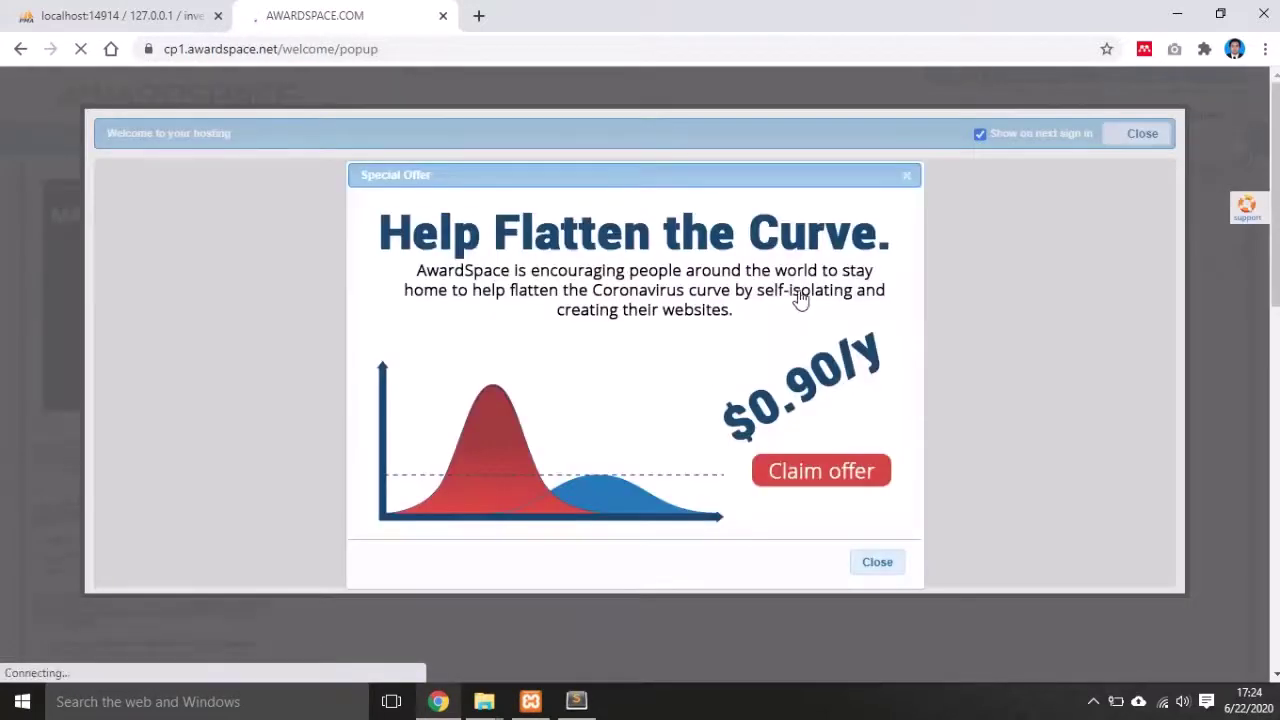
left_click(877, 564)
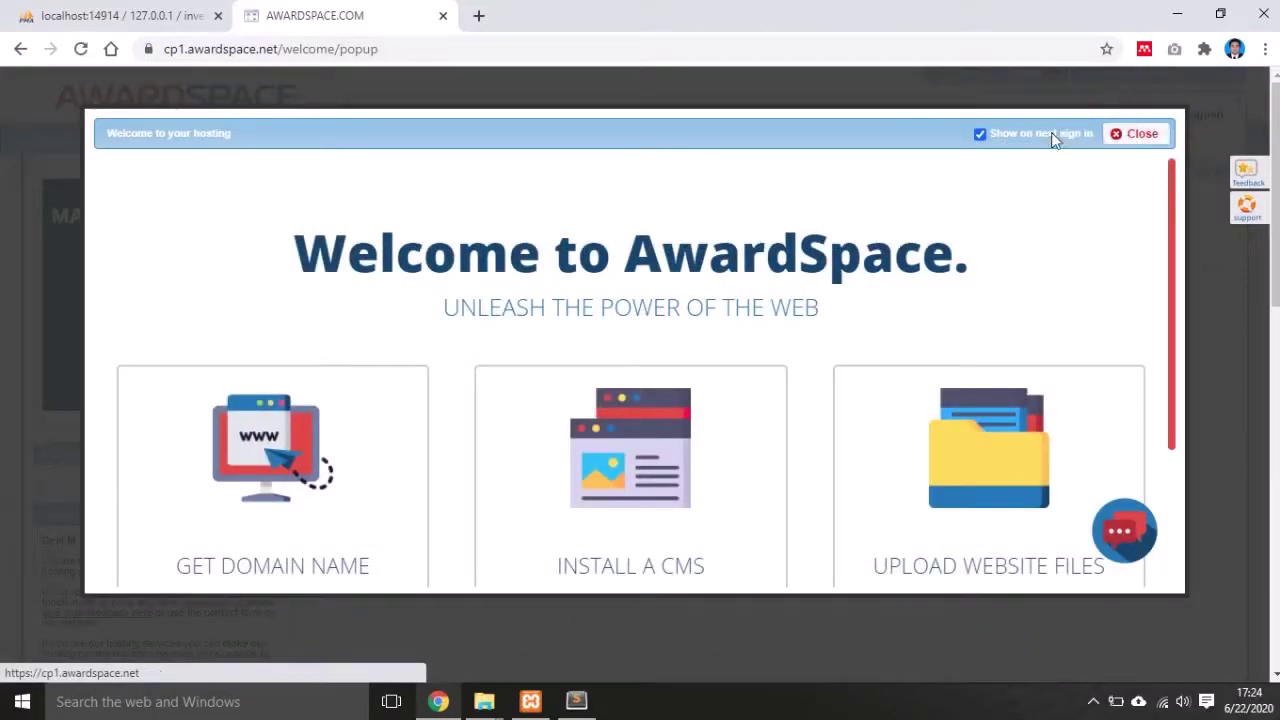
left_click(1129, 136)
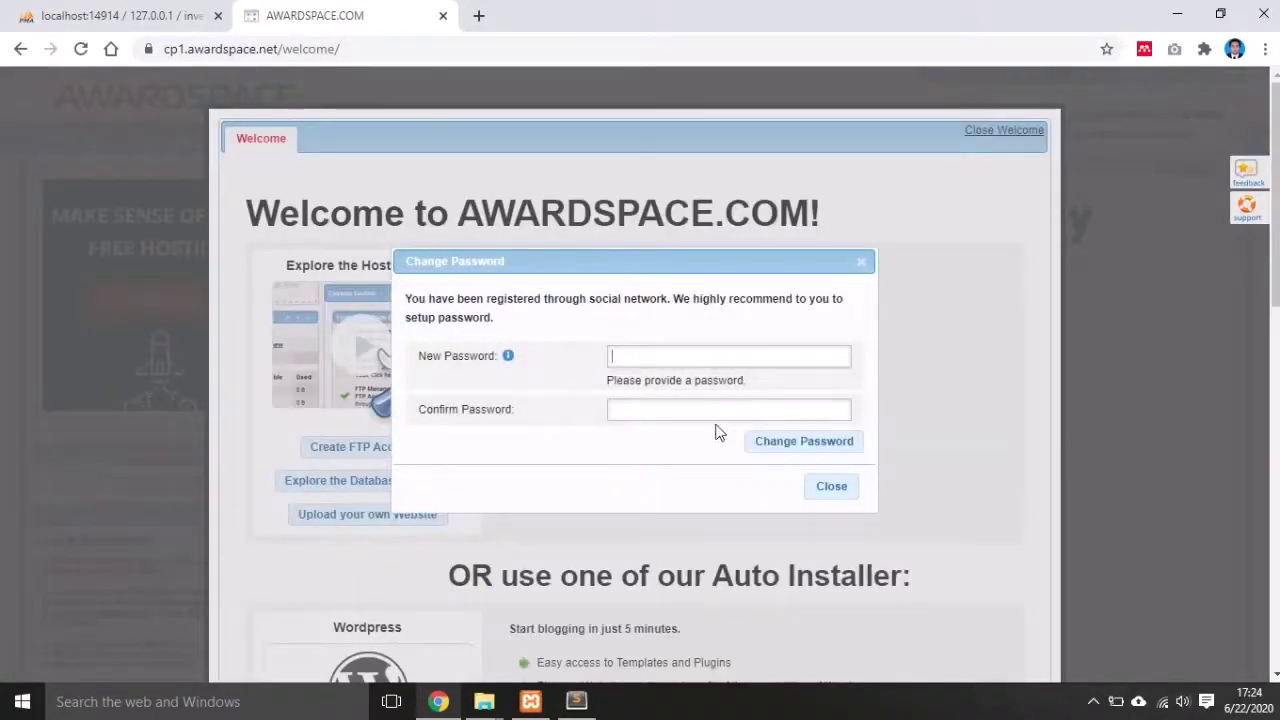
- Set up the hosting account password by entering and confirming a new password, and submit the change
left_click(660, 347)
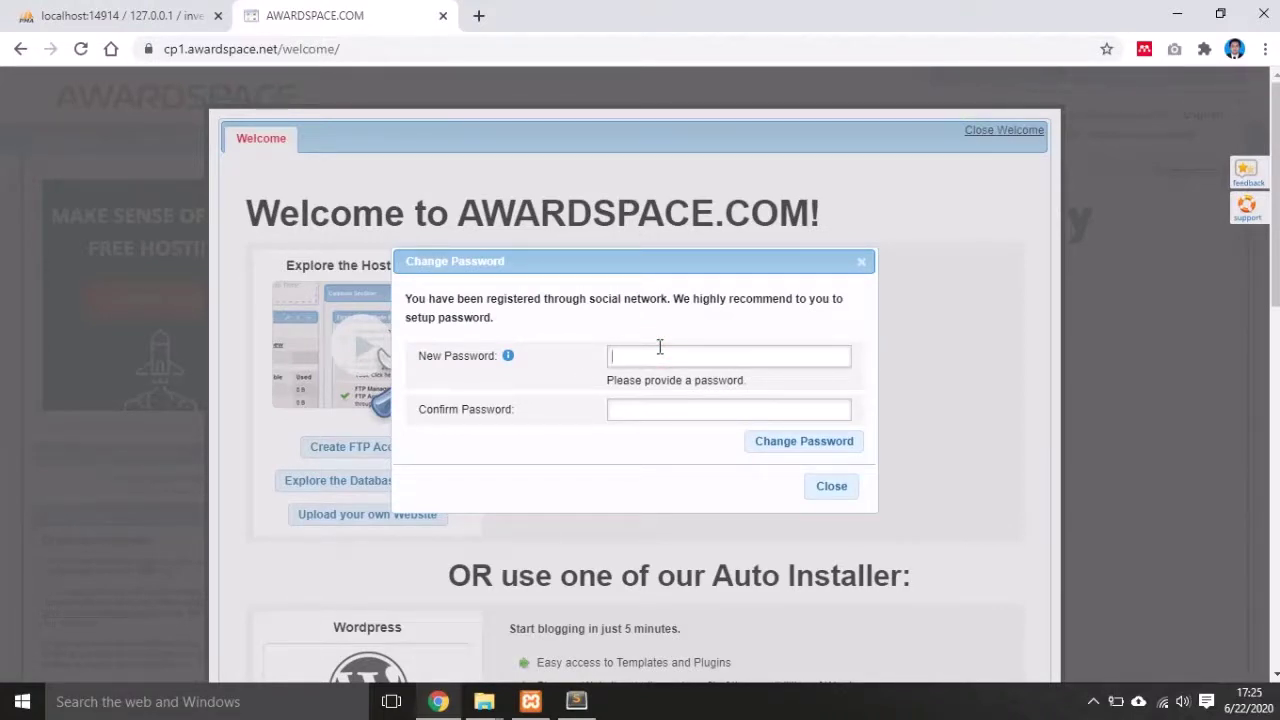
type("****")
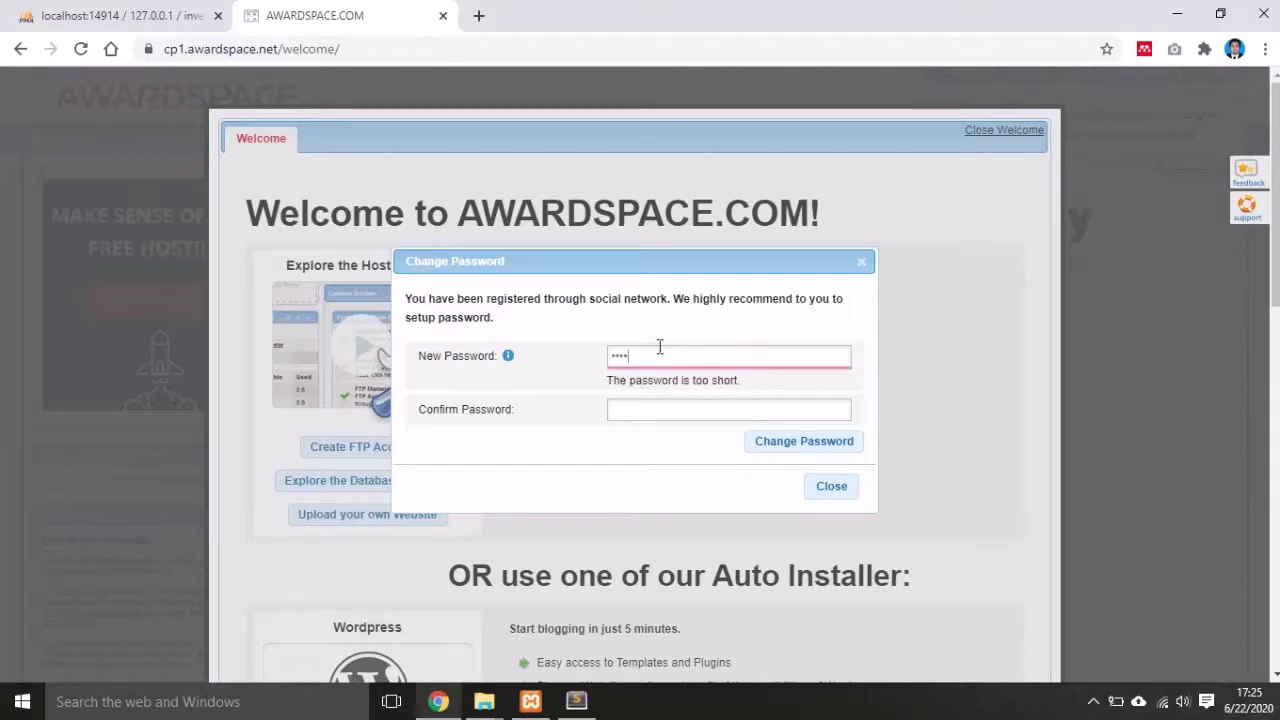
type("*****")
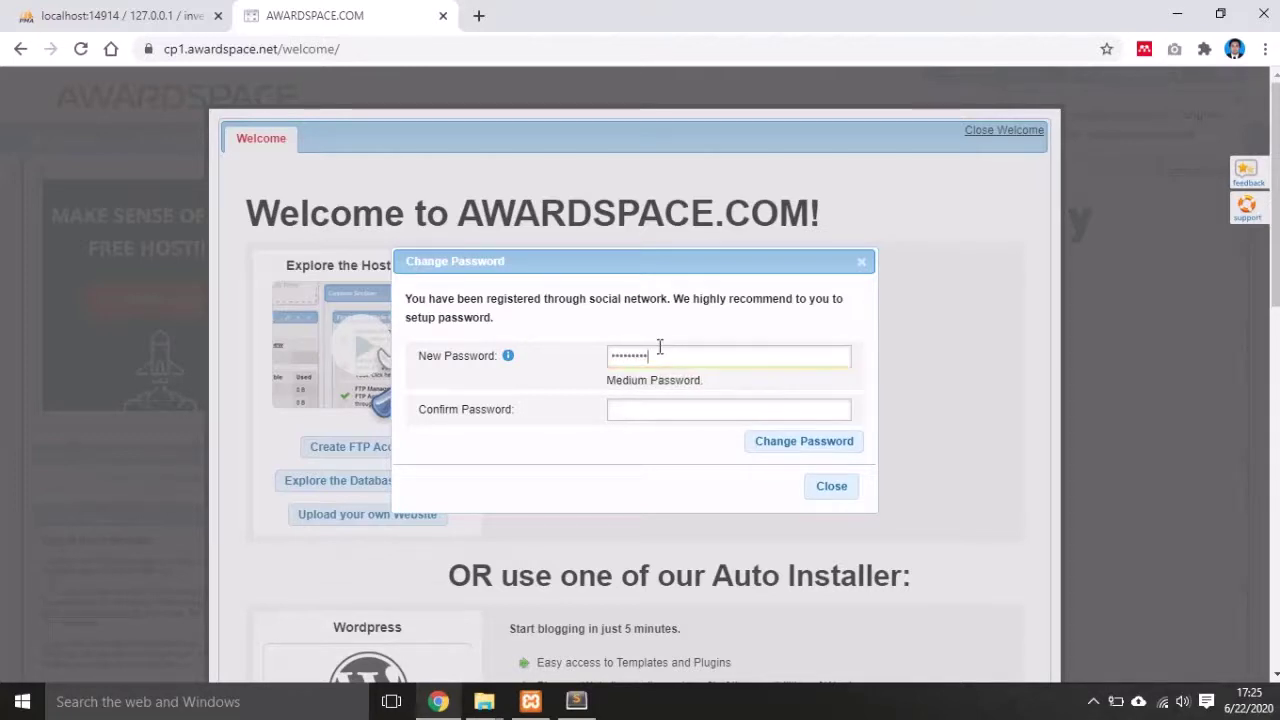
type("*******")
left_click(810, 448)
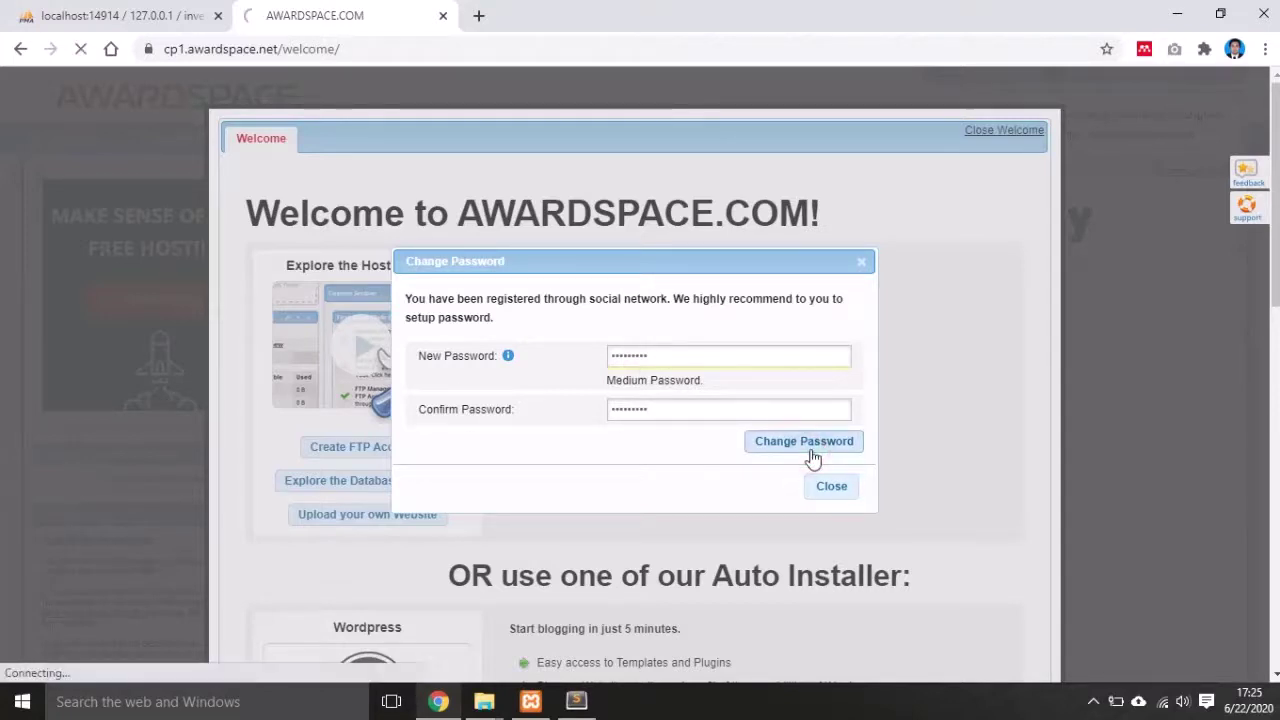
scroll(943, 488, "down", 2)
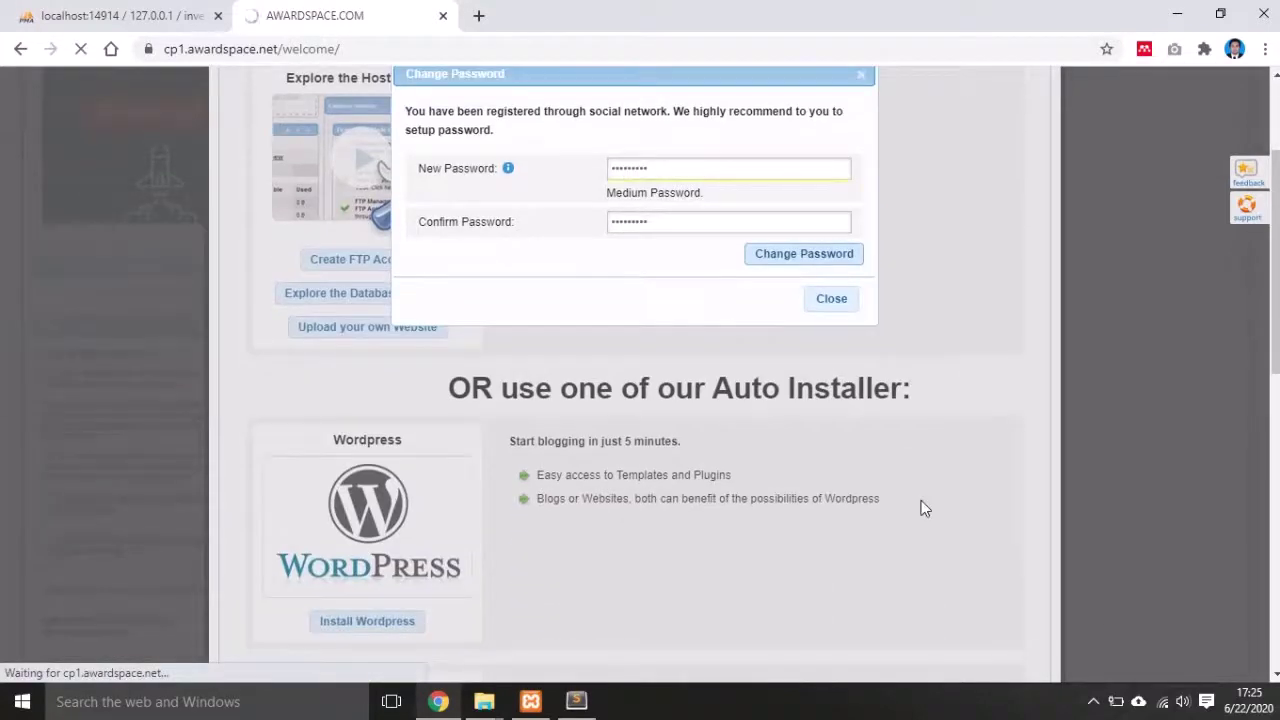
scroll(924, 509, "up", 2)
scroll(876, 447, "down", 2)
scroll(858, 457, "up", 2)
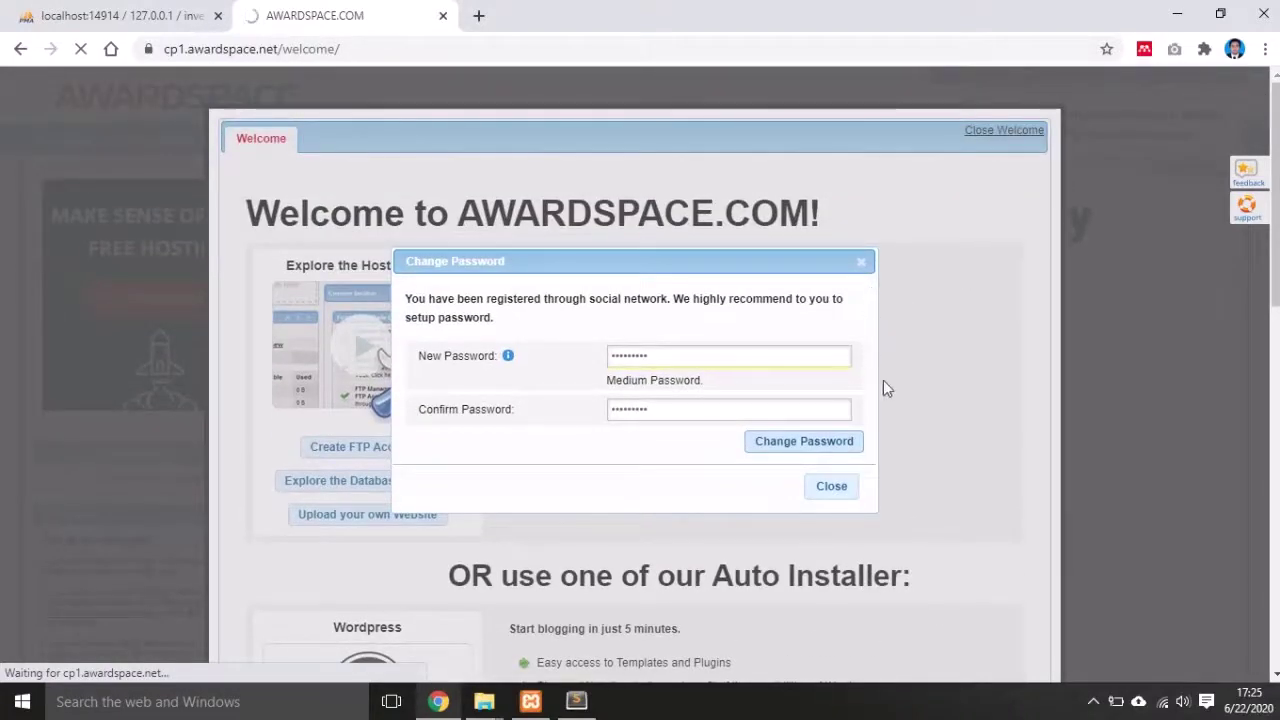
scroll(889, 394, "down", 1)
scroll(889, 394, "up", 1)
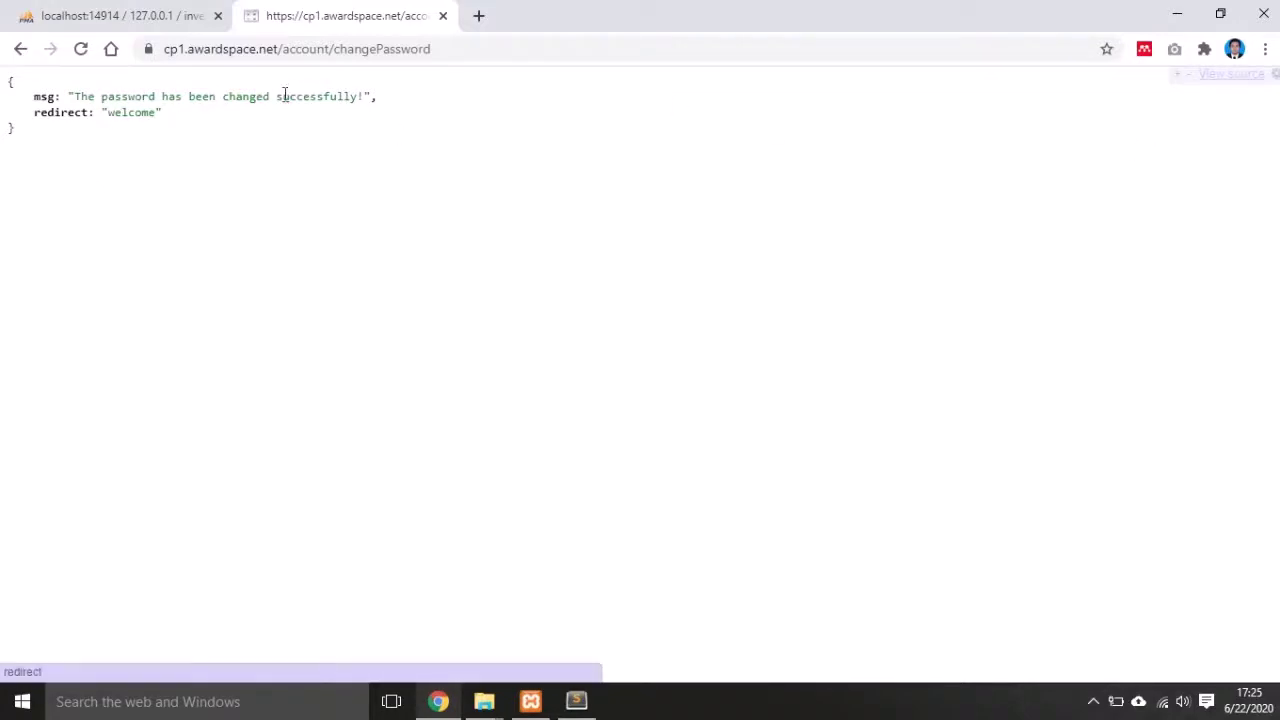
- Go to cp1.awardspace.net/account/ by shortening the current address, and look over the Account Information form
double_click(307, 52)
left_click_drag(307, 52, 485, 55)
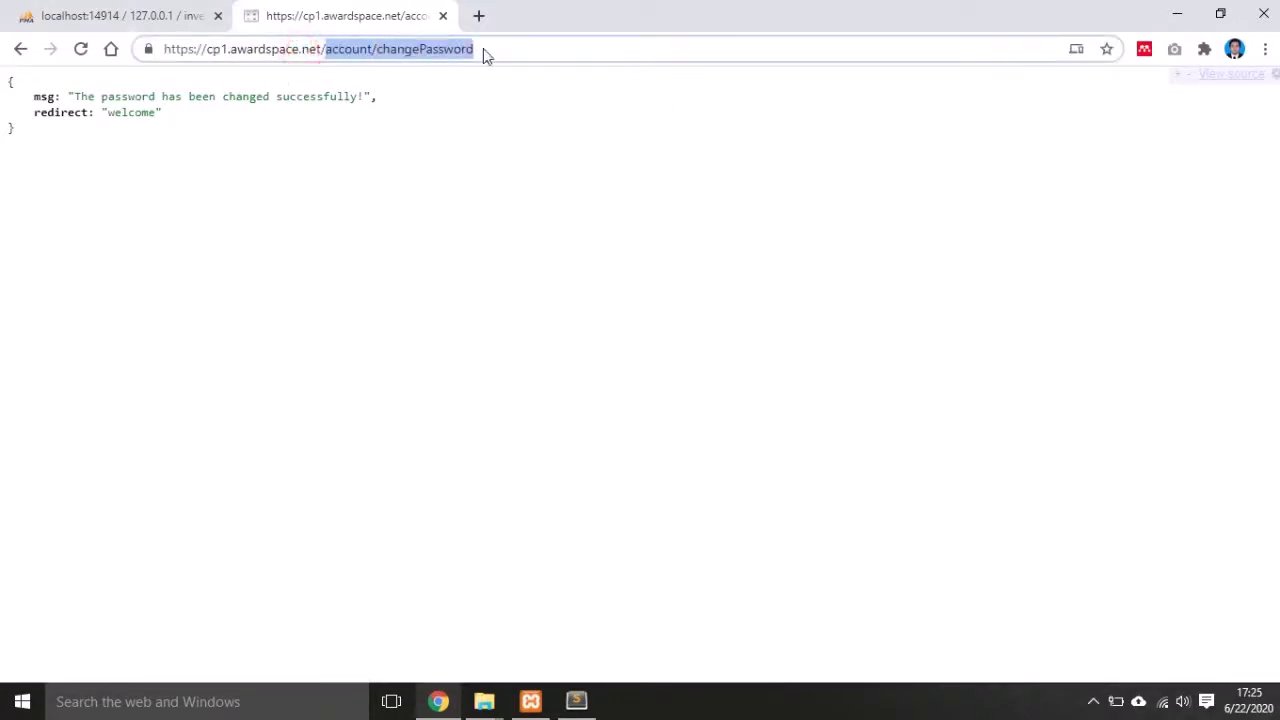
double_click(484, 49)
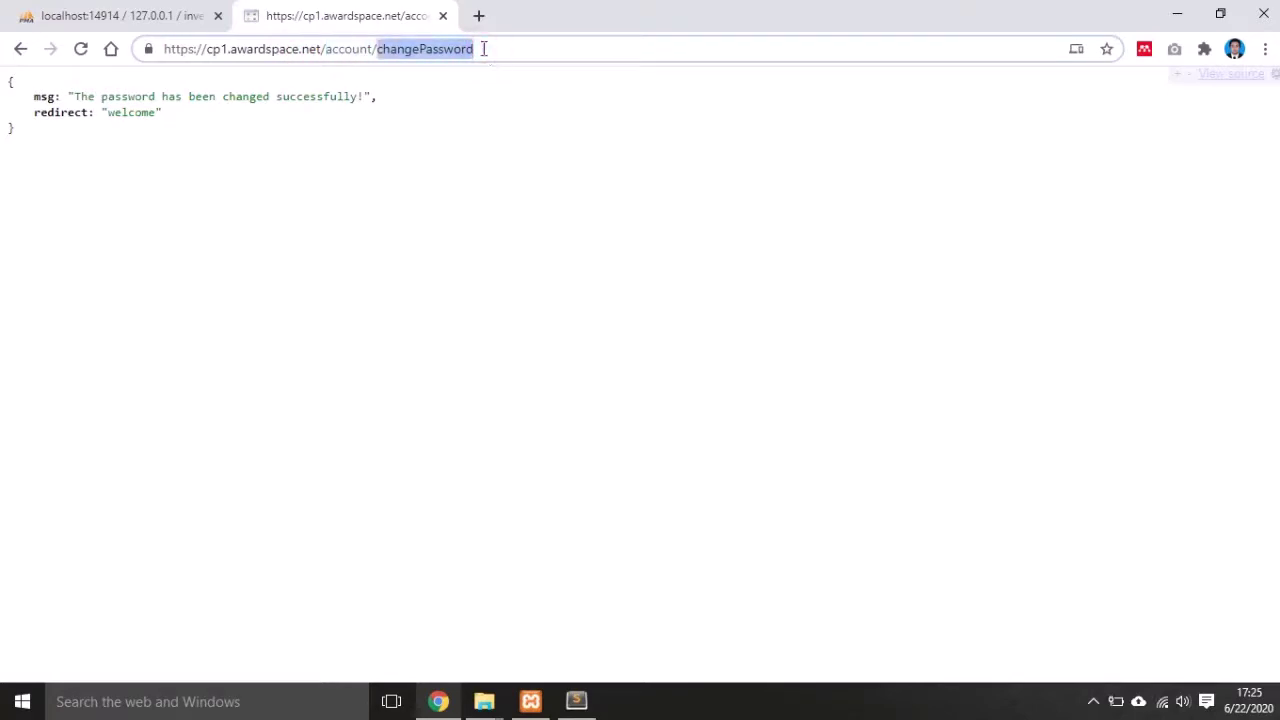
key("BackSpace")
key("Return")
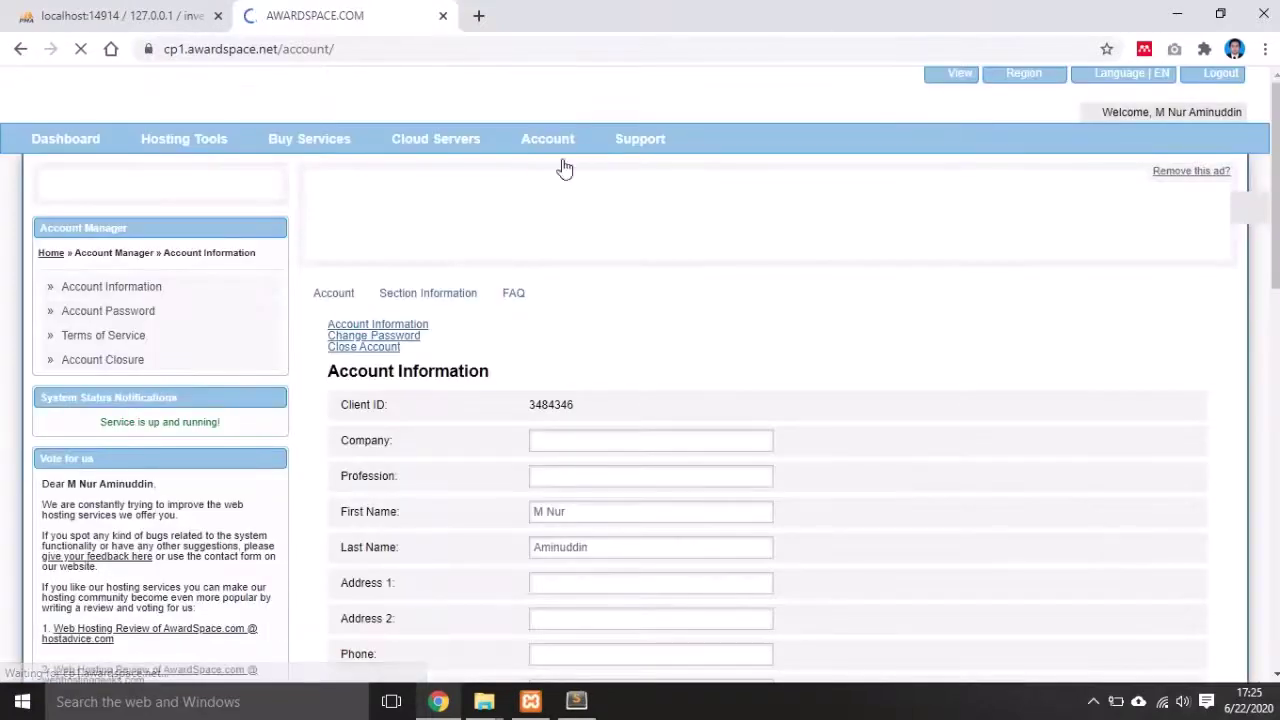
mouse_move(550, 145)
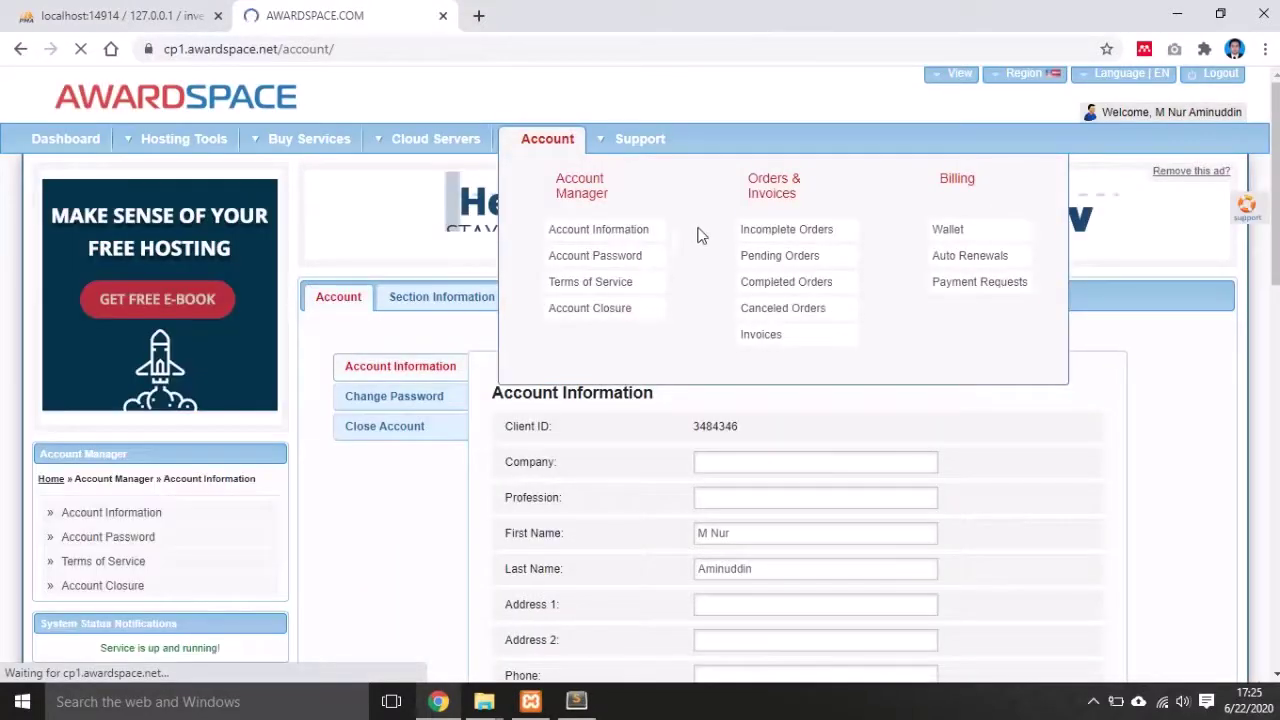
scroll(894, 351, "down", 2)
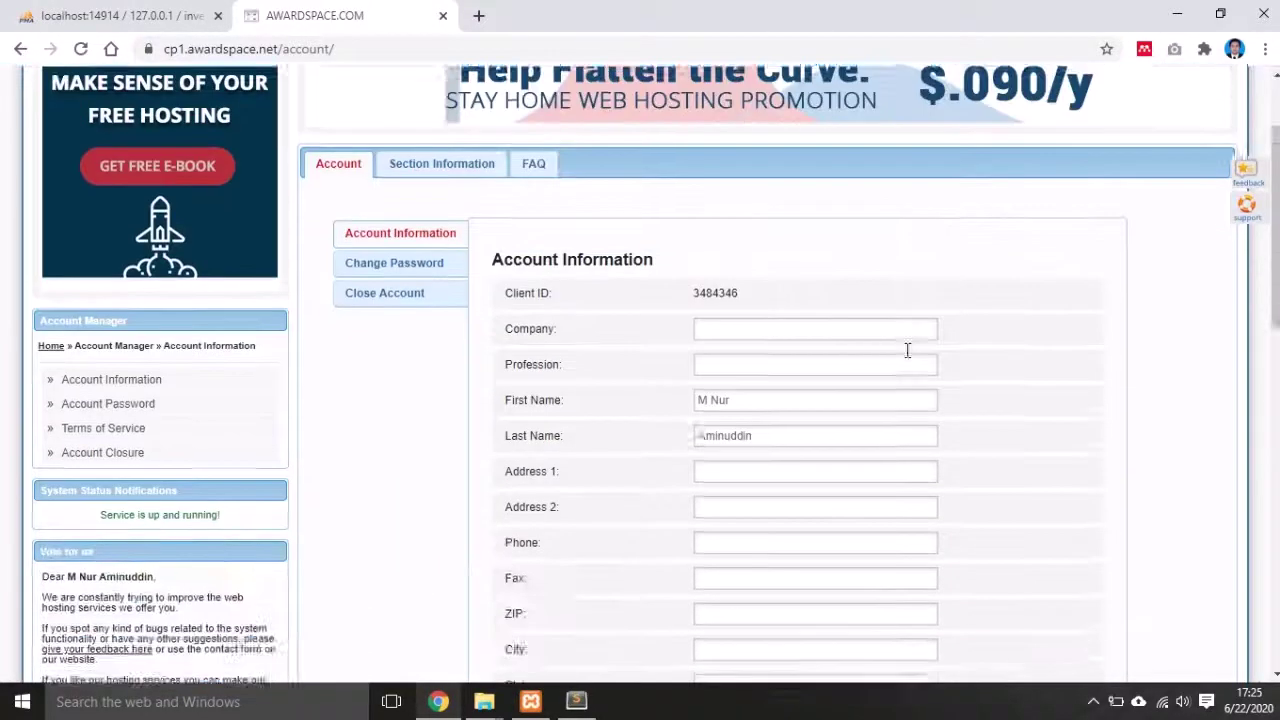
scroll(783, 348, "down", 1)
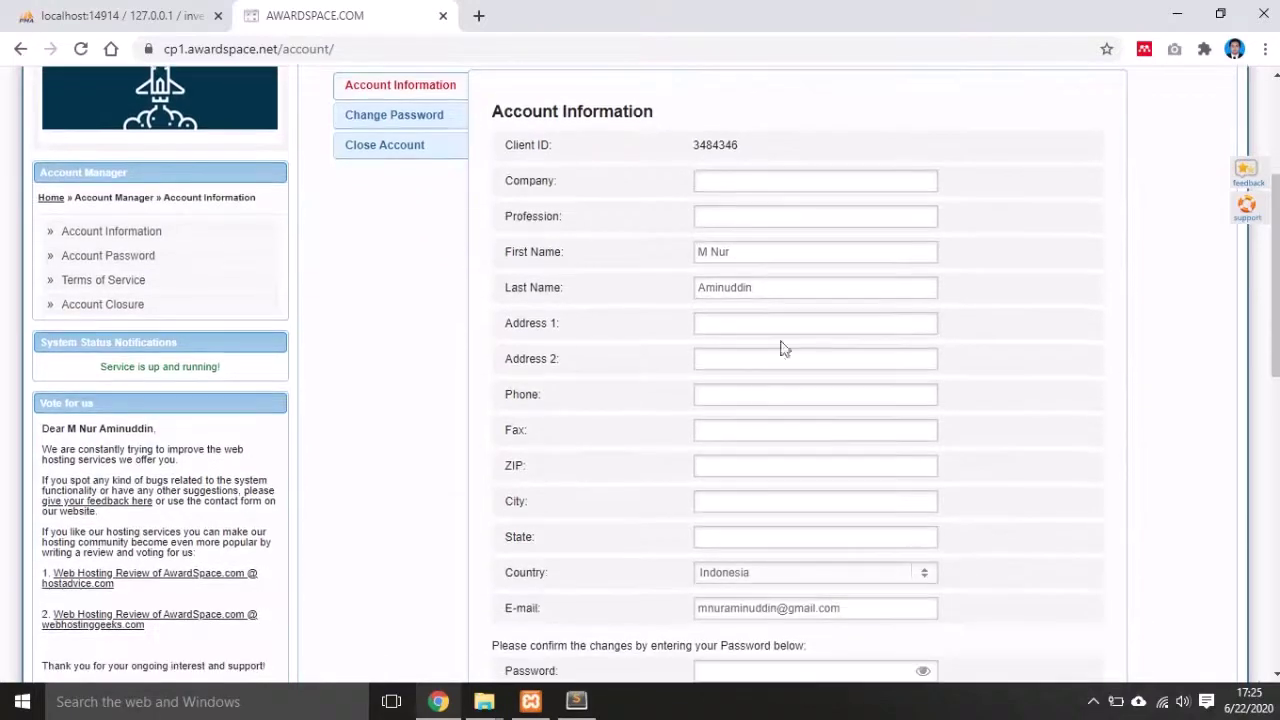
scroll(790, 350, "down", 1)
scroll(580, 511, "up", 3)
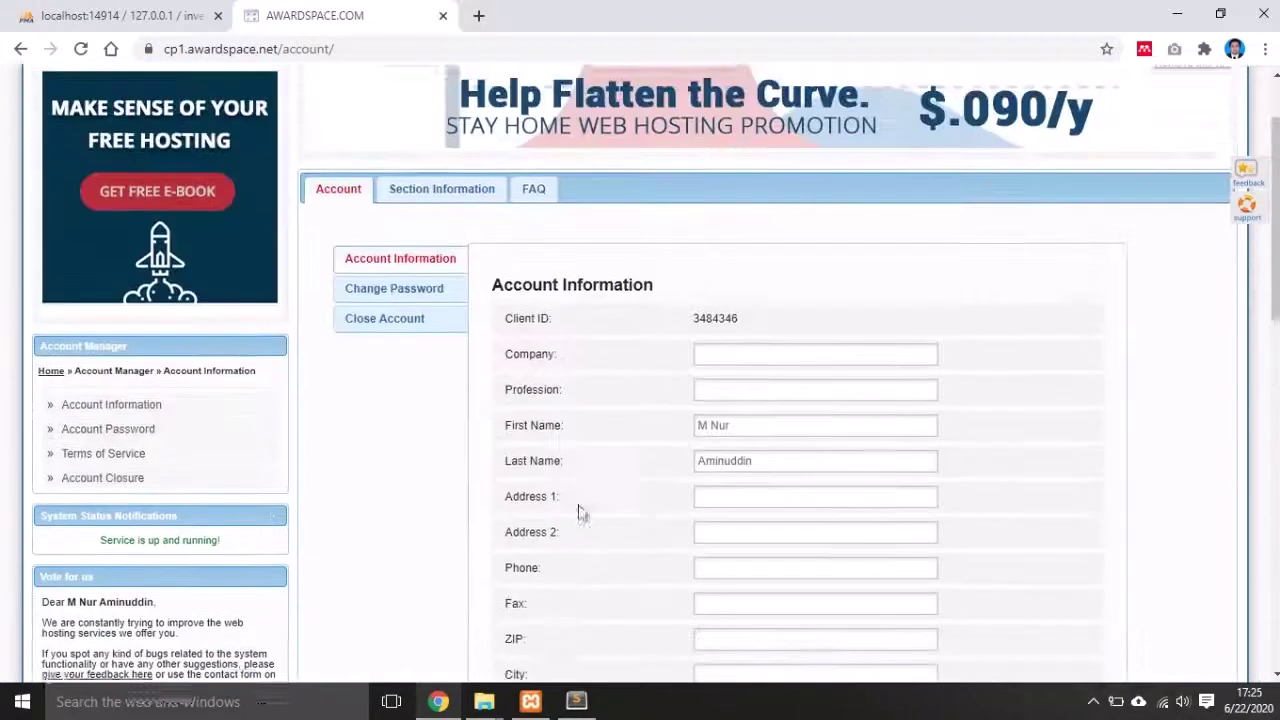
scroll(449, 512, "up", 1)
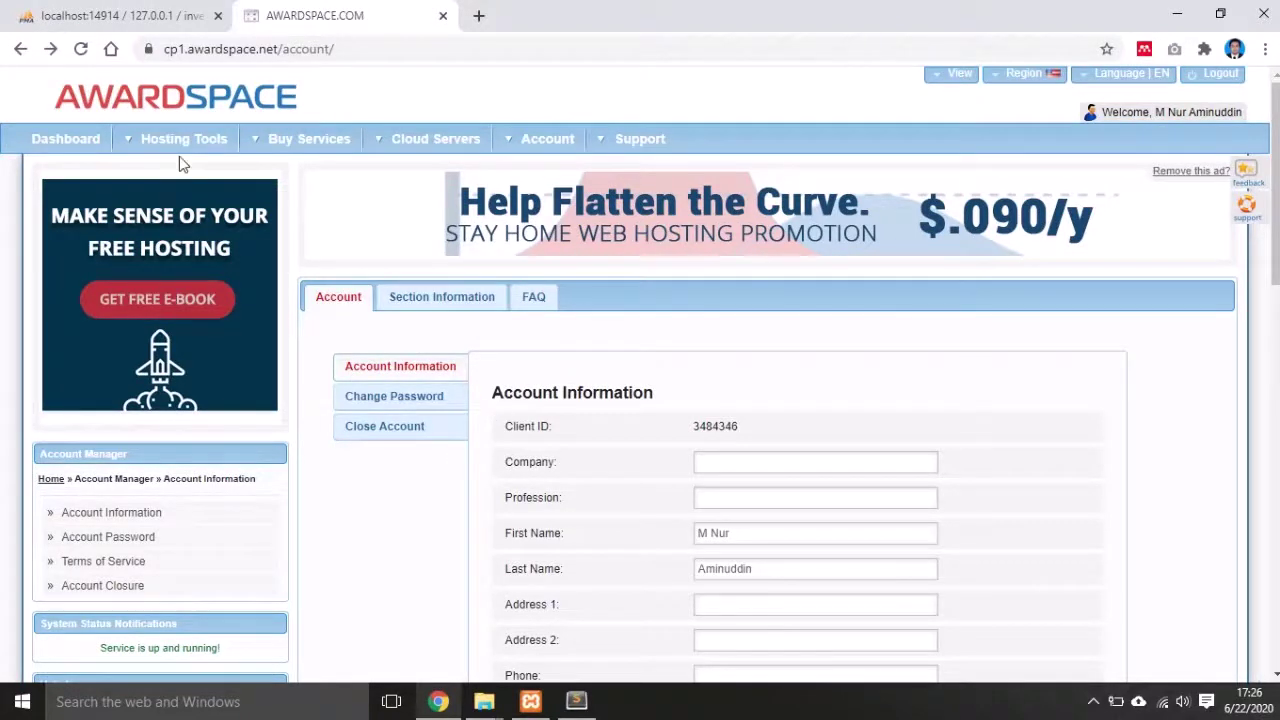
- Open the Domain Manager and display its form for creating a free subdomain
mouse_move(235, 150)
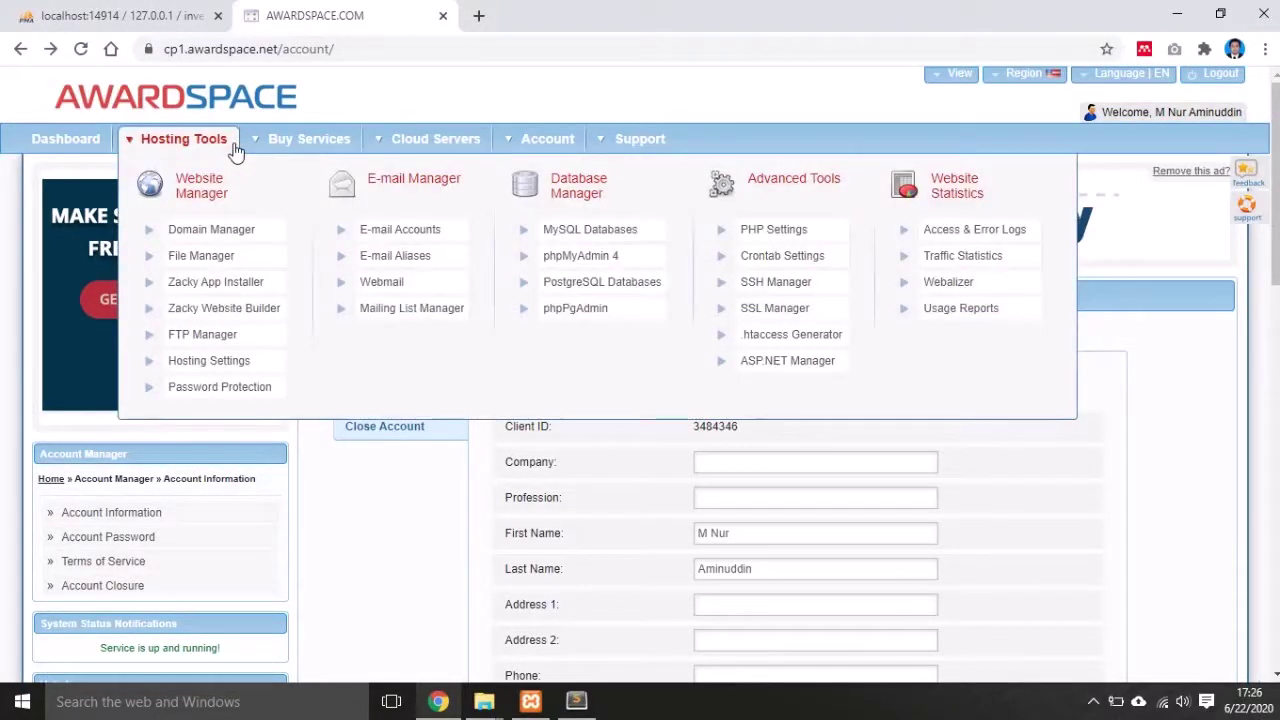
left_click(230, 232)
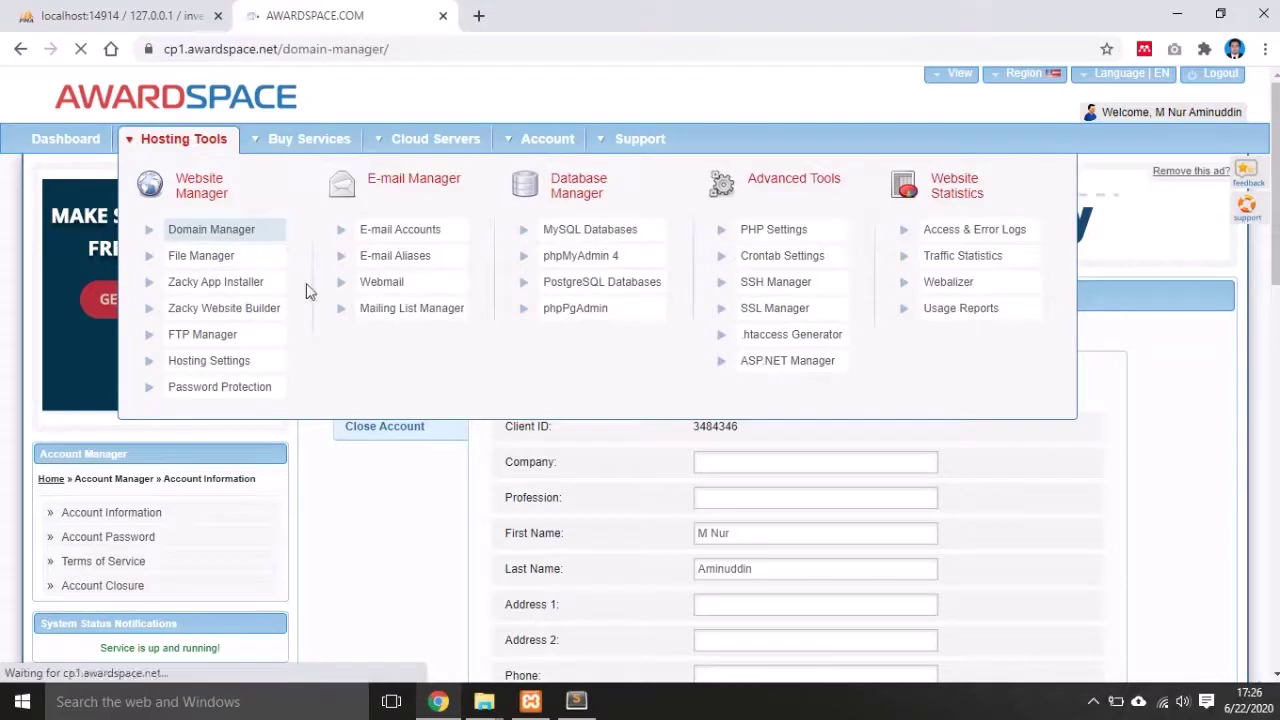
scroll(456, 550, "down", 2)
scroll(455, 536, "up", 4)
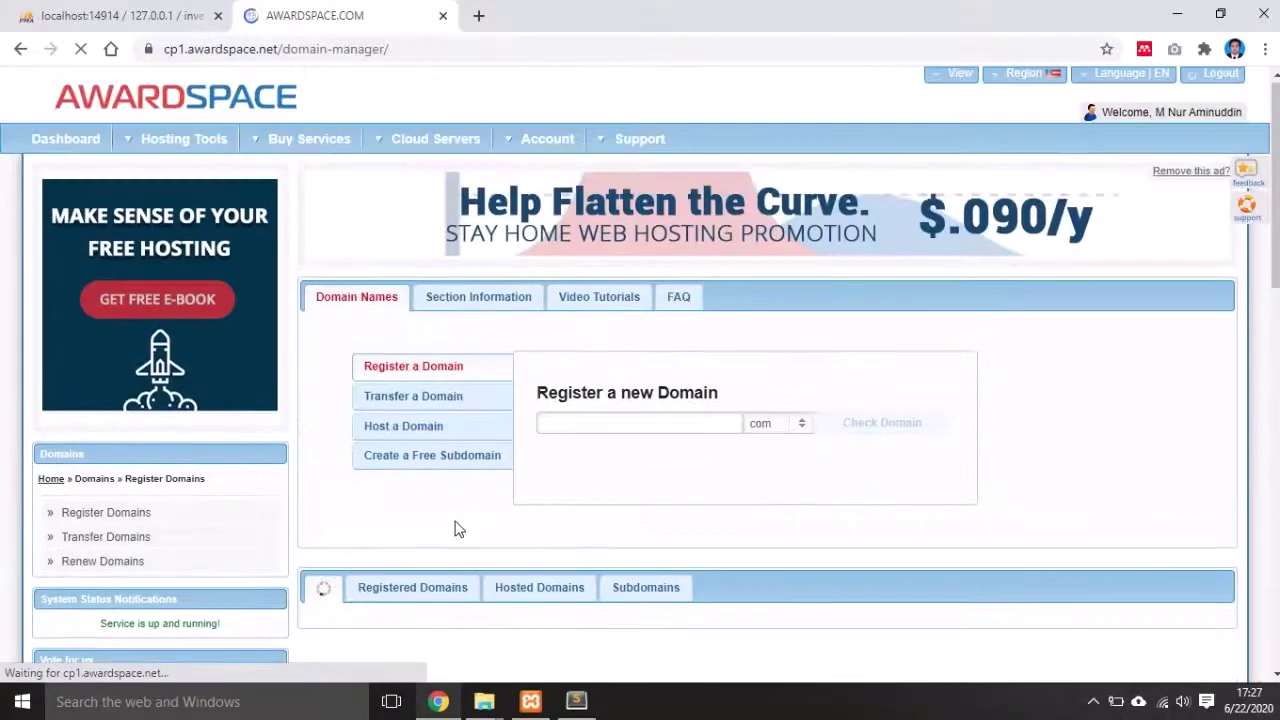
left_click(409, 465)
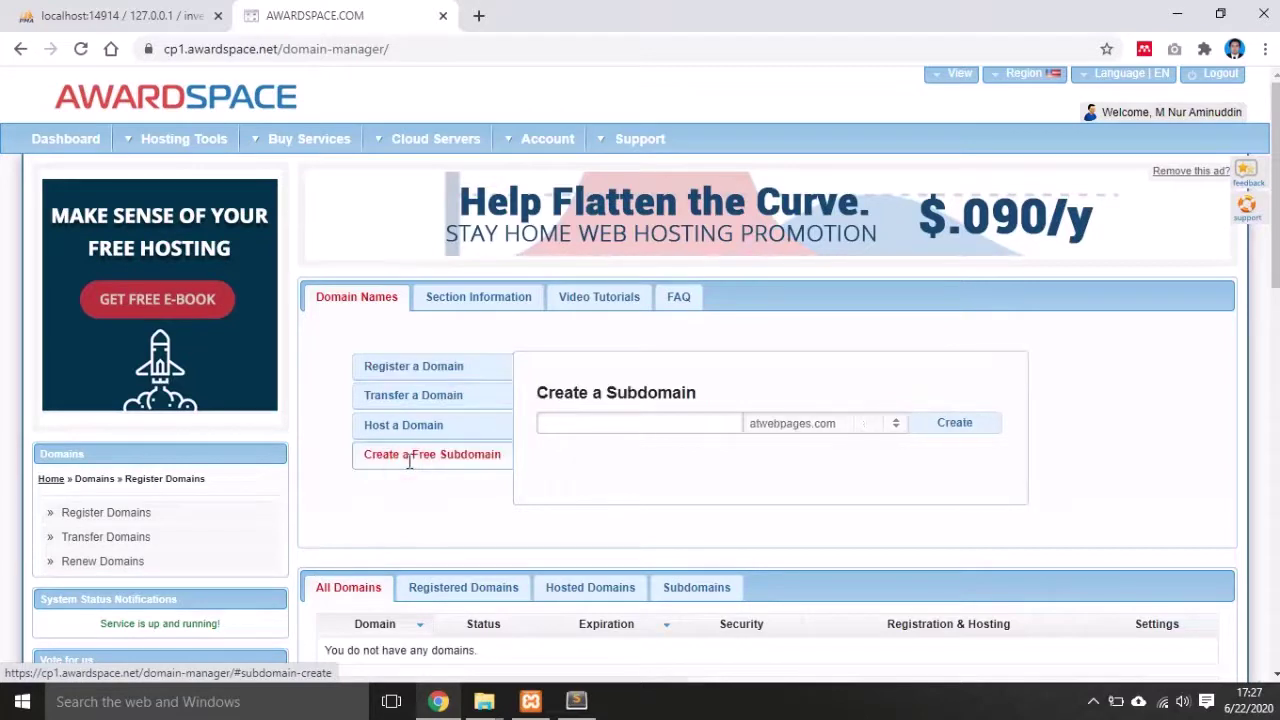
- Create the free subdomain inventory-5829 under atwebpages.com and check its entry in the subdomain list
left_click(590, 424)
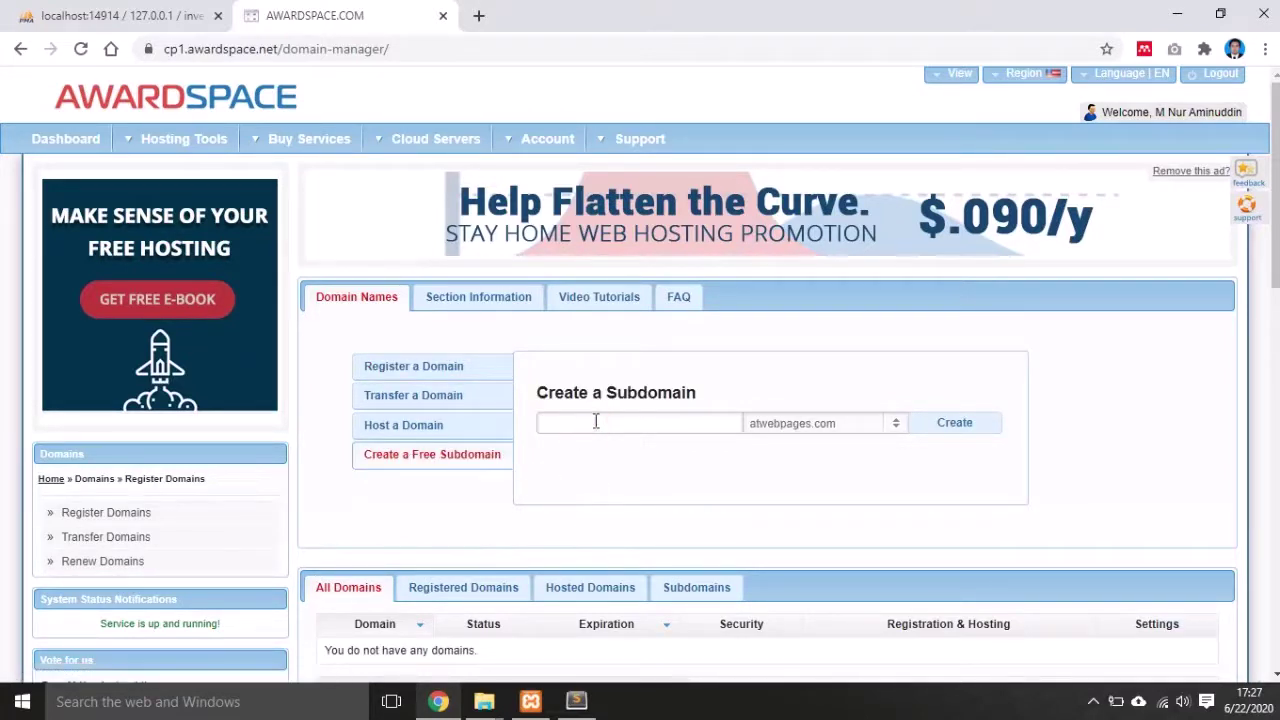
type("inventory-3829")
left_click_drag(592, 423, 636, 423)
left_click(790, 423)
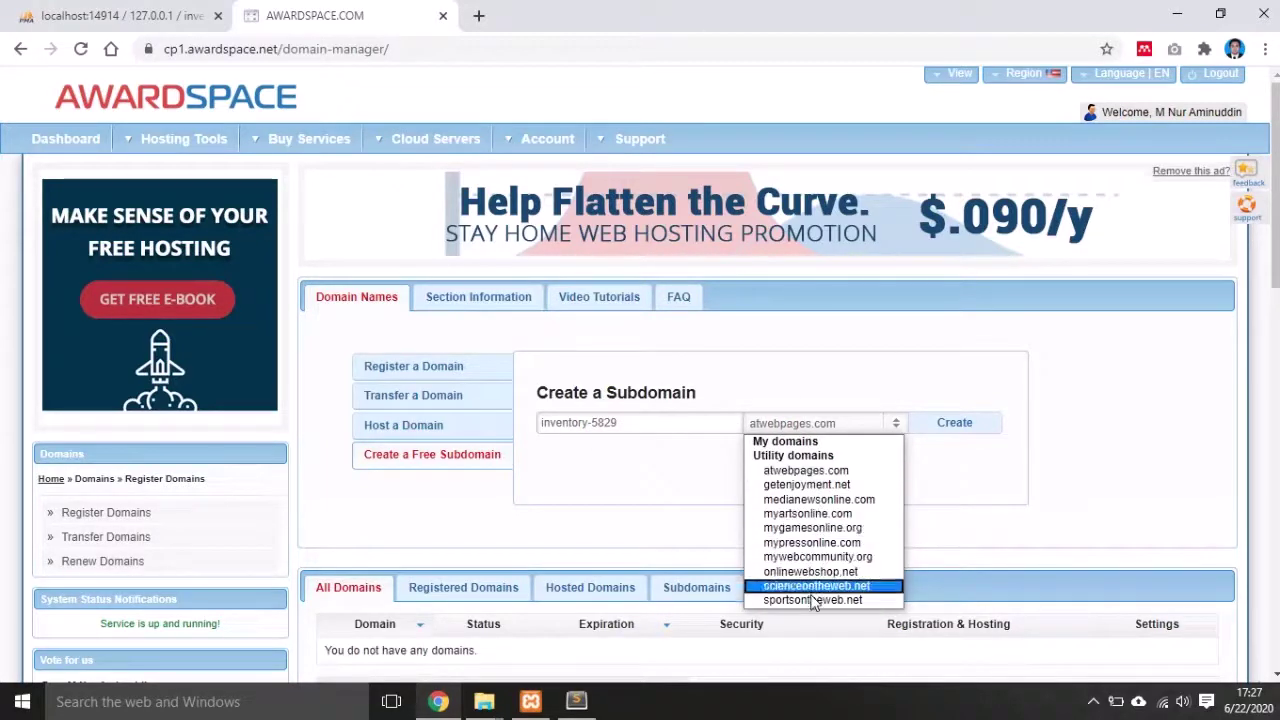
left_click(813, 472)
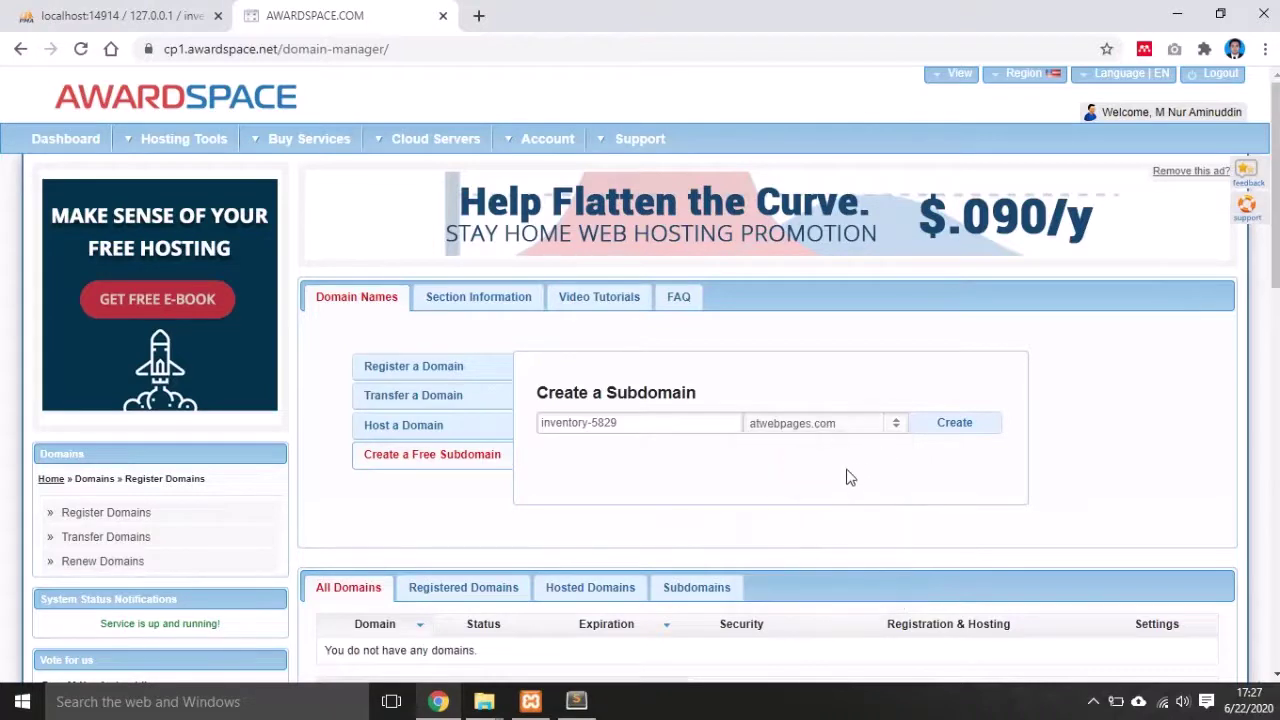
left_click(955, 426)
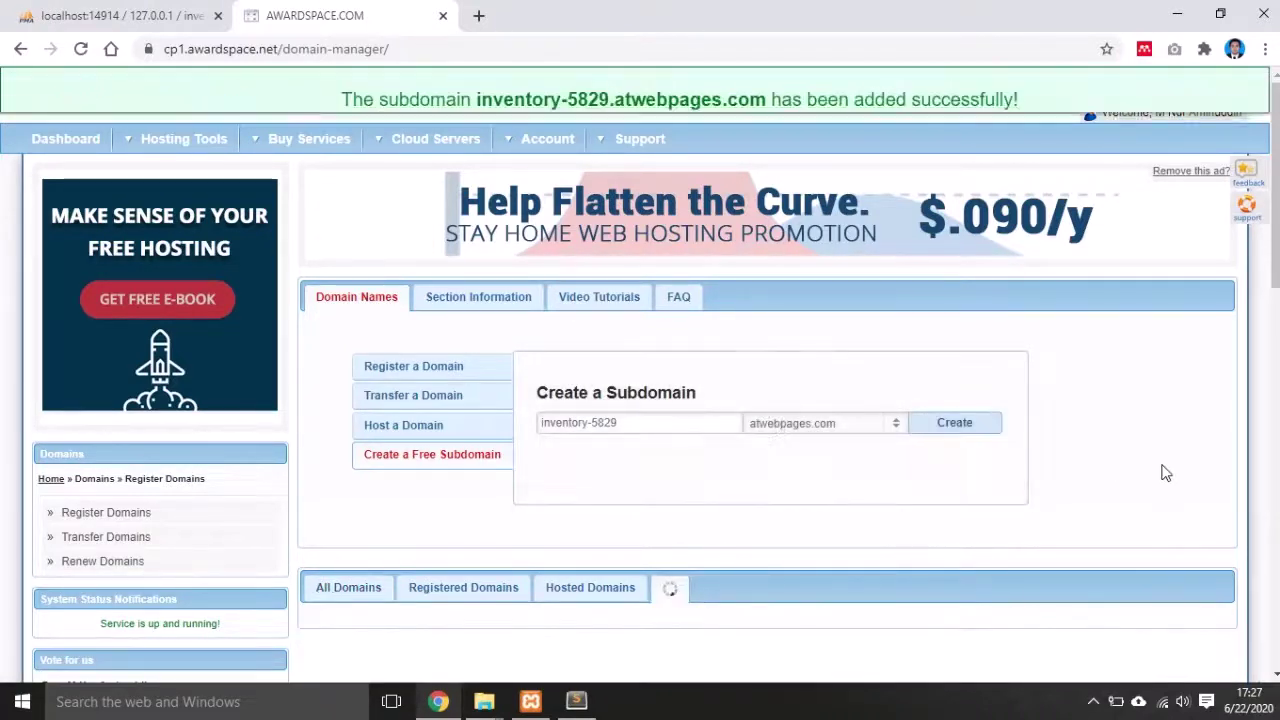
scroll(980, 481, "up", 1)
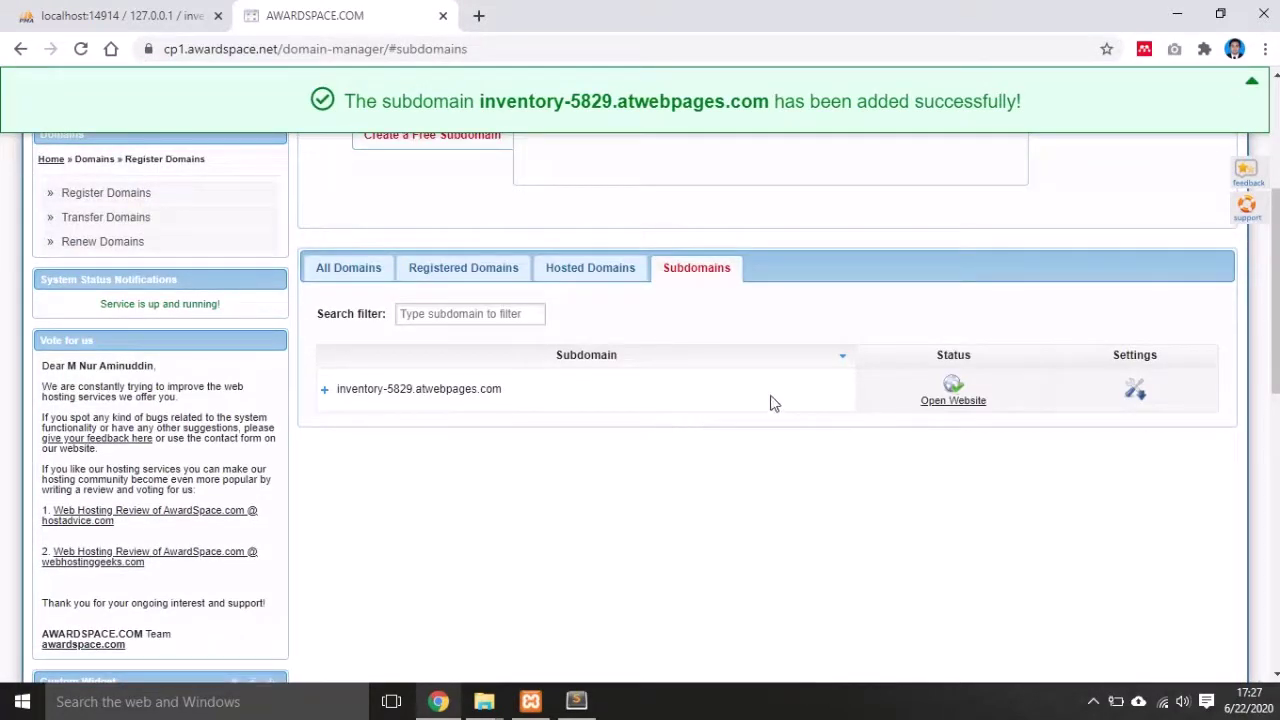
mouse_move(965, 404)
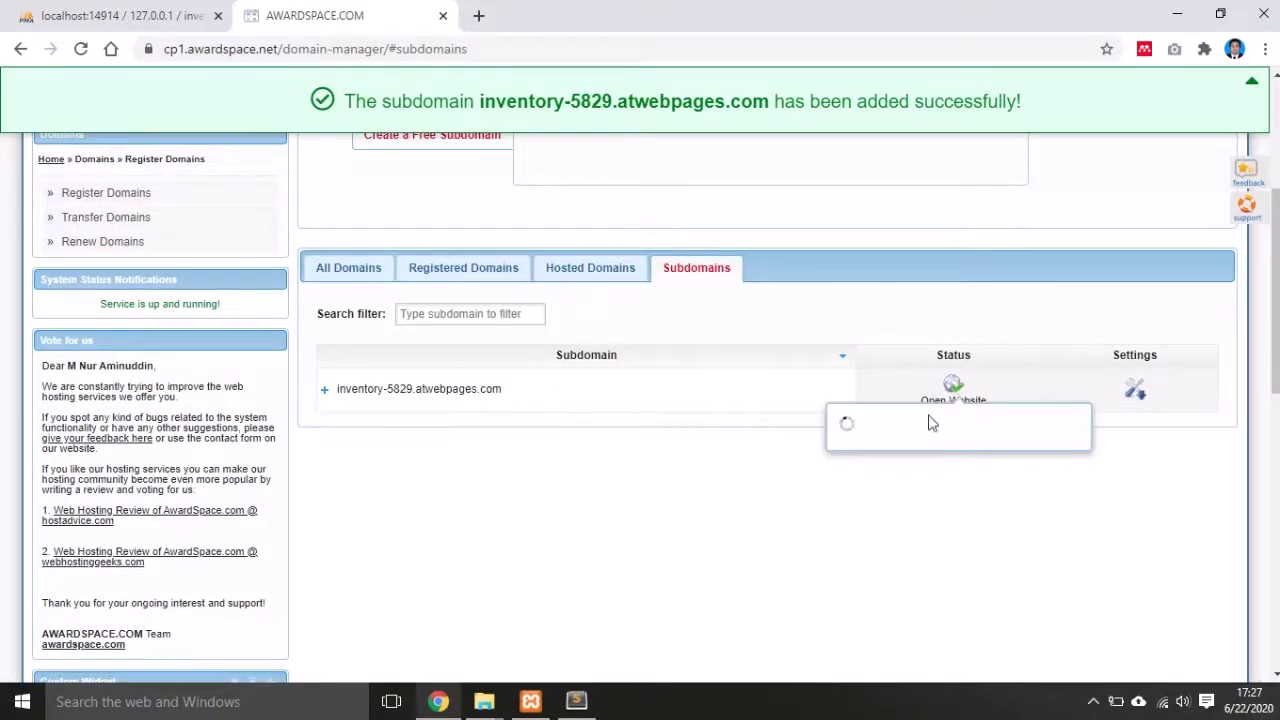
- Open the inventory-5829.atwebpages.com website from the domain list to check its default page, and close it again
left_click(748, 506)
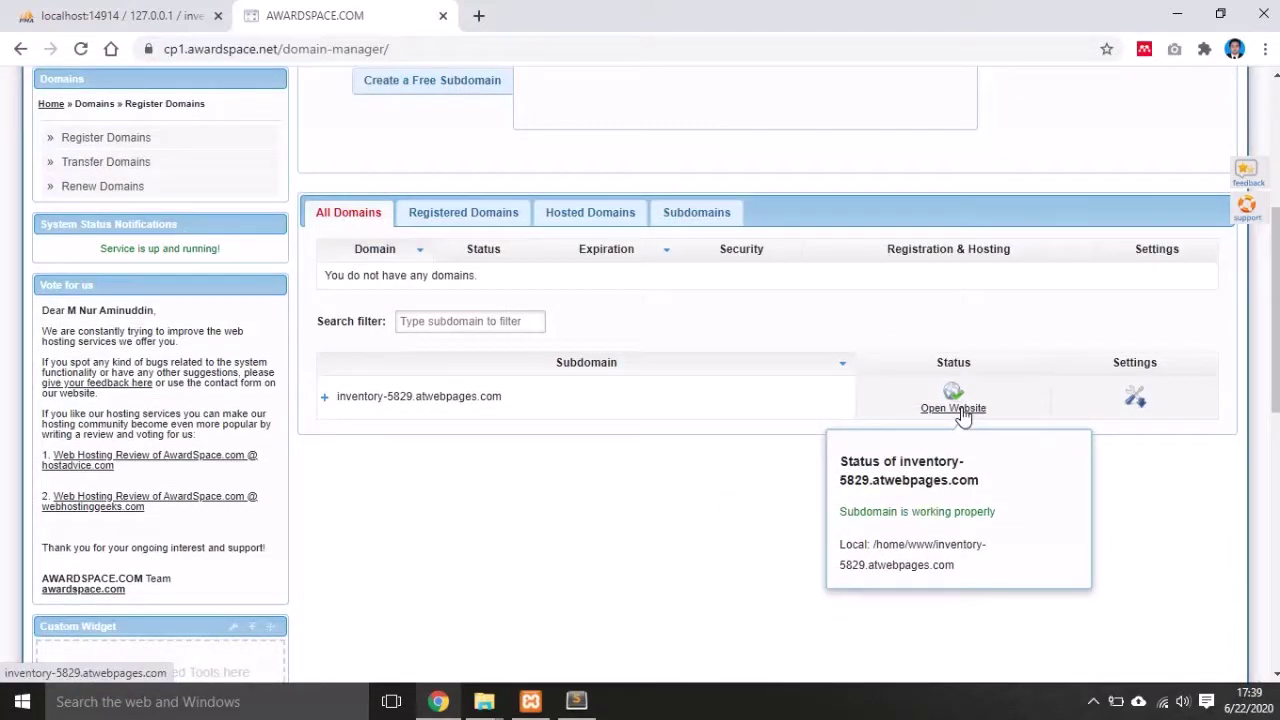
left_click(961, 410)
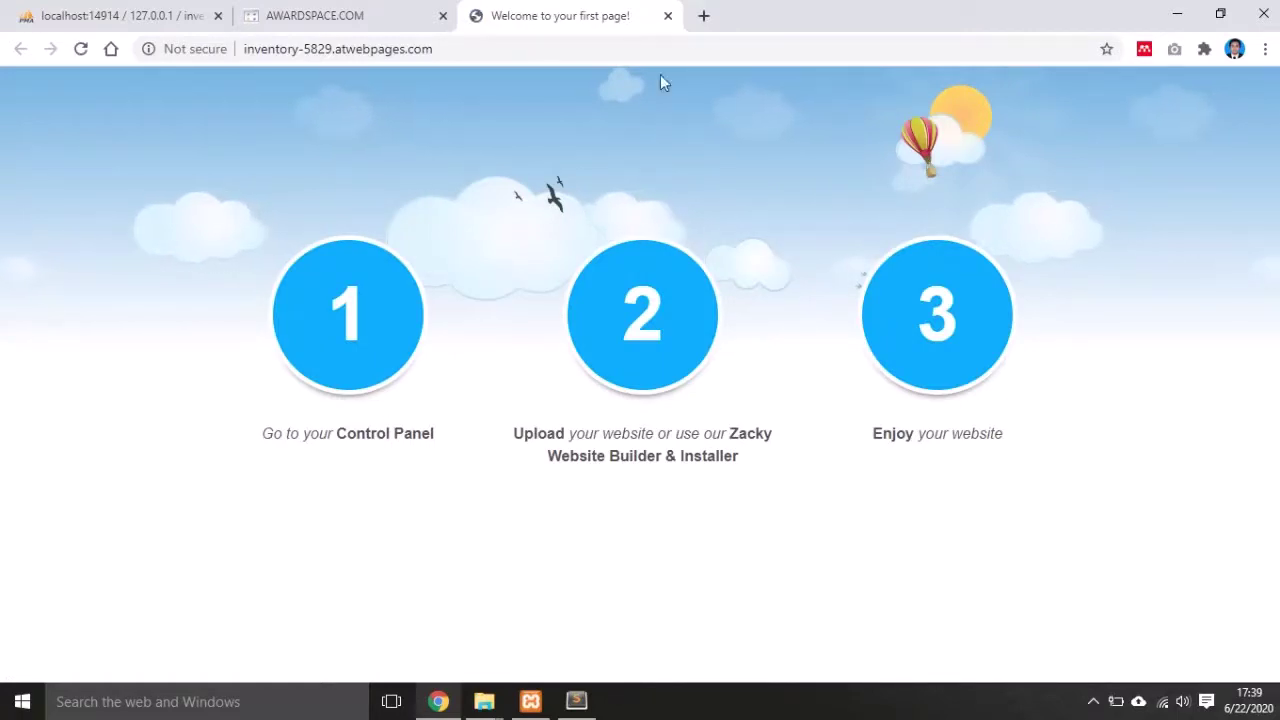
left_click(674, 16)
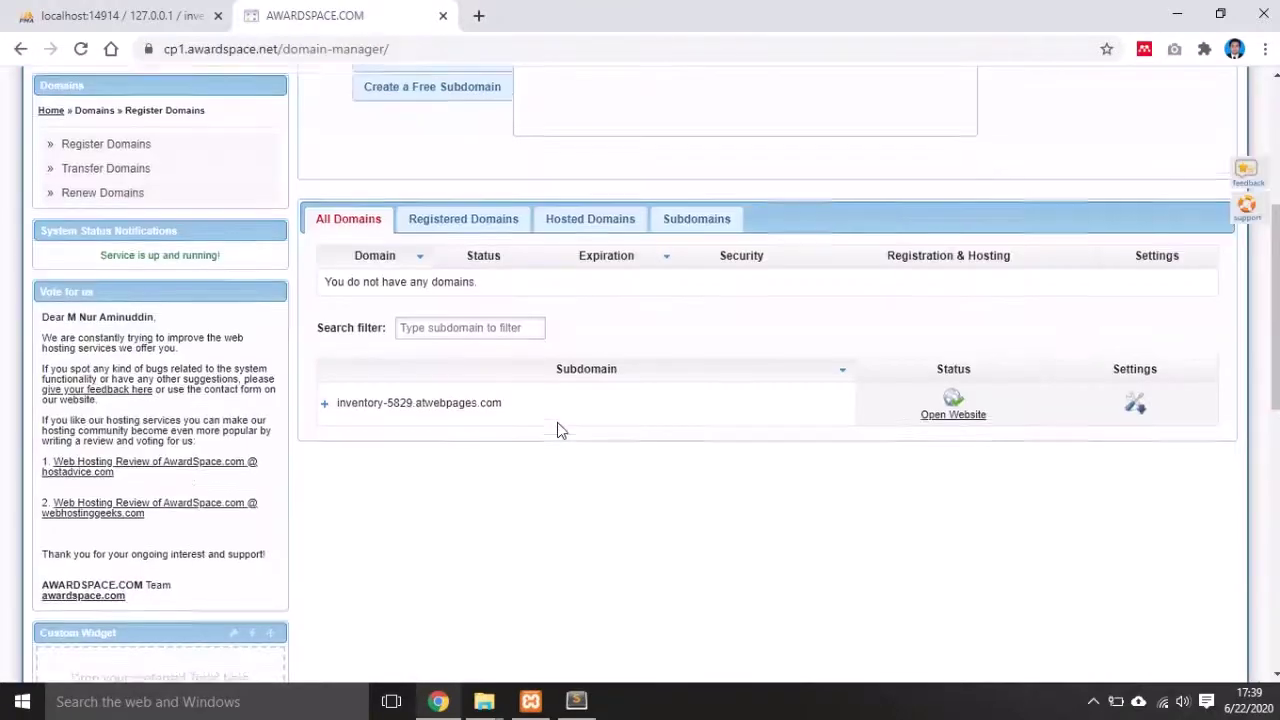
- Open the hosting File Manager, enter the inventory-5829.atwebpages.com folder and bring up its file upload dialog
scroll(560, 425, "up", 4)
mouse_move(186, 145)
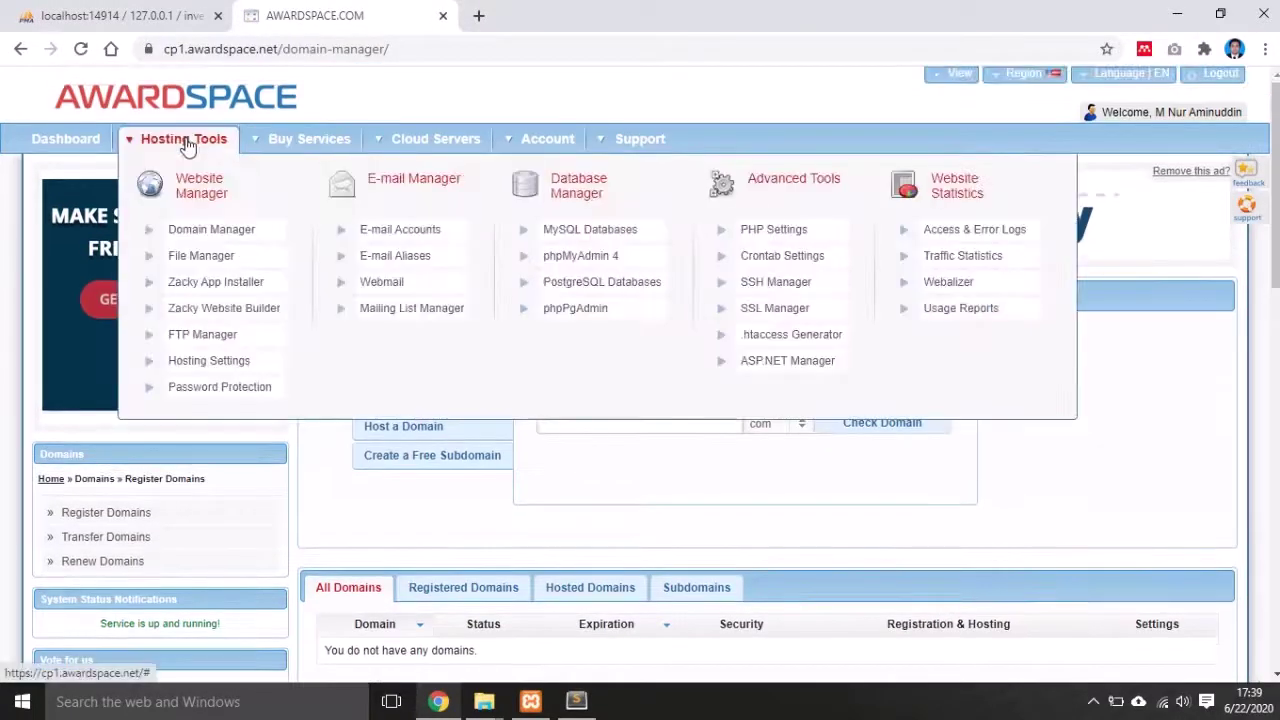
left_click(210, 263)
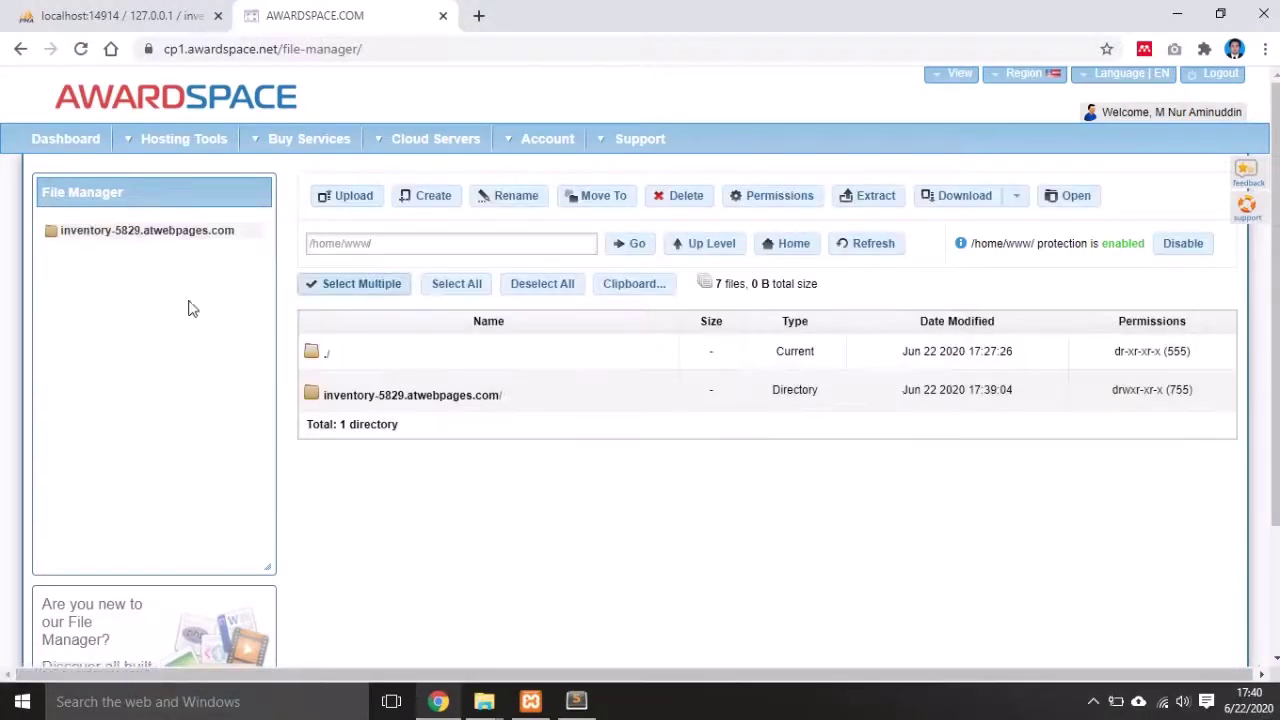
double_click(403, 396)
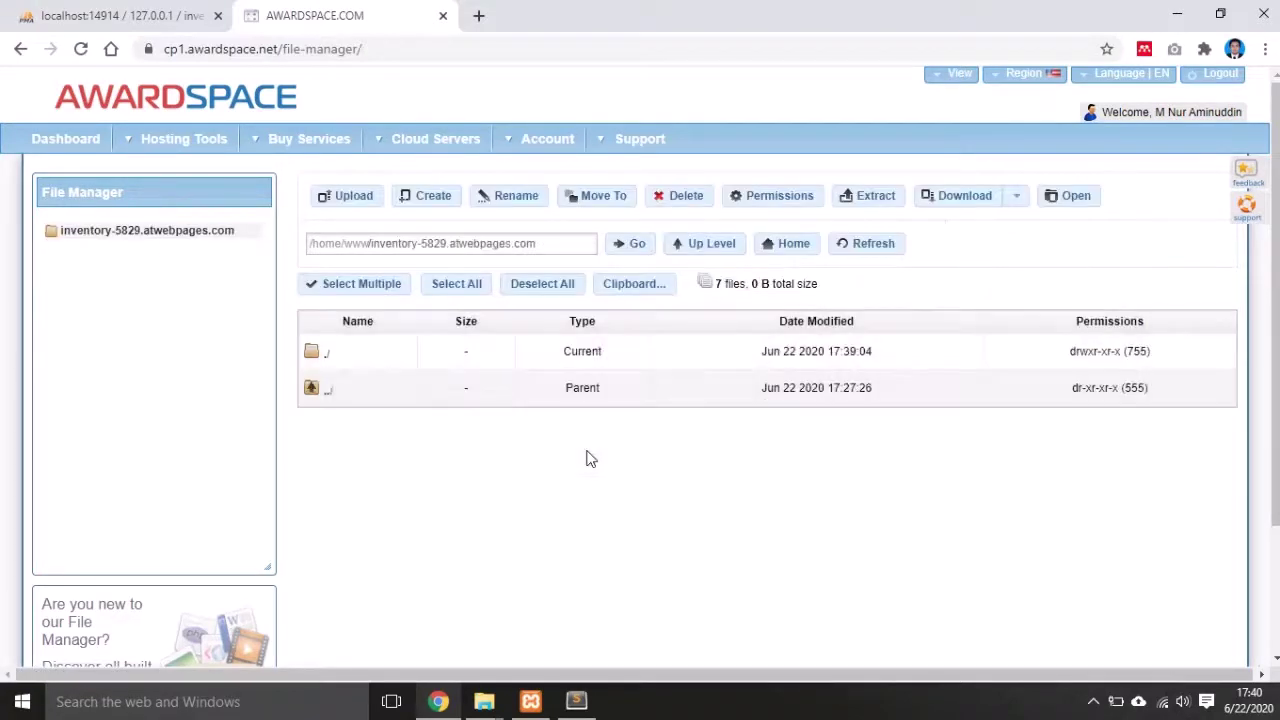
left_click(340, 198)
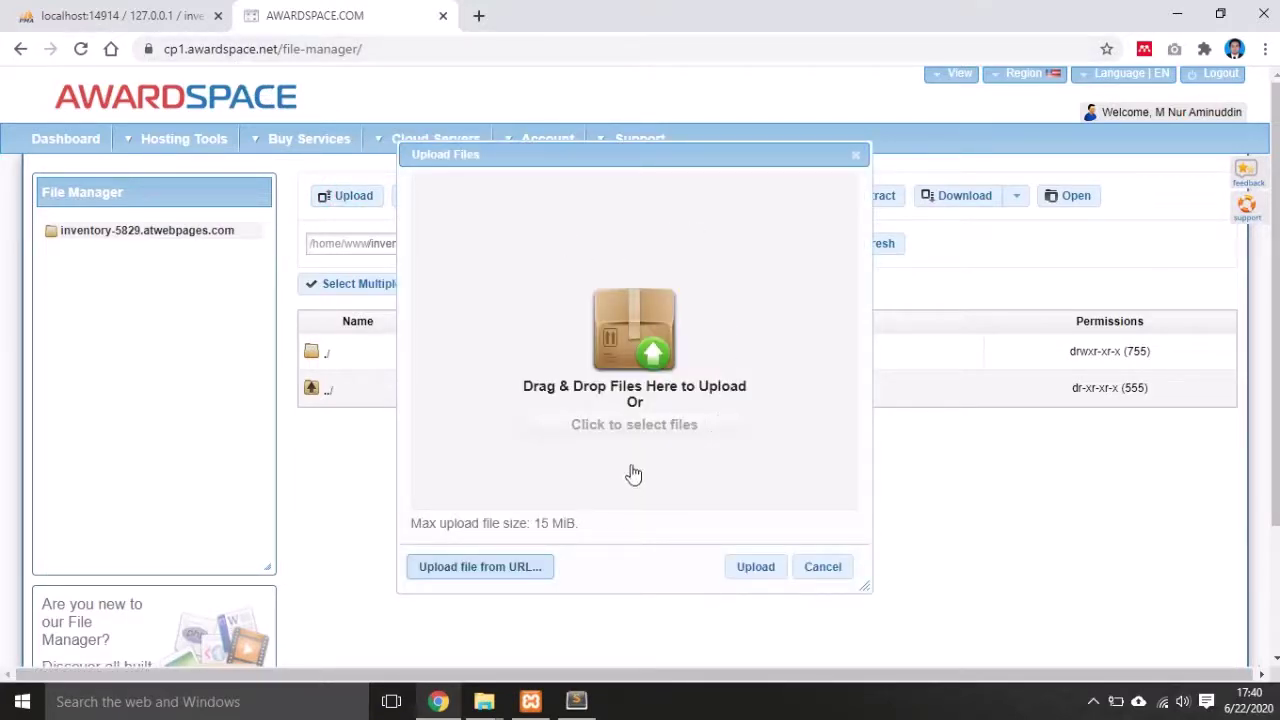
- Switch to the Downloads window in File Explorer and browse to C:\xampp\htdocs\backend_inventory
mouse_move(484, 700)
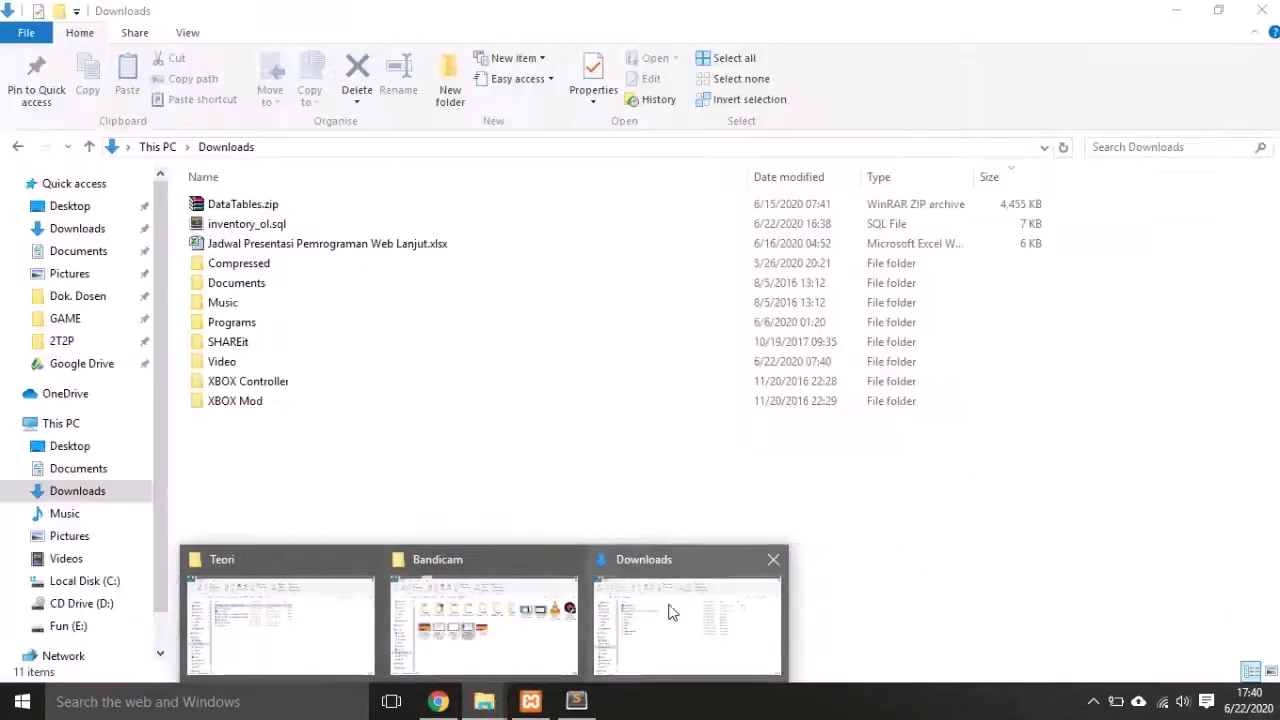
left_click(666, 610)
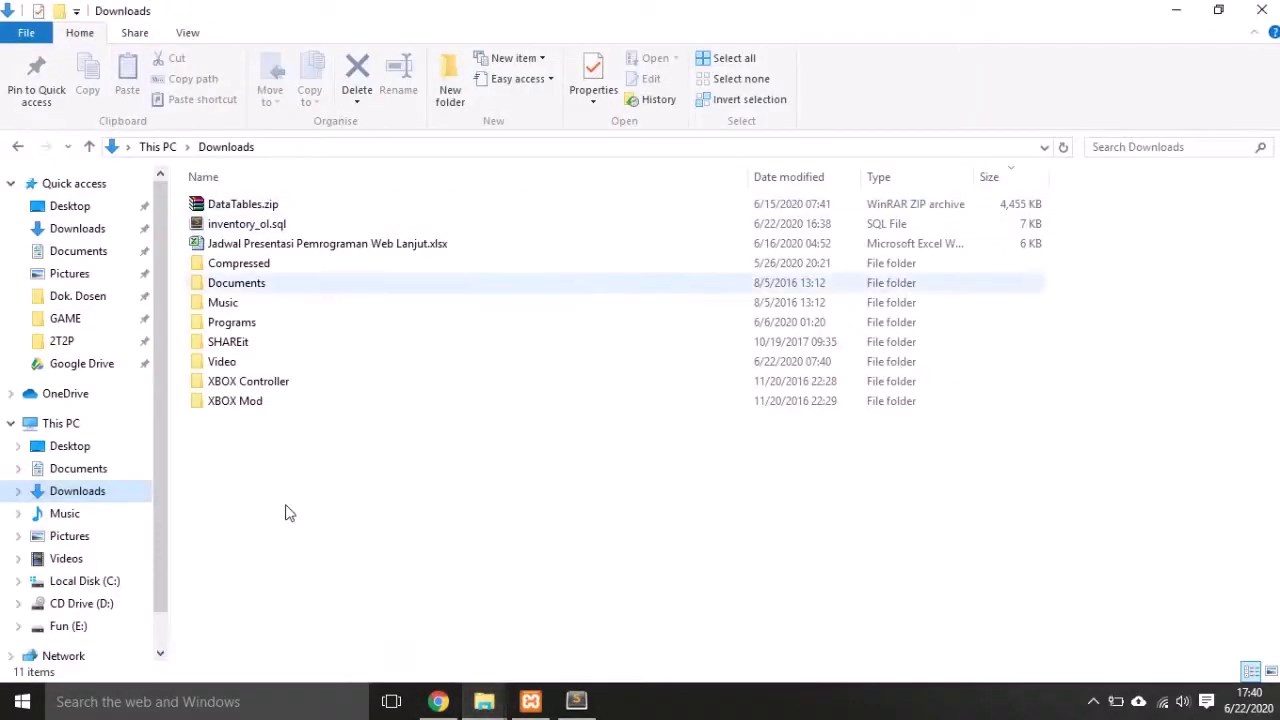
left_click(104, 584)
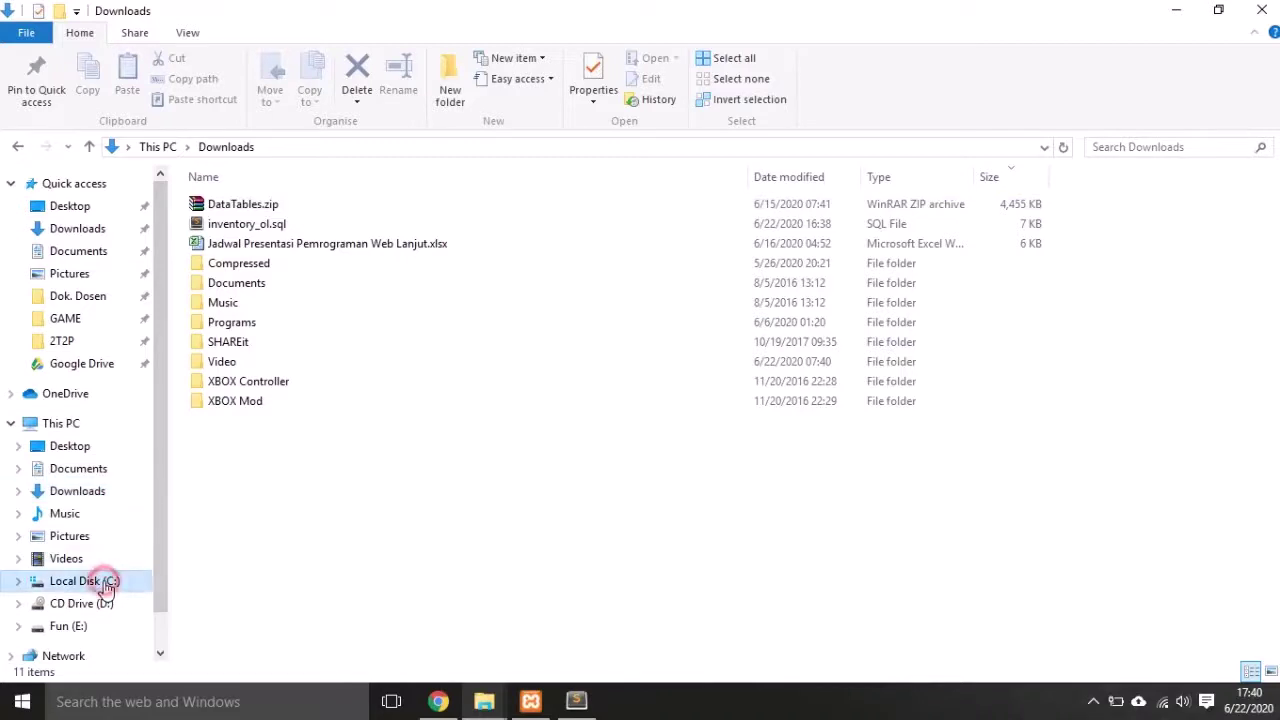
left_click(227, 442)
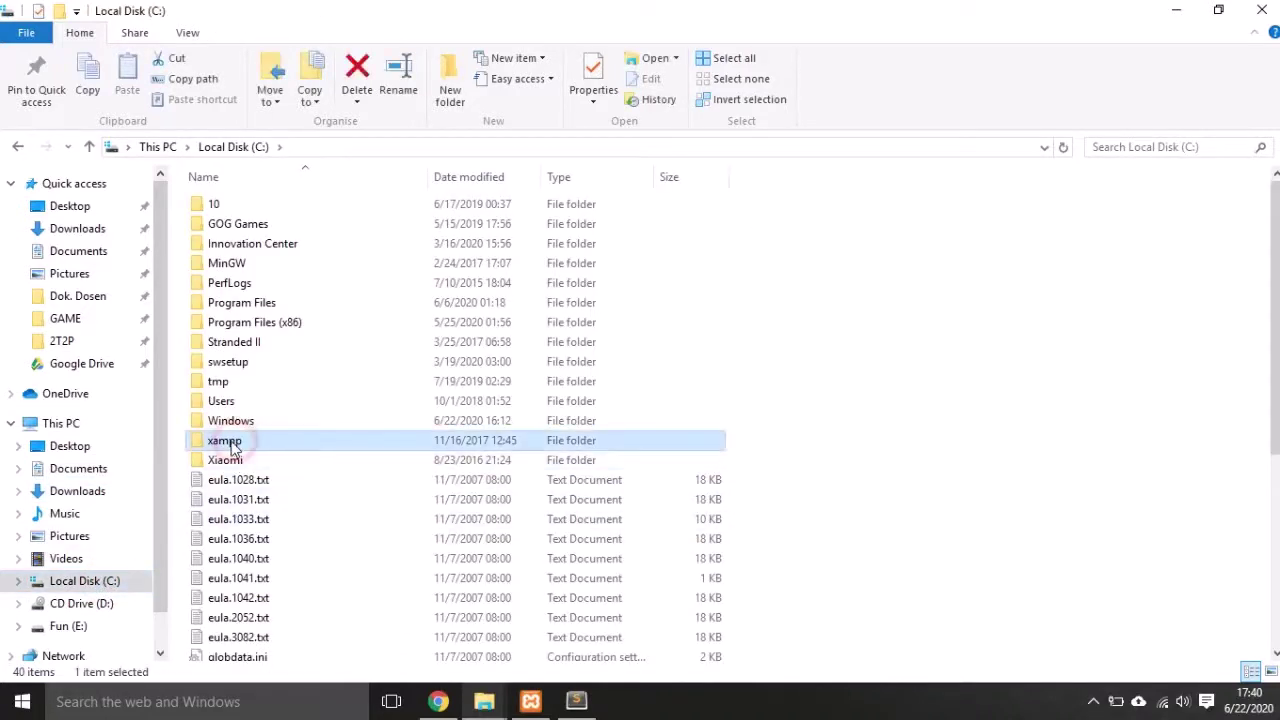
double_click(231, 446)
double_click(240, 306)
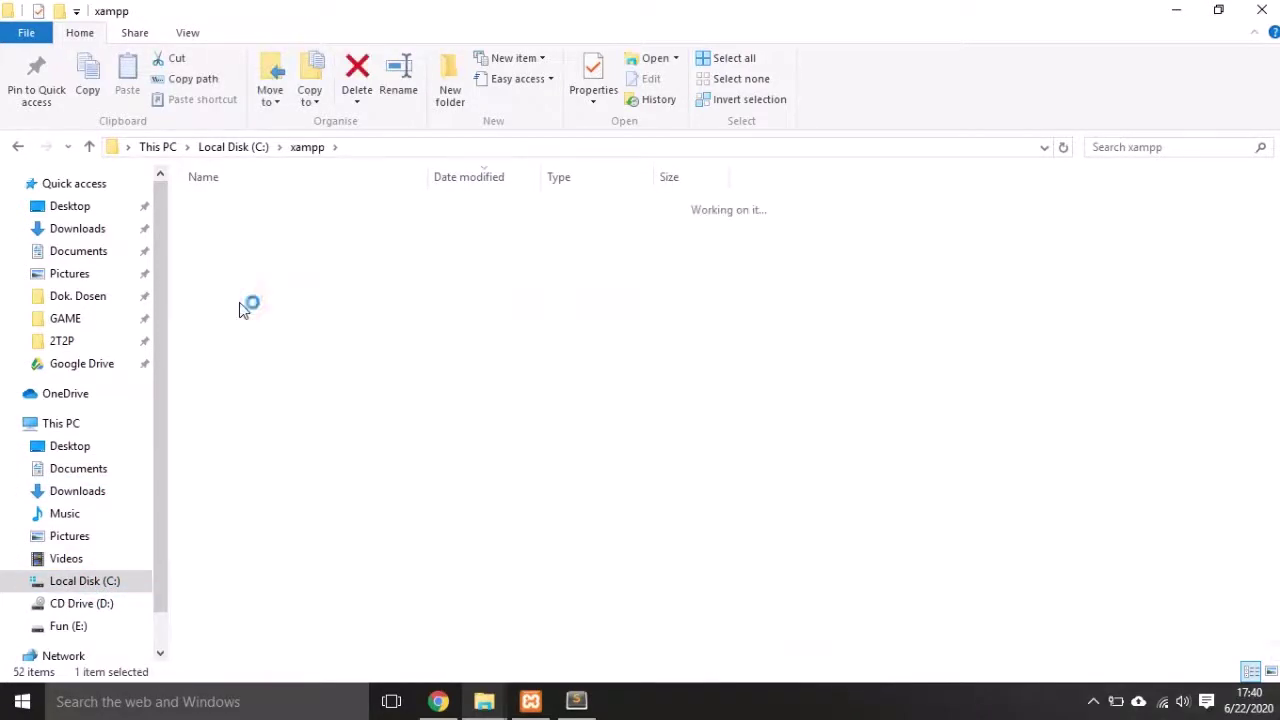
double_click(242, 298)
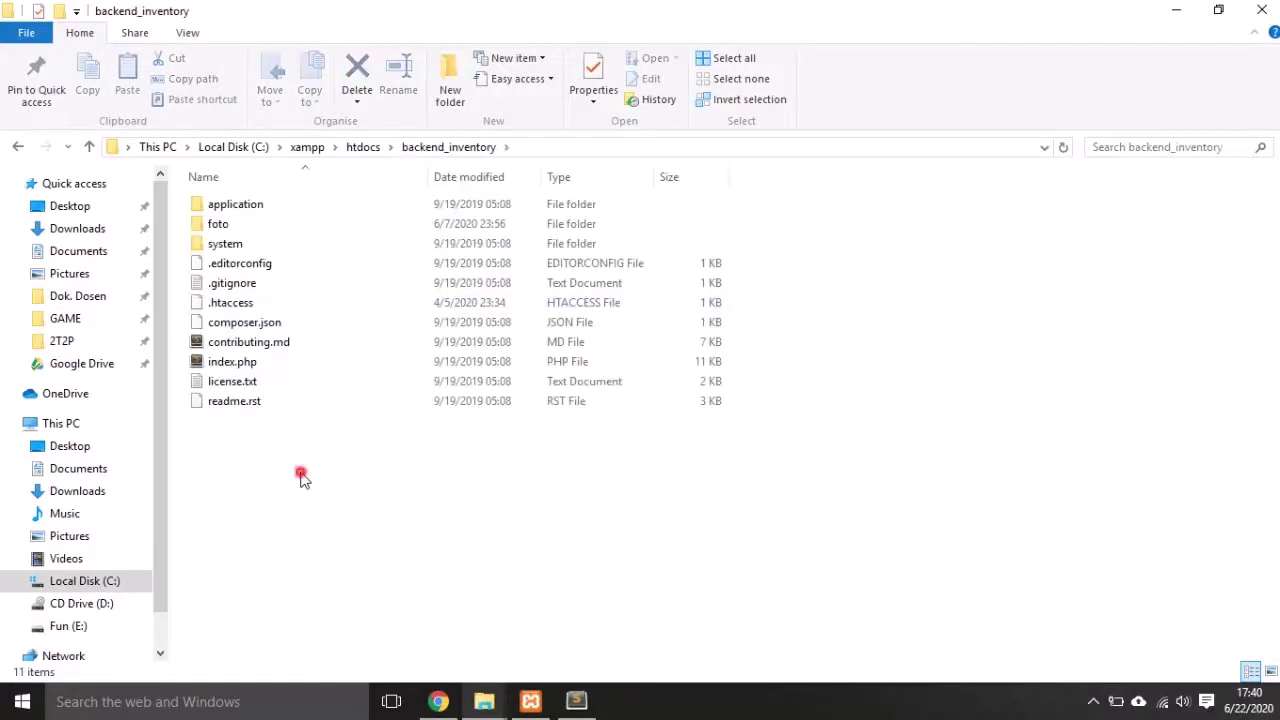
- Compress all files and folders in backend_inventory with 7-Zip into the archive backend_inventory.7z in 7z format
key("ctrl+a")
right_click(287, 247)
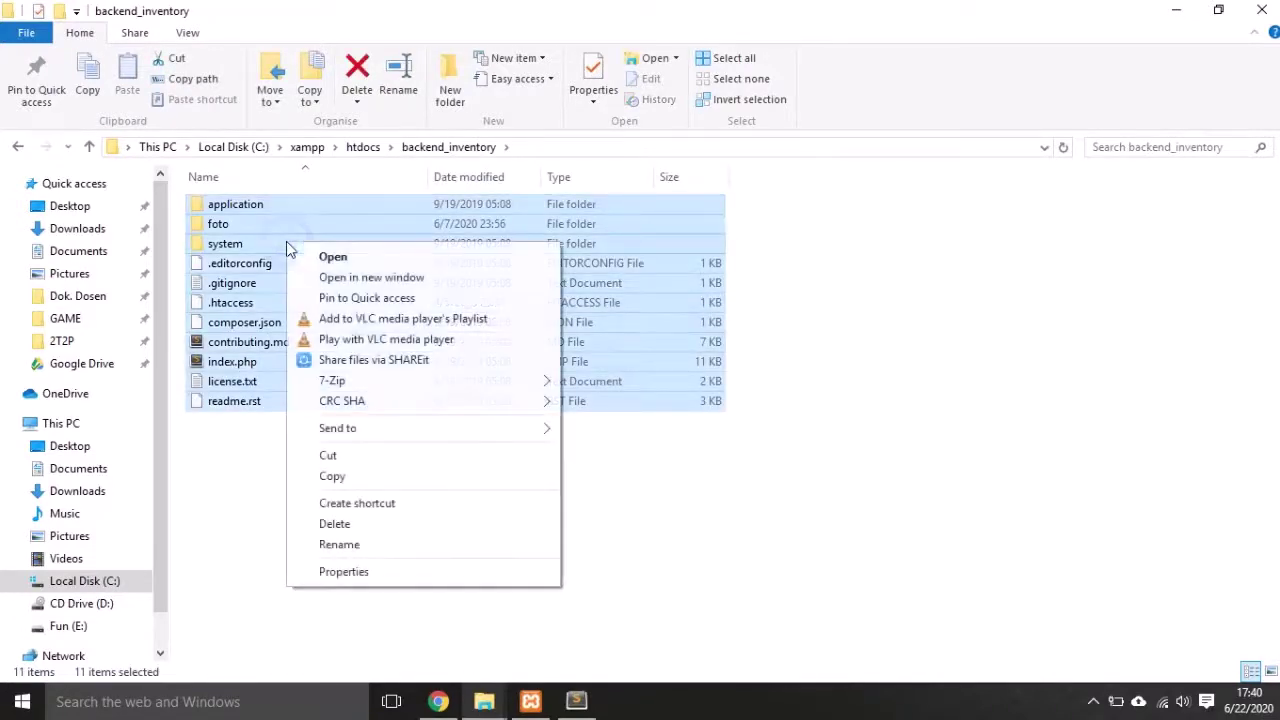
mouse_move(383, 385)
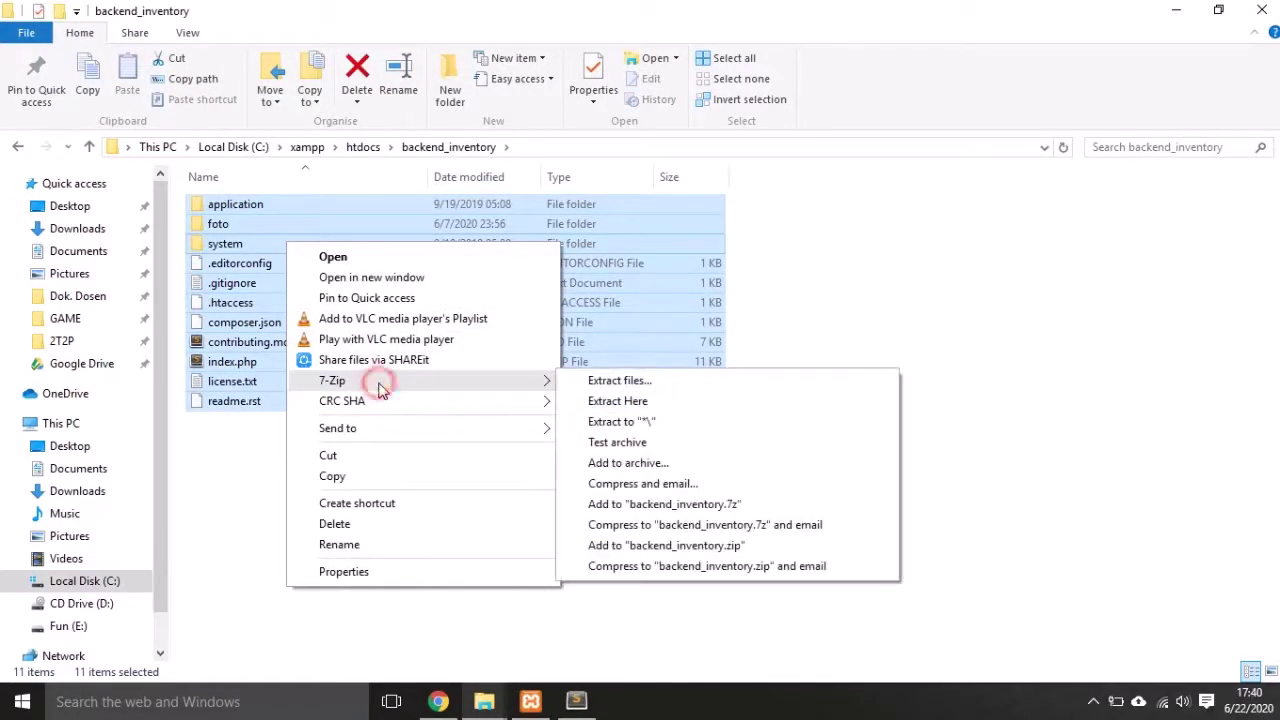
left_click(682, 463)
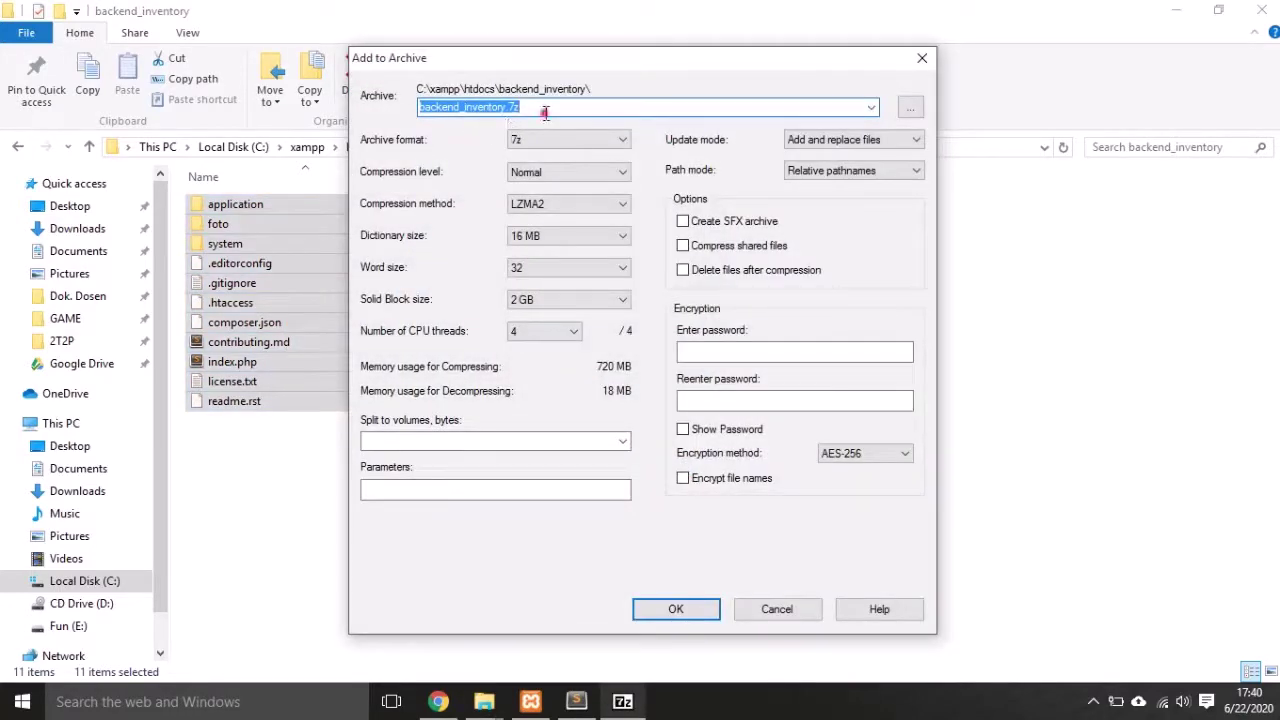
left_click(545, 113)
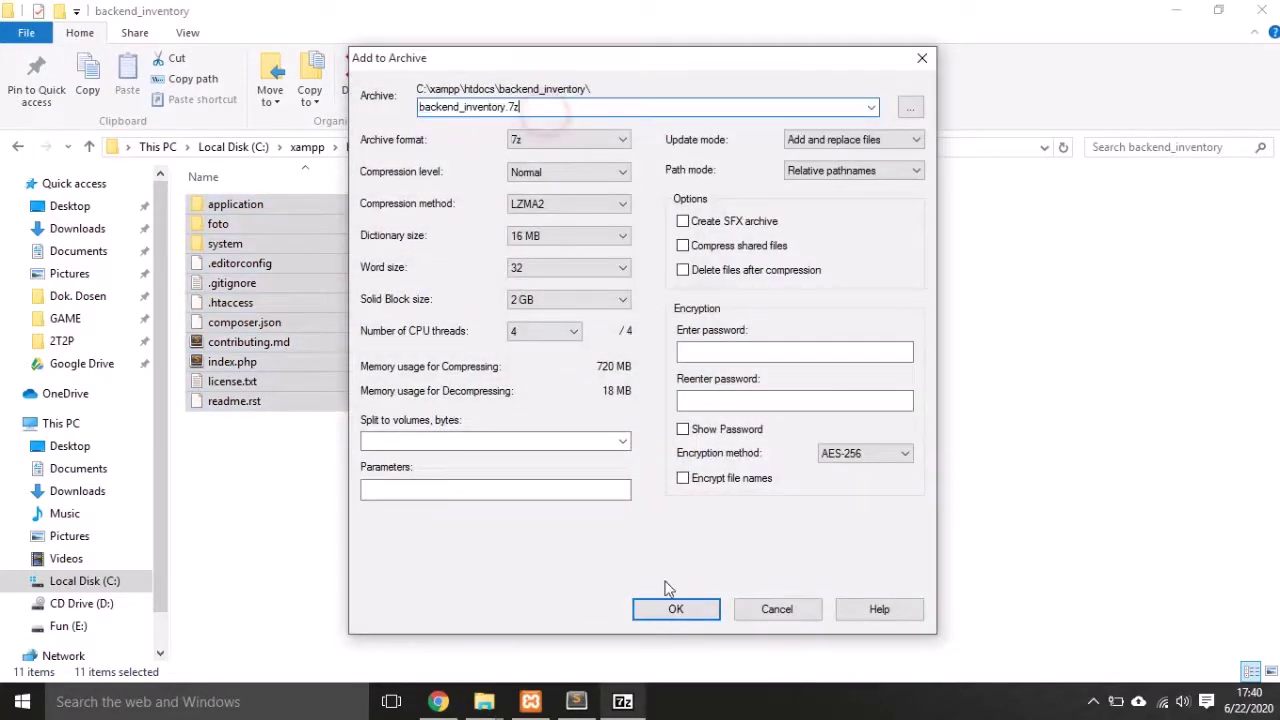
left_click(670, 606)
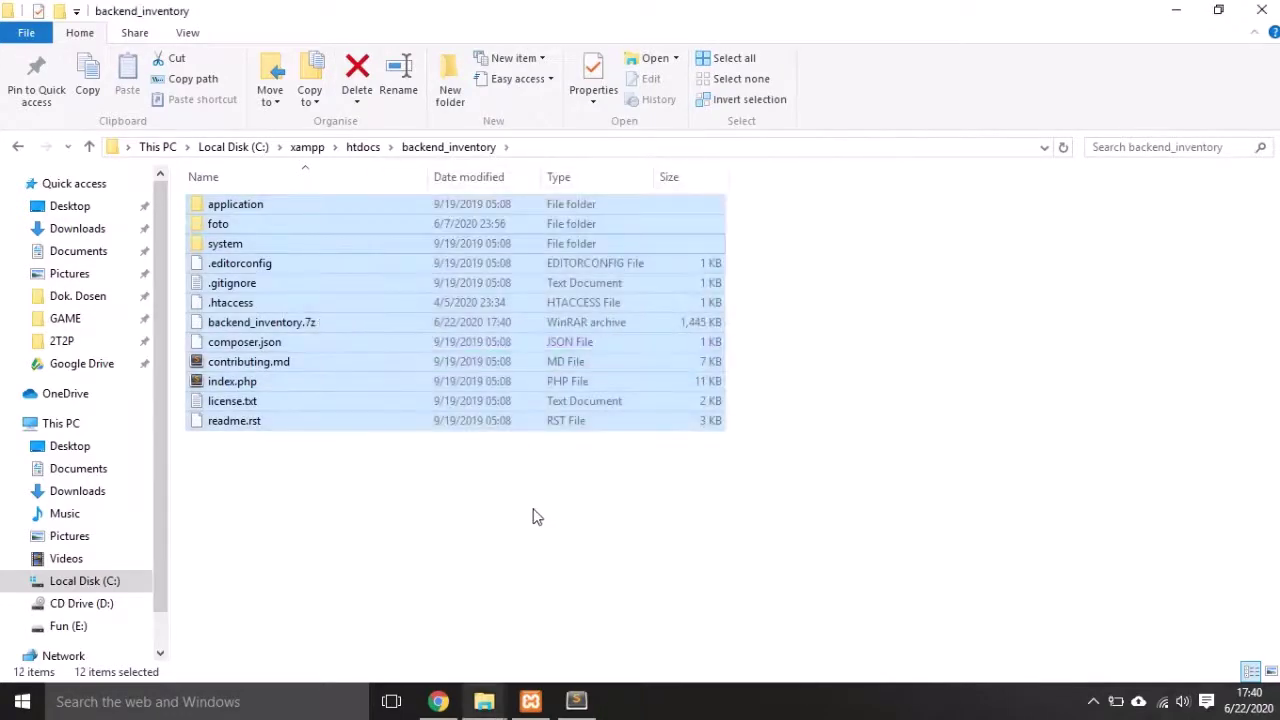
- Upload backend_inventory.7z from File Explorer to the subdomain folder in the browser's File Manager, and close the upload dialog
left_click(279, 326)
left_click_drag(291, 338, 567, 343)
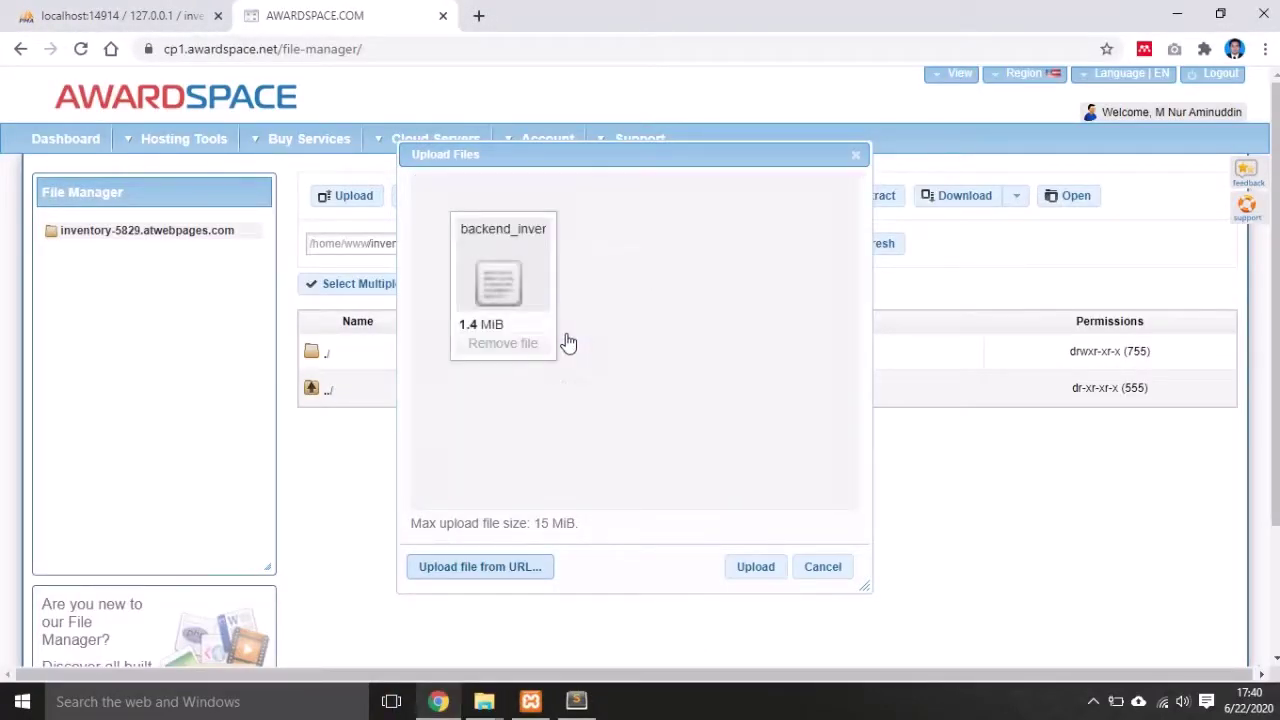
left_click(767, 568)
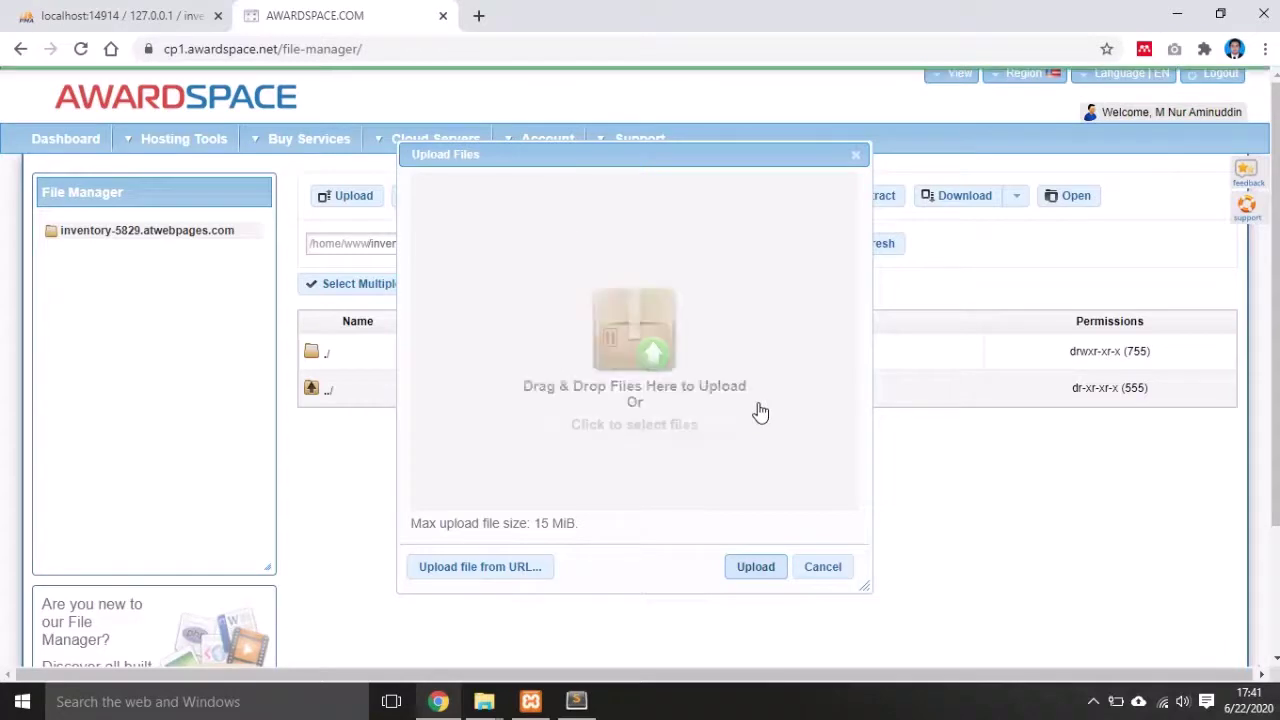
left_click(823, 568)
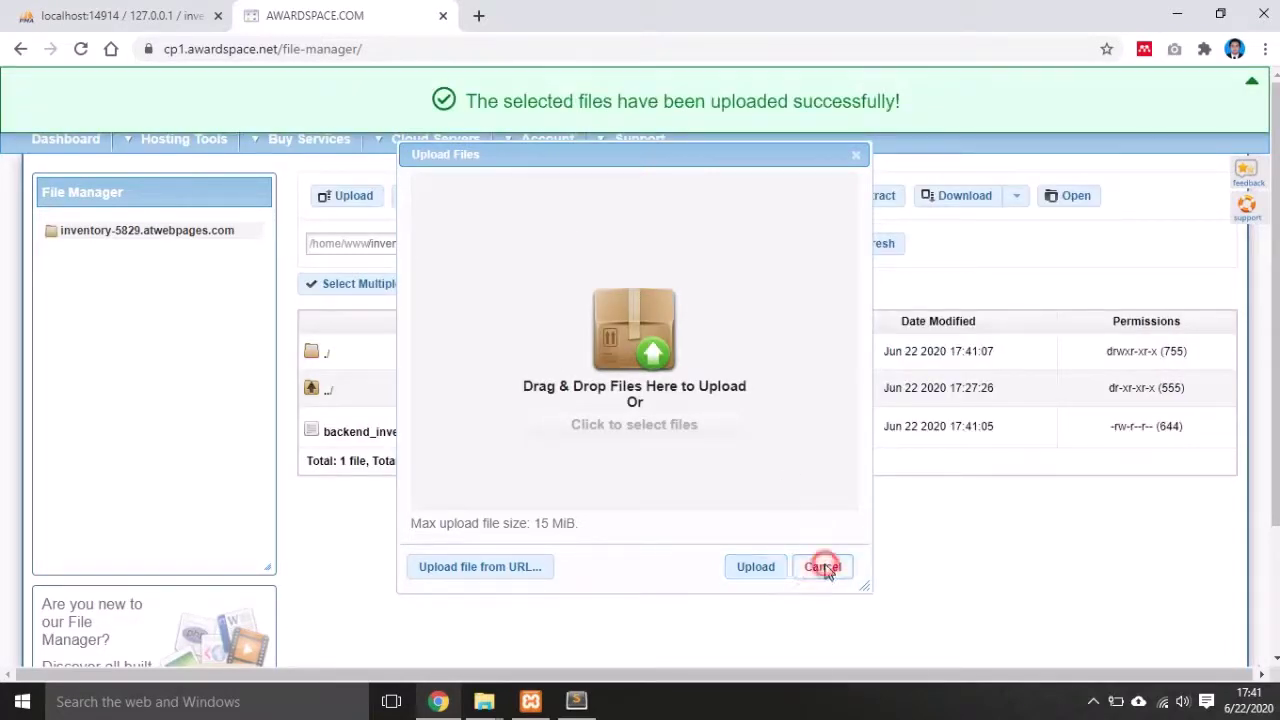
- Extract backend_inventory.7z in the subdomain folder and look through the extracted files and directories
left_click(462, 436)
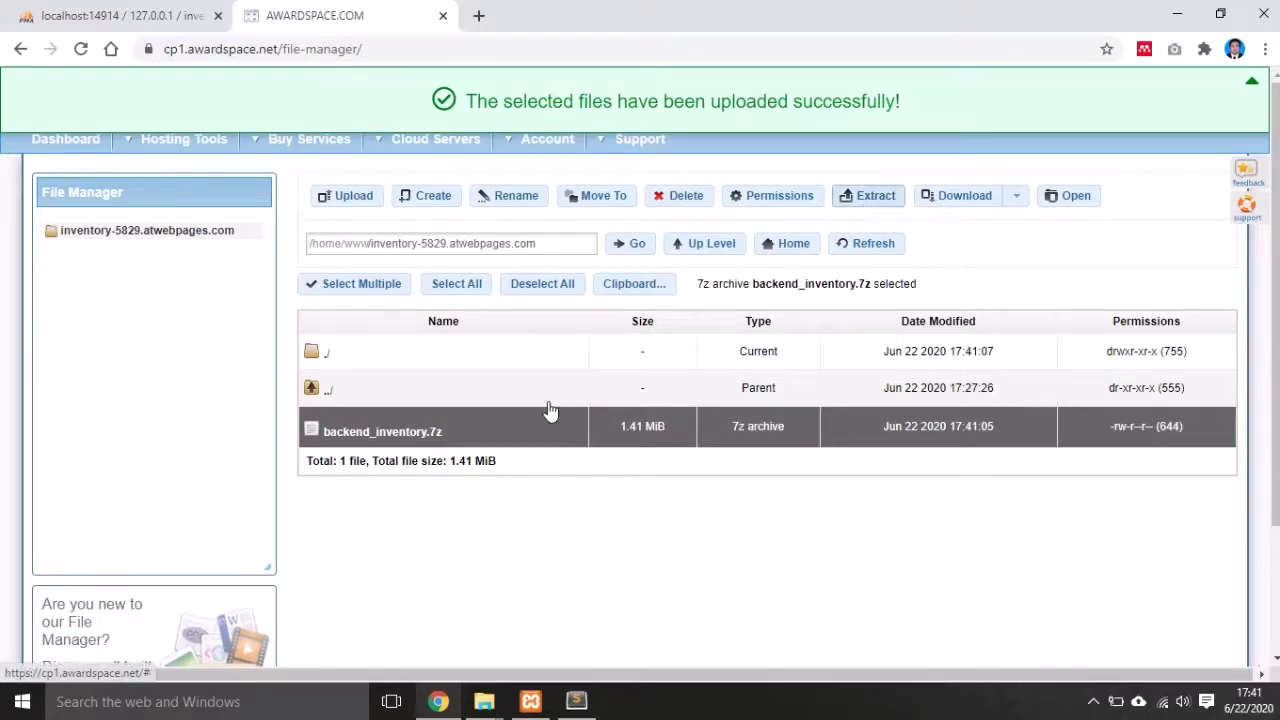
left_click(866, 198)
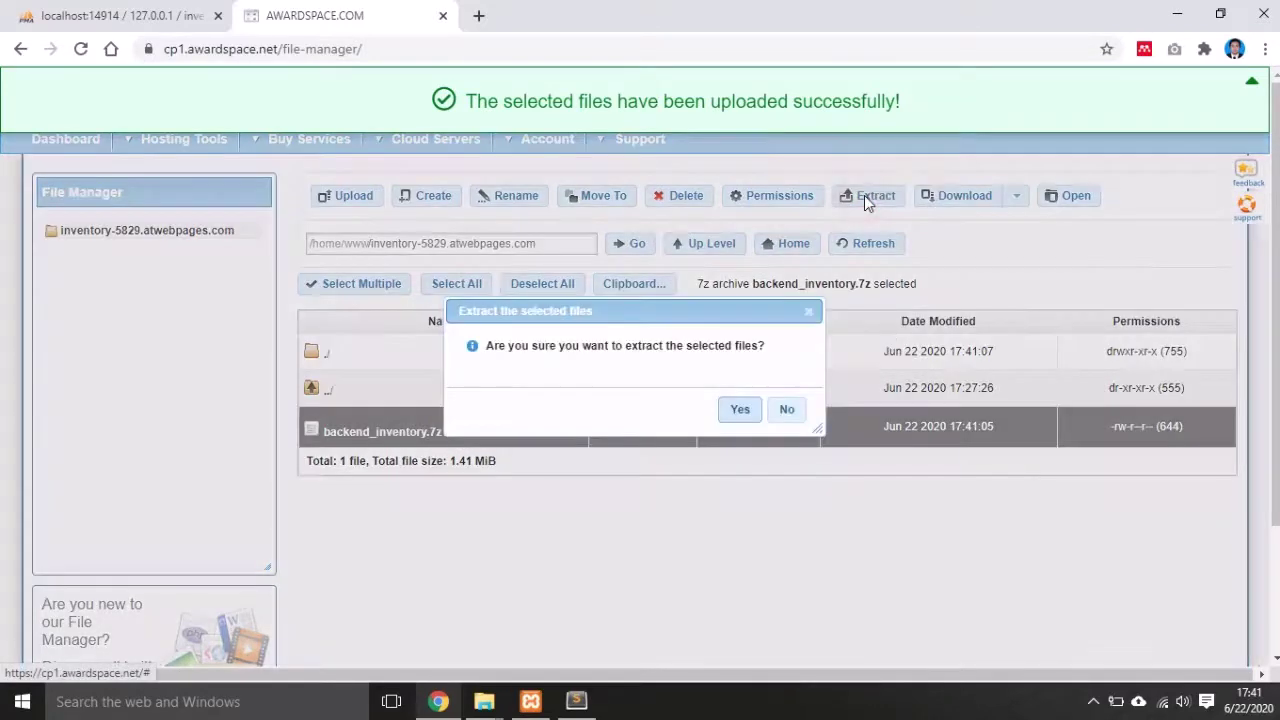
left_click(750, 411)
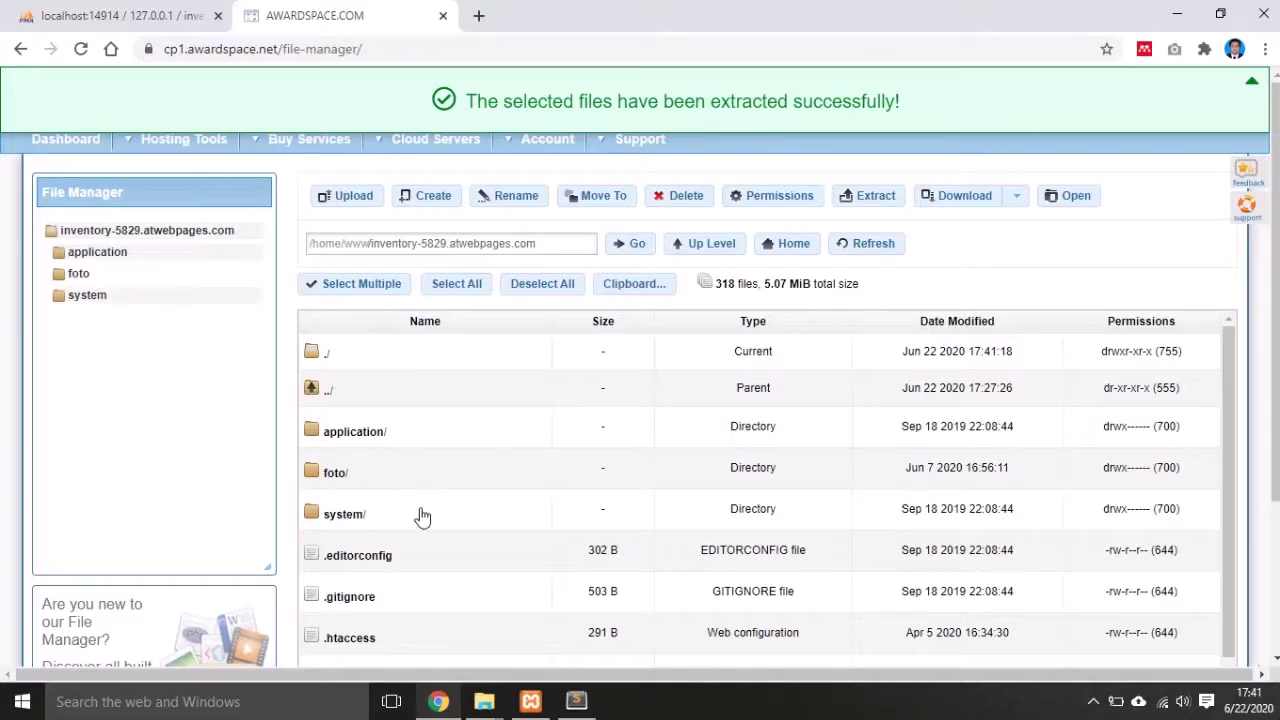
scroll(422, 516, "down", 5)
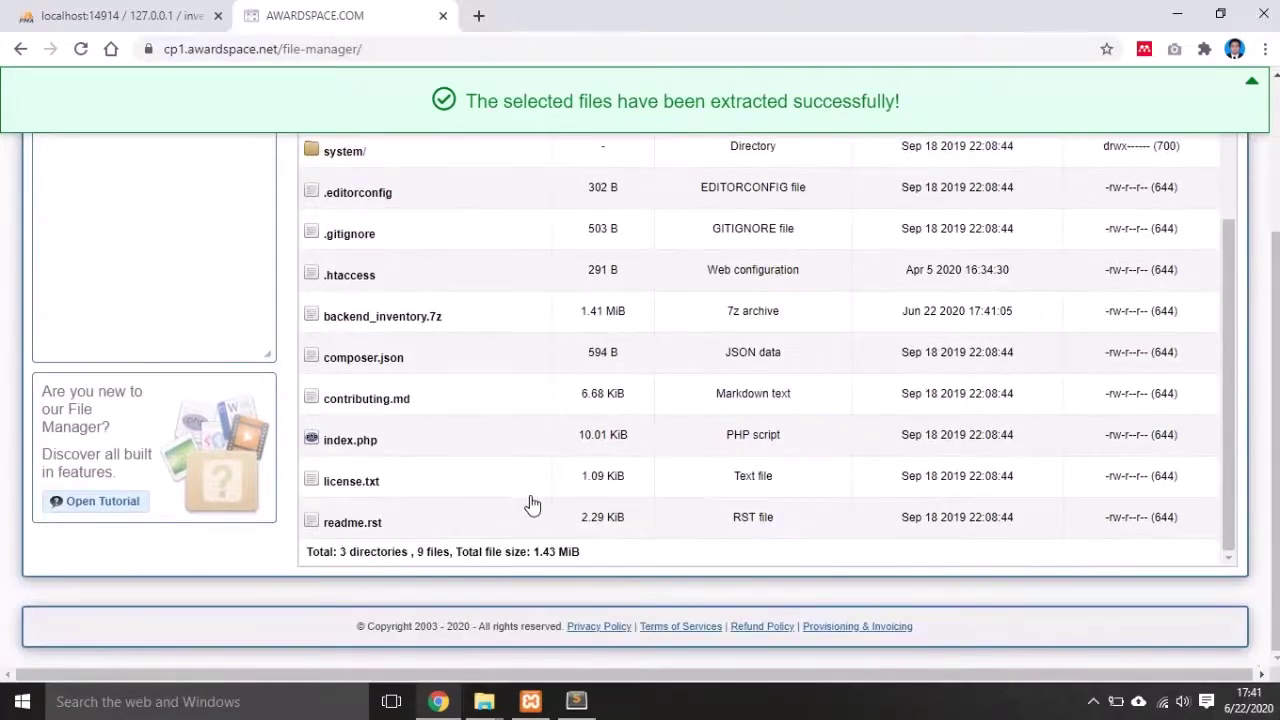
scroll(500, 370, "down", 3)
scroll(414, 357, "up", 5)
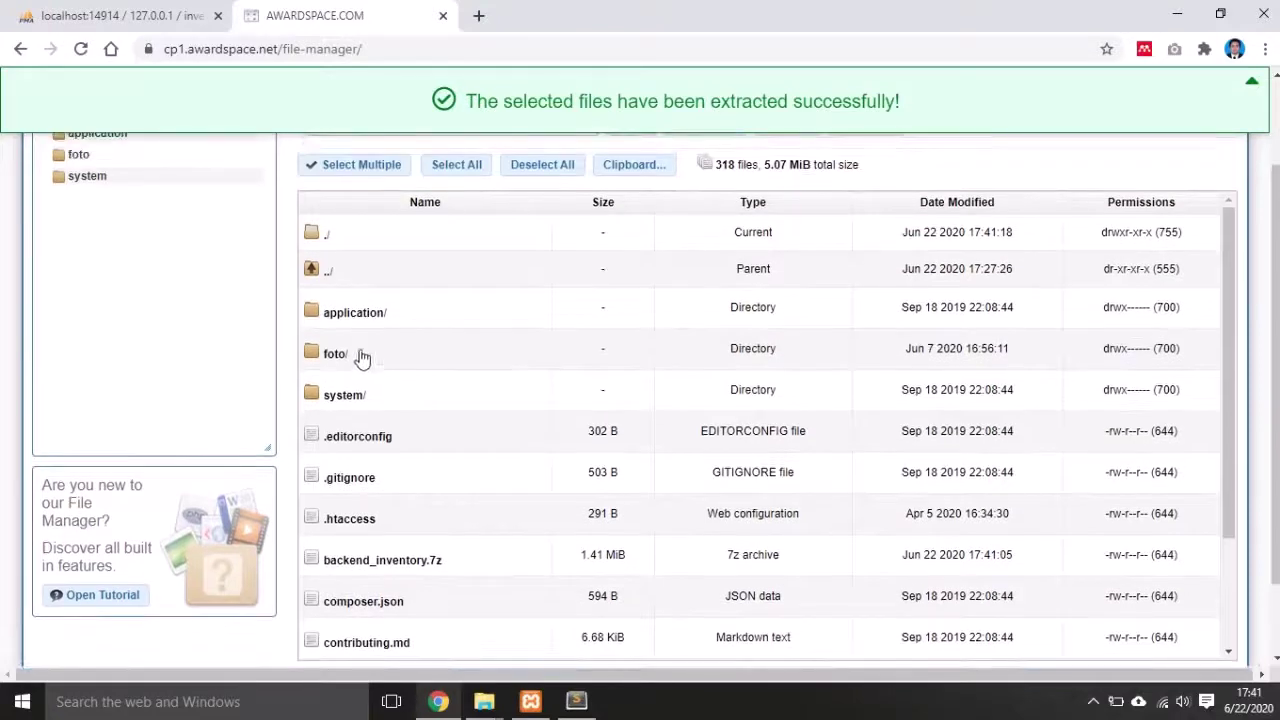
- Open config.php from the application/config folder for editing and find its base_url setting
double_click(349, 323)
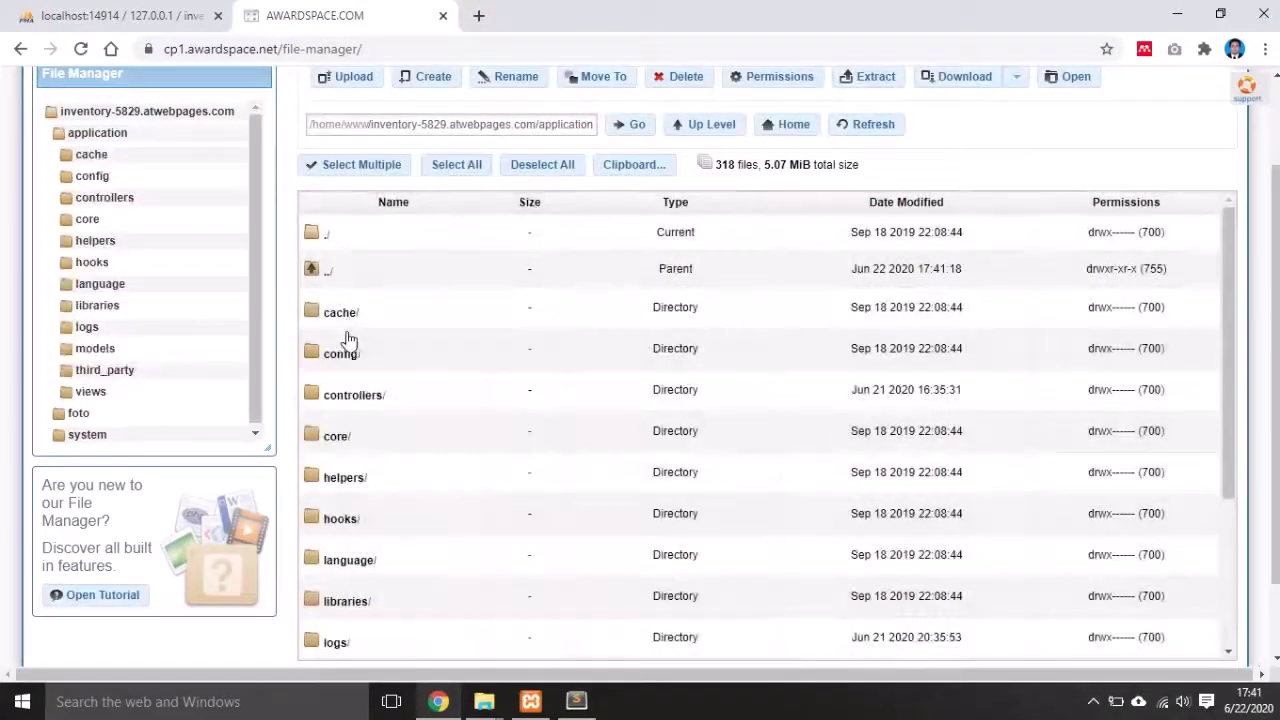
double_click(346, 360)
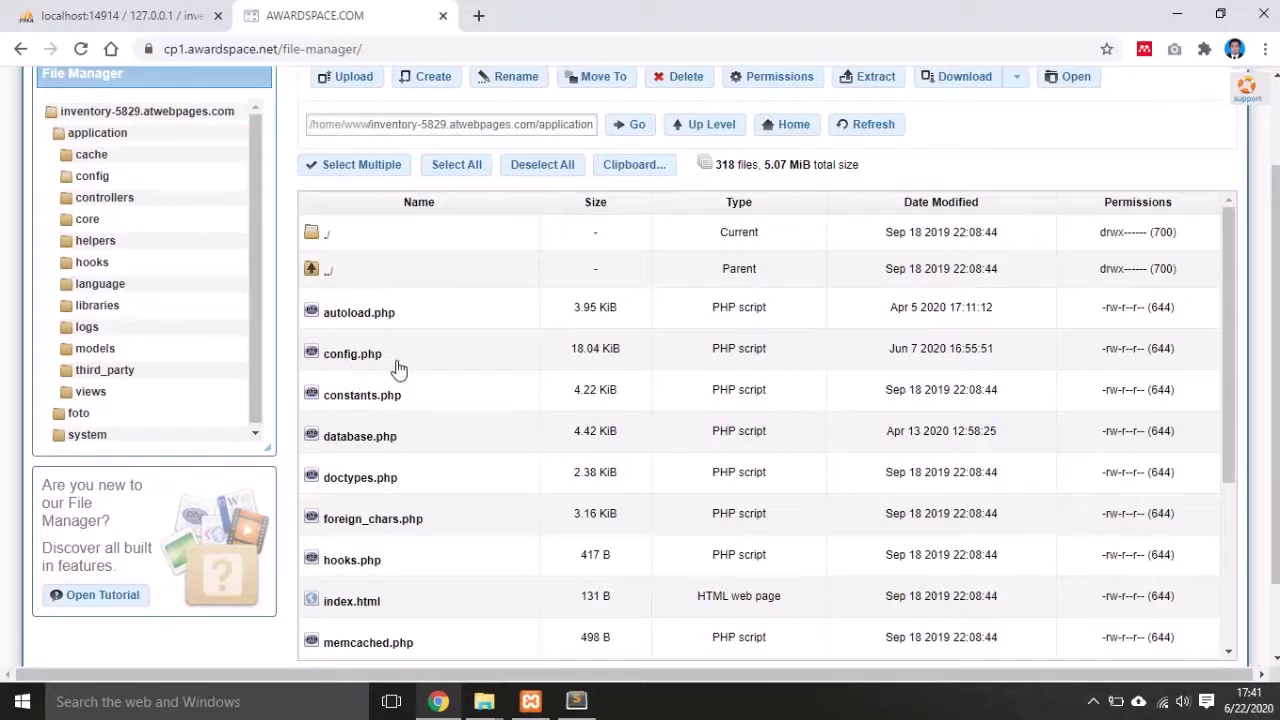
right_click(353, 359)
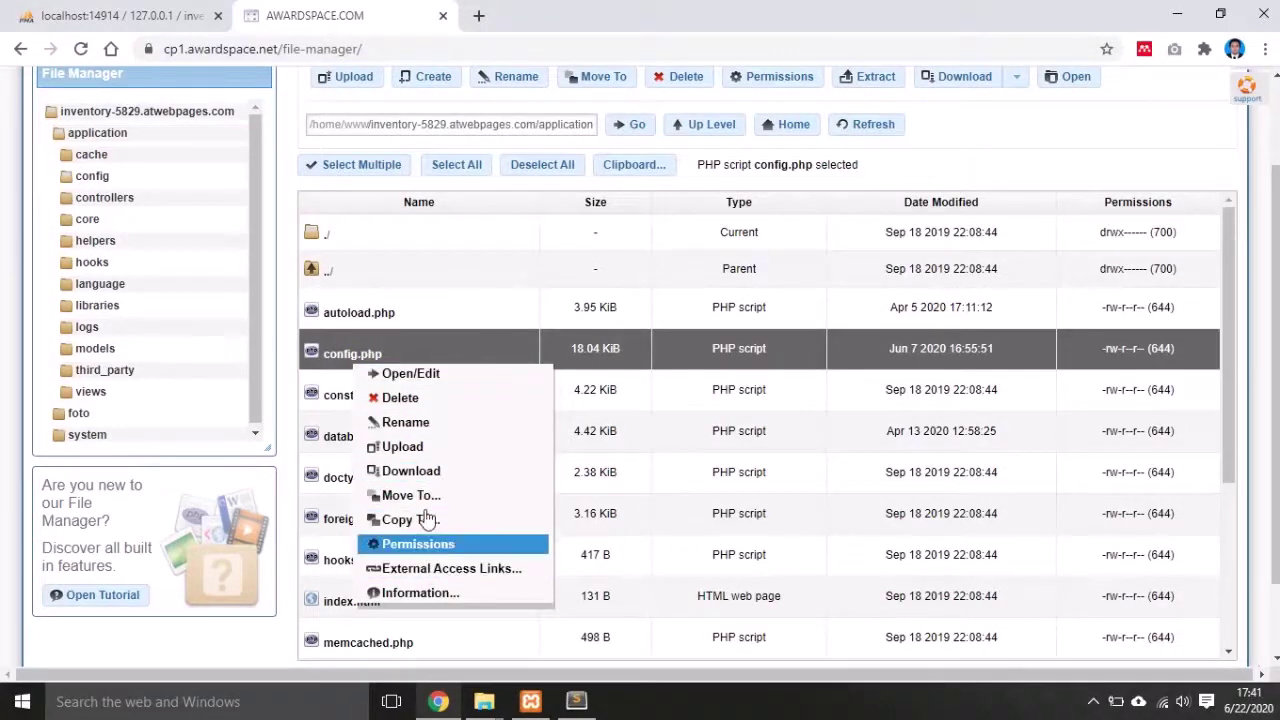
left_click(415, 376)
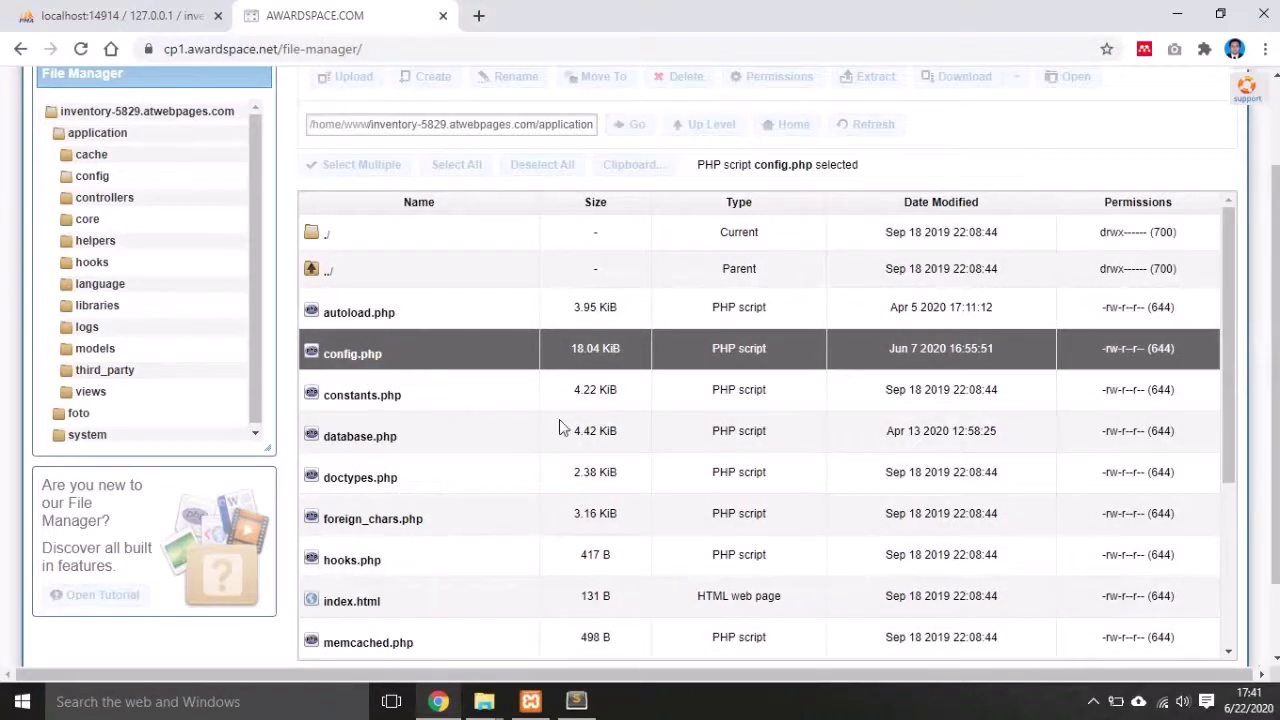
scroll(528, 340, "down", 2)
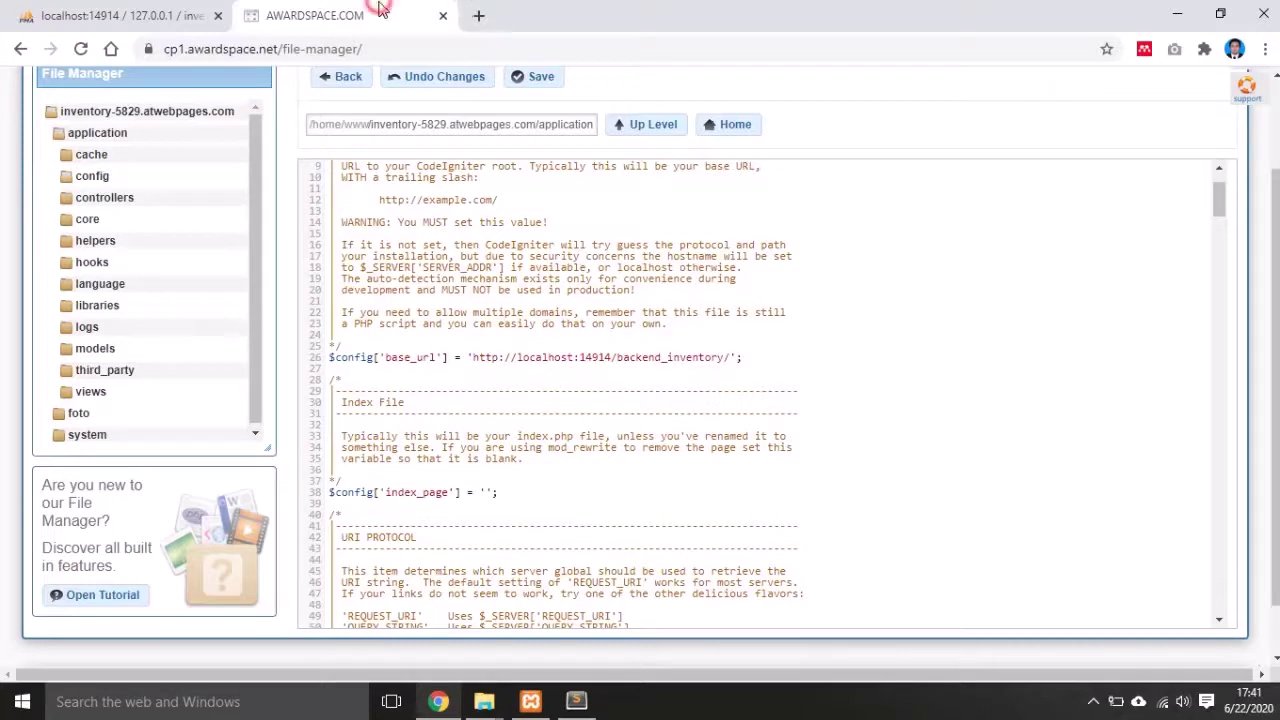
- Reopen the closed website tab, copy the address inventory-5829.atwebpages.com, and return to the File Manager tab
key("ctrl+shift+t")
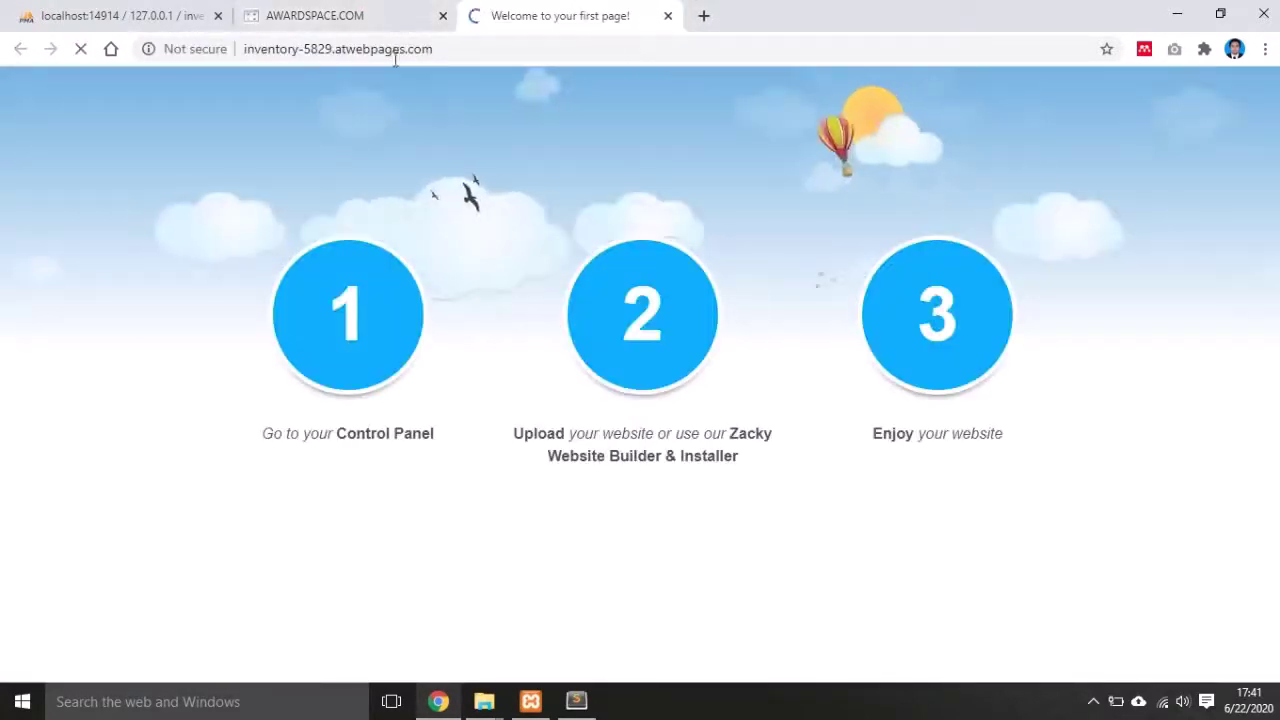
left_click(395, 50)
key("ctrl+c")
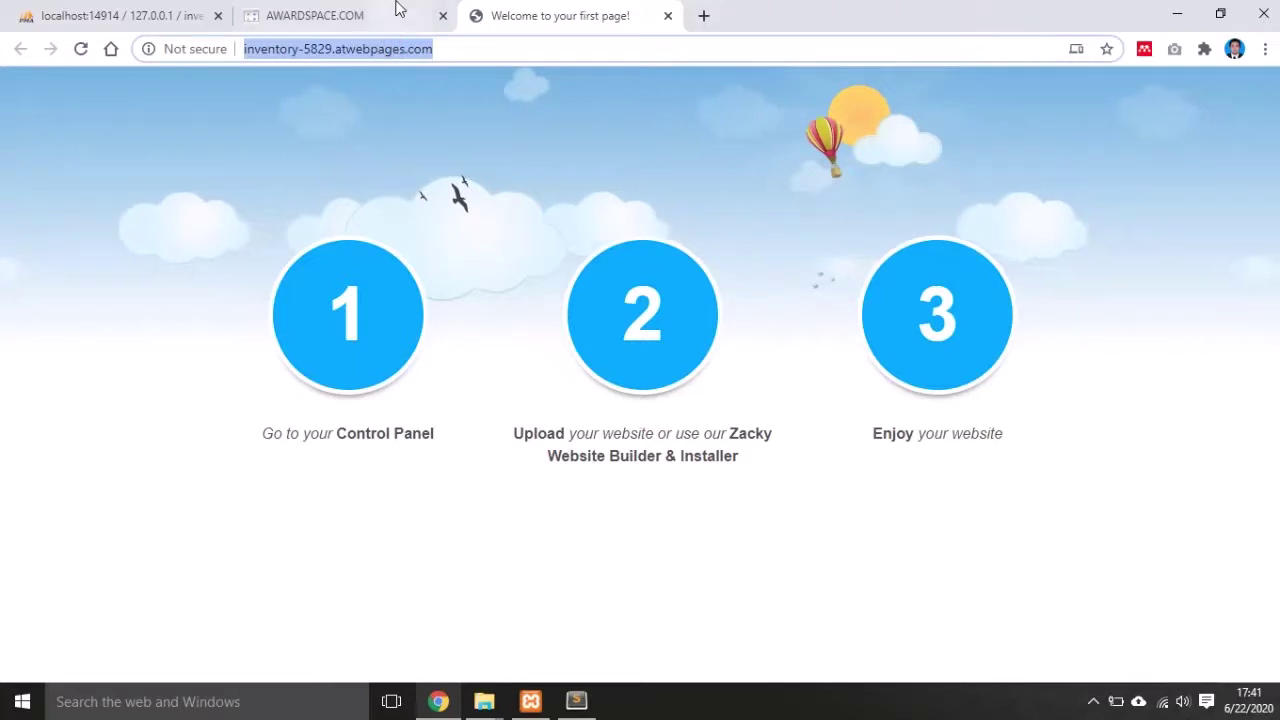
left_click(397, 12)
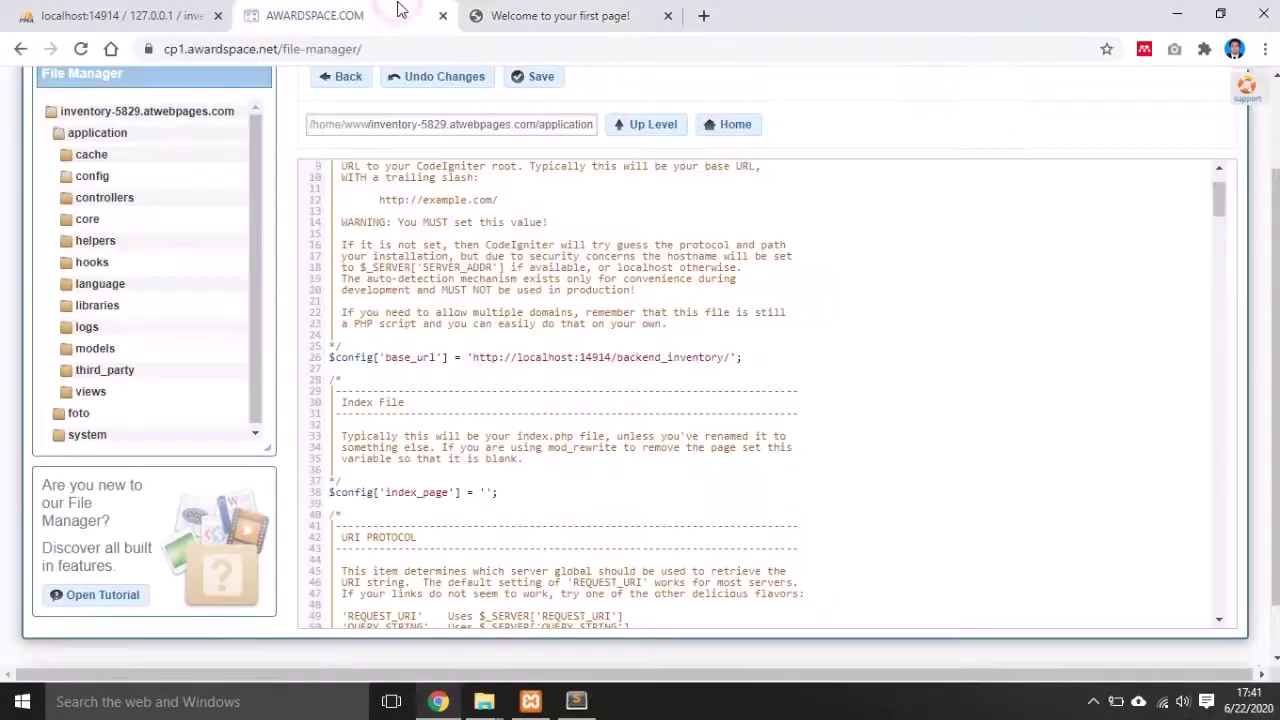
left_click(487, 355)
left_click(492, 355)
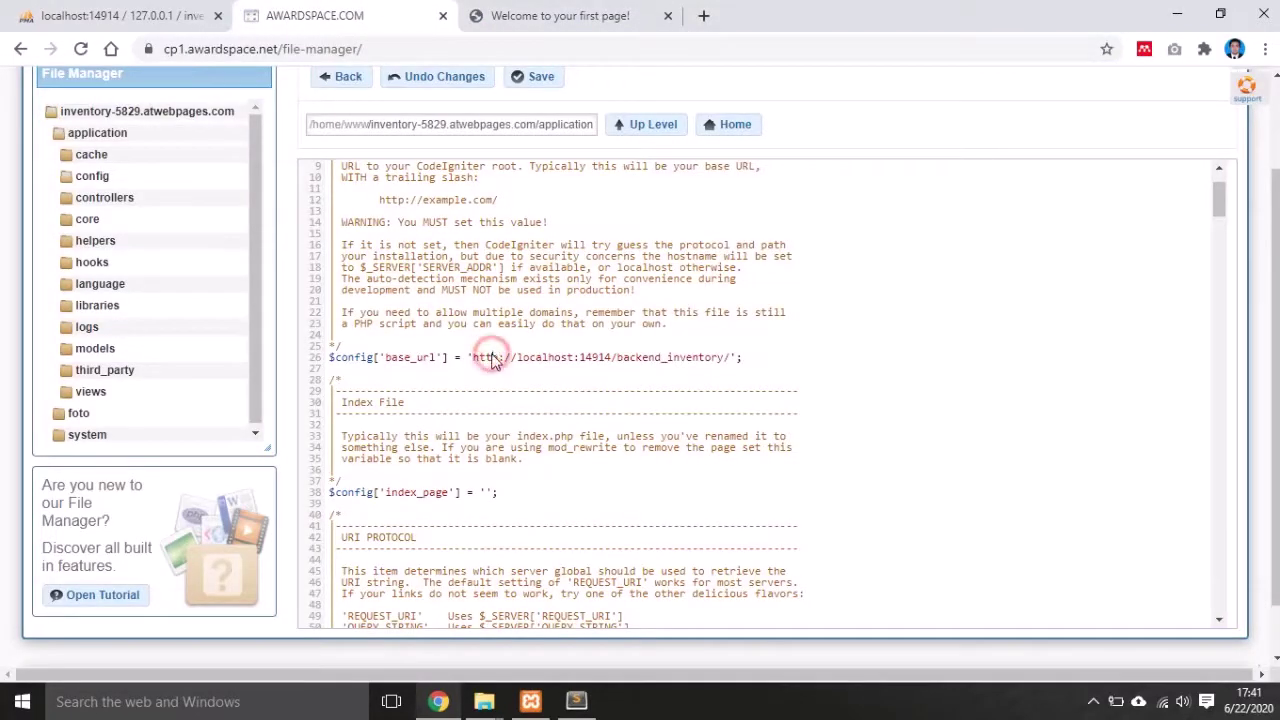
double_click(492, 355)
left_click(491, 355)
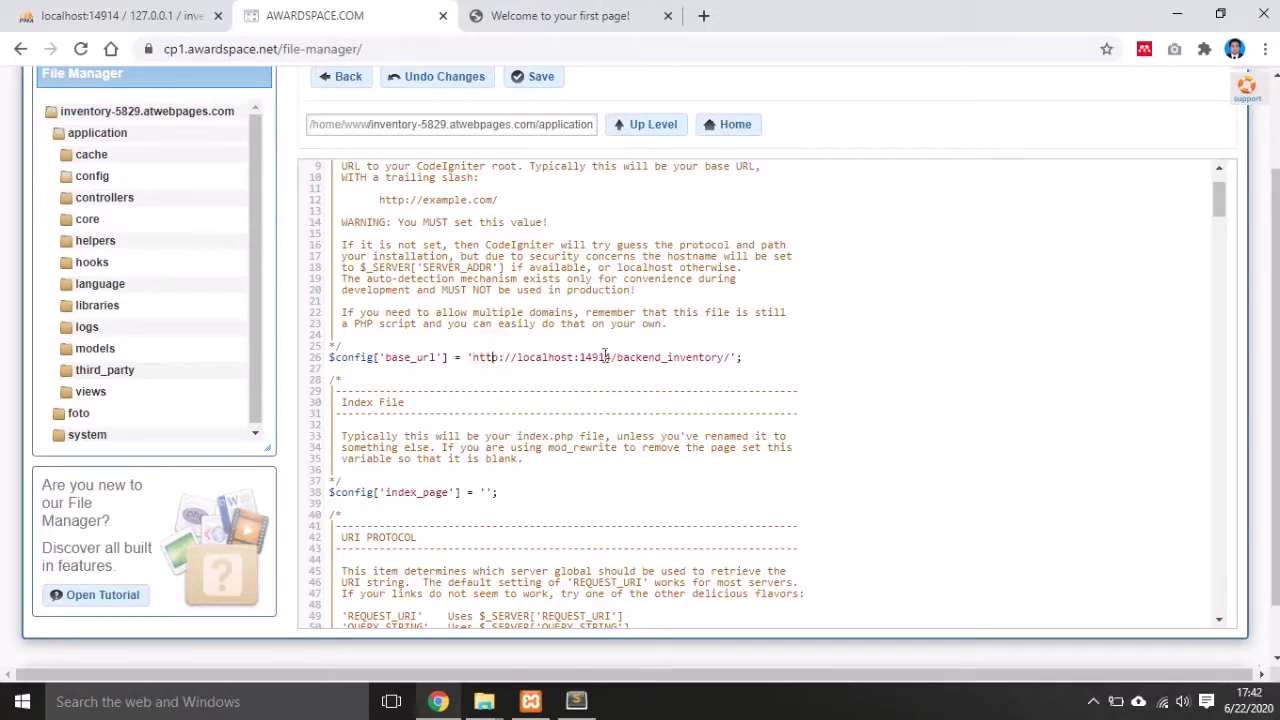
left_click_drag(728, 357, 478, 360)
key("ctrl+v")
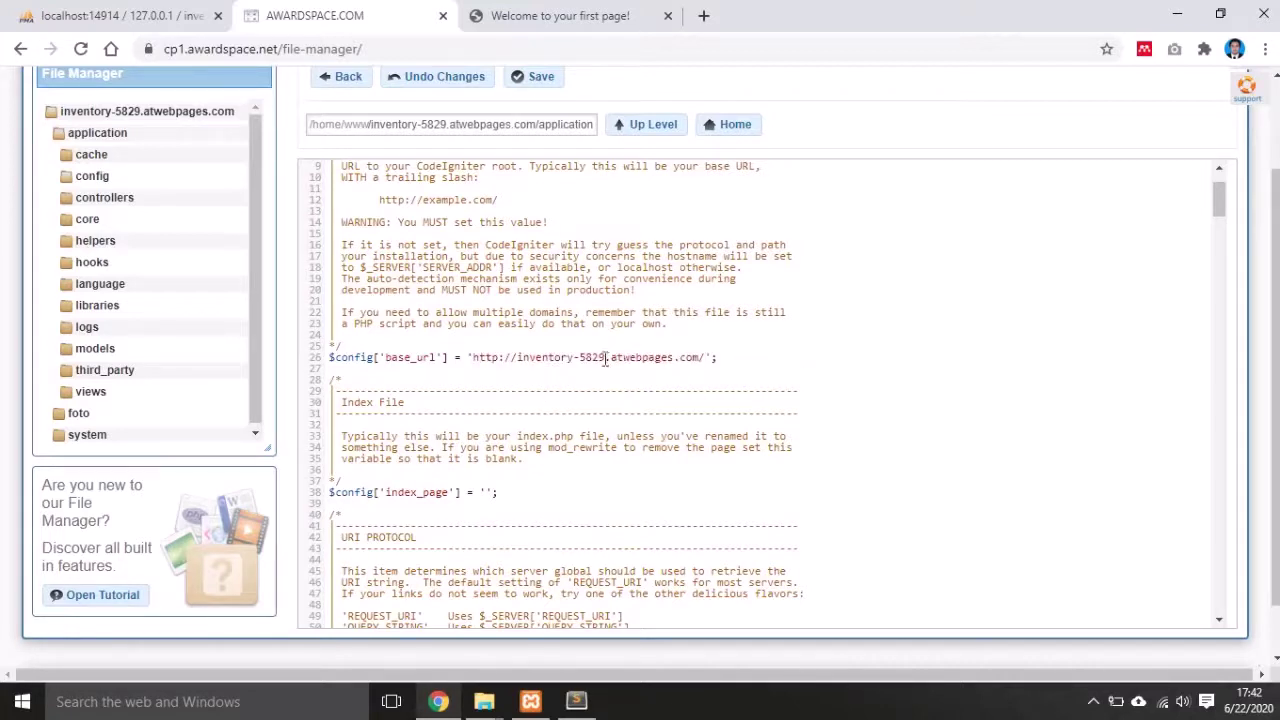
scroll(690, 380, "up", 2)
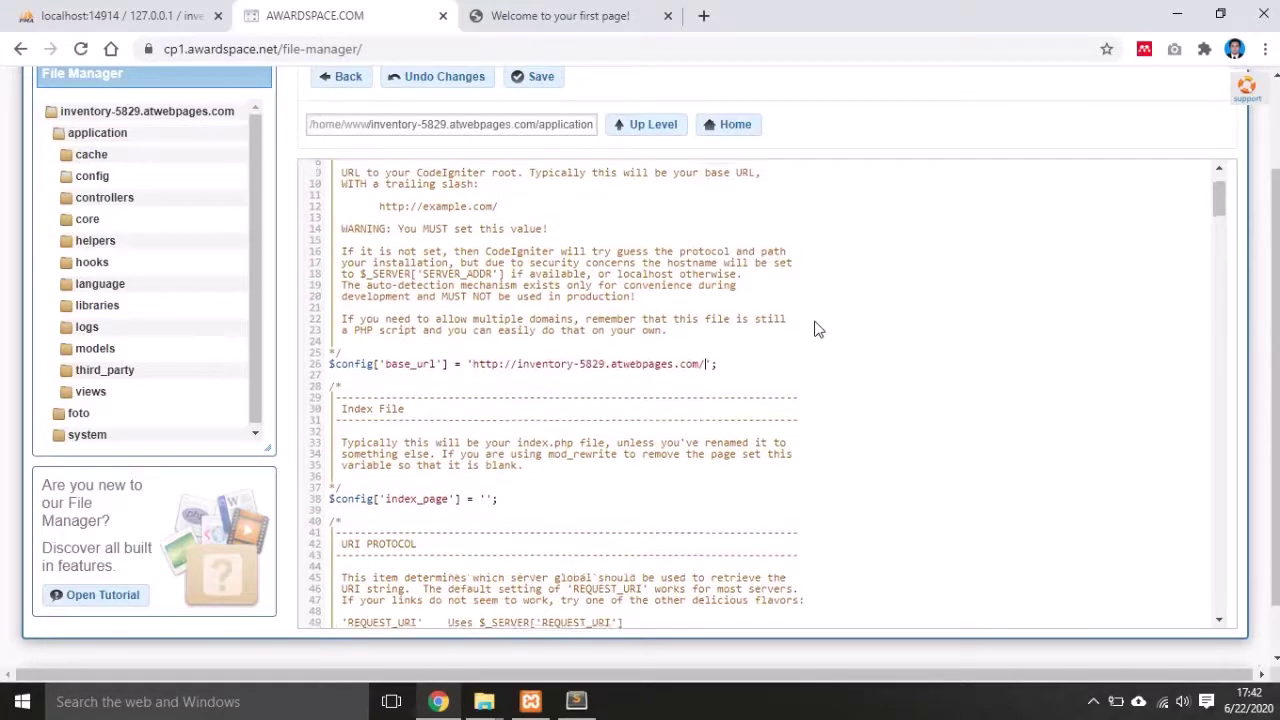
left_click(523, 78)
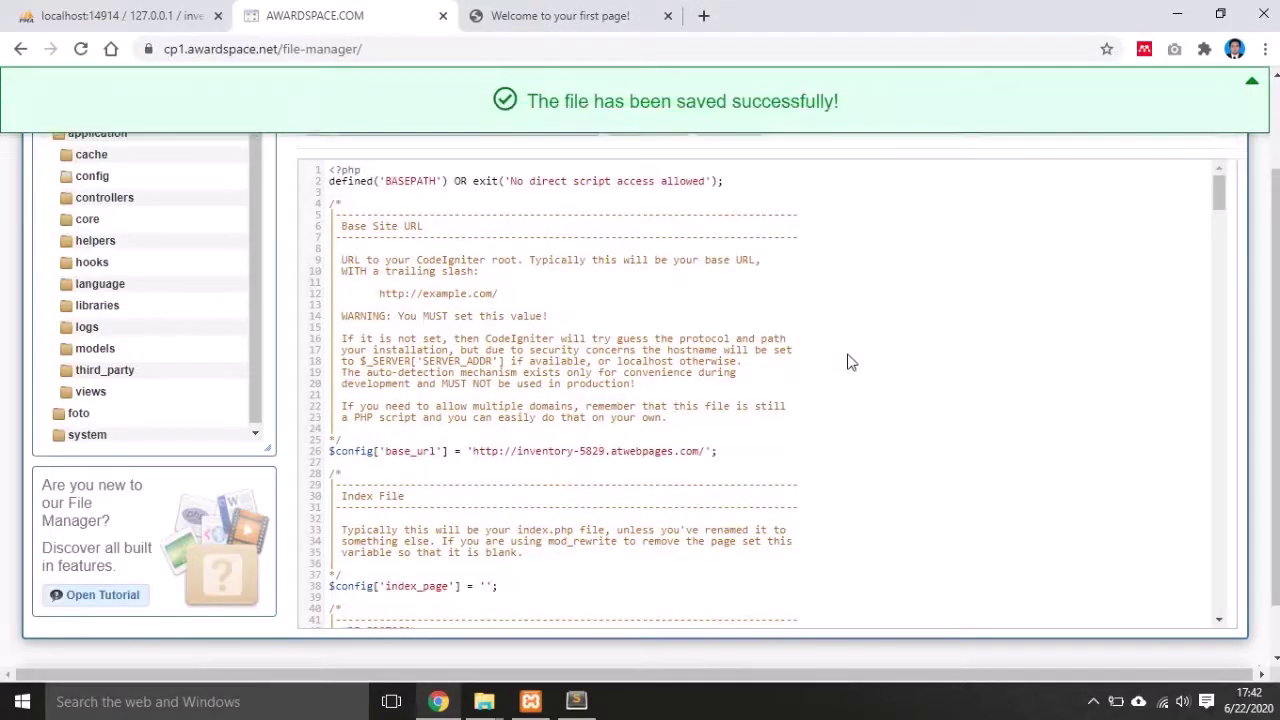
scroll(848, 360, "up", 2)
left_click(352, 200)
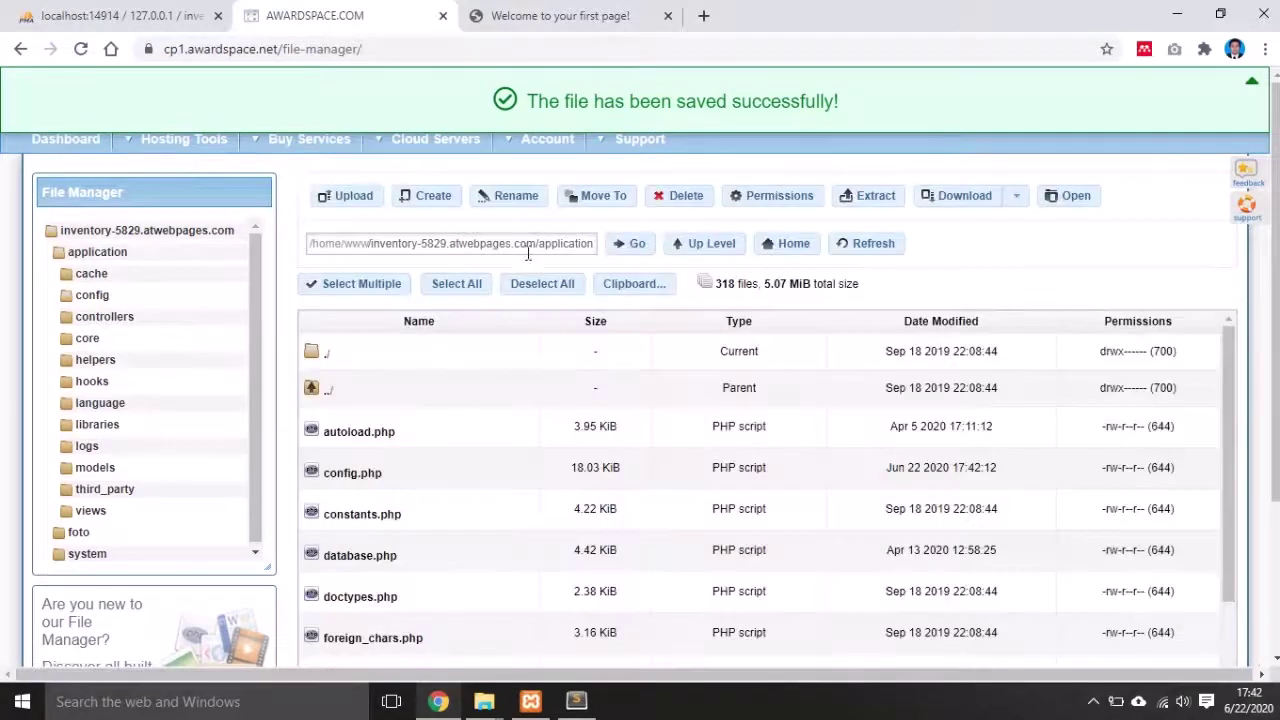
- Reload inventory-5829.atwebpages.com in its own tab to check how the deployed site responds
key("ctrl")
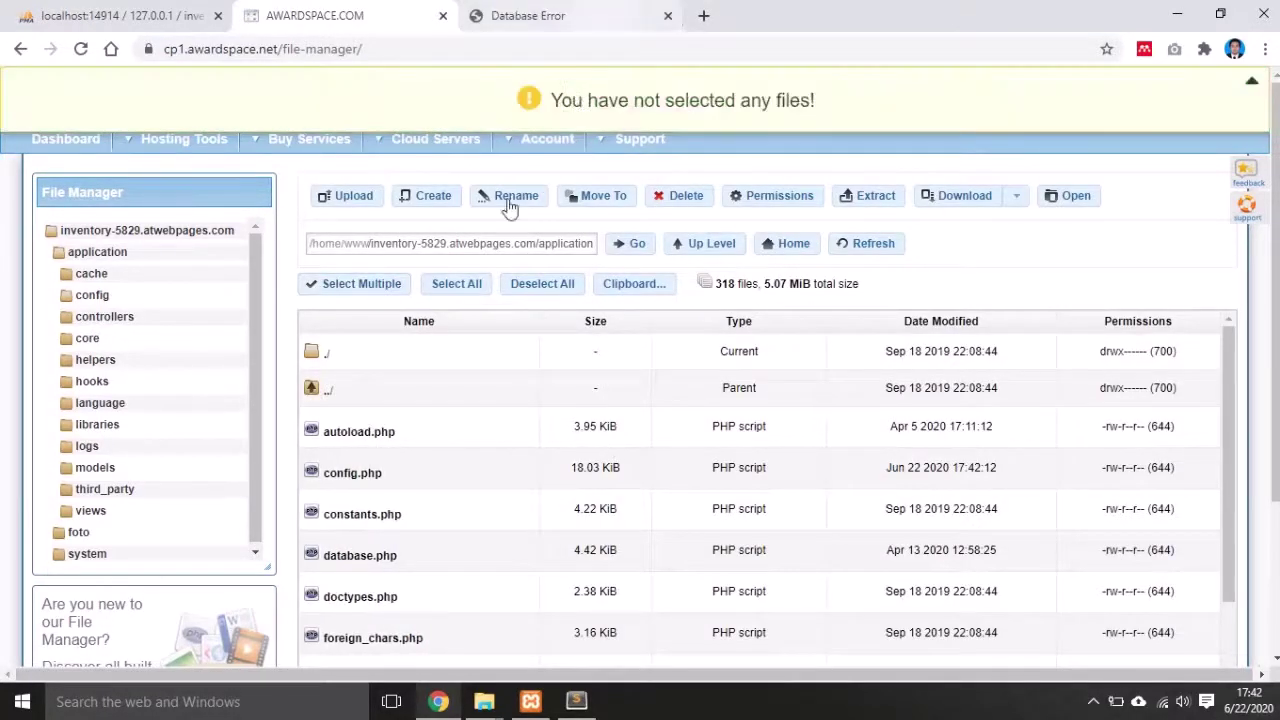
left_click(561, 10)
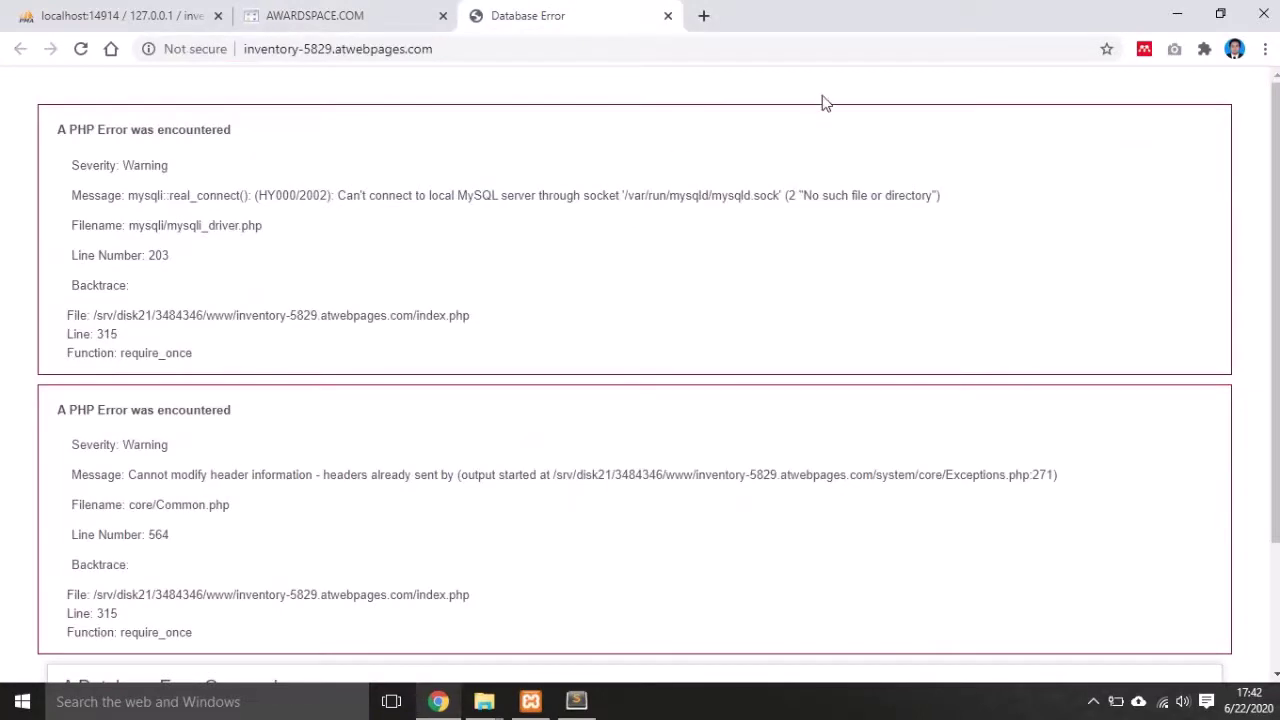
left_click(571, 49)
key("Return")
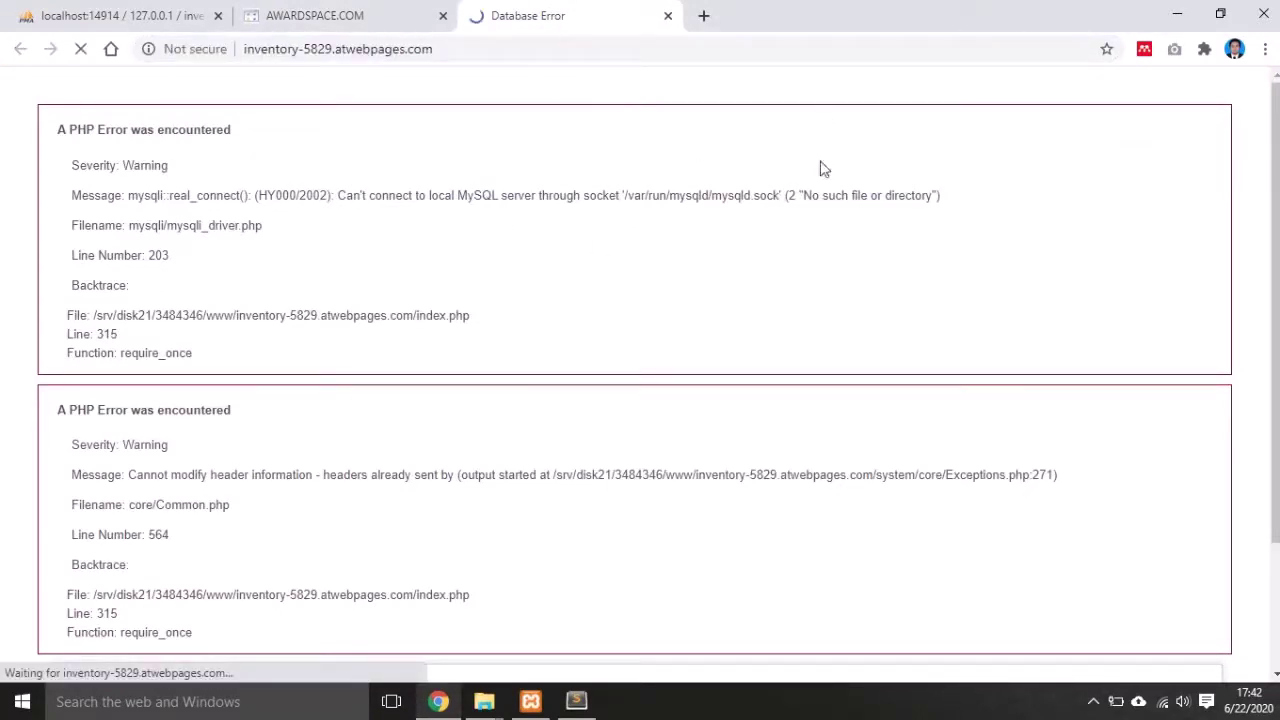
- Open database.php from the application/config folder for editing and find its default database connection settings
left_click(370, 10)
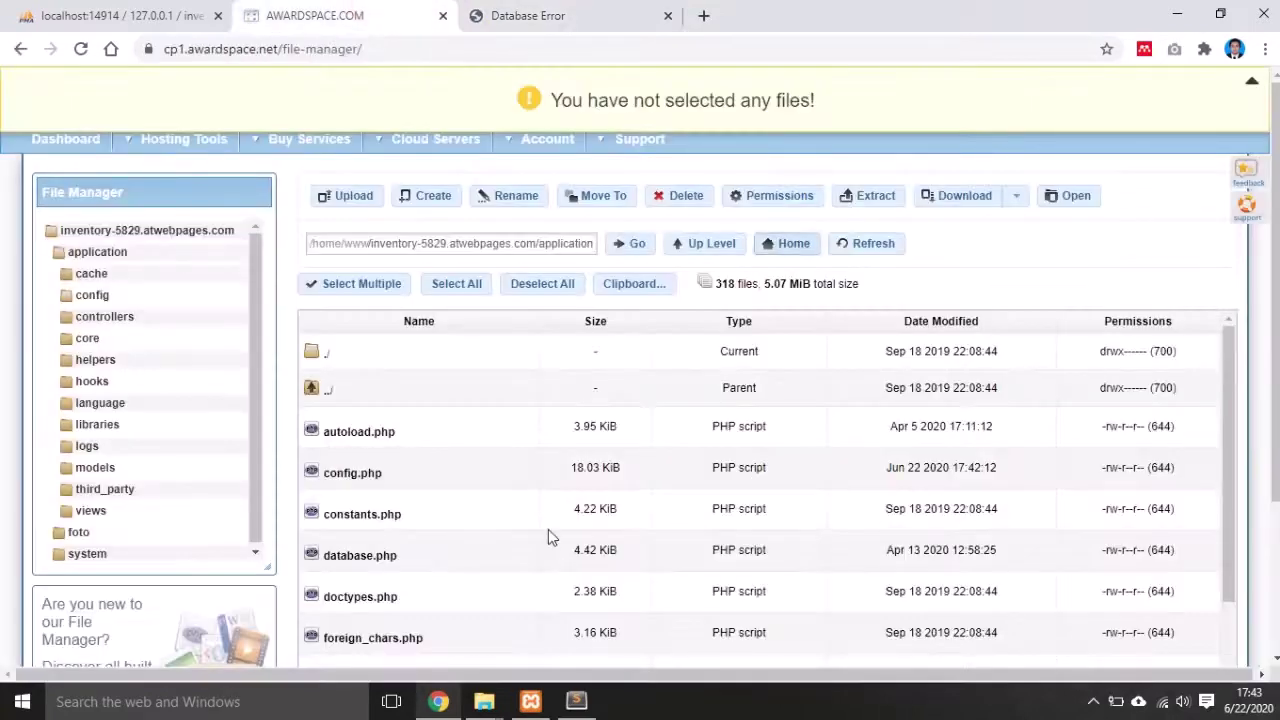
scroll(549, 530, "down", 1)
left_click(358, 470)
right_click(358, 478)
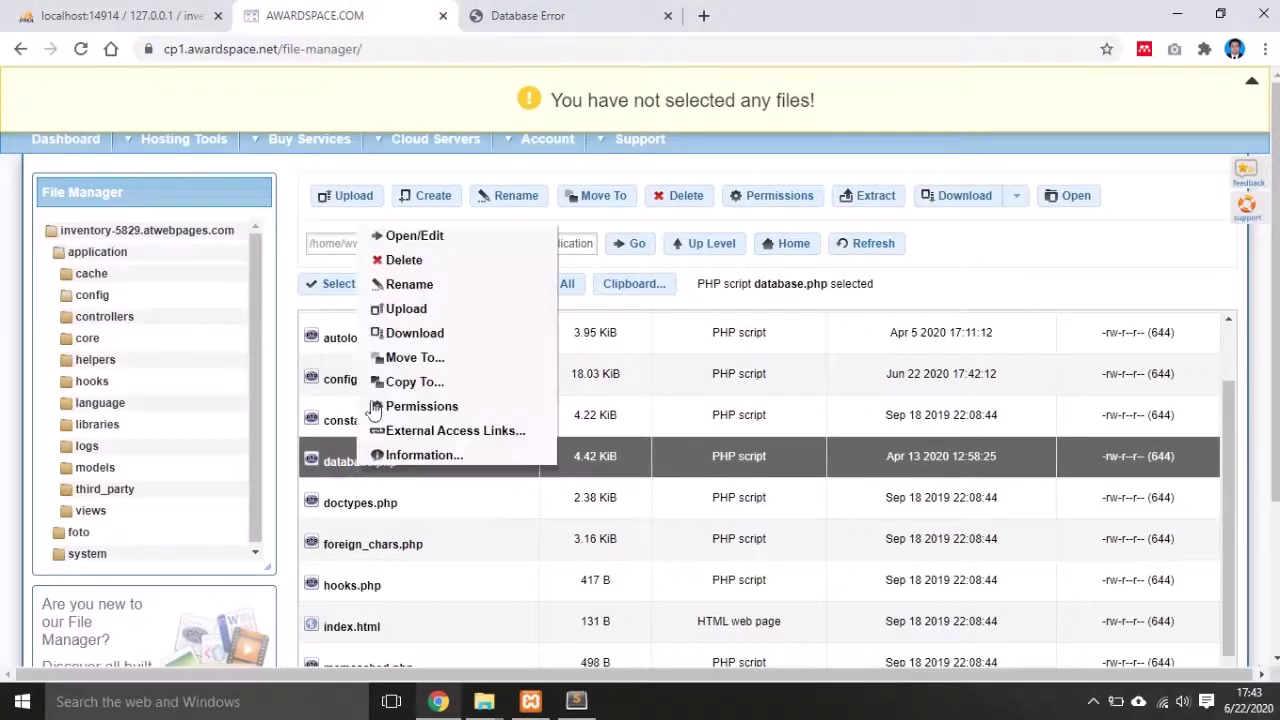
left_click(420, 236)
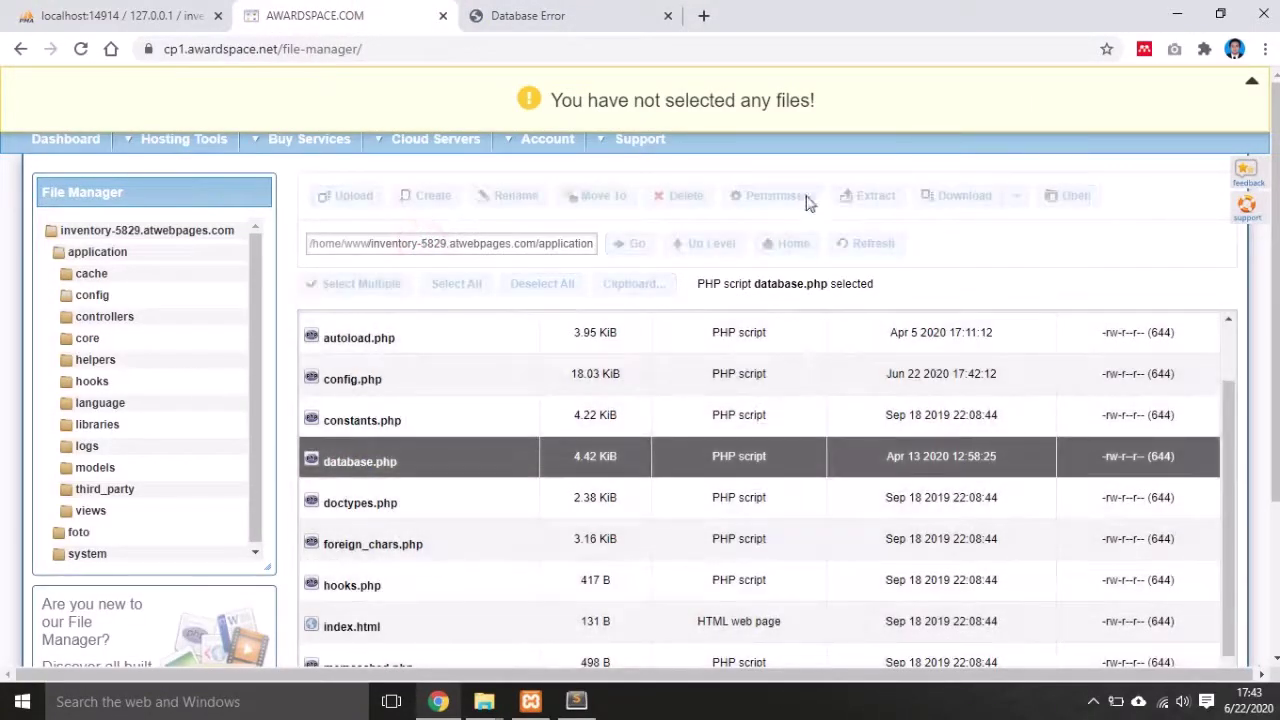
scroll(805, 229, "down", 2)
scroll(801, 227, "up", 1)
scroll(857, 363, "up", 1)
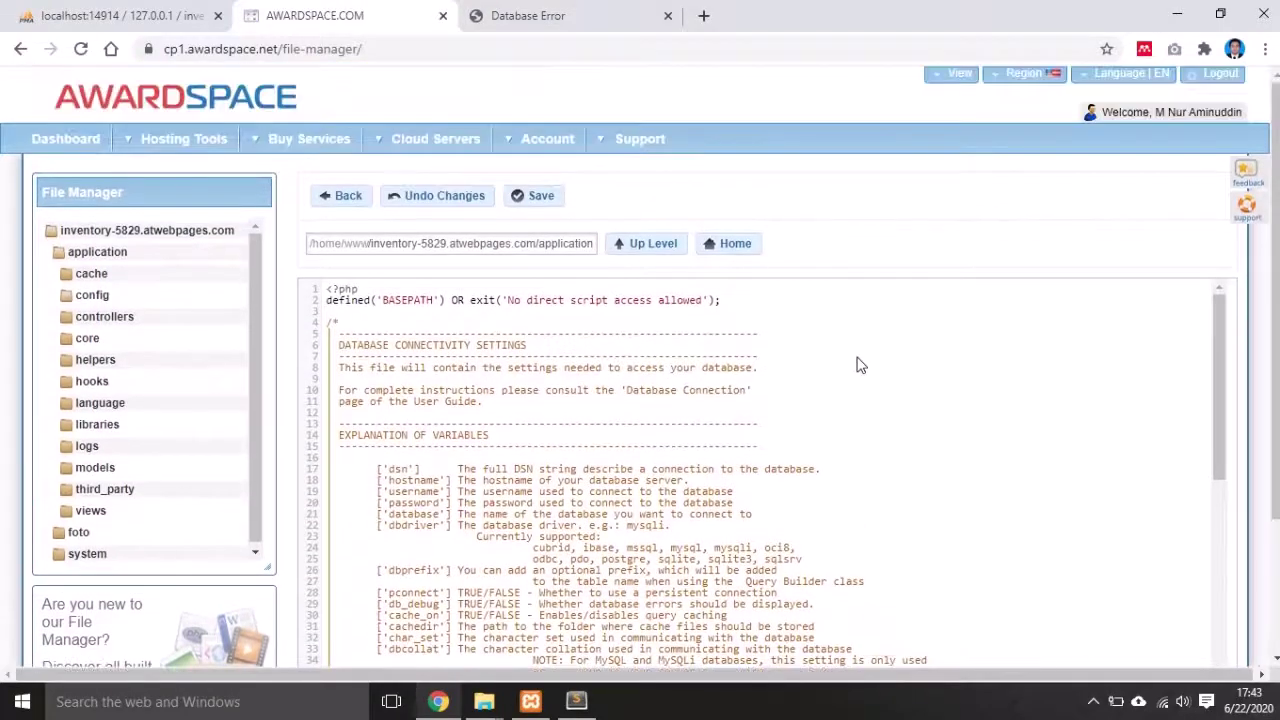
scroll(857, 352, "down", 7)
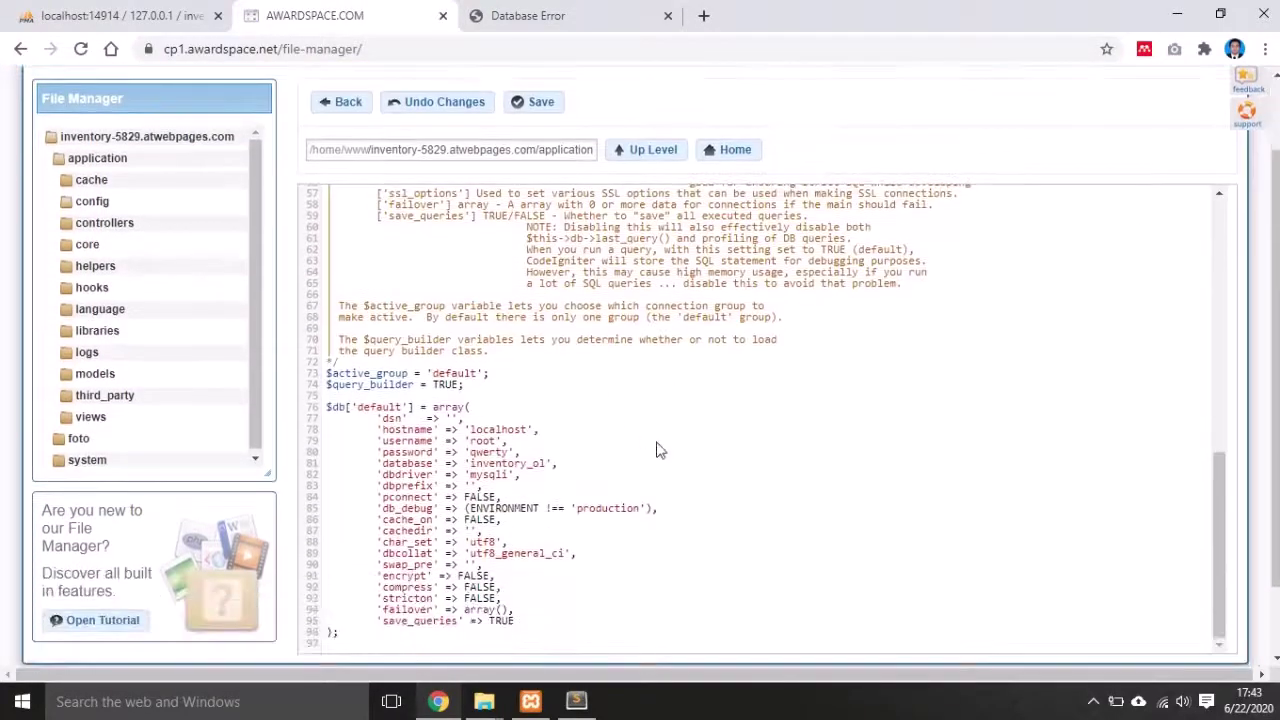
scroll(640, 452, "down", 1)
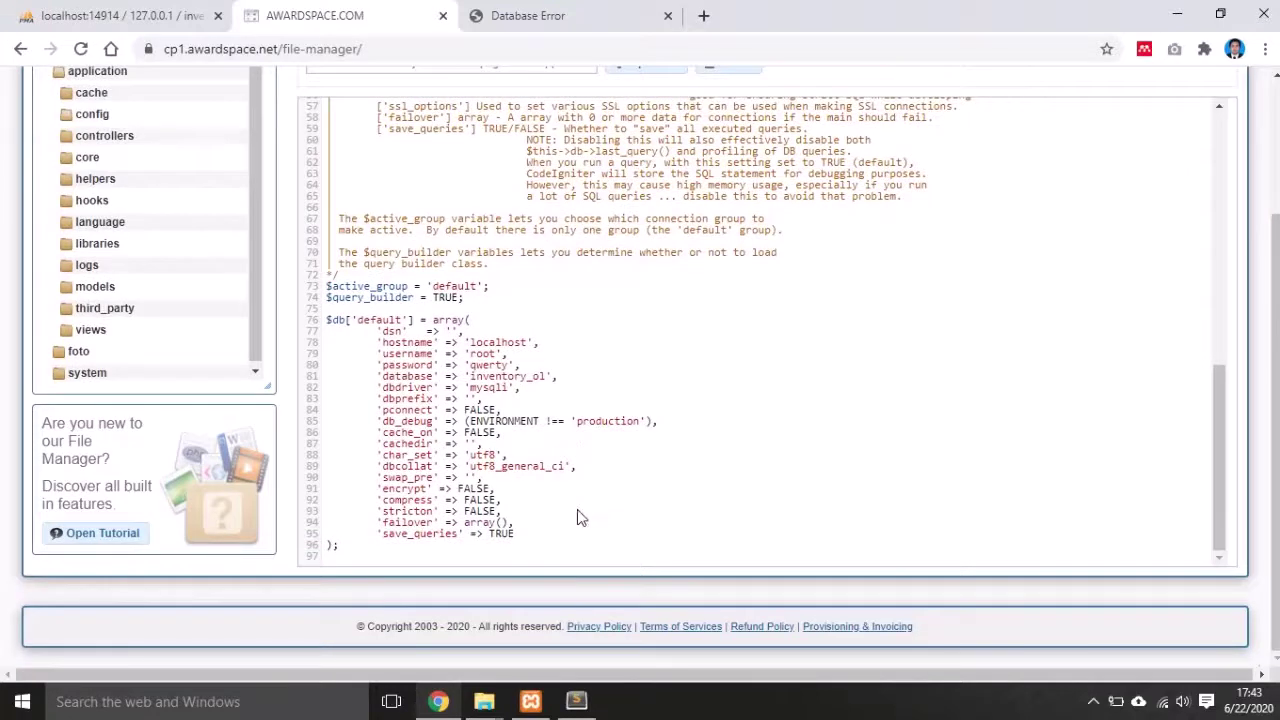
left_click(545, 531)
scroll(1268, 274, "up", 2)
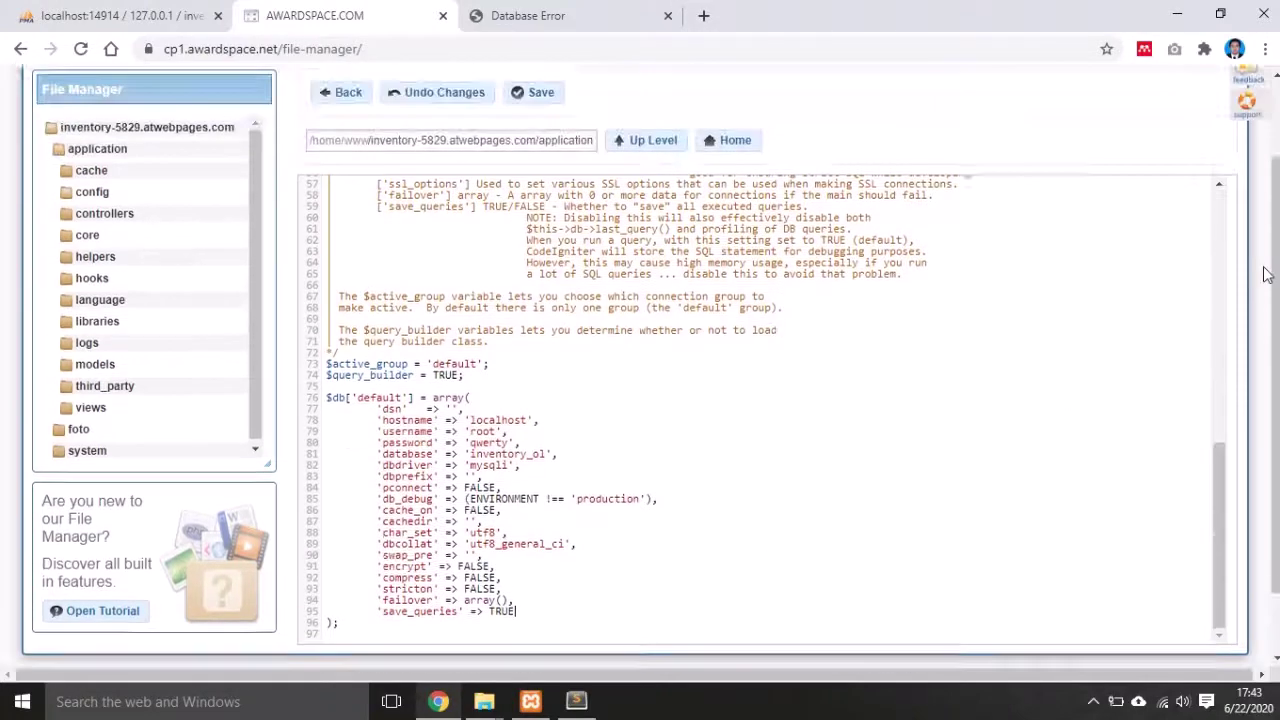
- Open the hosting account's MySQL Databases manager in a new tab and find the Create MySQL Database form
mouse_move(213, 140)
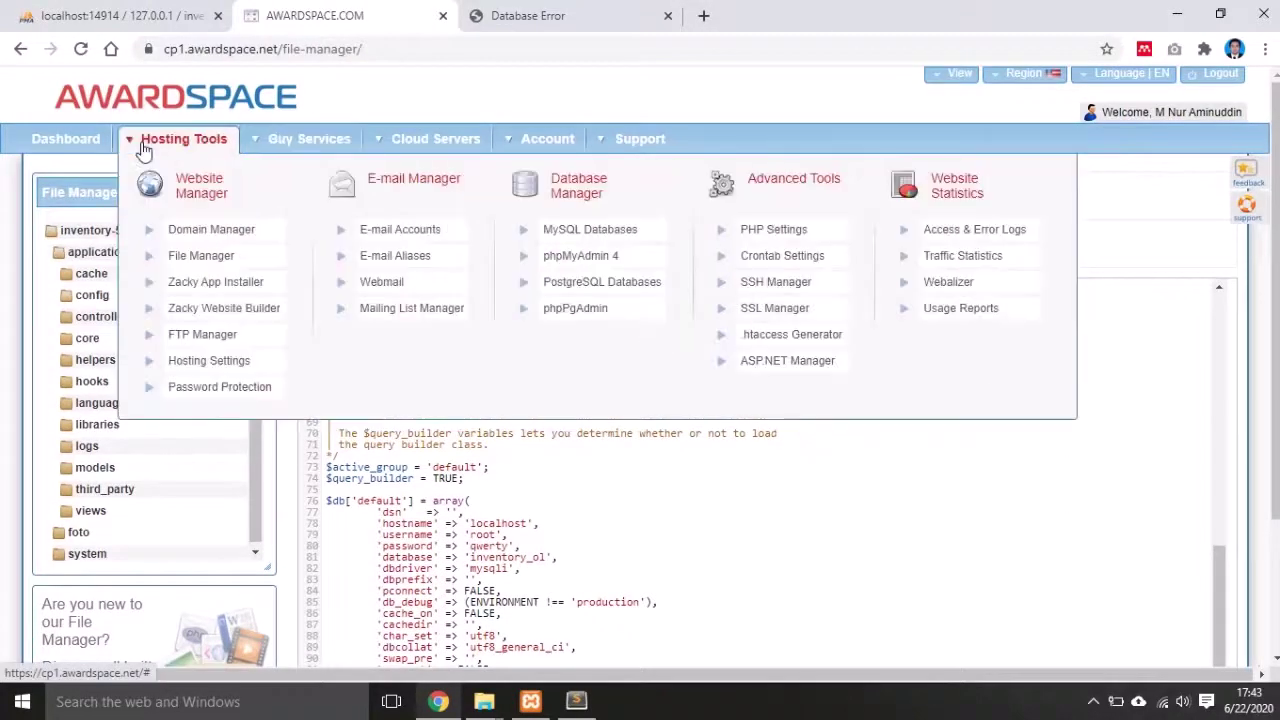
right_click(602, 232)
left_click(617, 240)
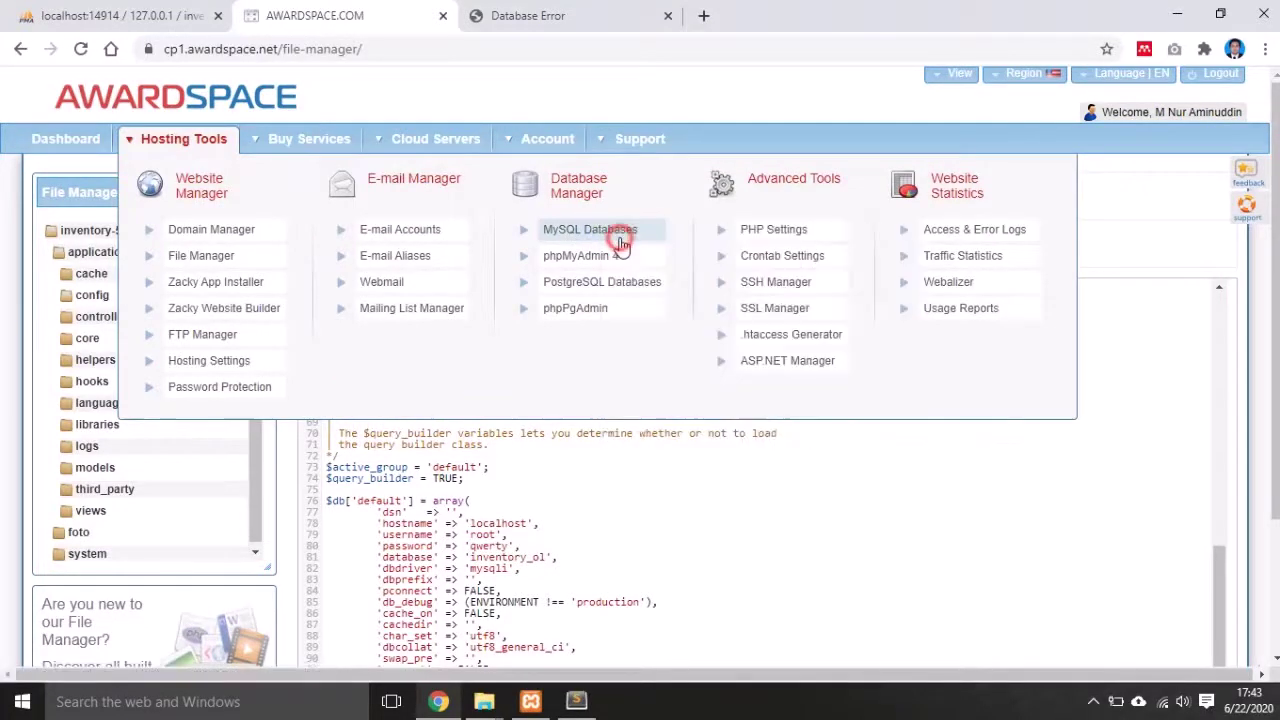
left_click(530, 8)
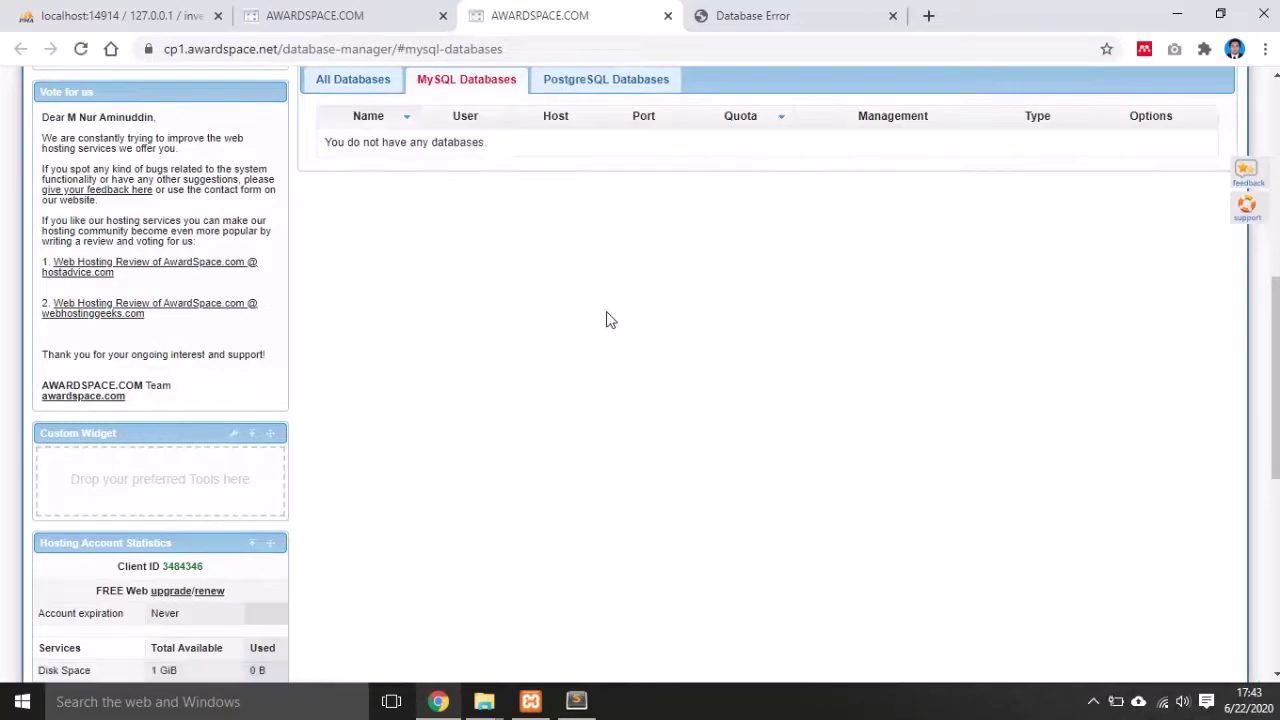
scroll(668, 398, "up", 4)
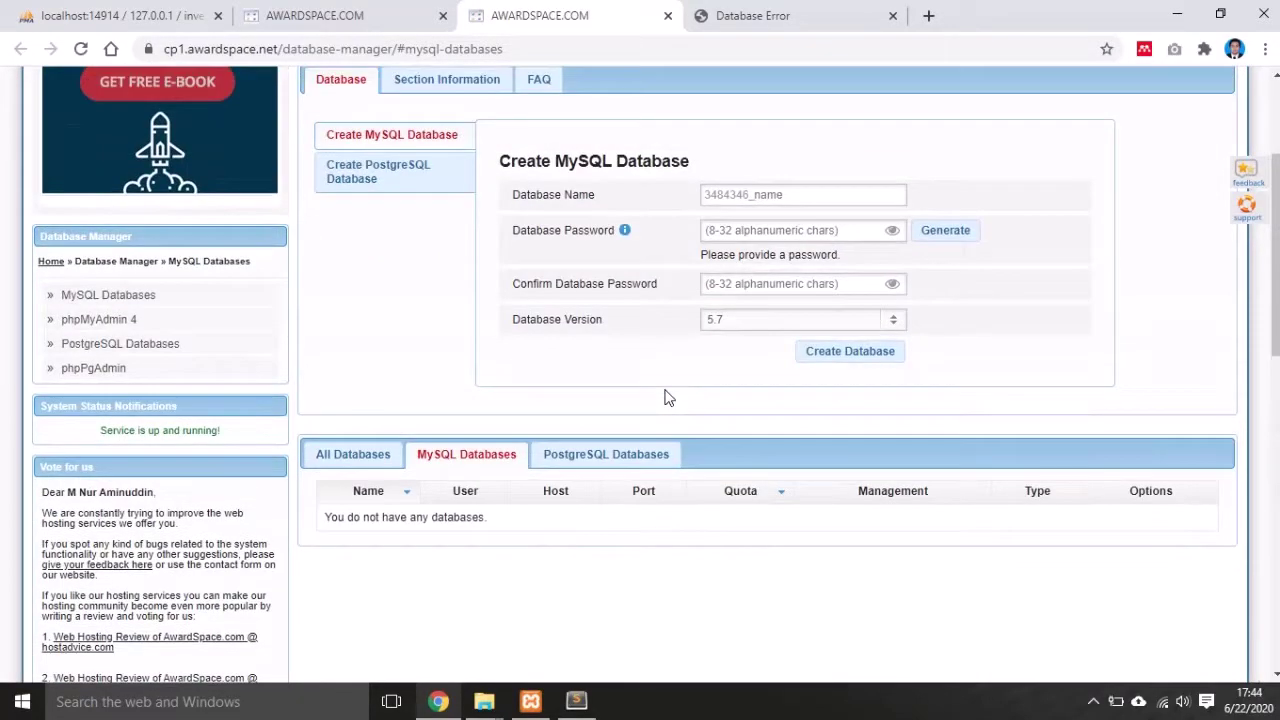
scroll(647, 368, "up", 2)
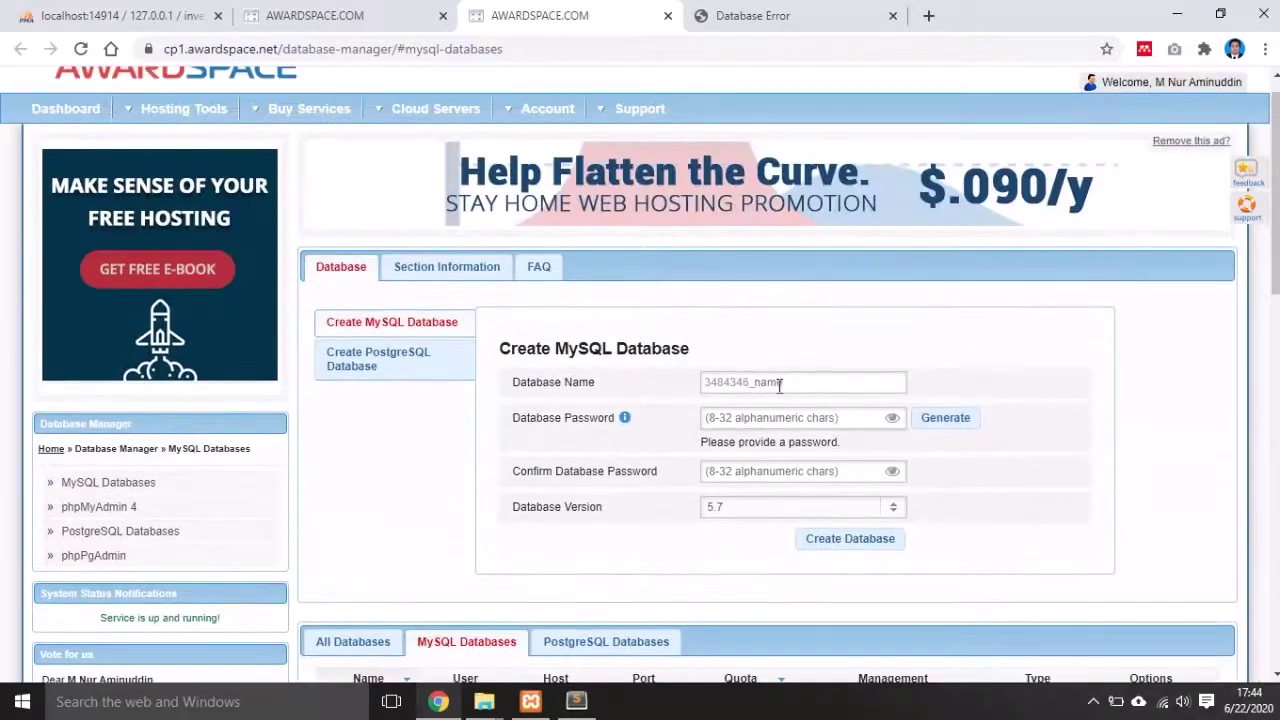
- Enter inven as the new MySQL database's name, generate a database password, and copy that password
left_click(778, 383)
left_click(820, 381)
left_click(838, 422)
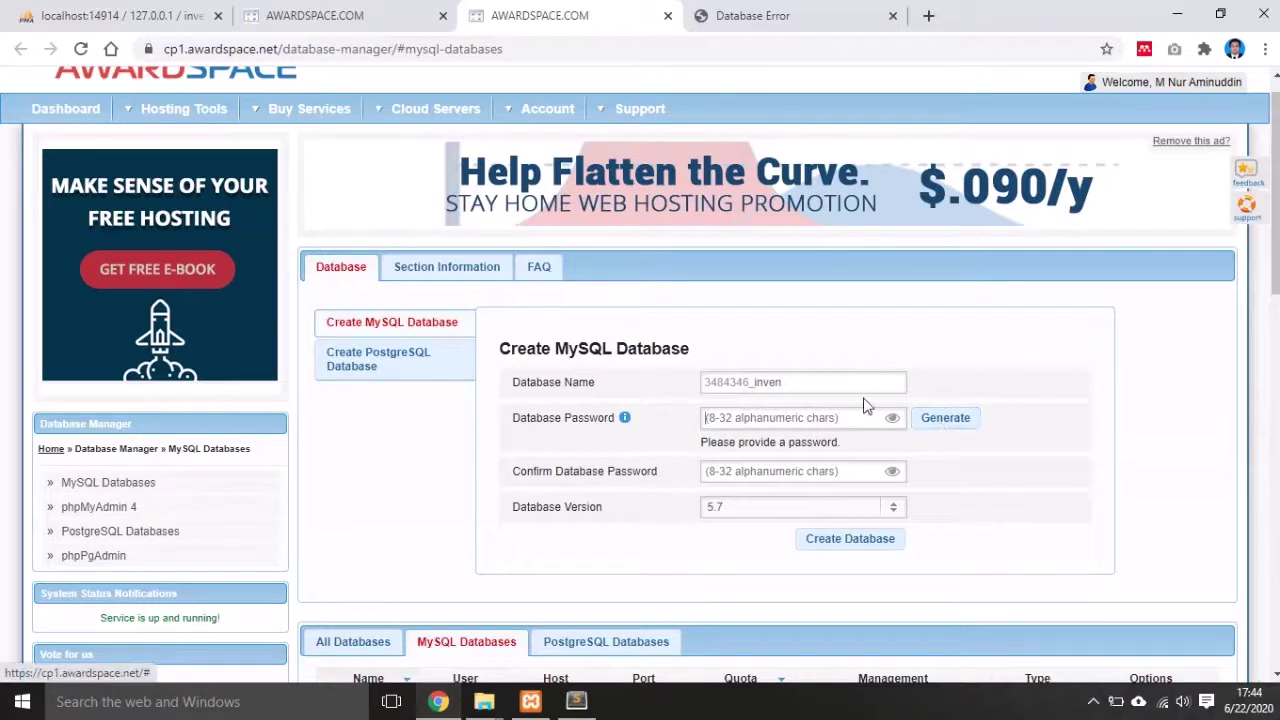
left_click_drag(851, 383, 630, 380)
left_click(977, 419)
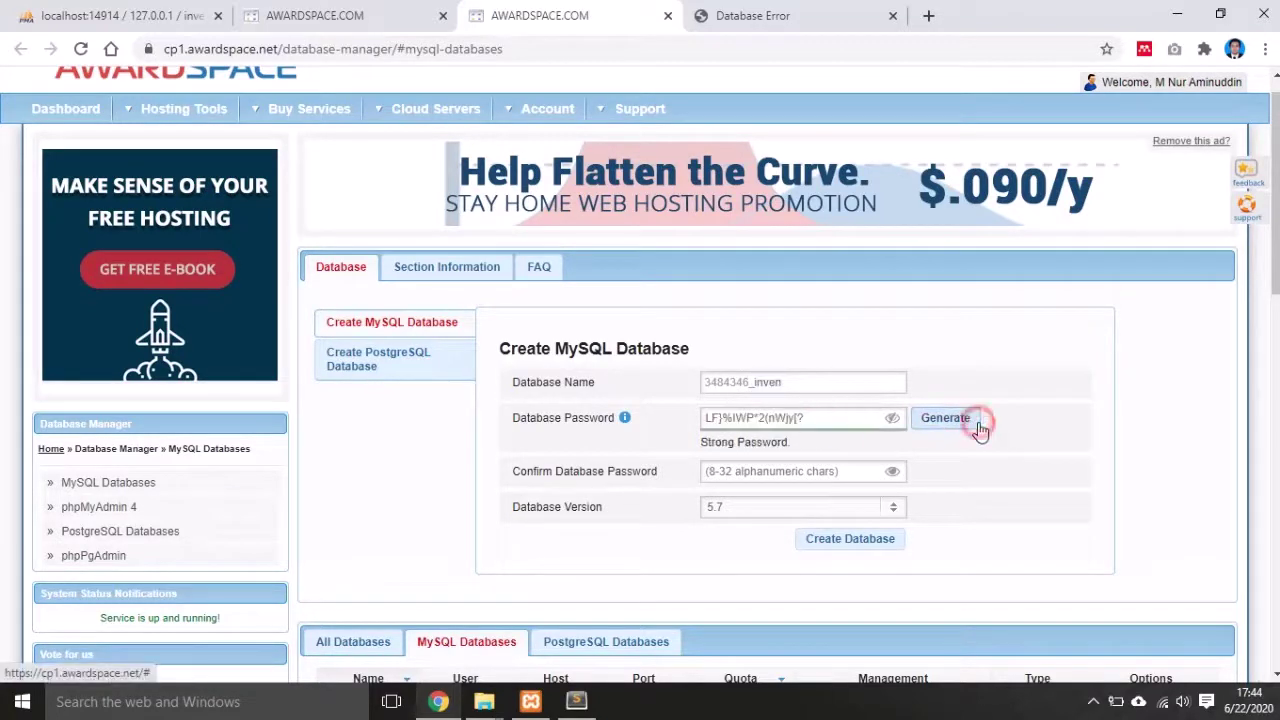
left_click_drag(857, 418, 680, 424)
key("ctrl+c")
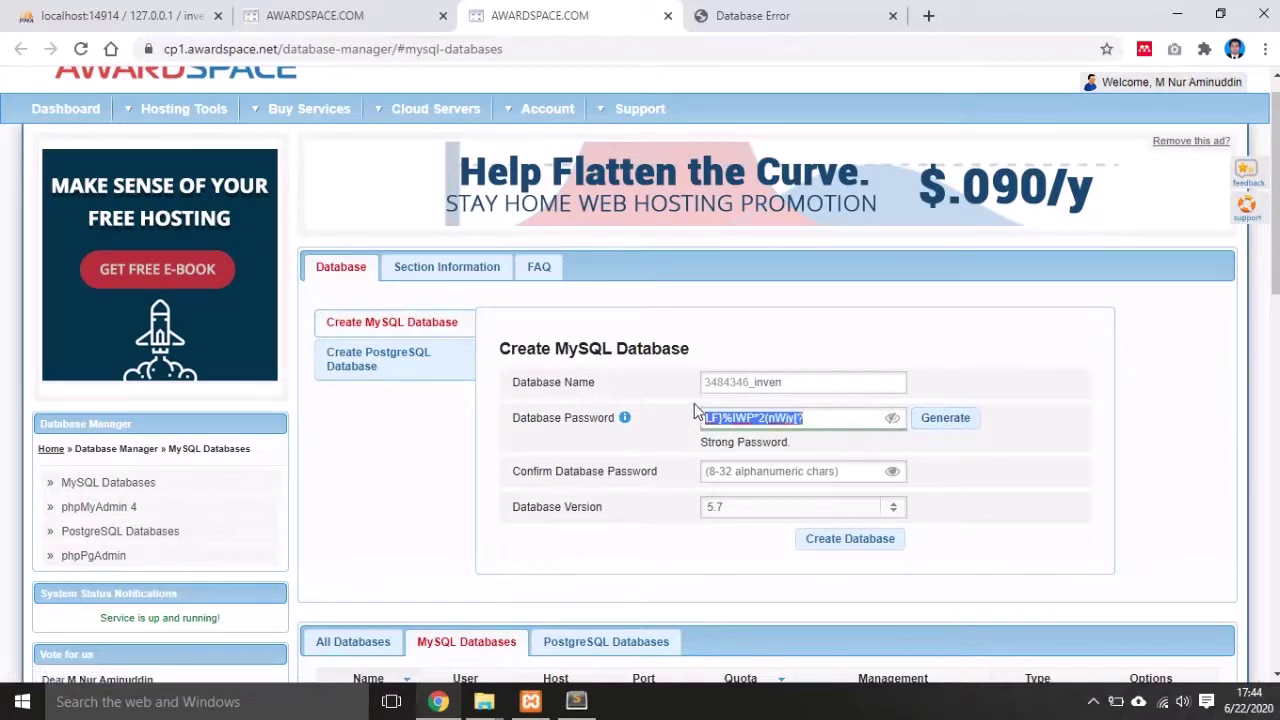
- Replace the password value in database.php's default connection with the copied database password
left_click(340, 15)
scroll(598, 488, "down", 2)
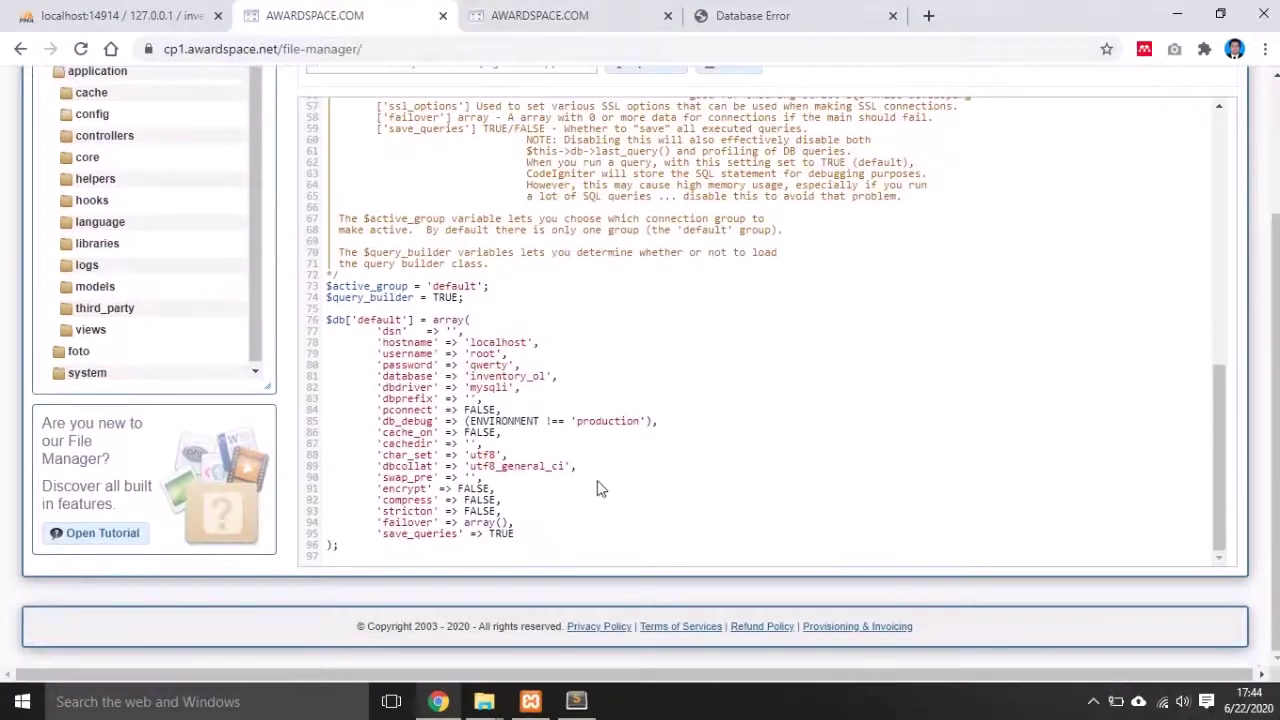
double_click(478, 366)
key("ctrl+v")
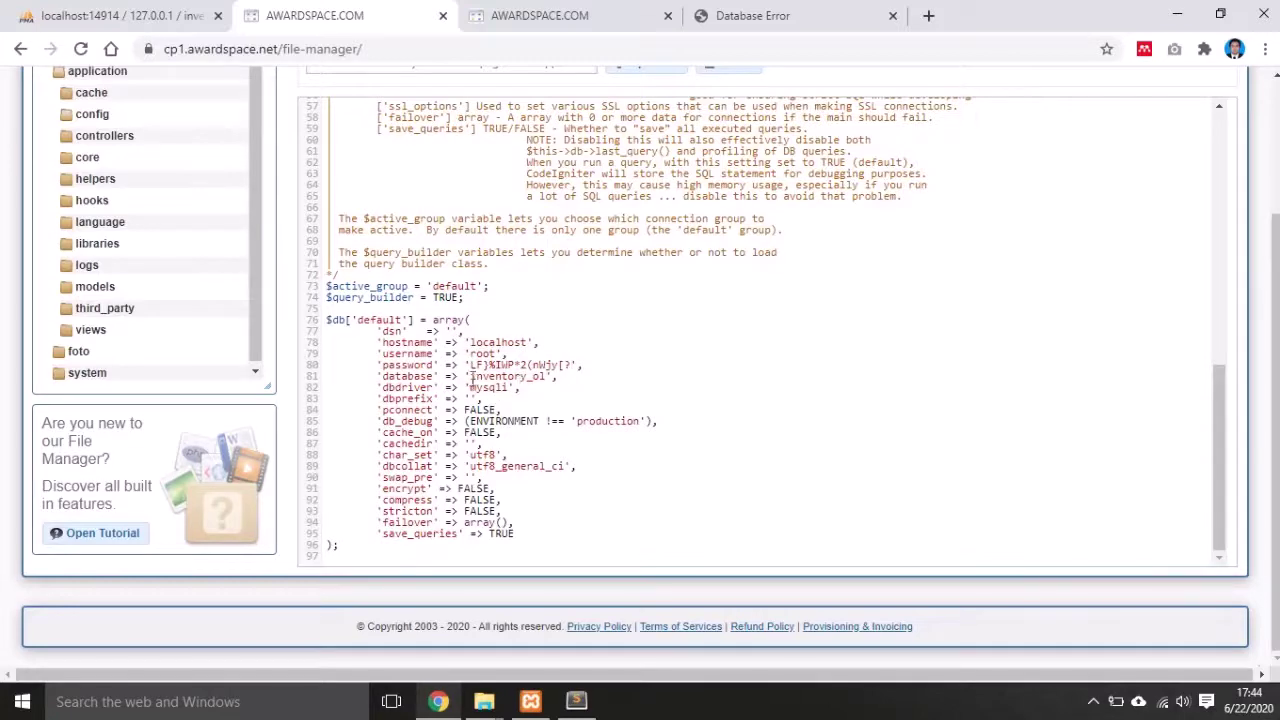
left_click(540, 15)
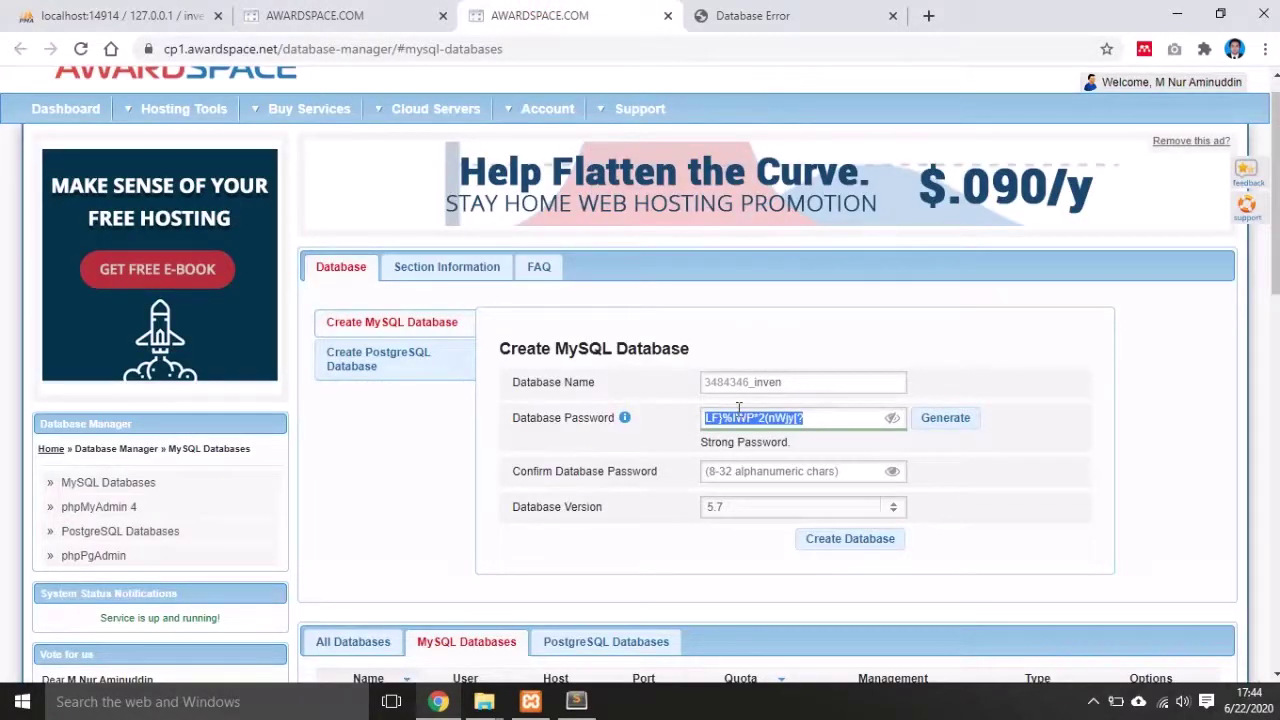
left_click(320, 15)
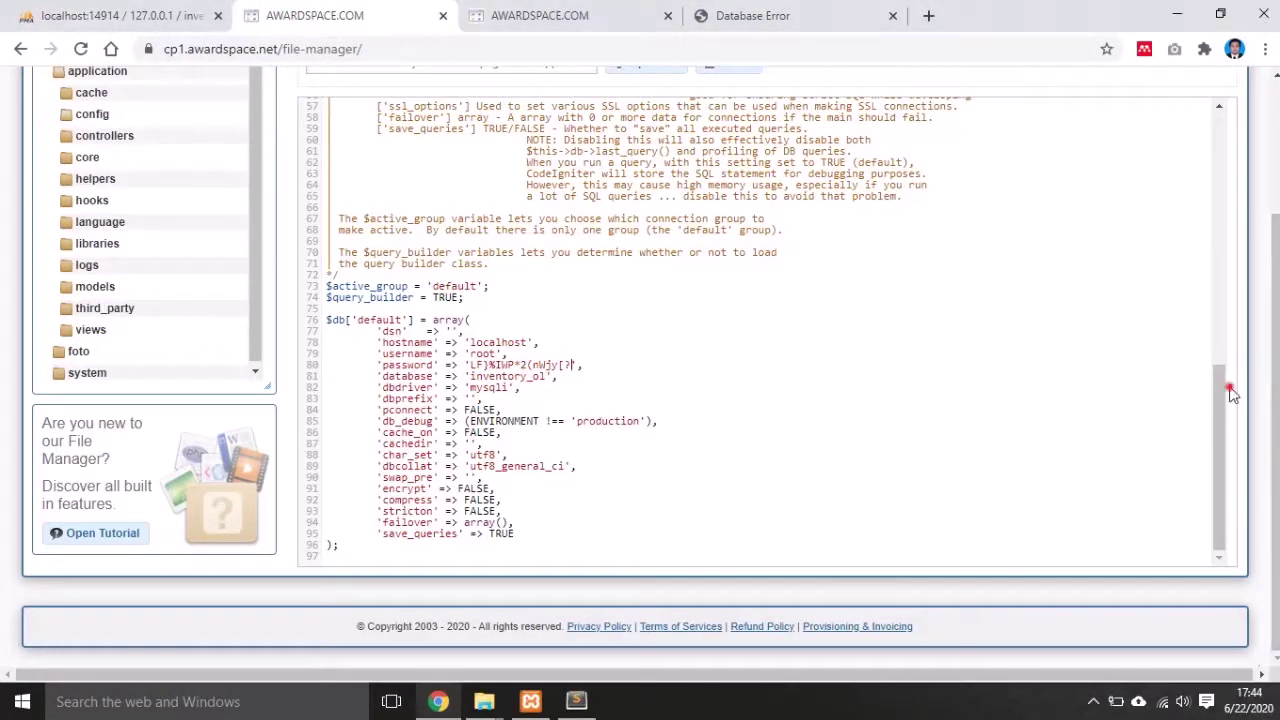
mouse_move(1224, 388)
left_mouse_down()
mouse_move(1206, 134)
mouse_move(1203, 369)
mouse_move(1218, 402)
left_mouse_up()
left_click_drag(1273, 368, 1268, 212)
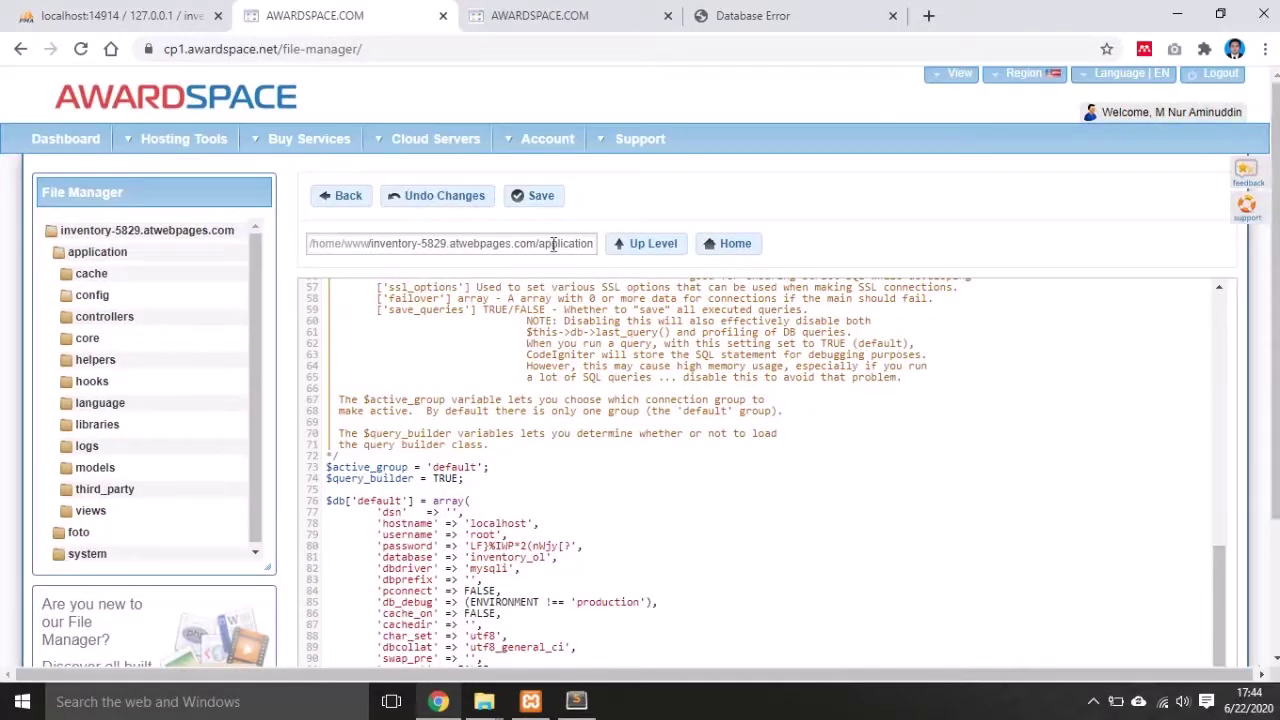
left_click_drag(553, 245, 528, 243)
left_click(512, 246)
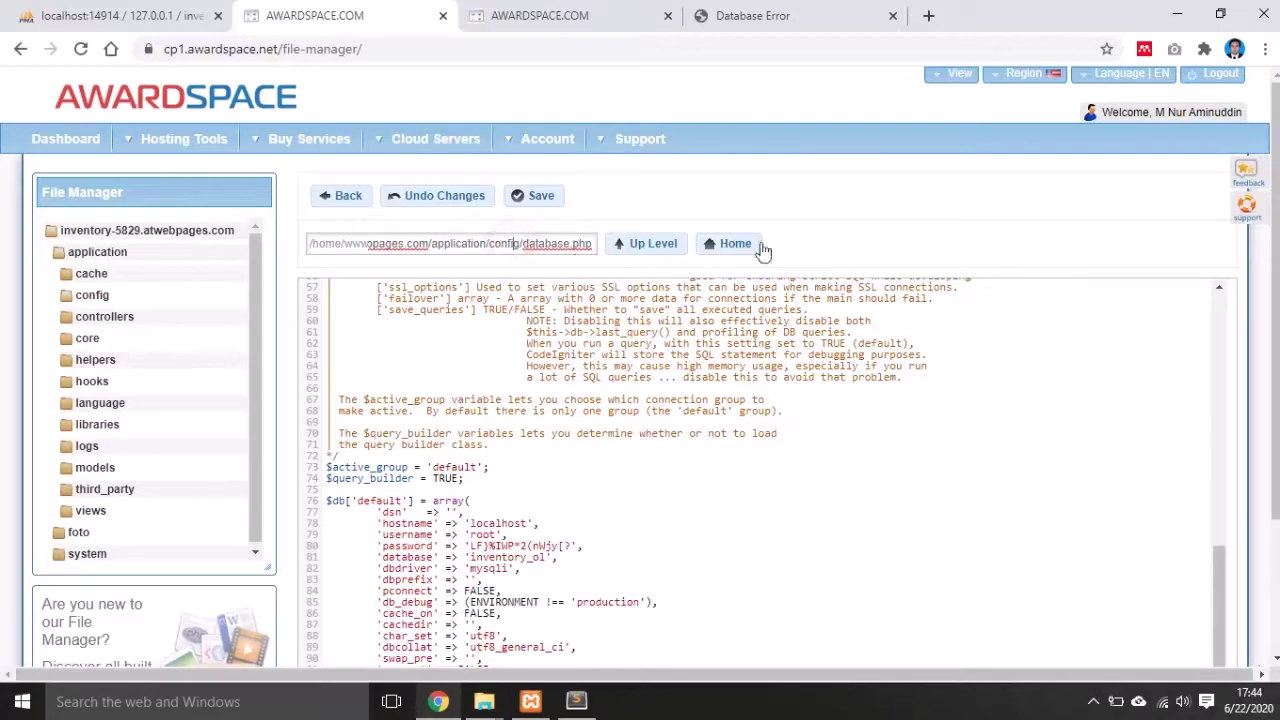
left_click_drag(1268, 453, 1268, 559)
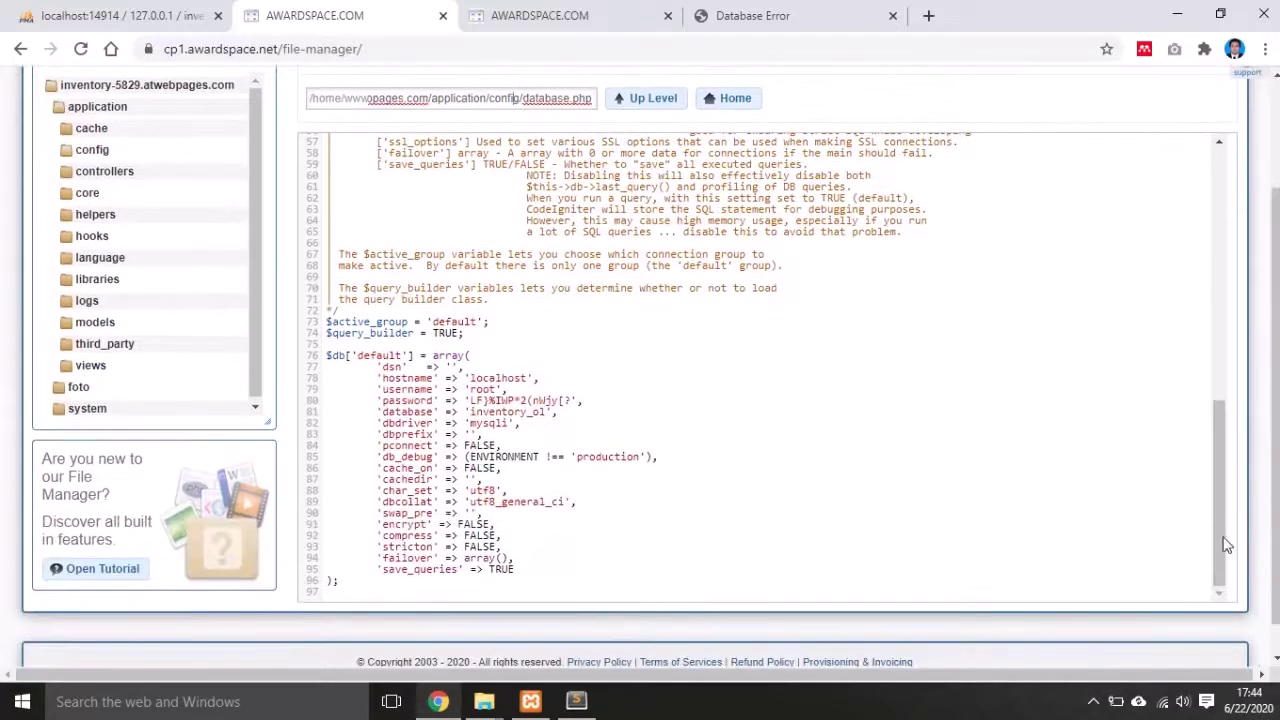
left_click(558, 16)
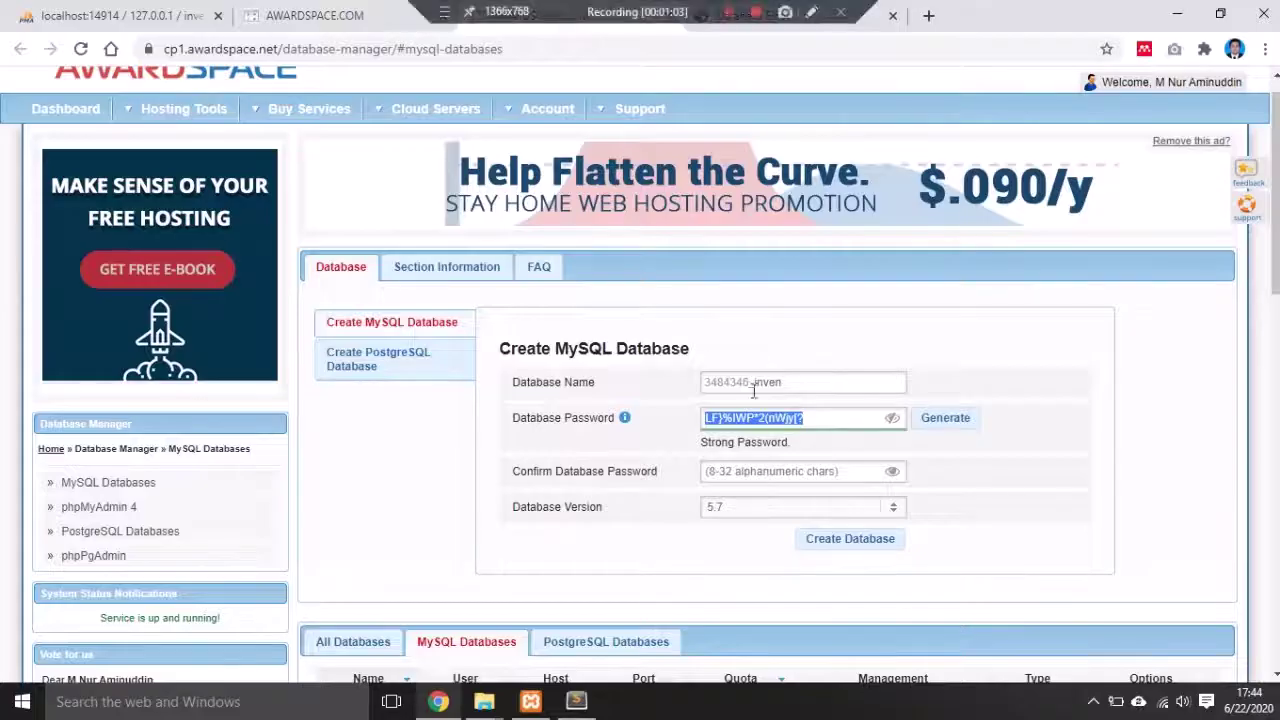
- Set the database value in database.php's default connection to the new inven database's full name, including its account prefix
left_click_drag(800, 382, 726, 382)
double_click(726, 382)
key("ctrl+c")
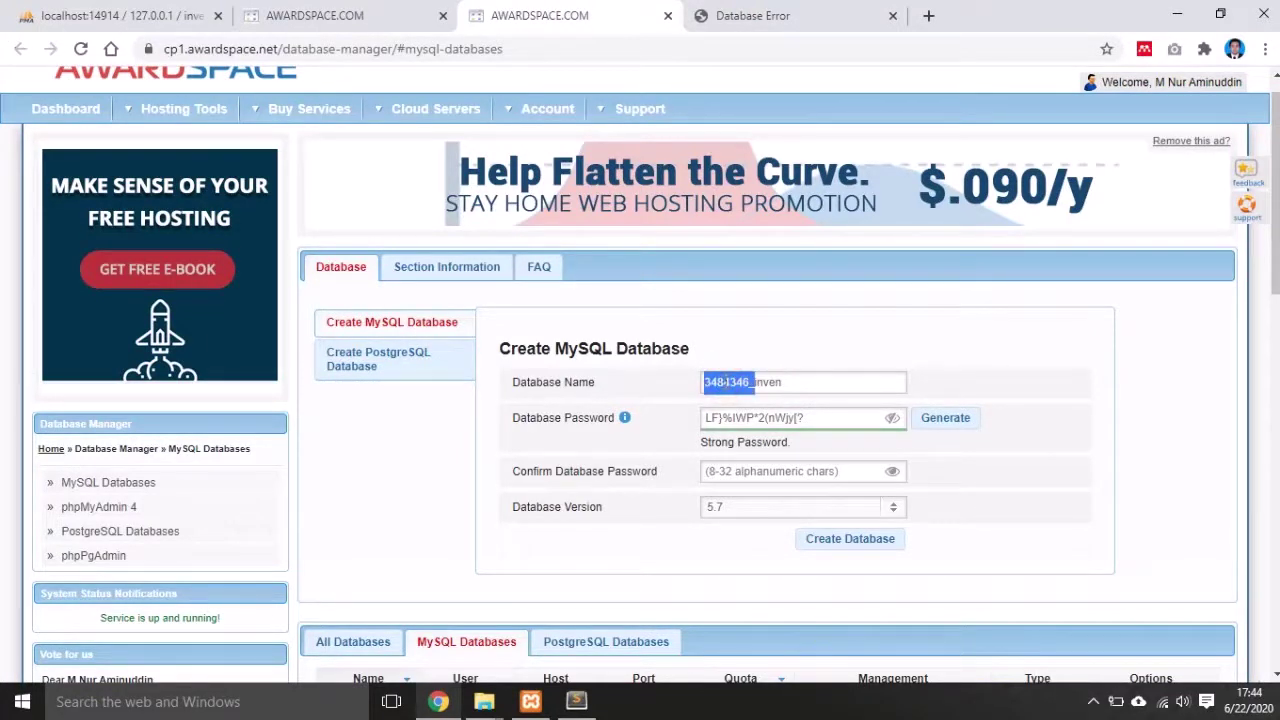
left_click(316, 12)
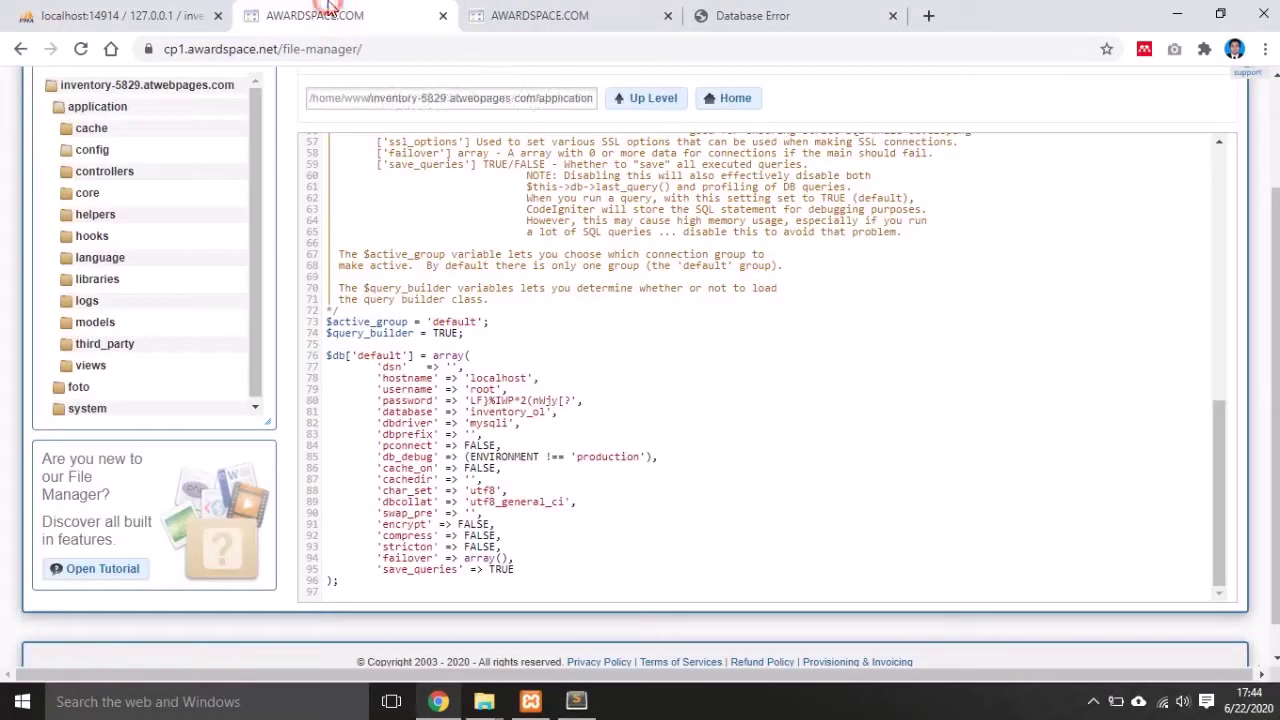
double_click(478, 416)
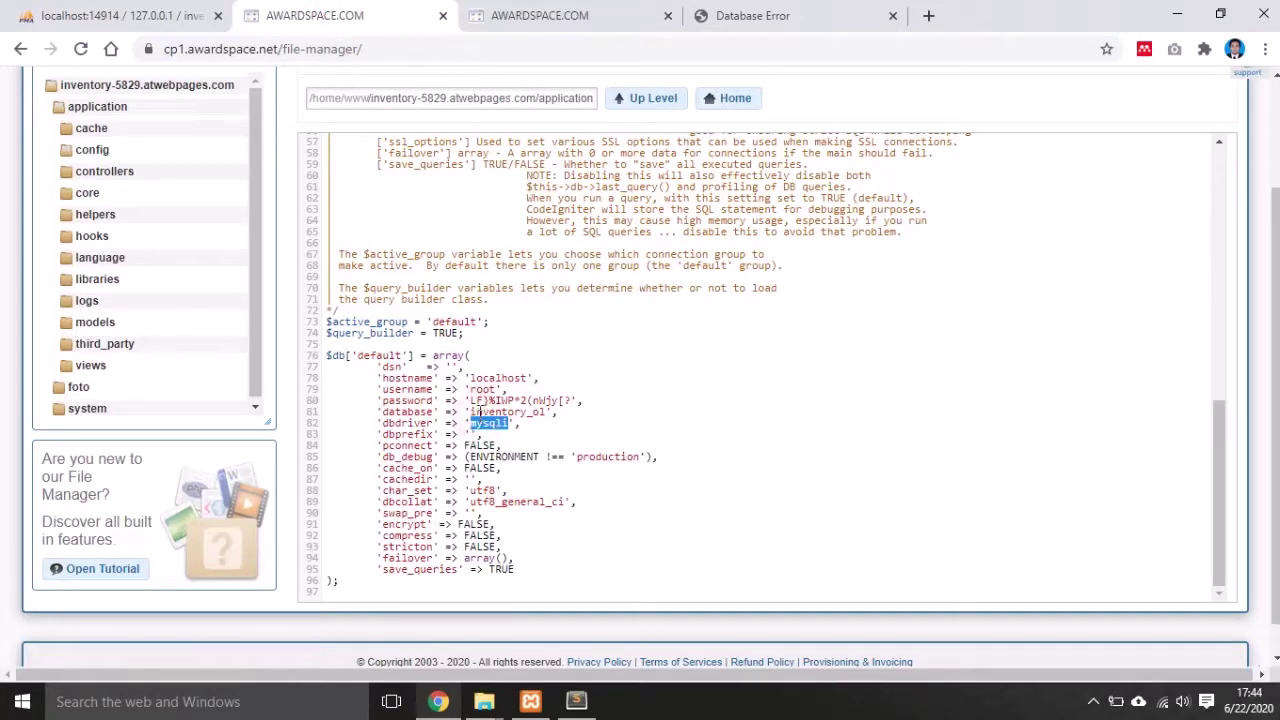
key("ctrl+v")
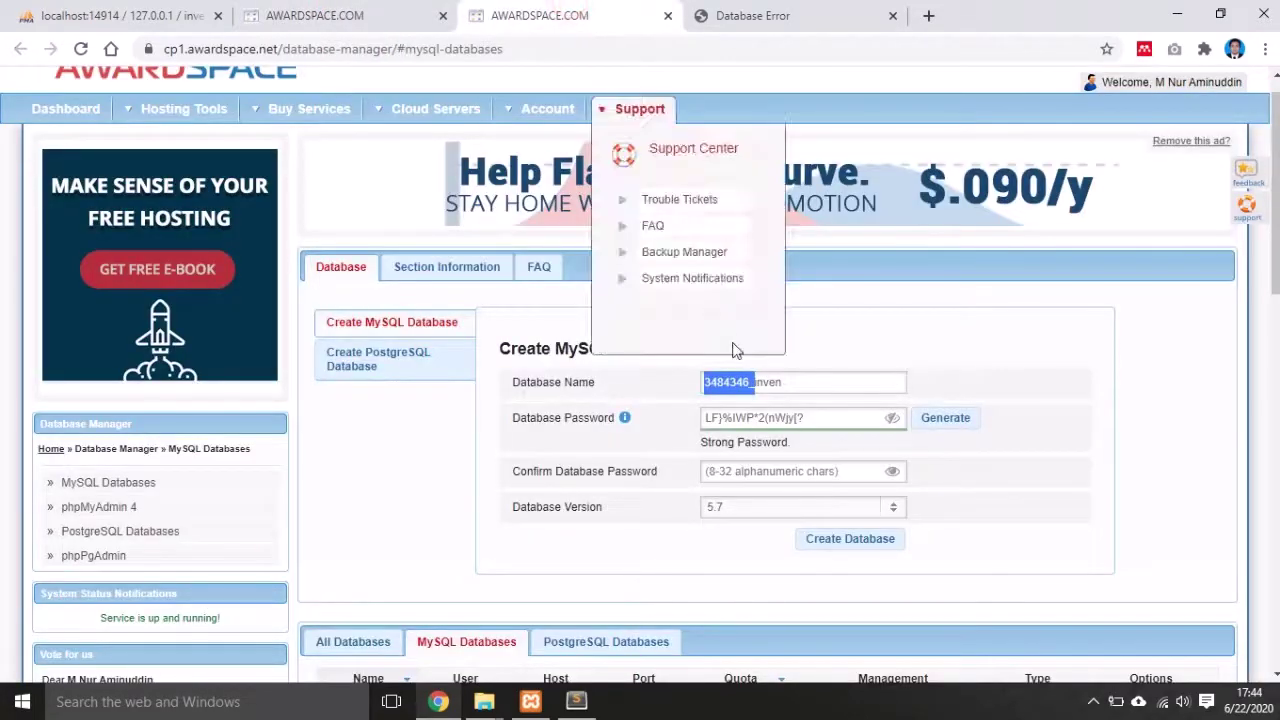
left_click(585, 16)
double_click(788, 372)
key("ctrl+c")
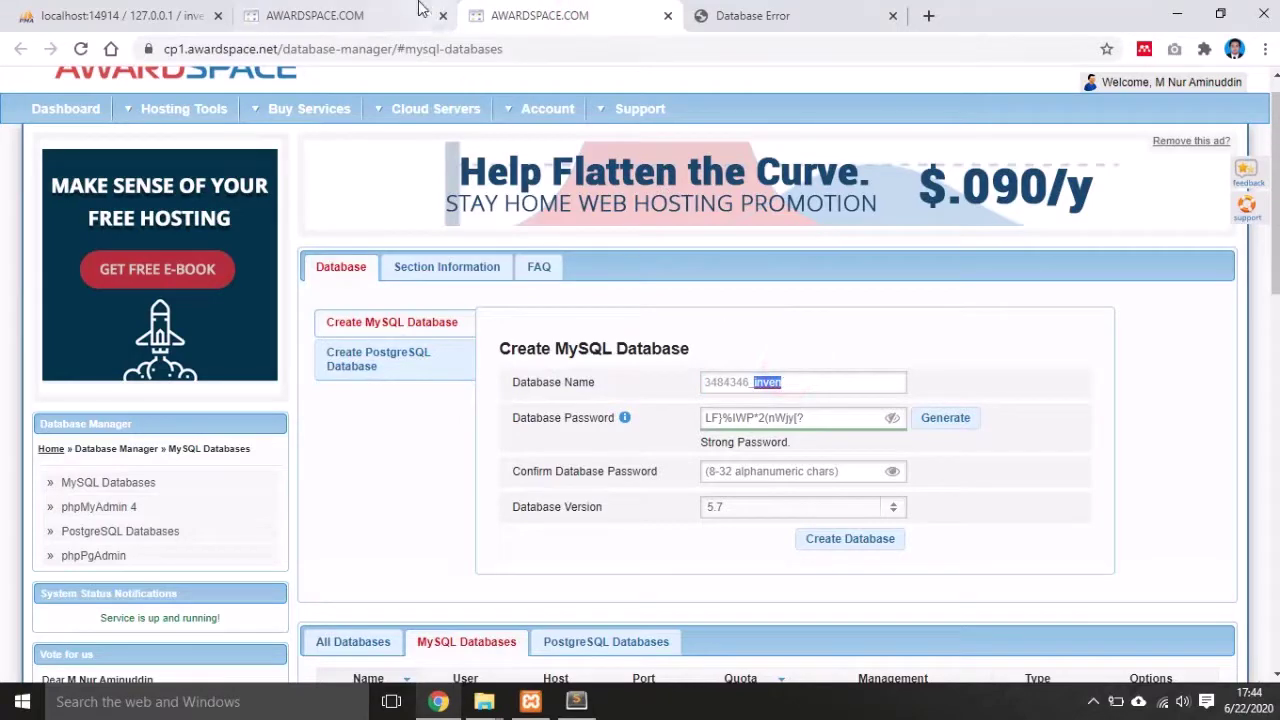
left_click(330, 15)
key("ctrl+v")
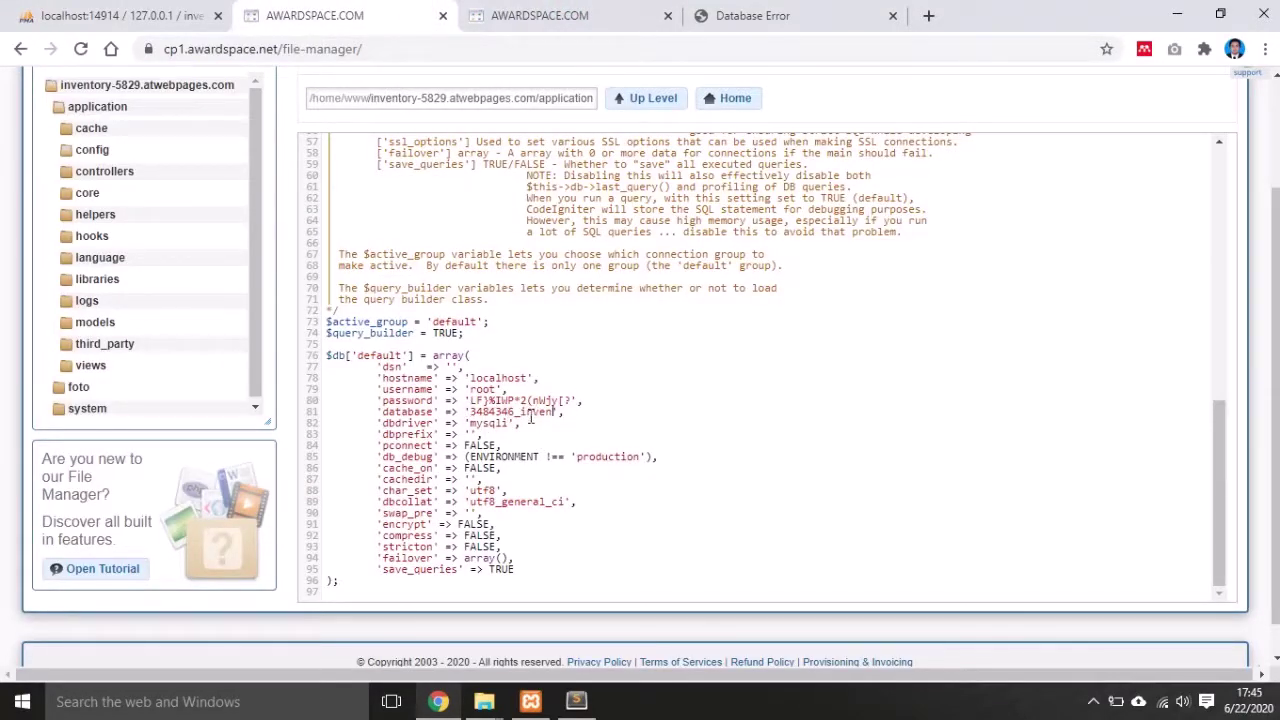
- Confirm the generated database password in the Create MySQL Database form and create the inven database with version 5.7
left_click(594, 13)
left_click(1020, 478)
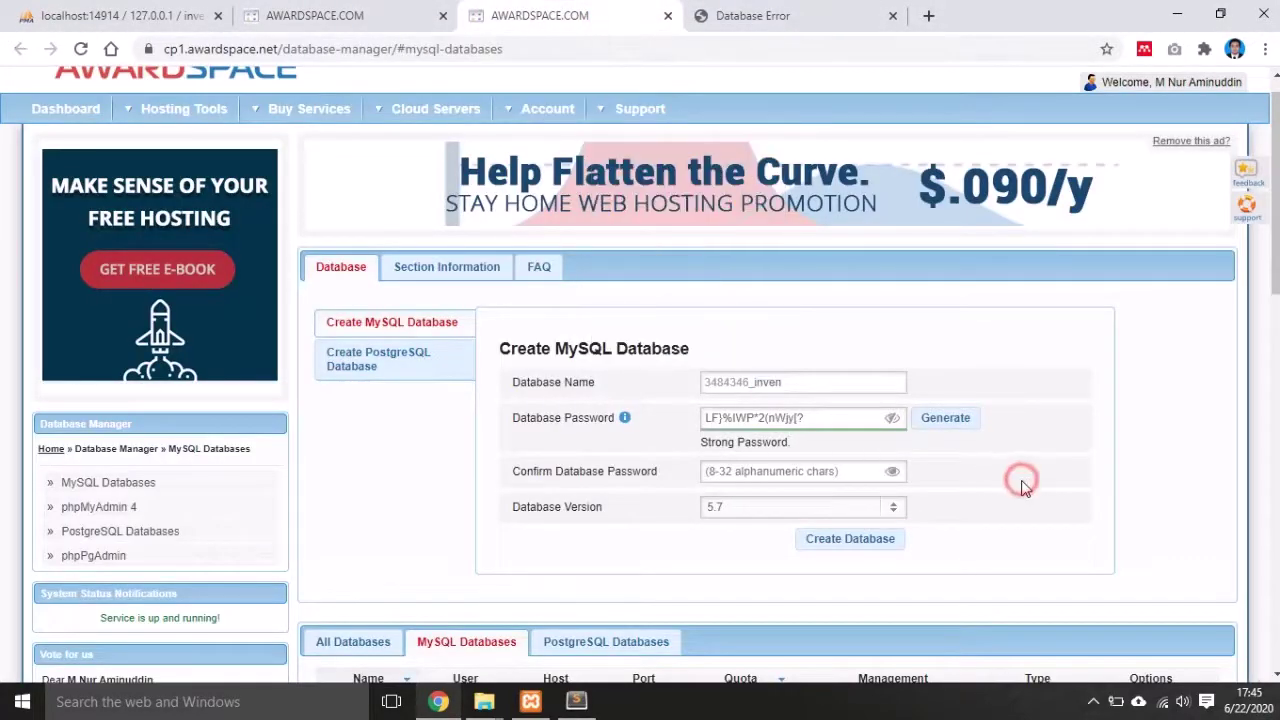
left_click_drag(806, 419, 675, 427)
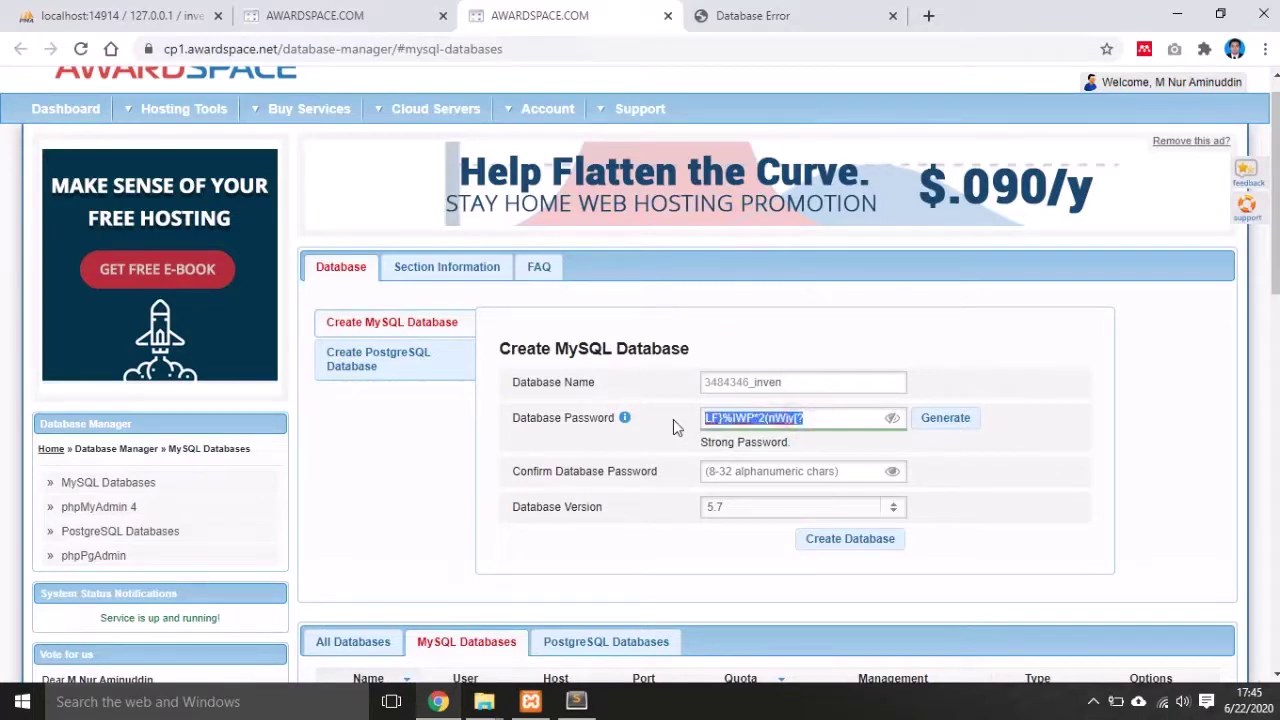
left_click(759, 477)
key("ctrl+v")
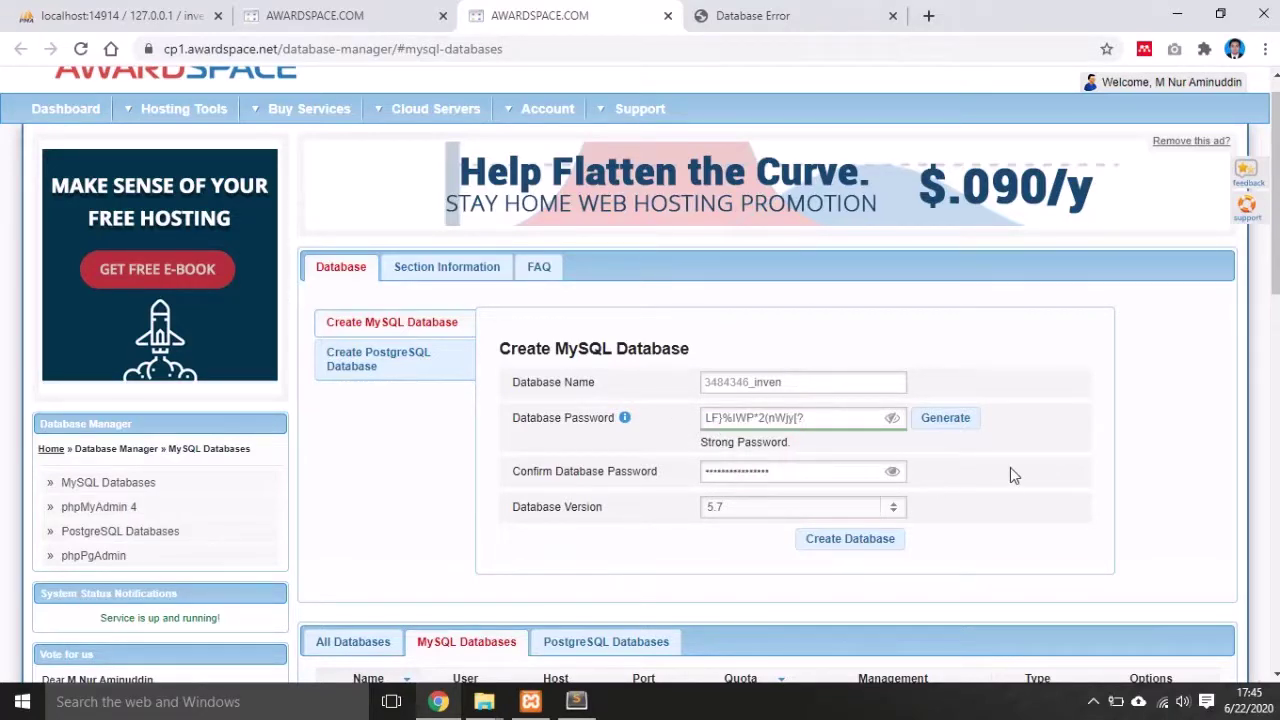
scroll(1012, 480, "down", 2)
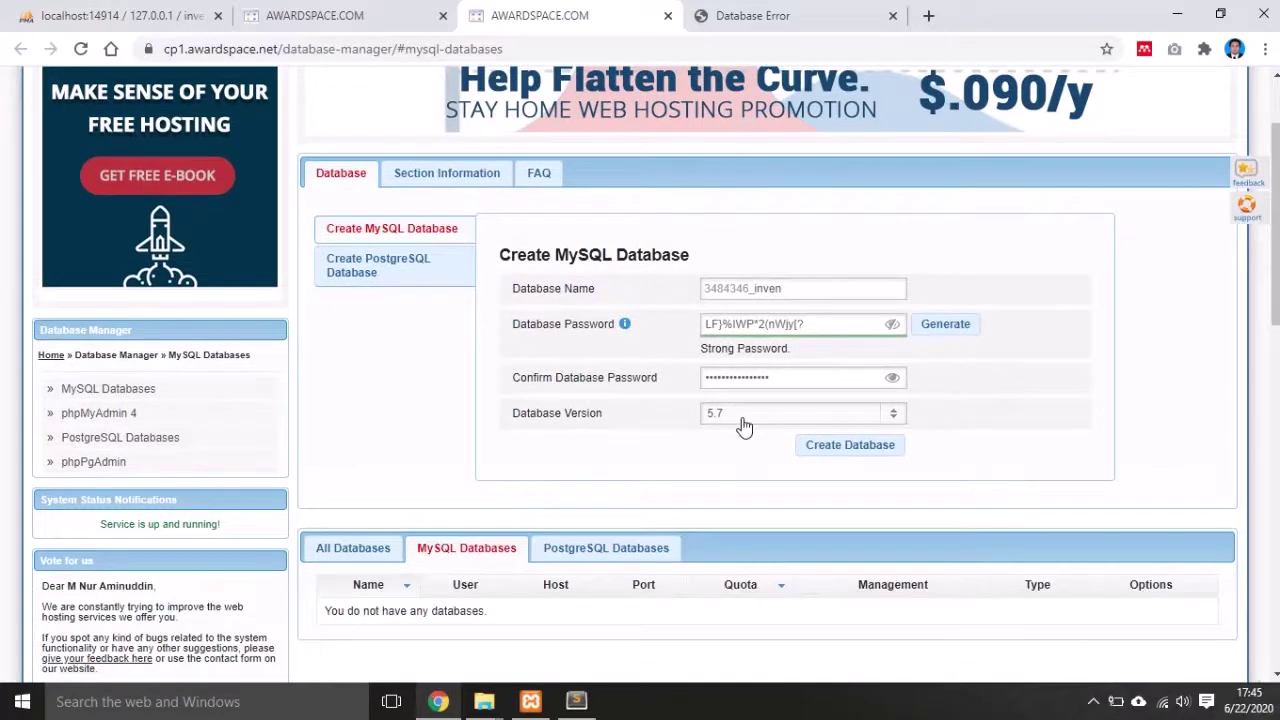
left_click(870, 453)
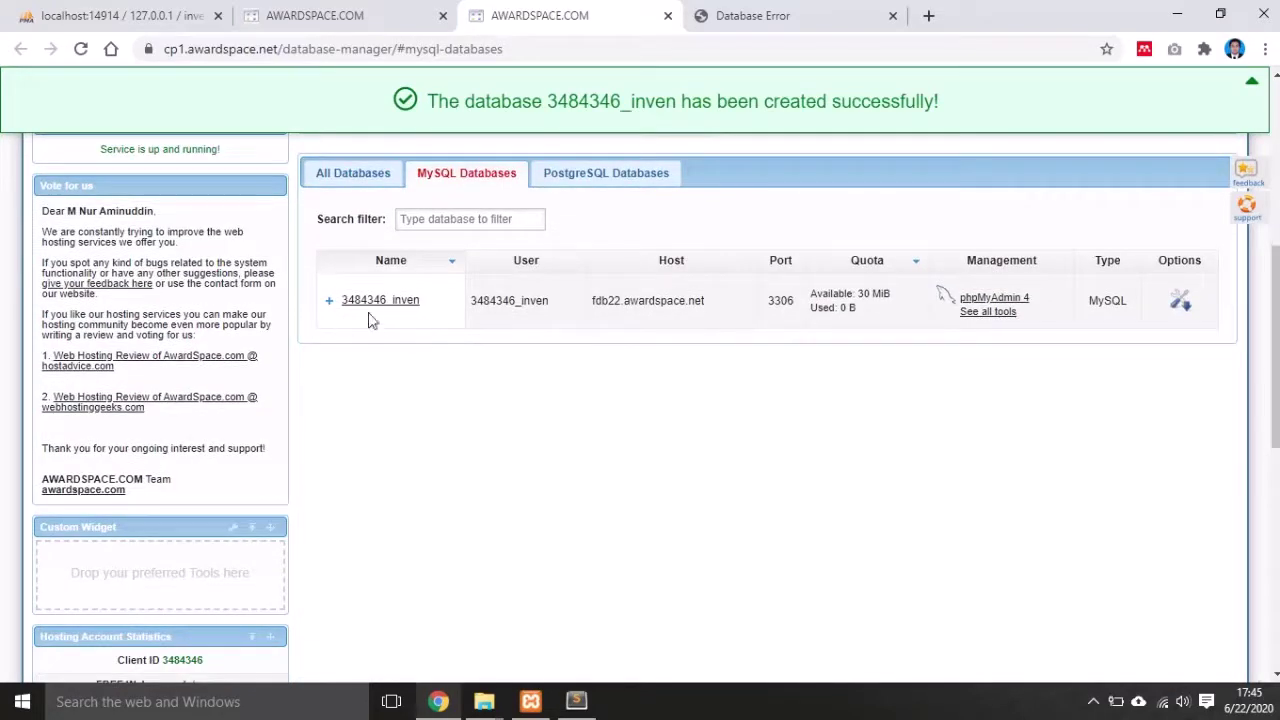
- Copy the new database's user name from the MySQL database list into the username value of database.php's default connection
double_click(485, 302)
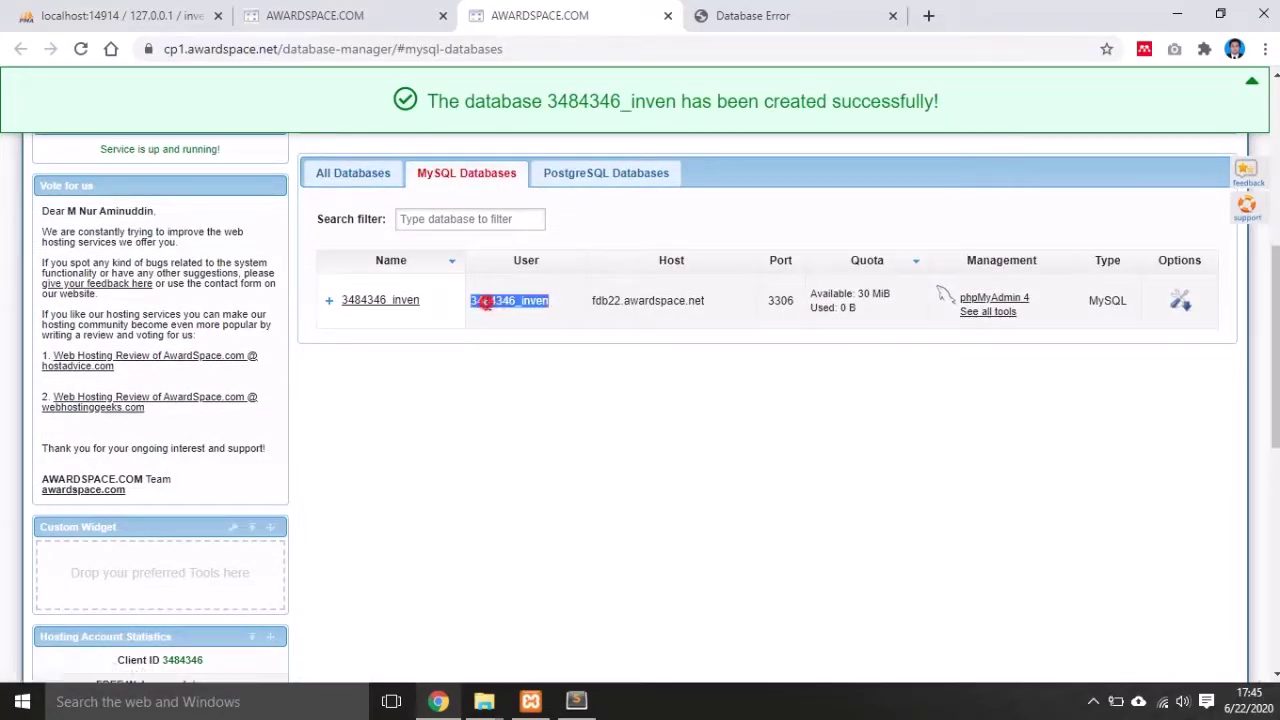
right_click(513, 314)
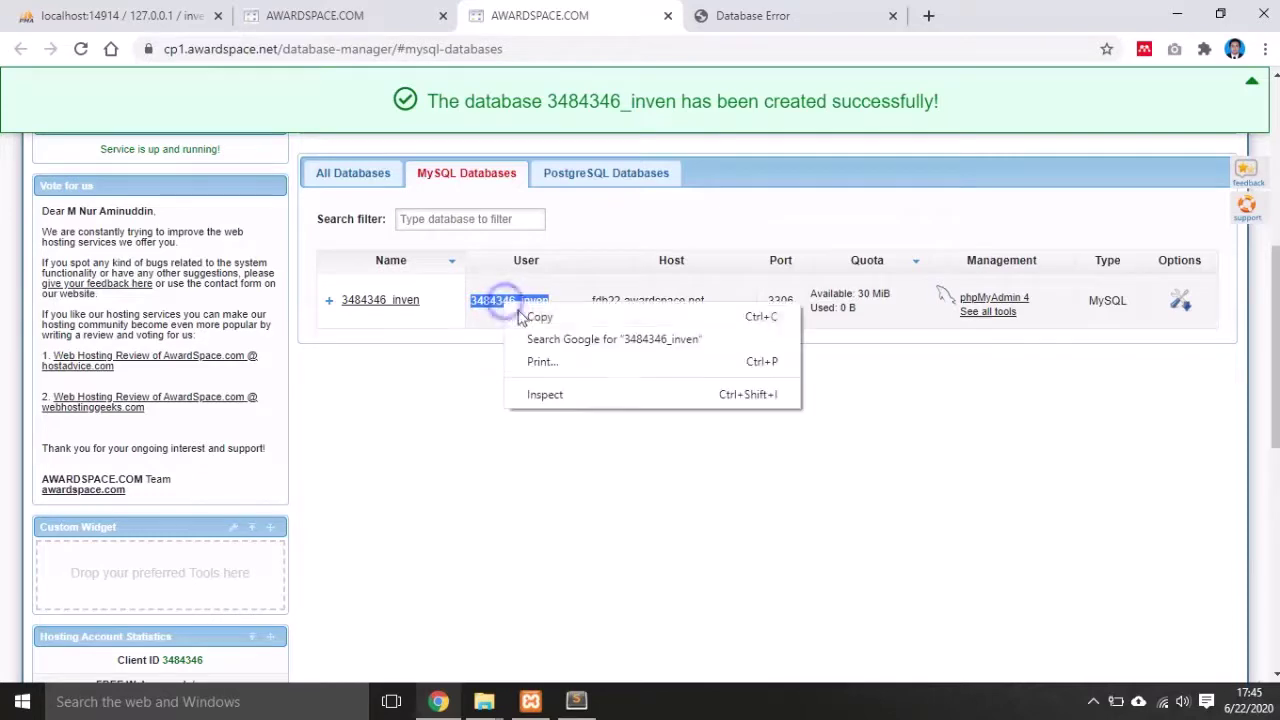
left_click(525, 318)
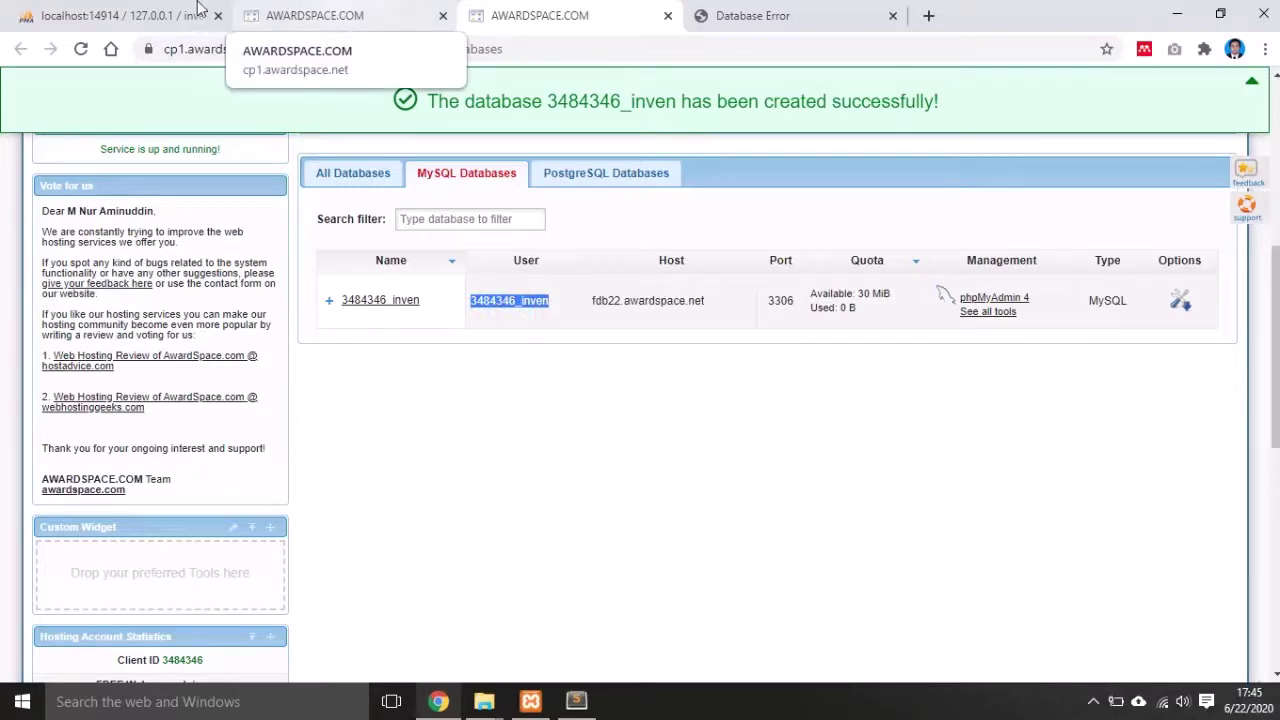
left_click(330, 15)
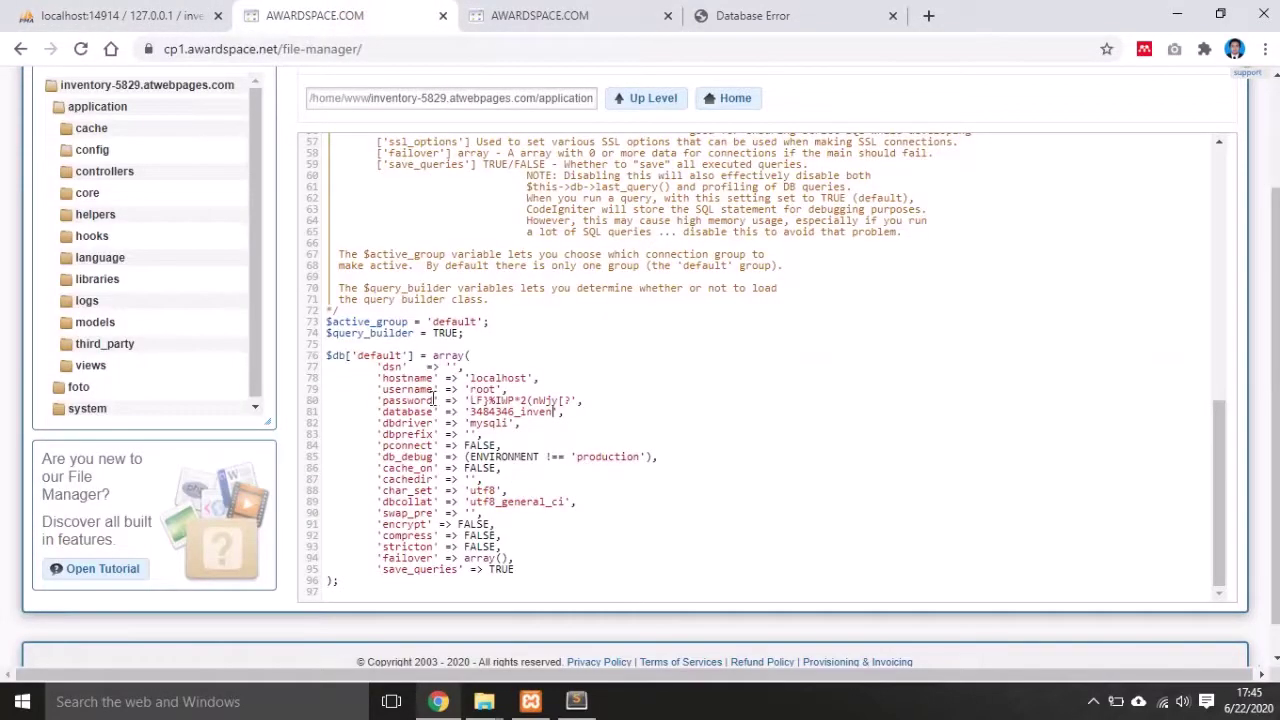
double_click(484, 390)
key("ctrl+v")
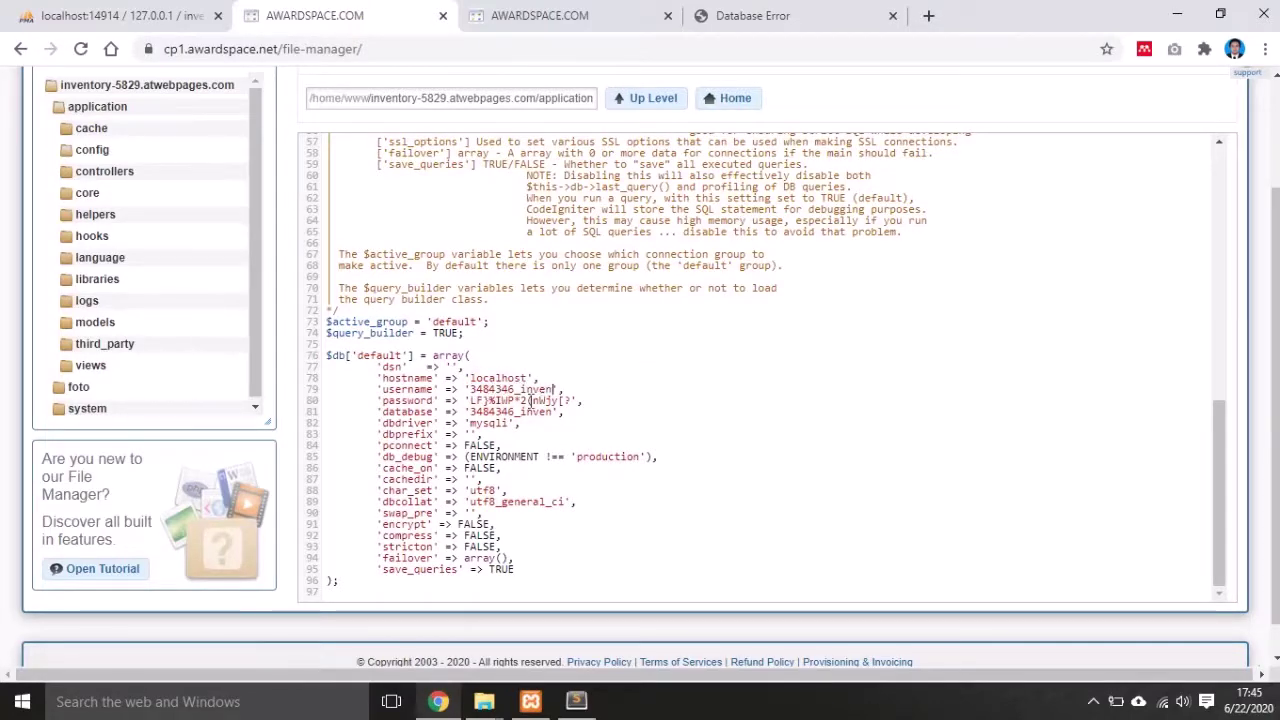
- Open the new inven database in phpMyAdmin and choose inventory_ol.sql from the Downloads folder as the file to import
left_click(525, 14)
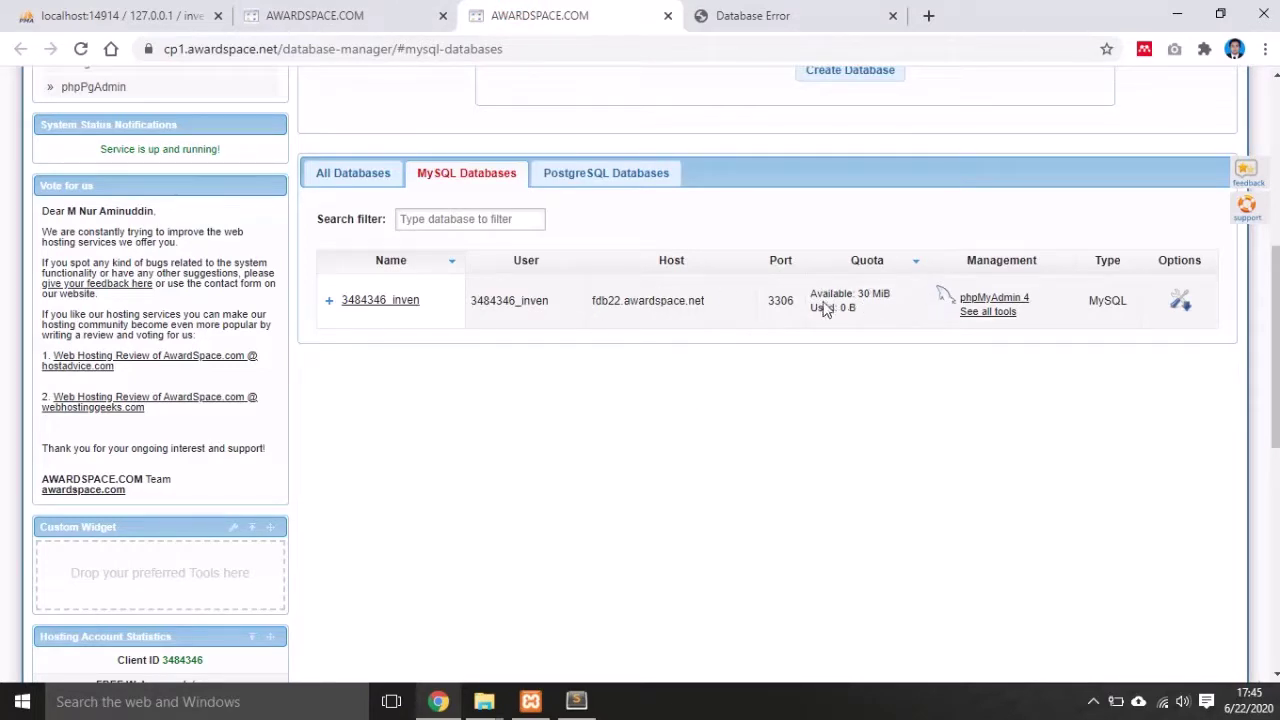
left_click(703, 389)
left_click(994, 299)
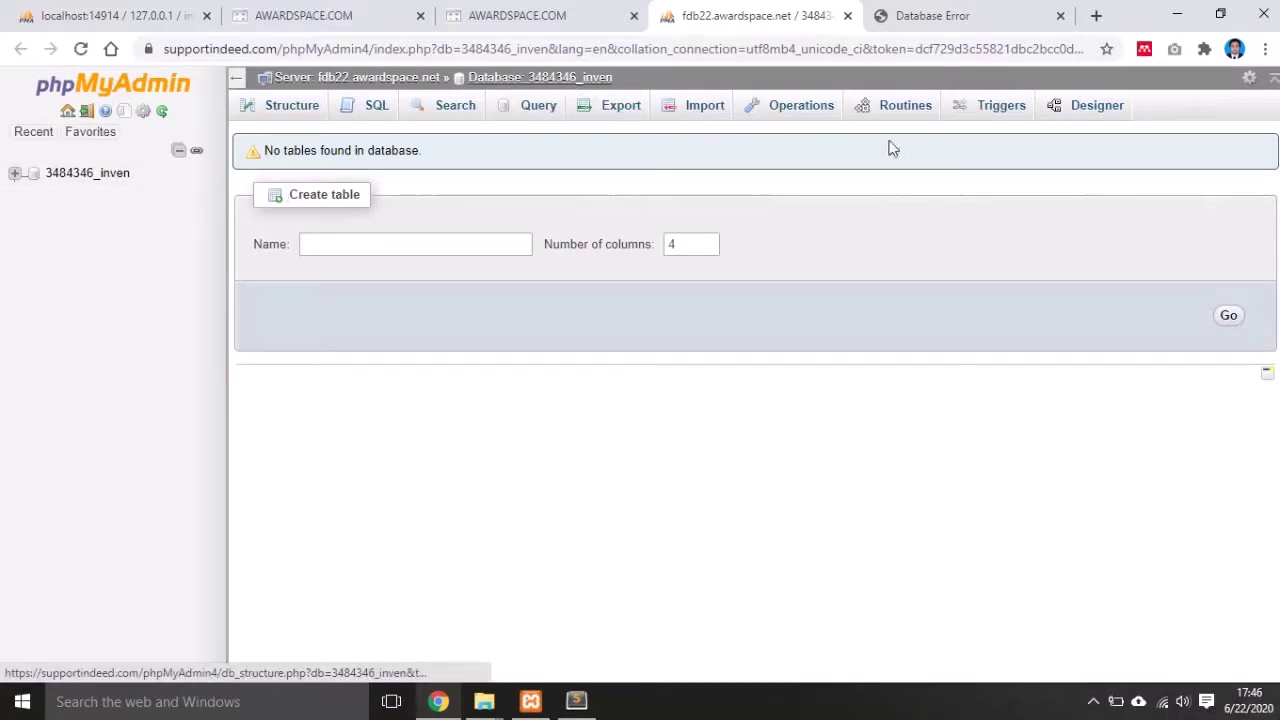
left_click(706, 115)
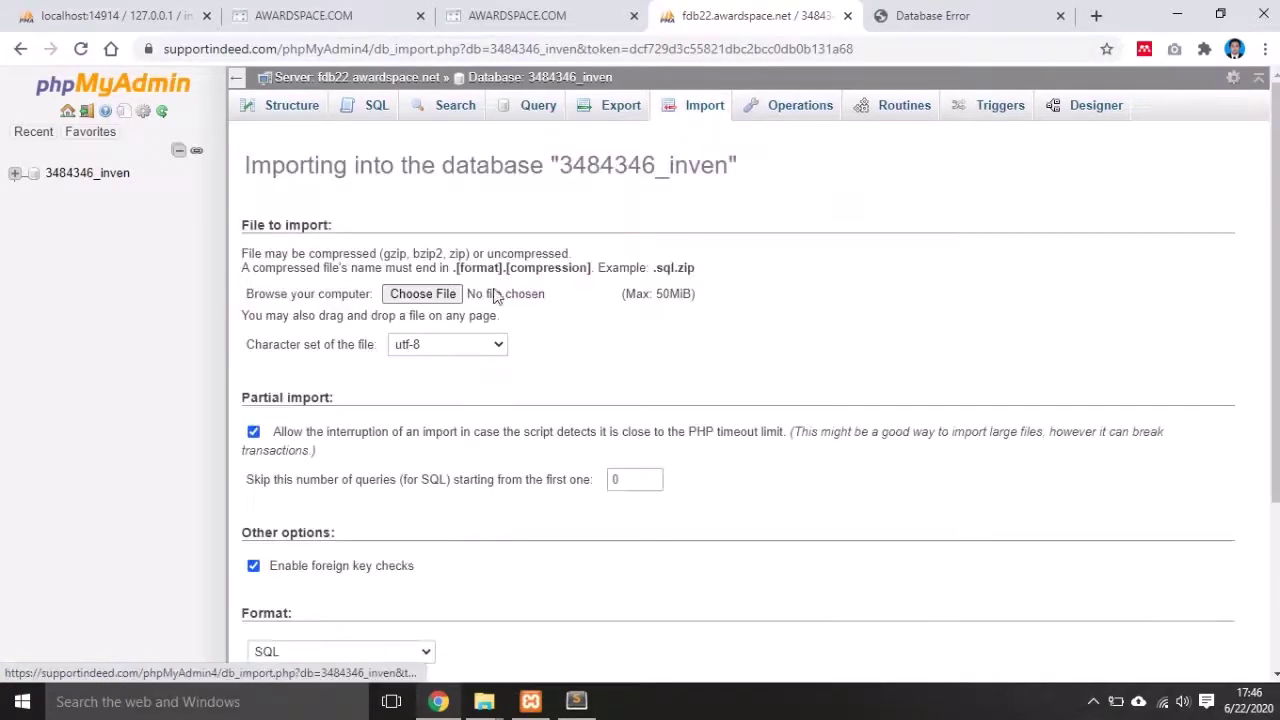
left_click(444, 296)
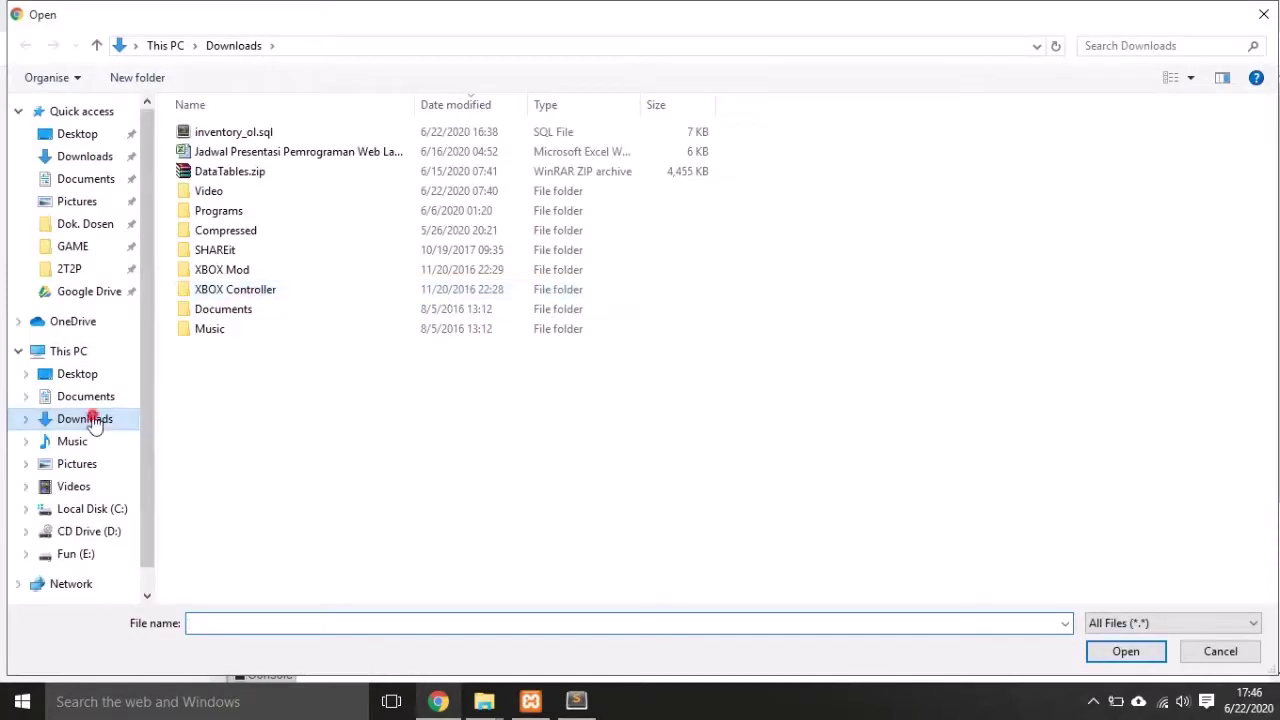
left_click(90, 419)
double_click(250, 131)
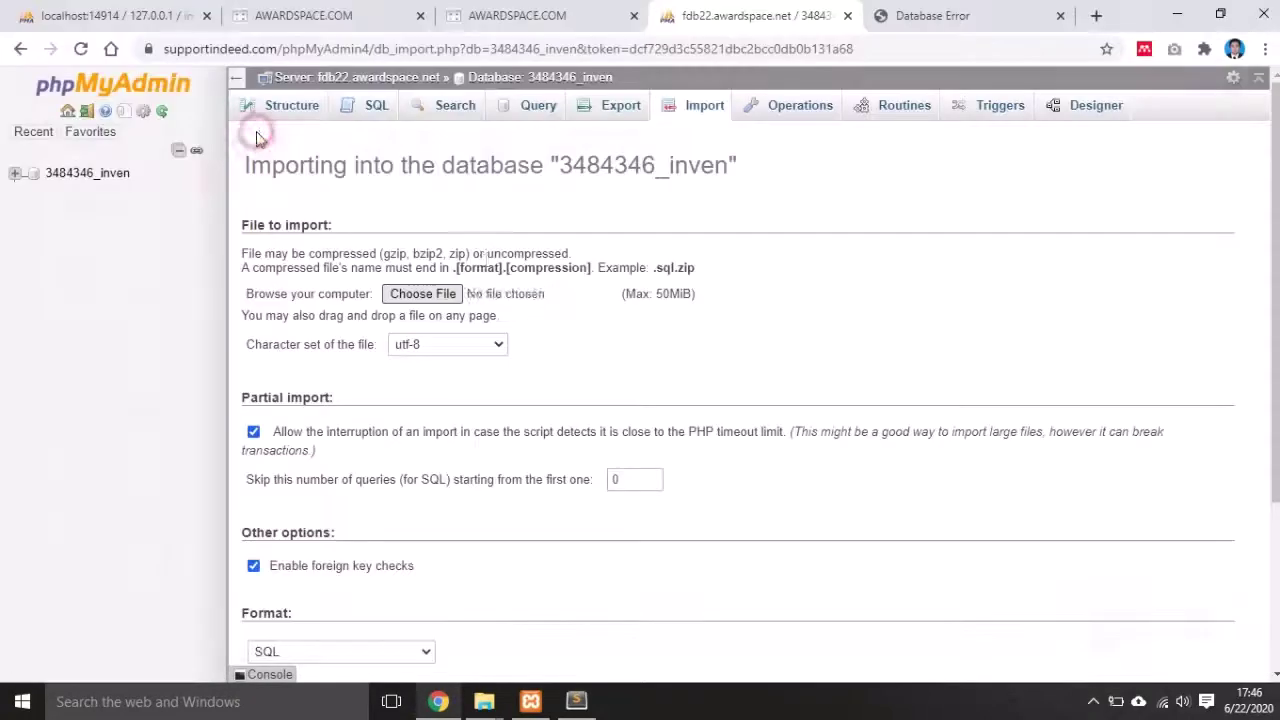
- Disable foreign key checks and run the SQL import of inventory_ol.sql into the inven database
scroll(518, 328, "down", 3)
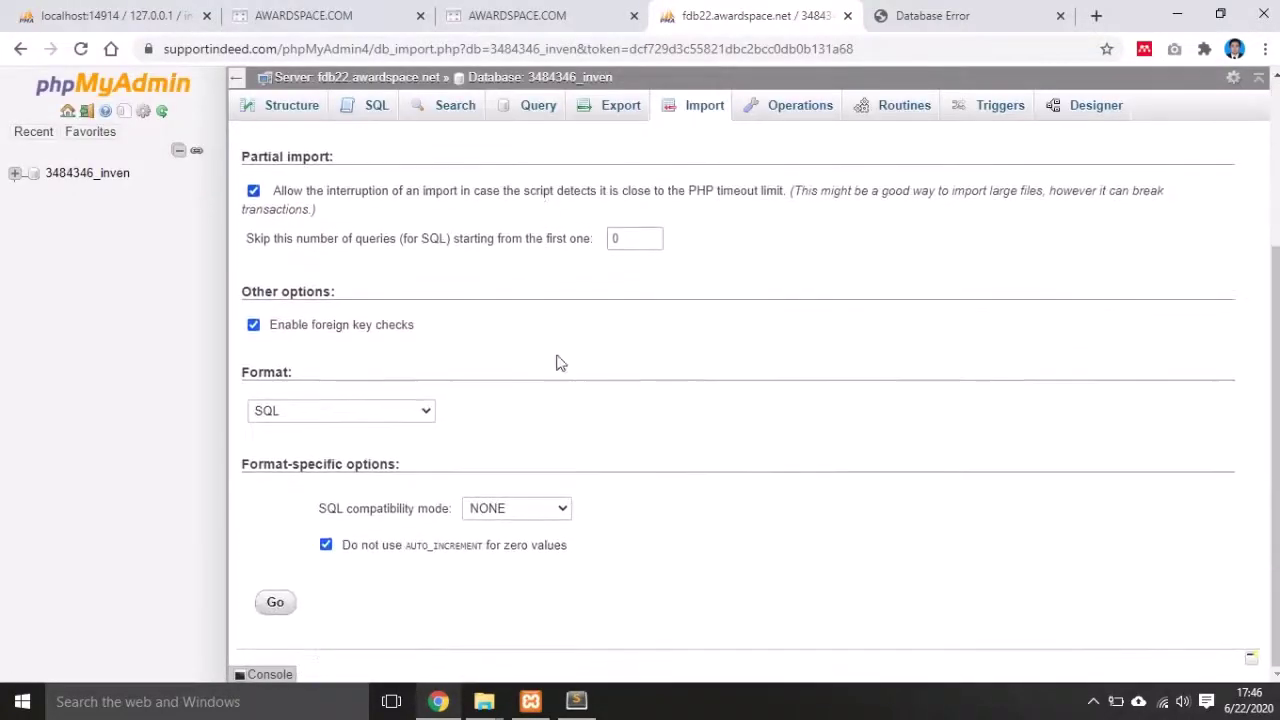
left_click(254, 326)
left_click(276, 606)
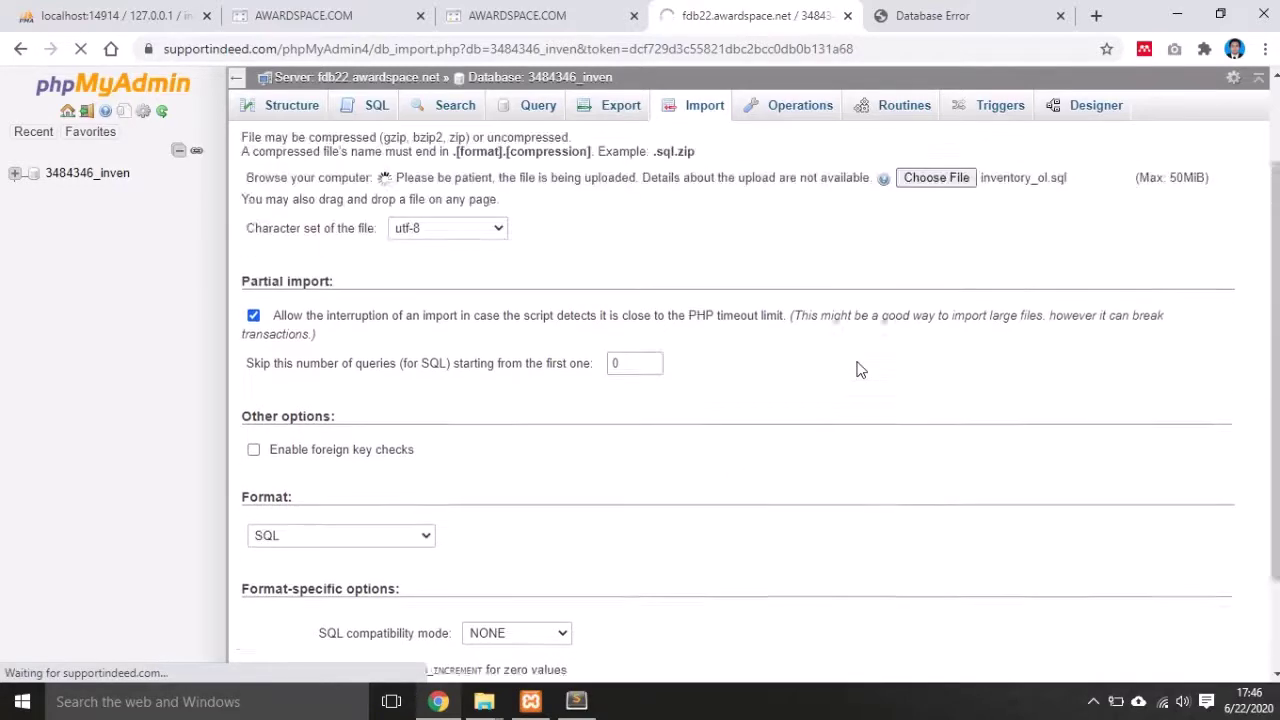
scroll(861, 370, "down", 3)
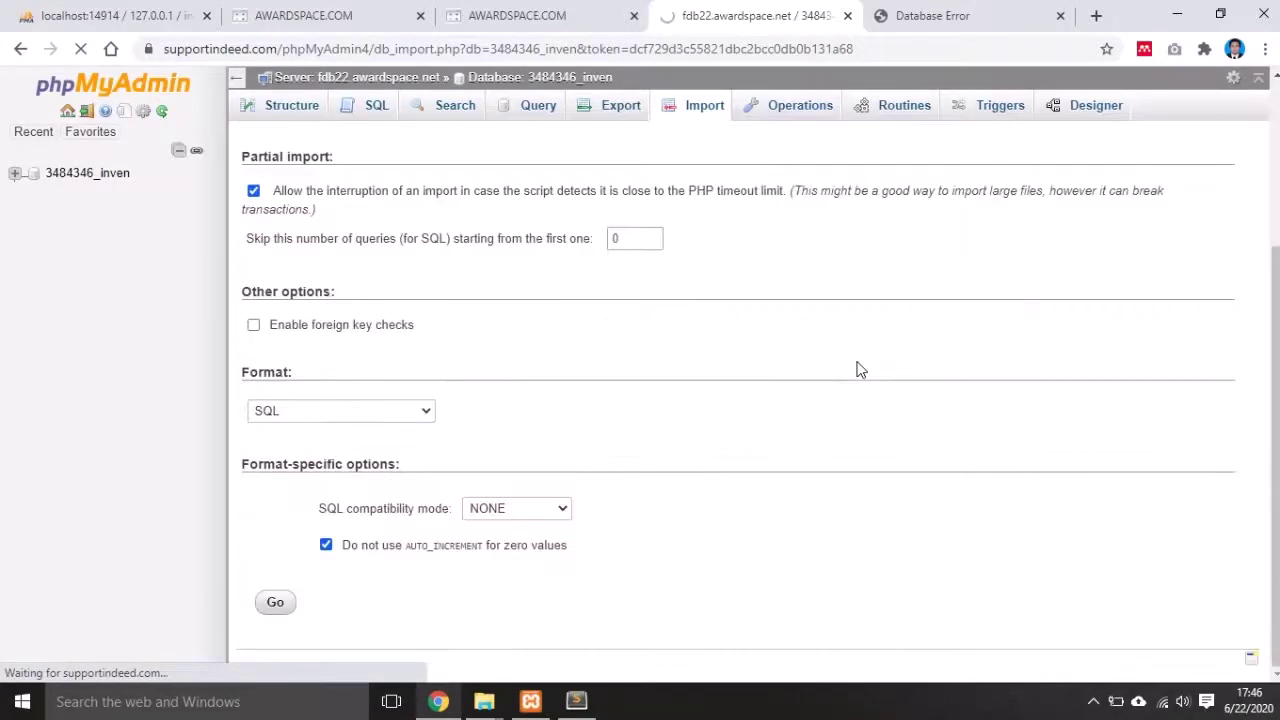
scroll(861, 370, "up", 3)
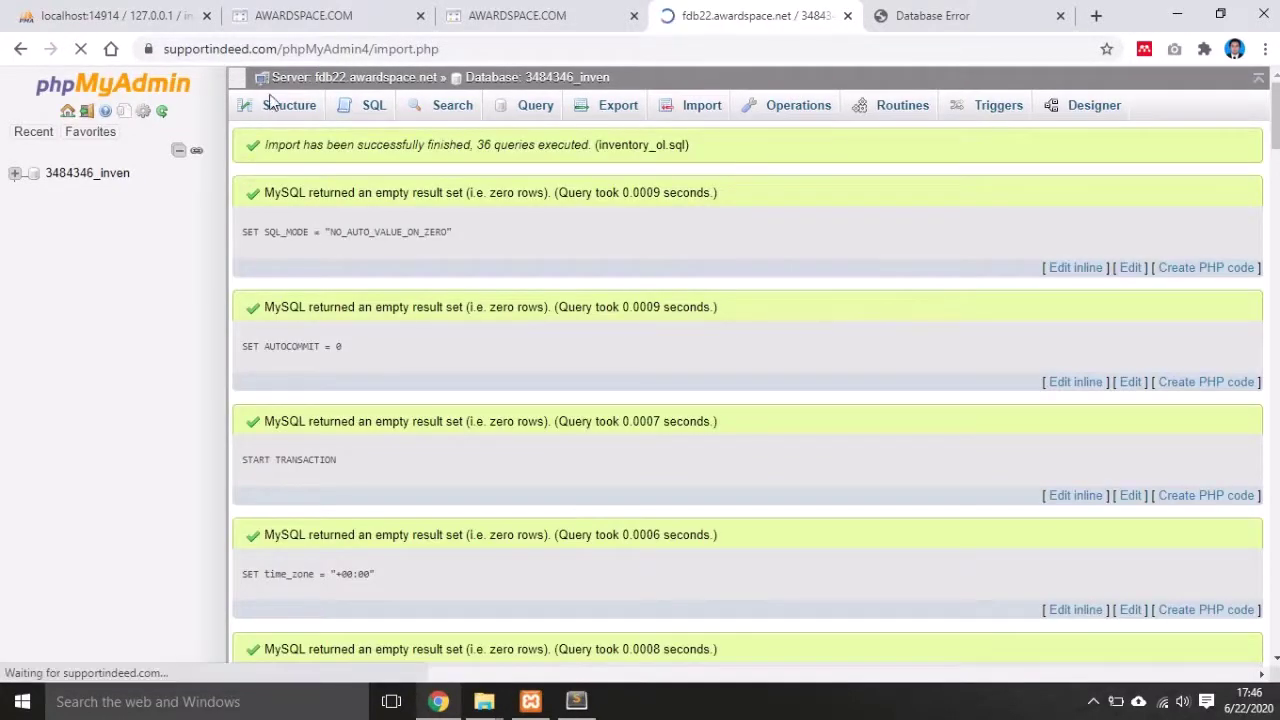
- Review the import's query results and show the table structure of the inven database
scroll(818, 395, "down", 15)
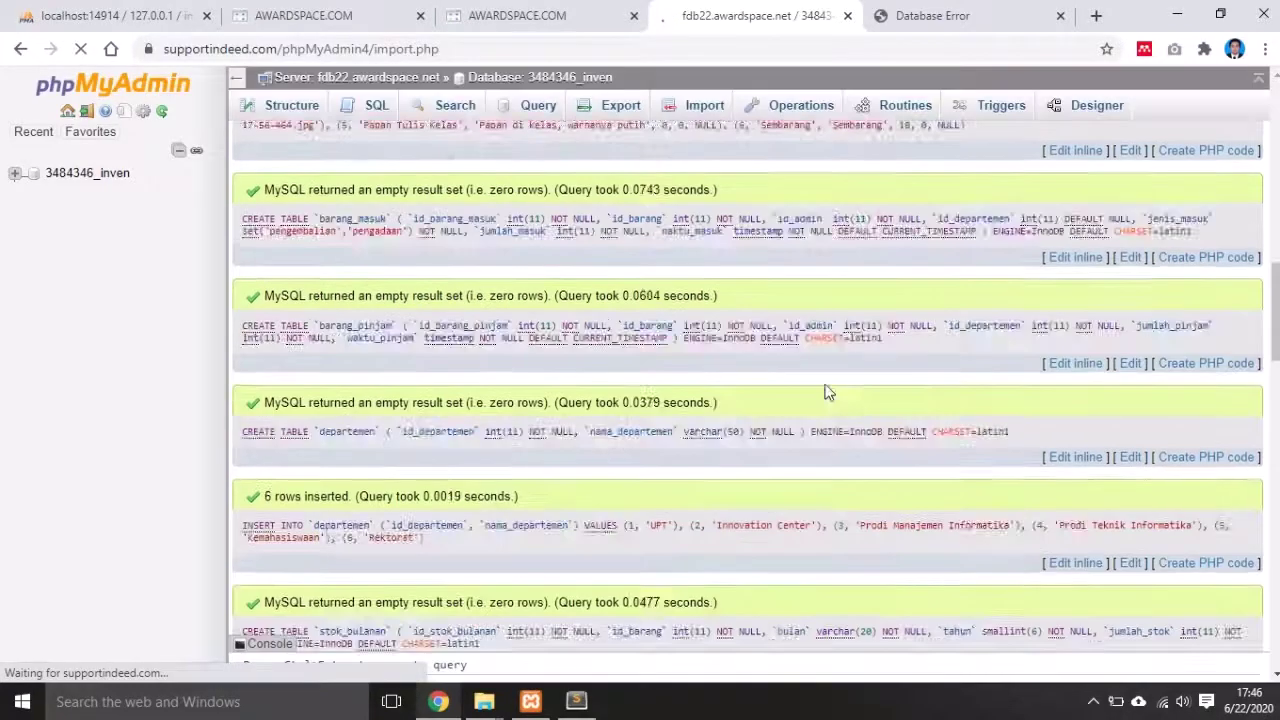
scroll(822, 391, "up", 3)
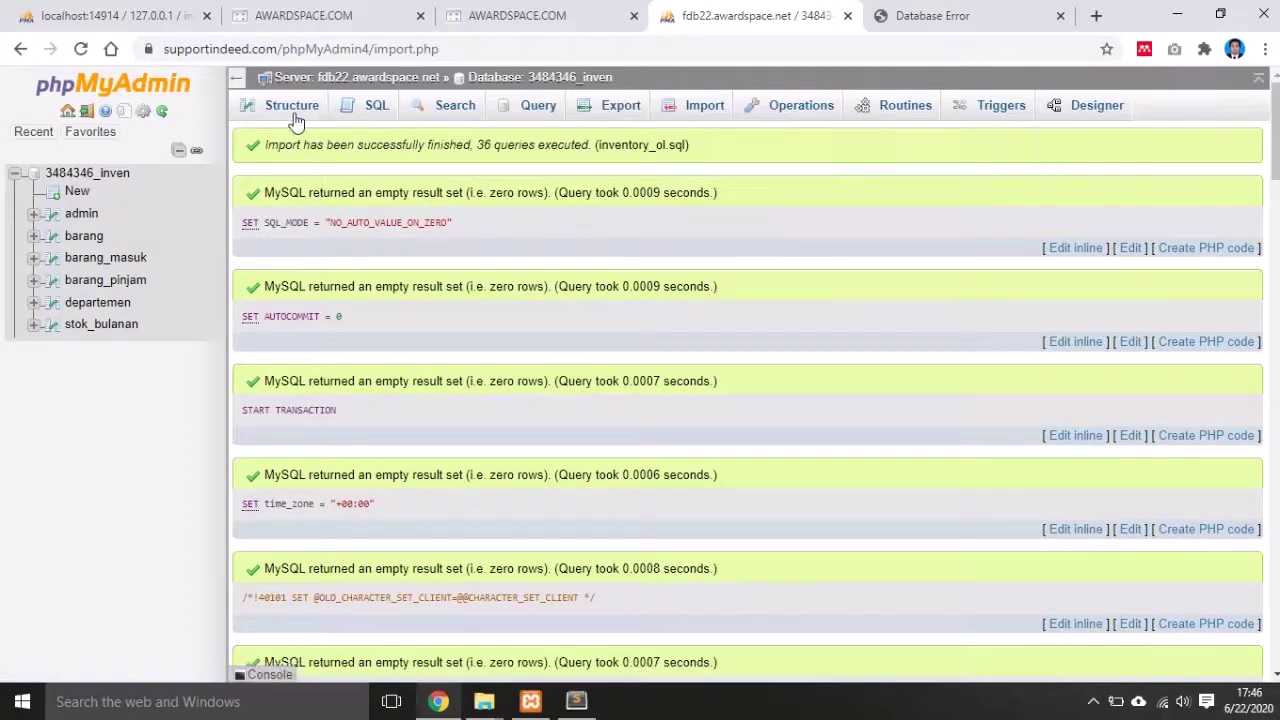
left_click(289, 117)
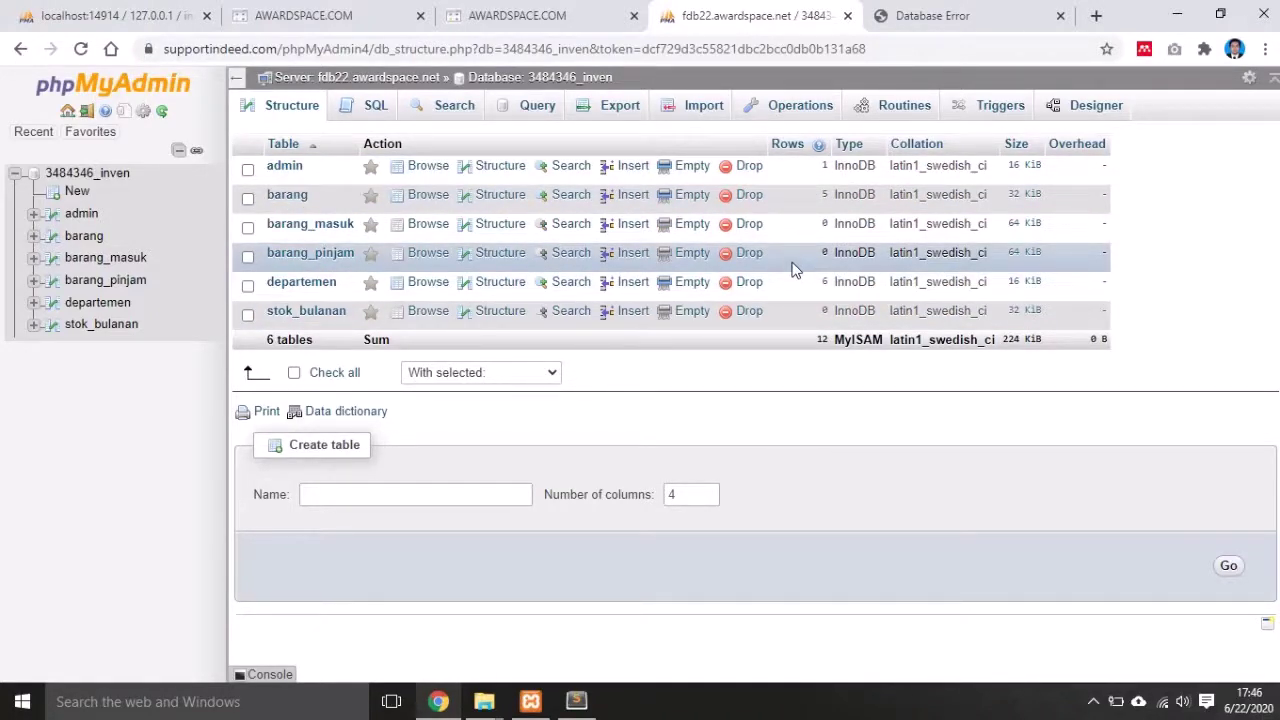
- Return to database.php in the file manager and save its updated connection settings
left_click(571, 10)
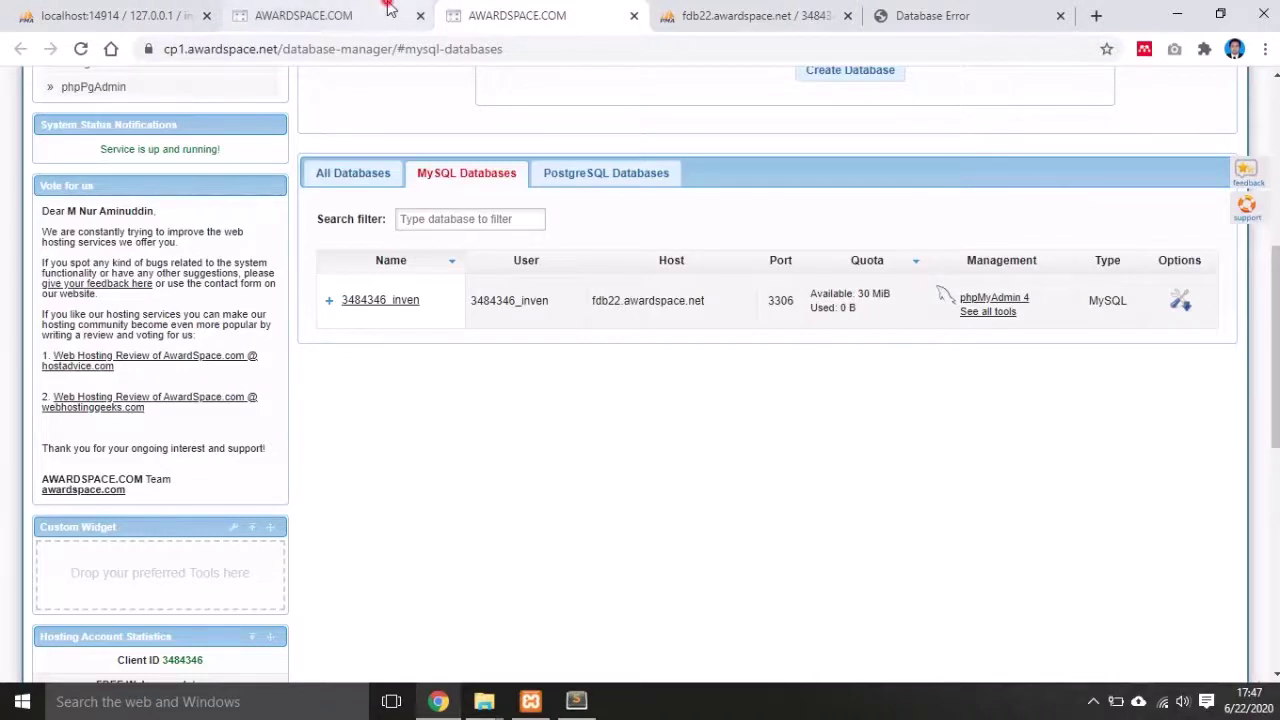
left_click(320, 15)
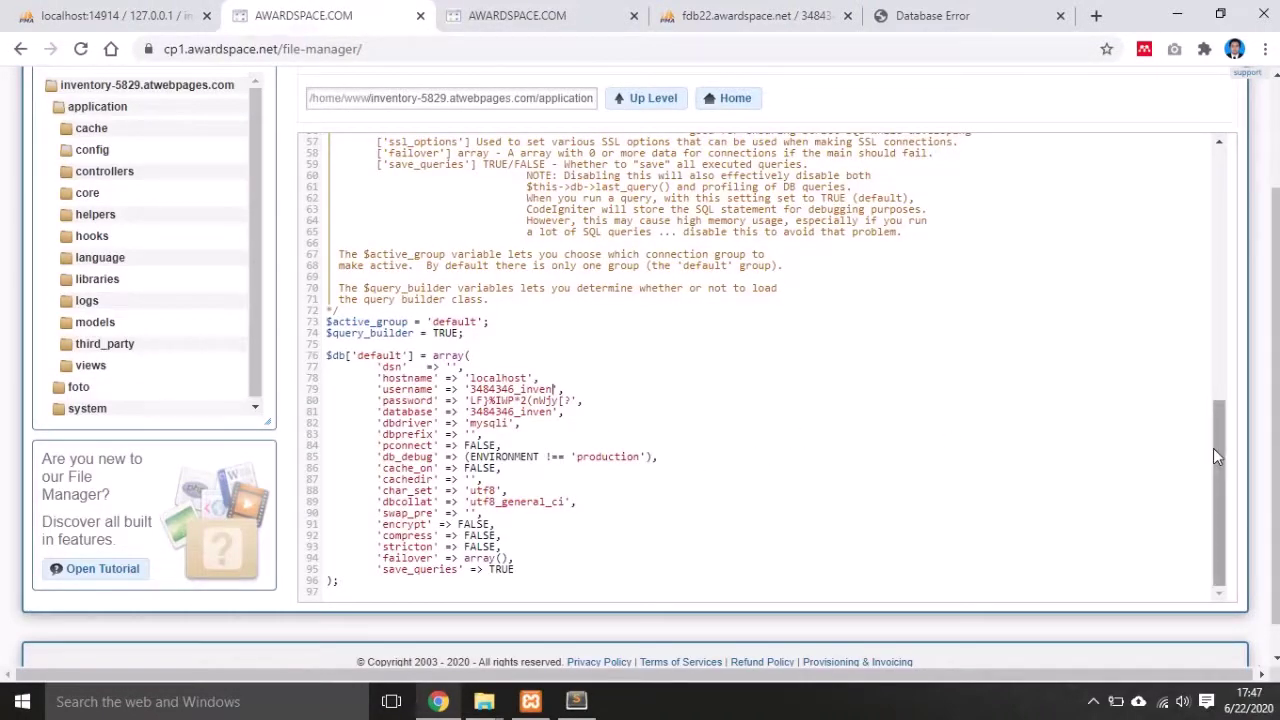
left_click(1274, 372)
left_click_drag(1274, 372, 1274, 266)
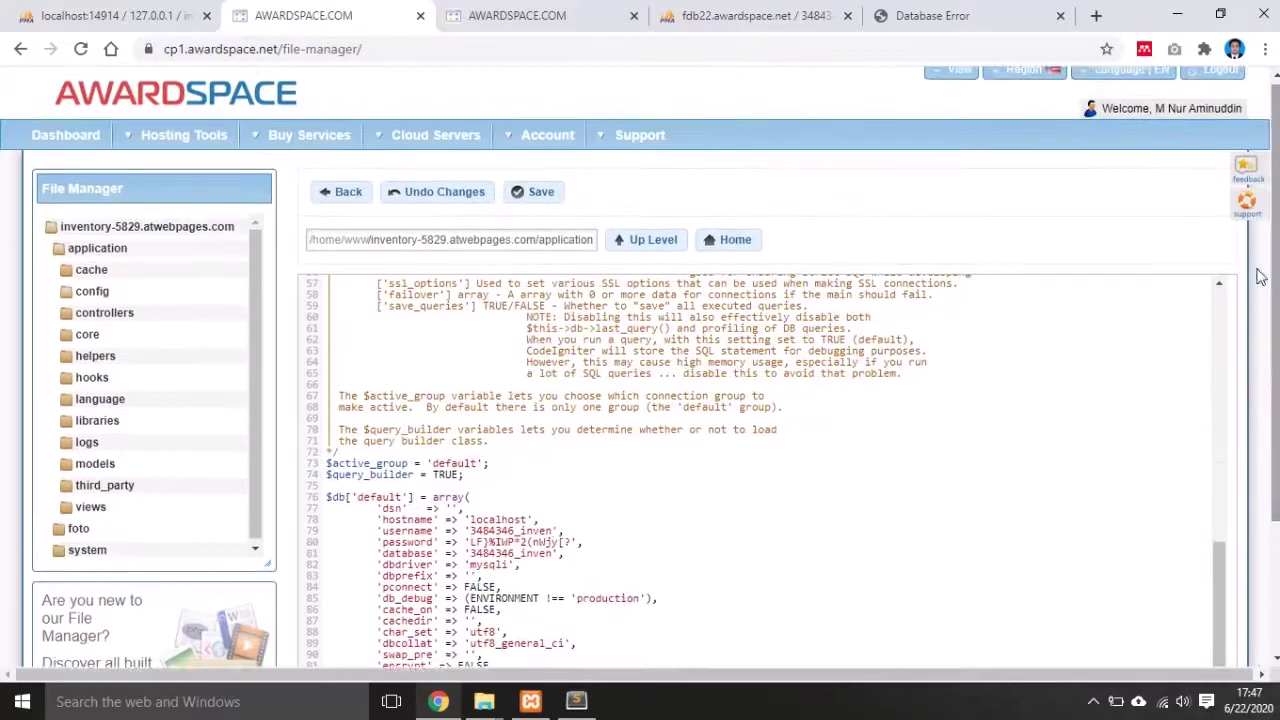
left_click(550, 192)
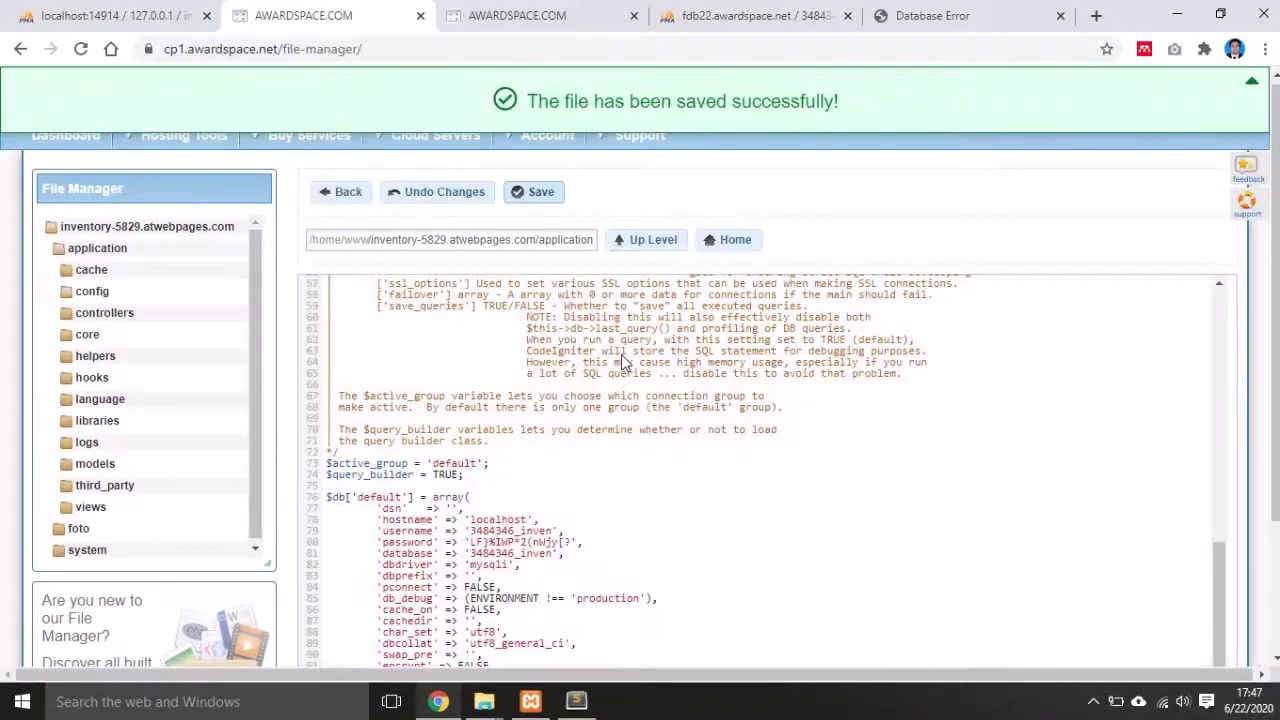
- Check how inventory-5829.atwebpages.com loads with the saved database settings and examine the page's messages
left_click(940, 15)
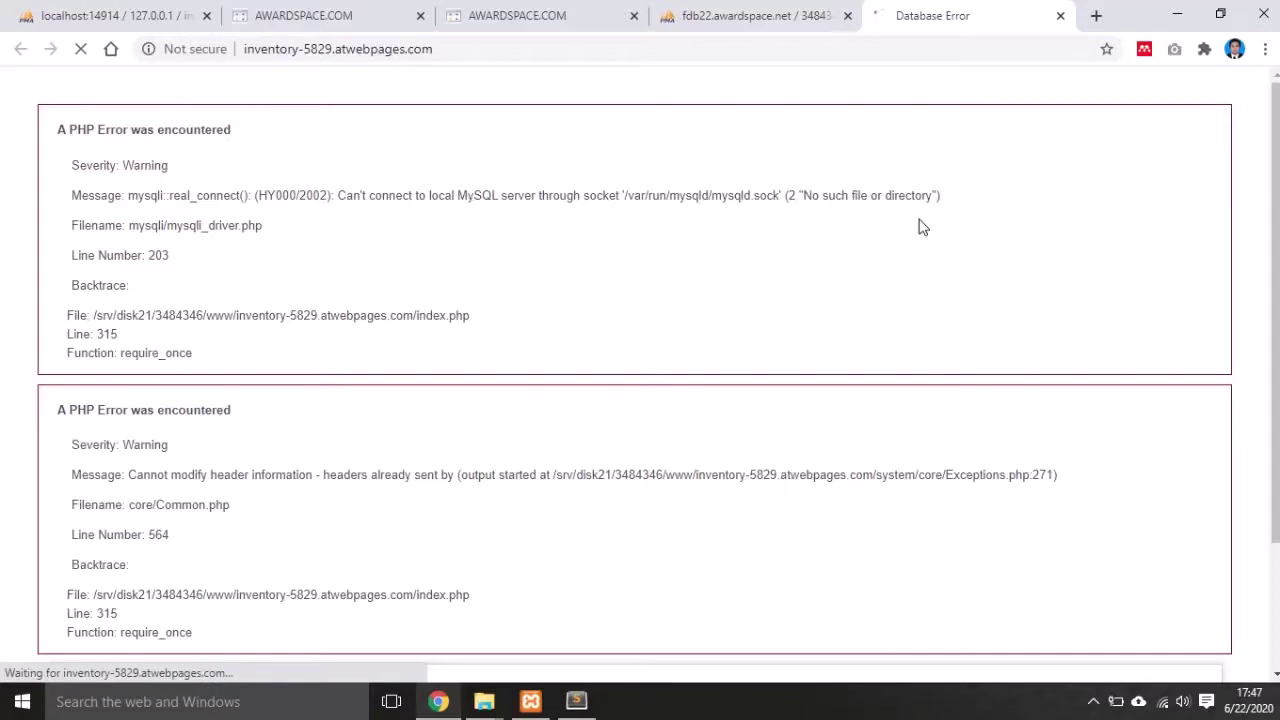
scroll(947, 280, "down", 2)
scroll(947, 280, "up", 2)
scroll(786, 252, "down", 1)
scroll(786, 252, "up", 1)
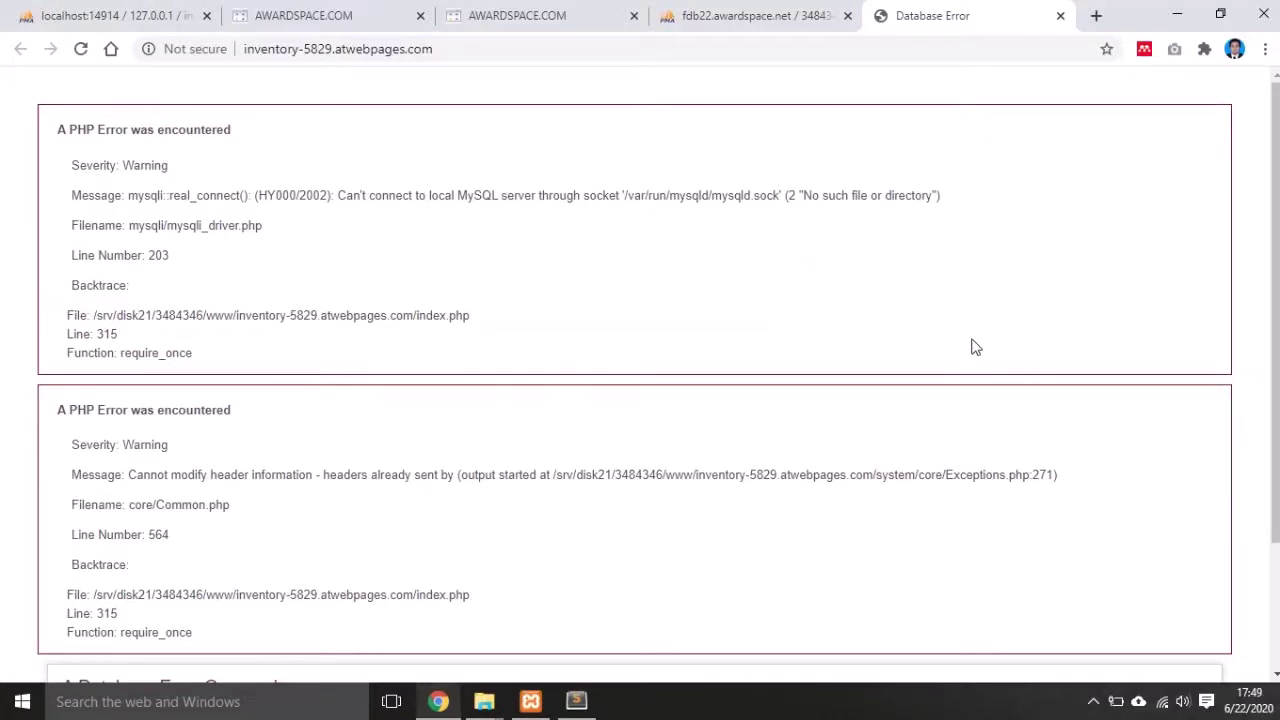
left_click(975, 347)
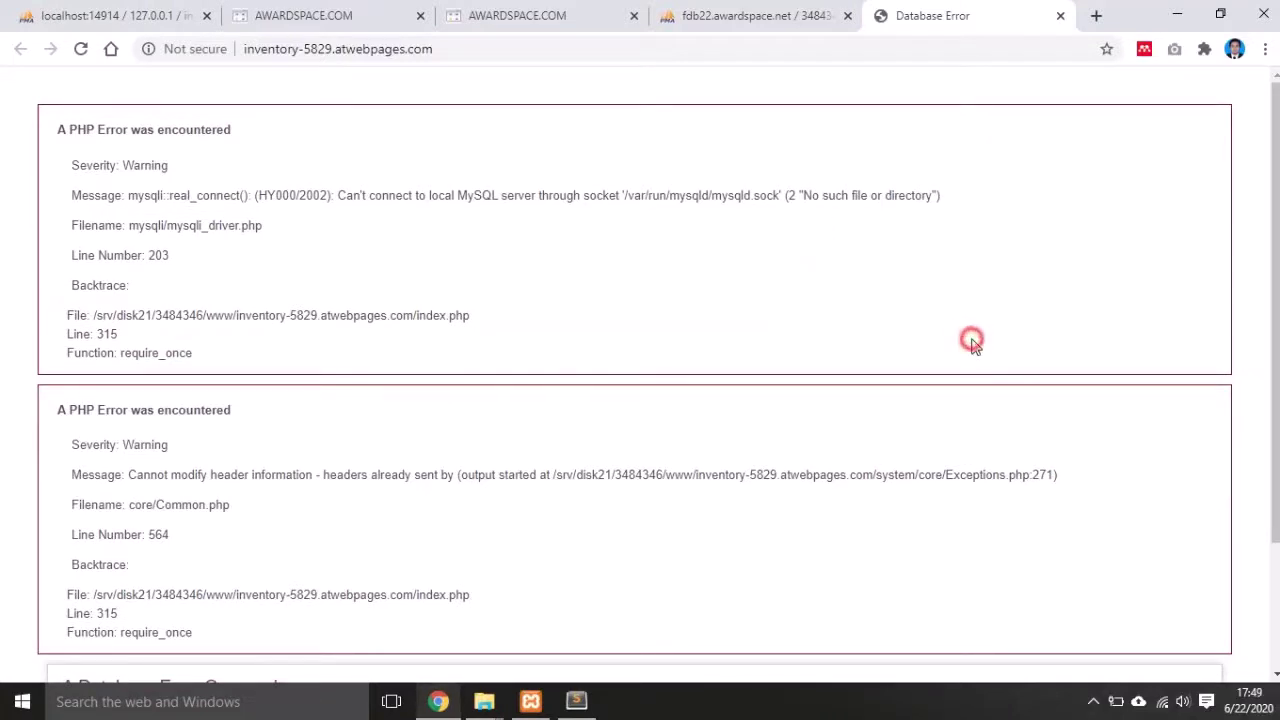
- Show the connection details of the inven database in the MySQL database list and examine its host and user
left_click(546, 12)
scroll(700, 310, "up", 3)
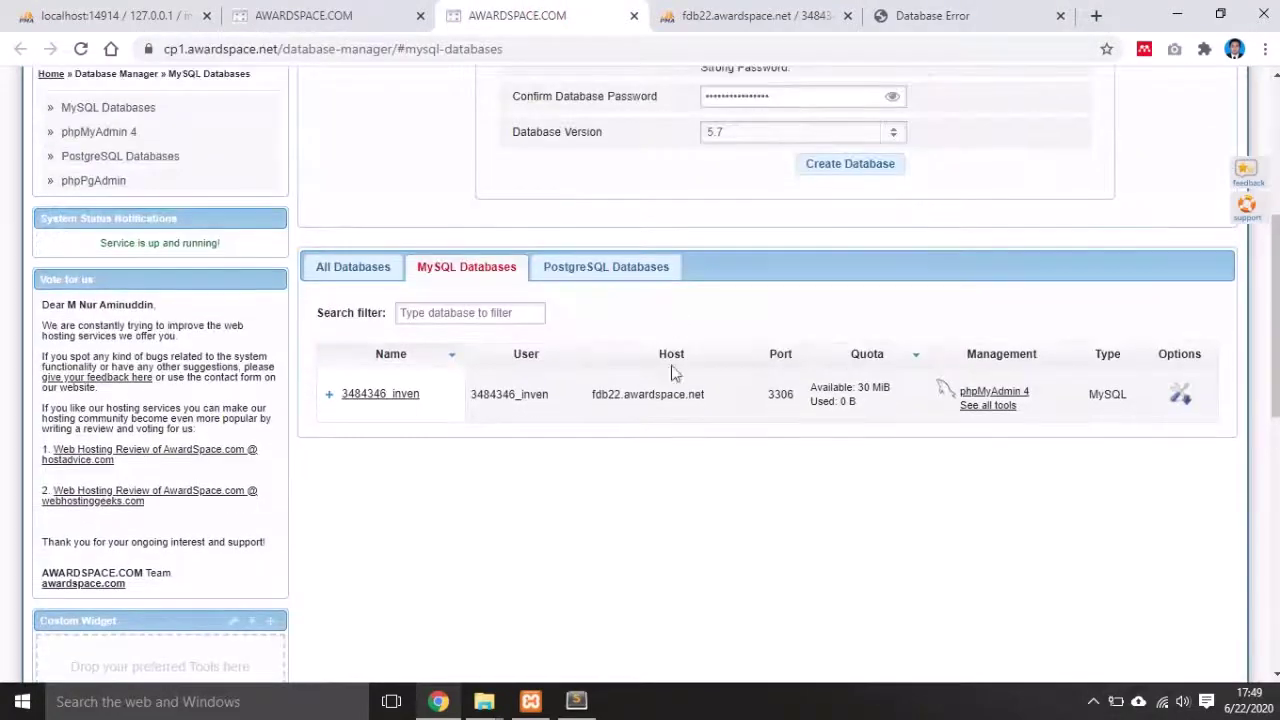
left_click(1180, 396)
scroll(683, 358, "down", 2)
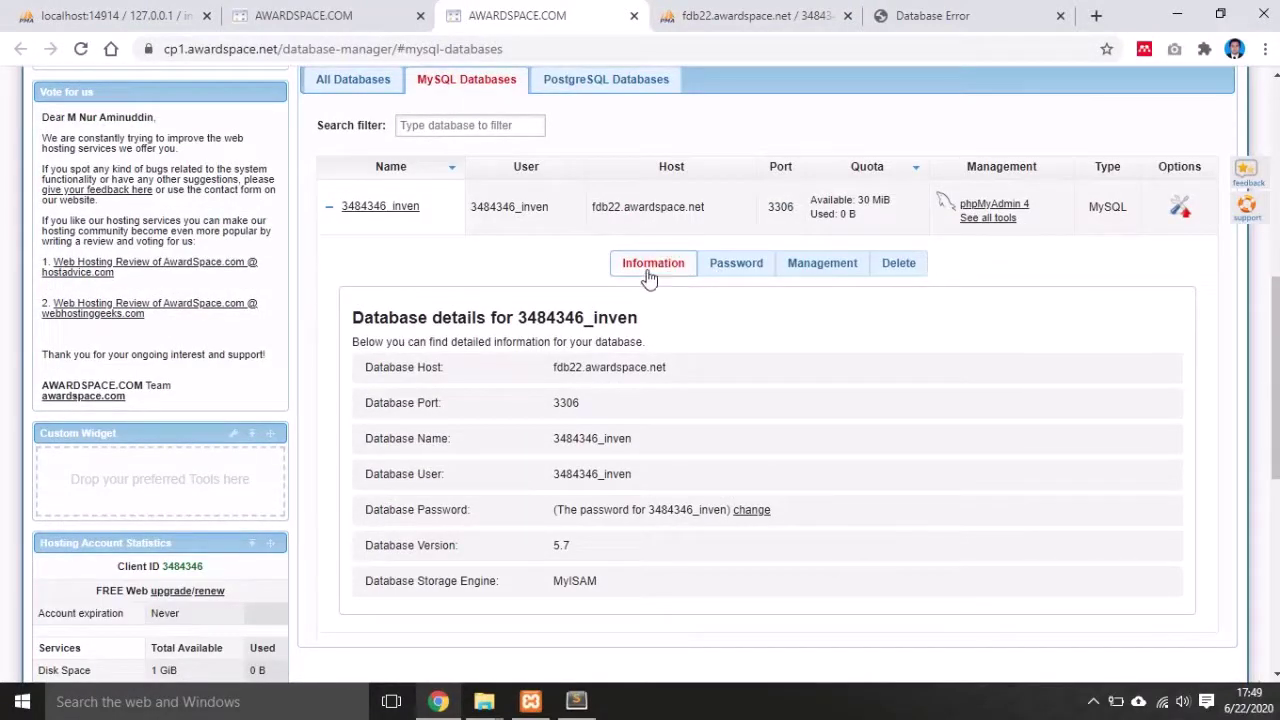
scroll(690, 330, "down", 2)
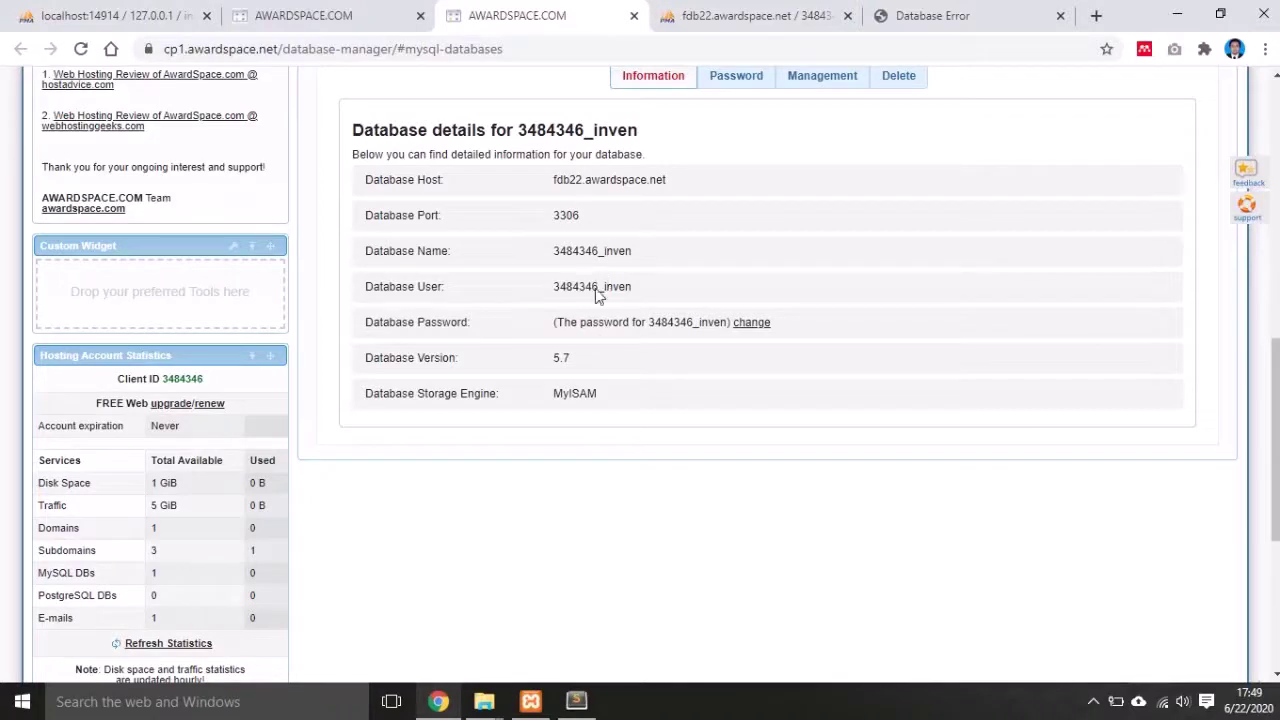
scroll(592, 365, "up", 2)
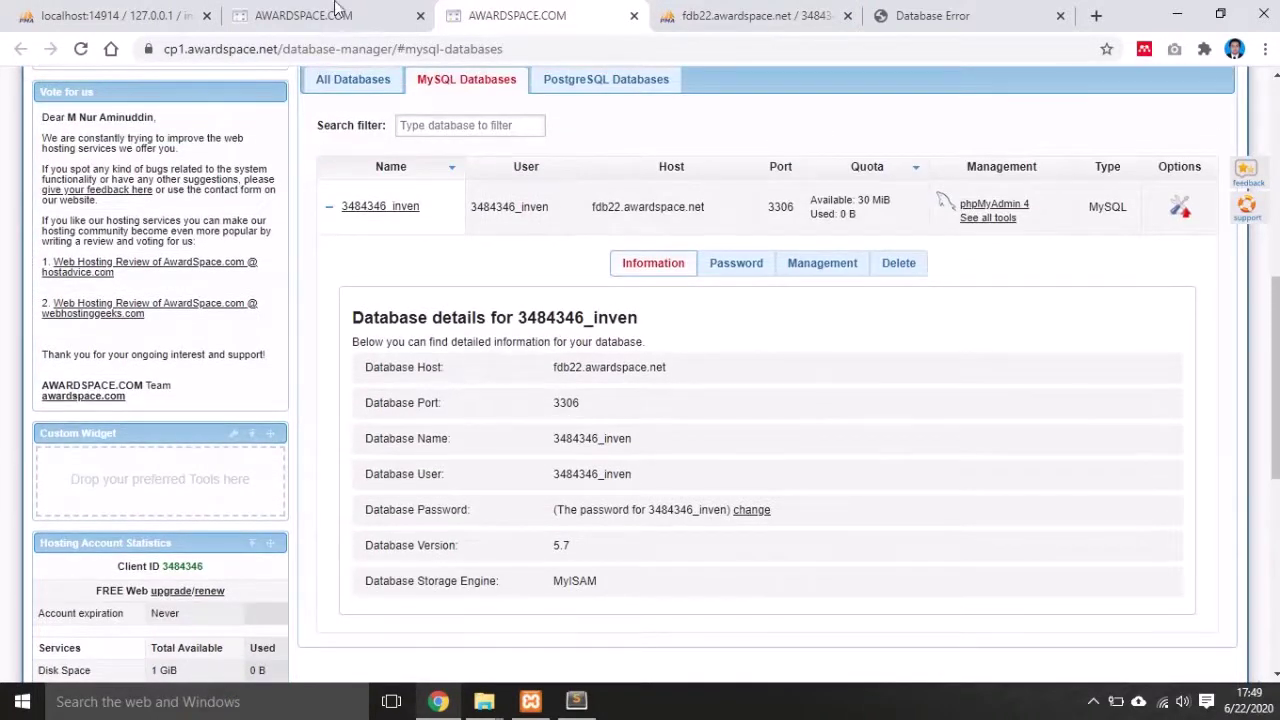
- Set the hostname in database.php to fdb22.awardspace.net, copied from the database details, and save the file
left_click(337, 12)
left_click(530, 15)
left_click_drag(553, 371, 668, 378)
key("ctrl+c")
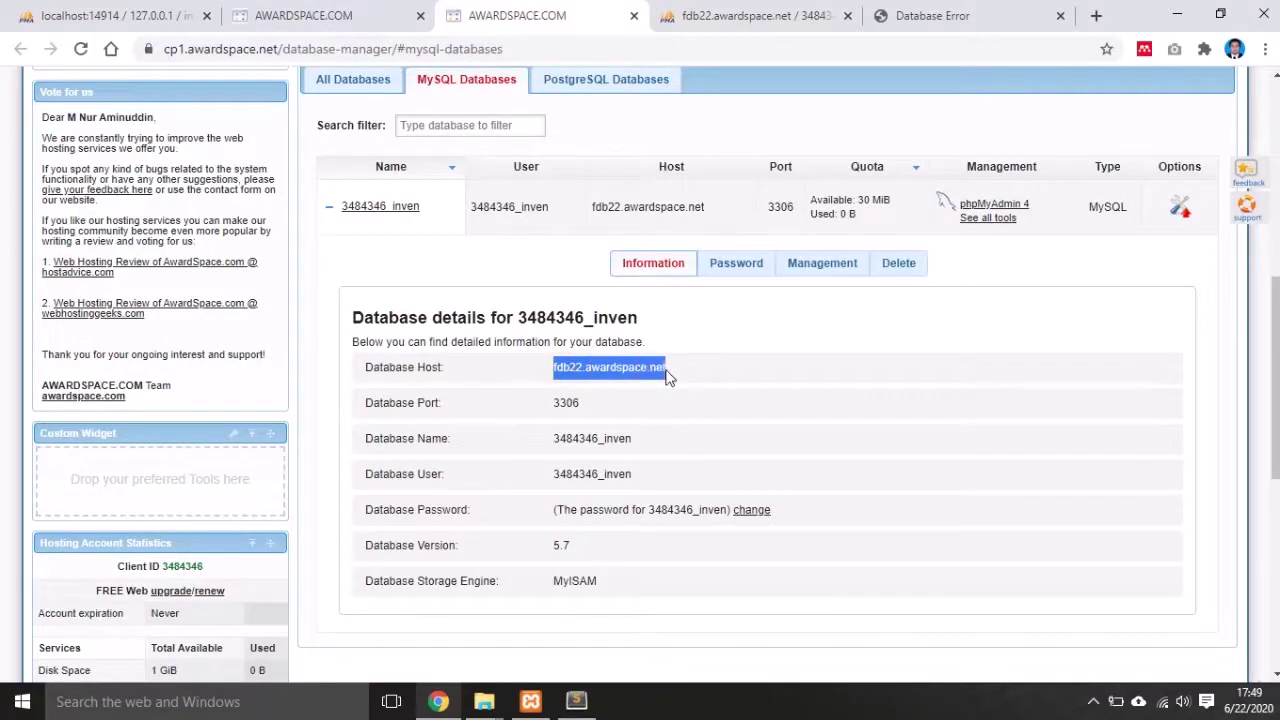
left_click(405, 10)
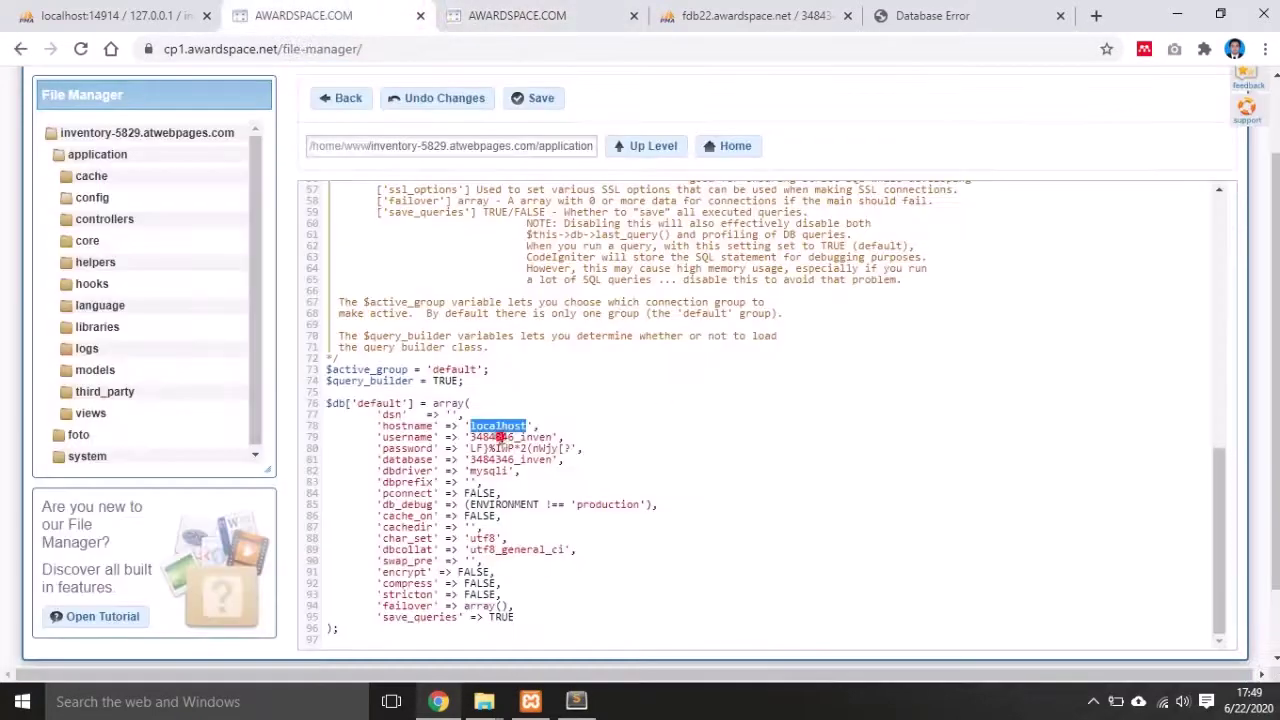
double_click(495, 427)
key("ctrl+v")
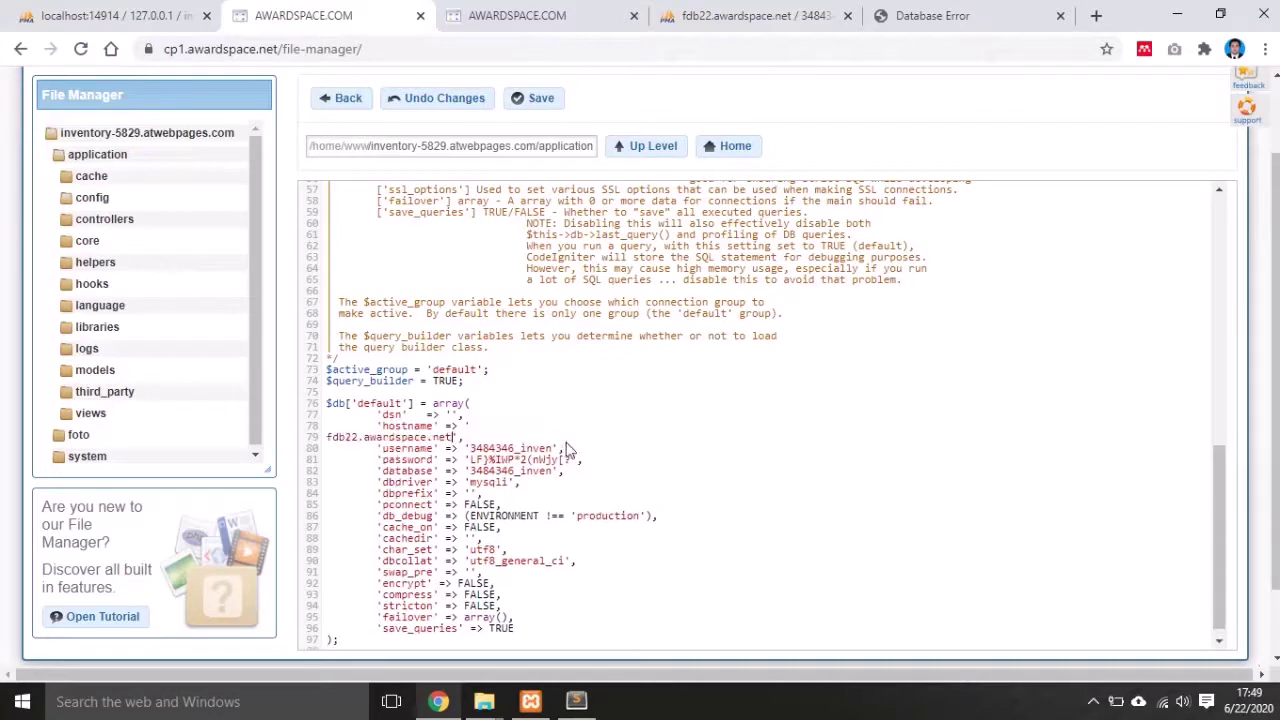
left_click(505, 425)
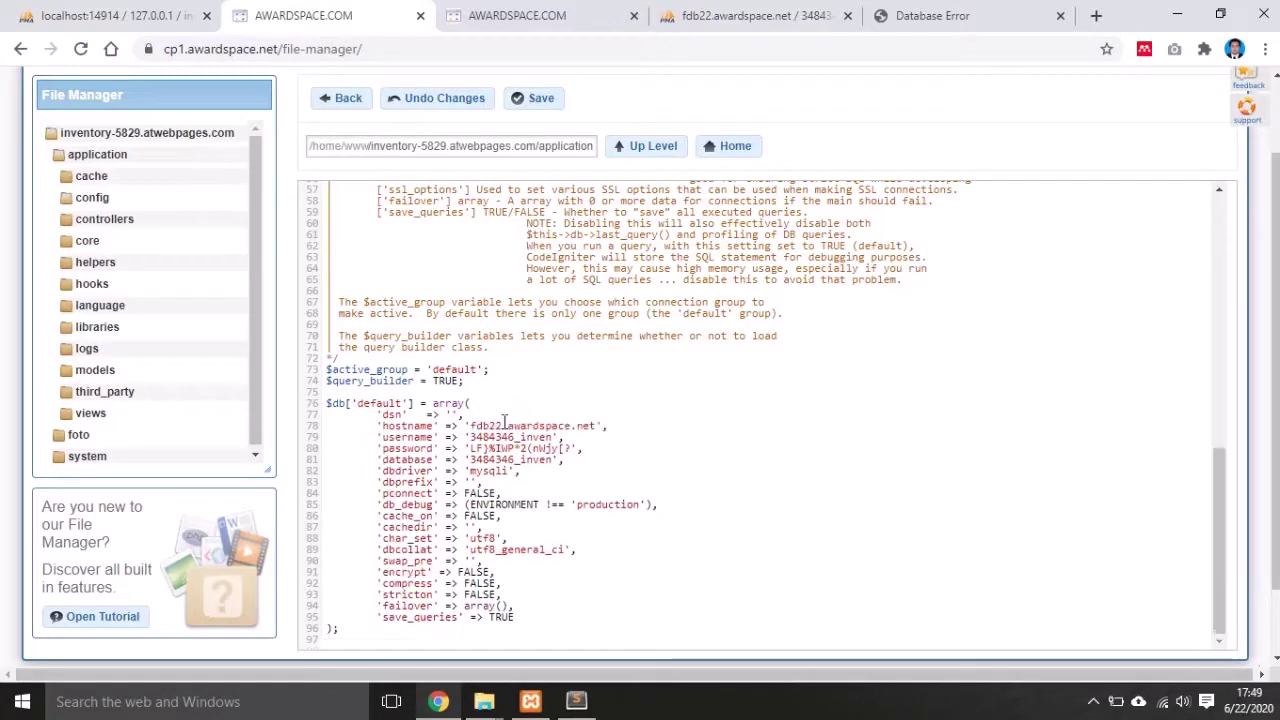
key("Delete")
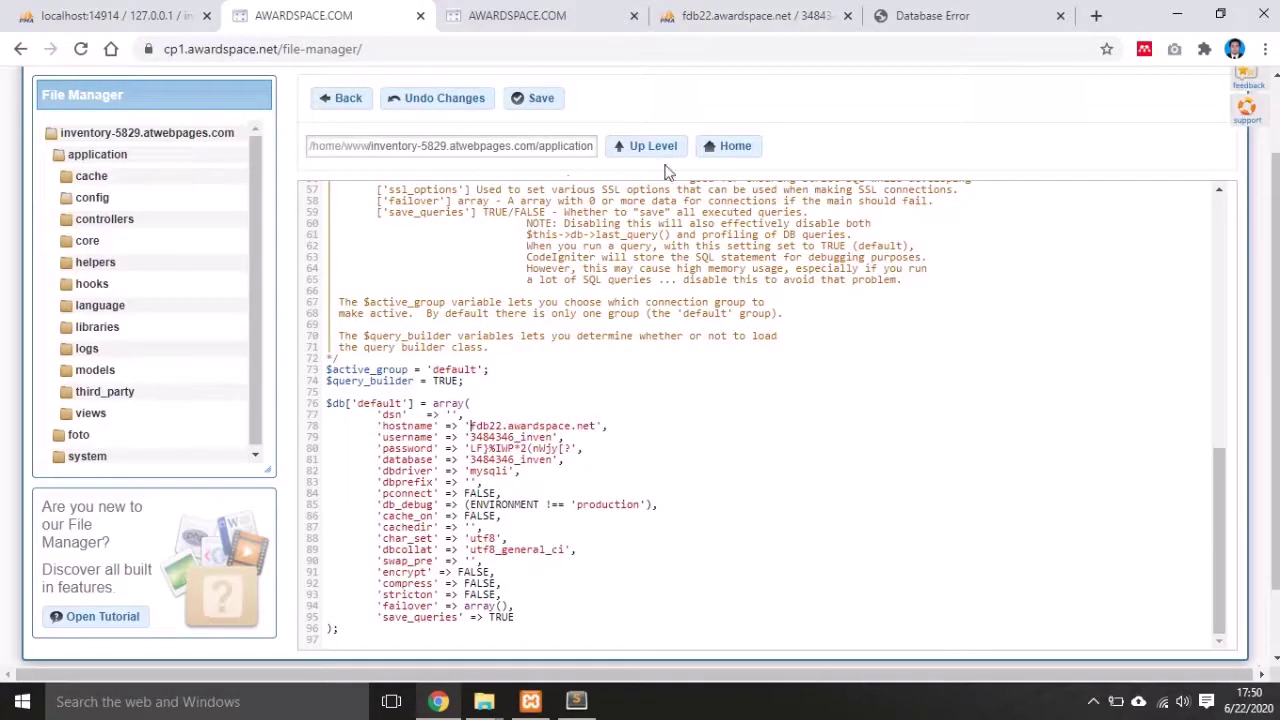
left_click(532, 97)
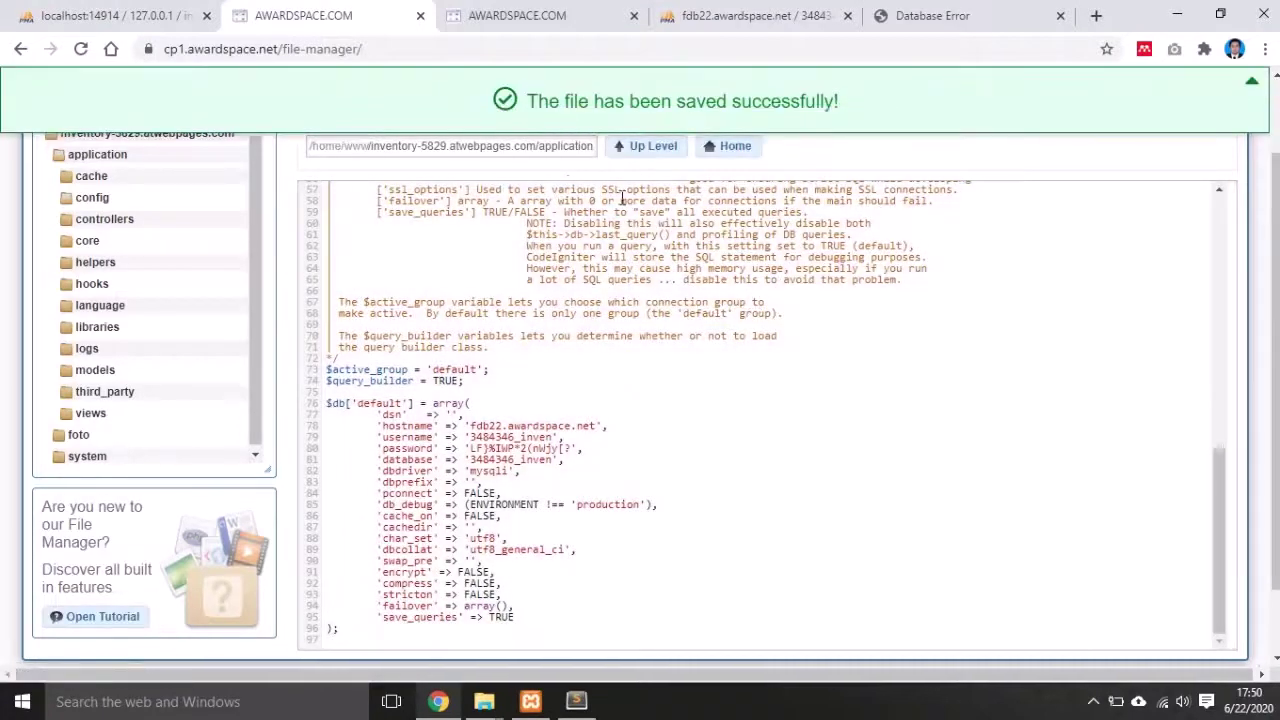
- Reload inventory-5829.atwebpages.com to check the site with the new database hostname
left_click(550, 26)
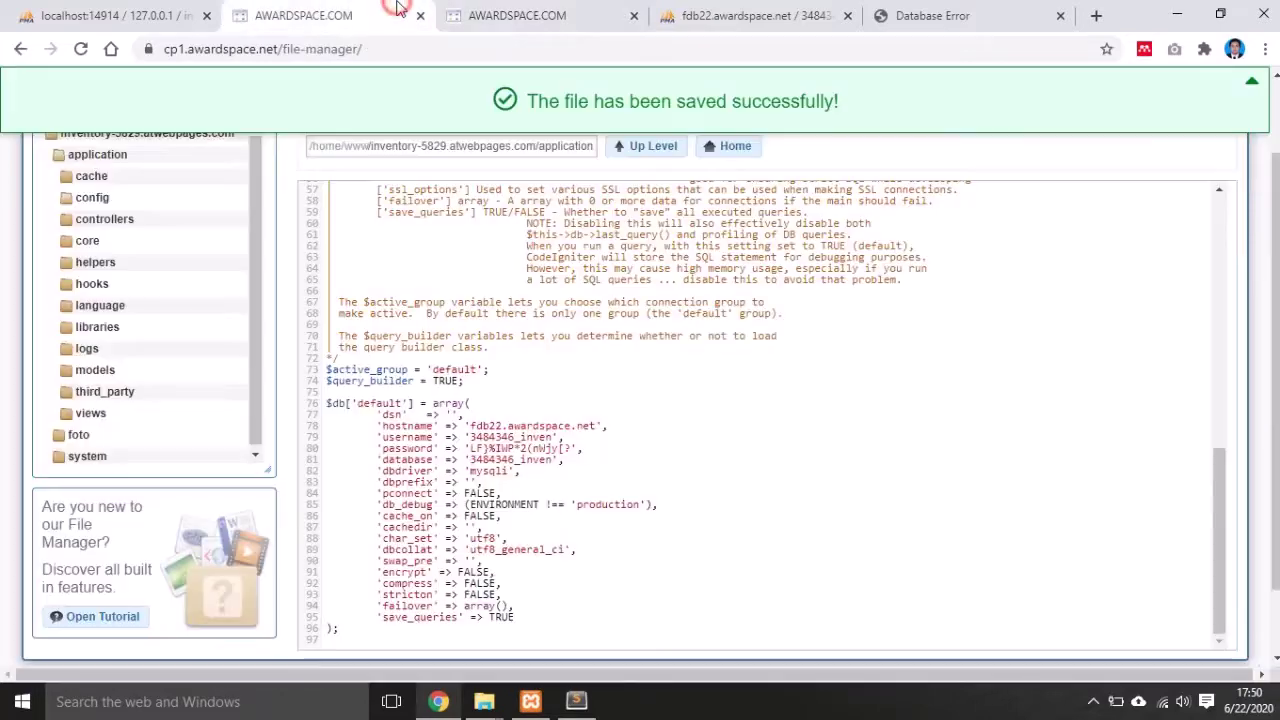
left_click(405, 14)
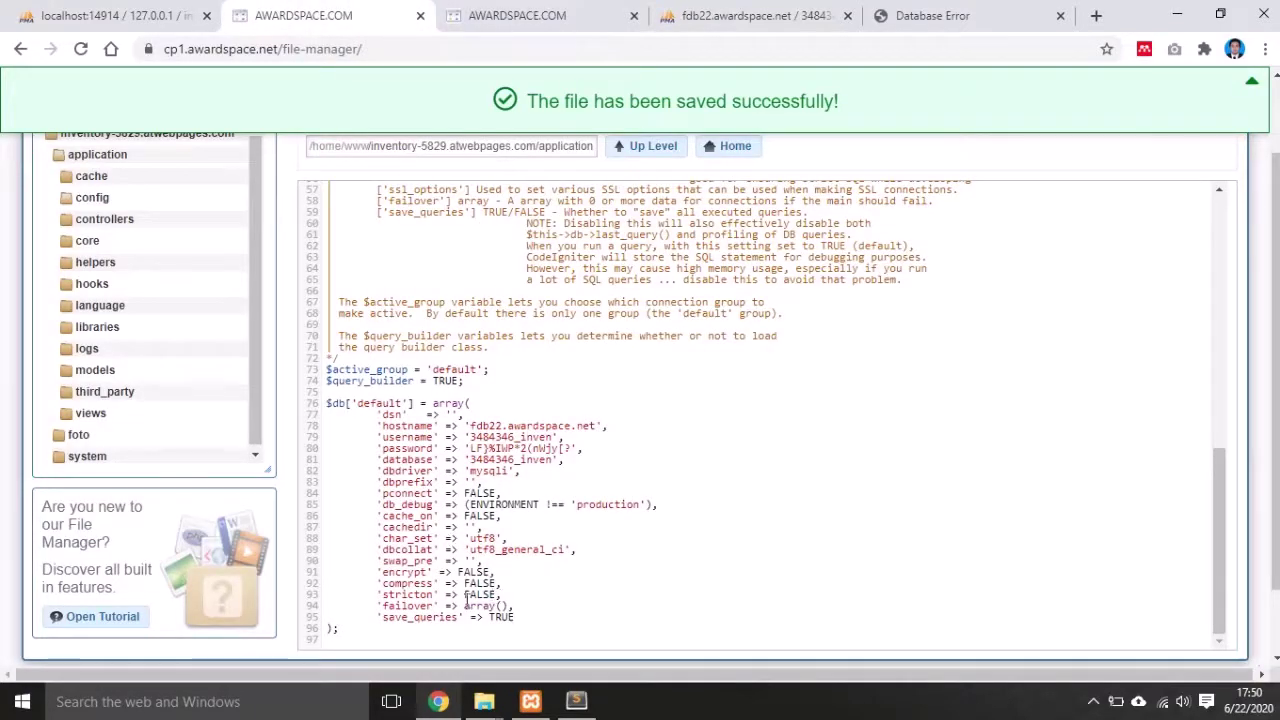
left_click(1010, 15)
left_click(815, 302)
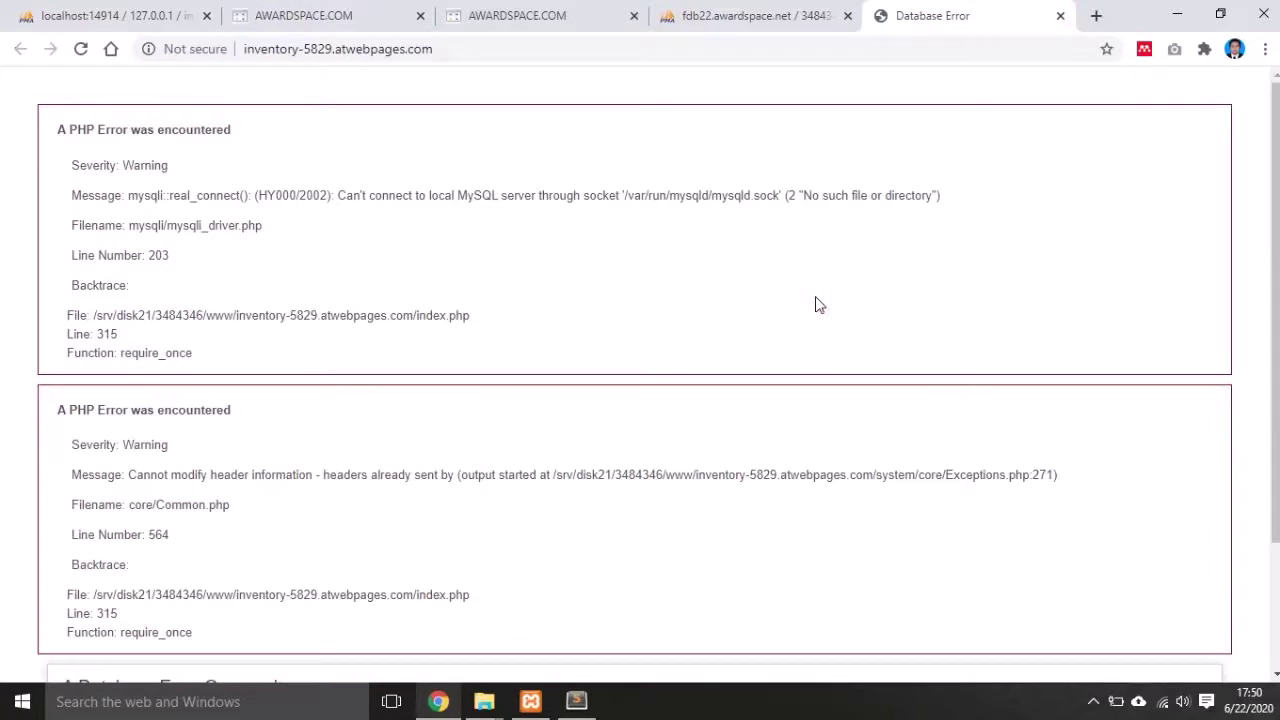
key("F5")
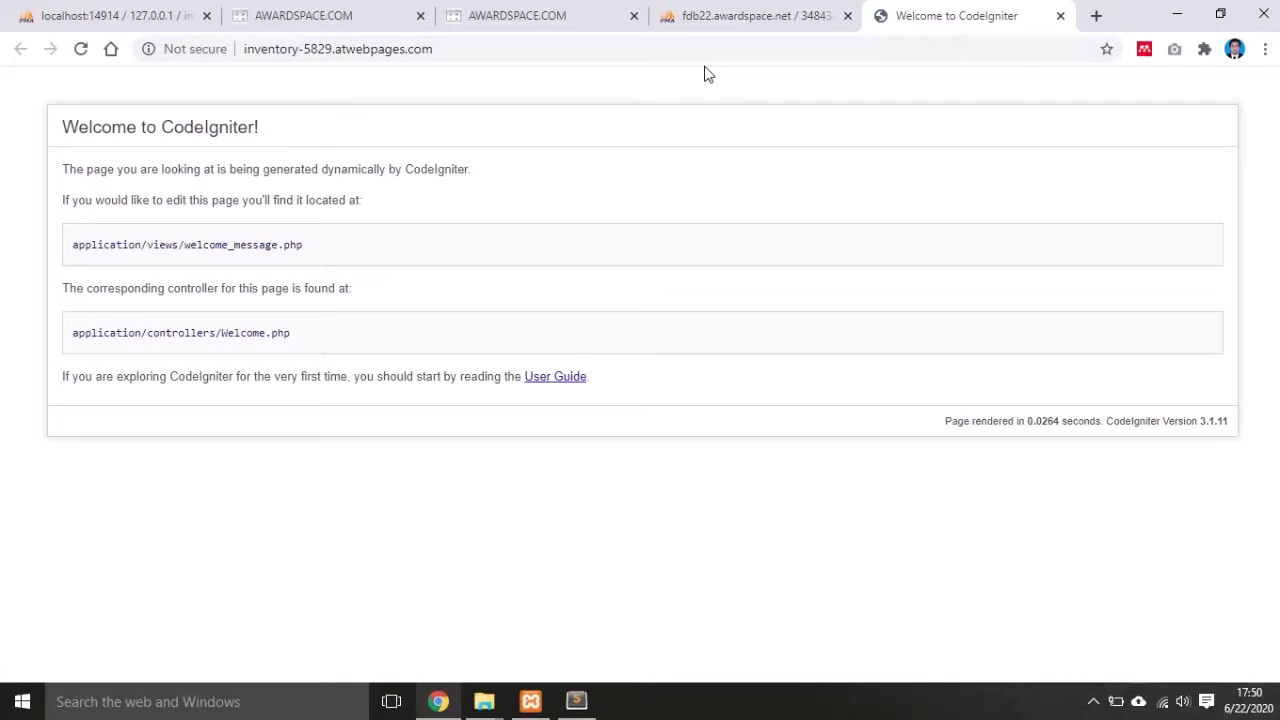
left_click(694, 199)
- Close the online phpMyAdmin page and the AwardSpace database manager page
left_click(762, 14)
left_click(847, 16)
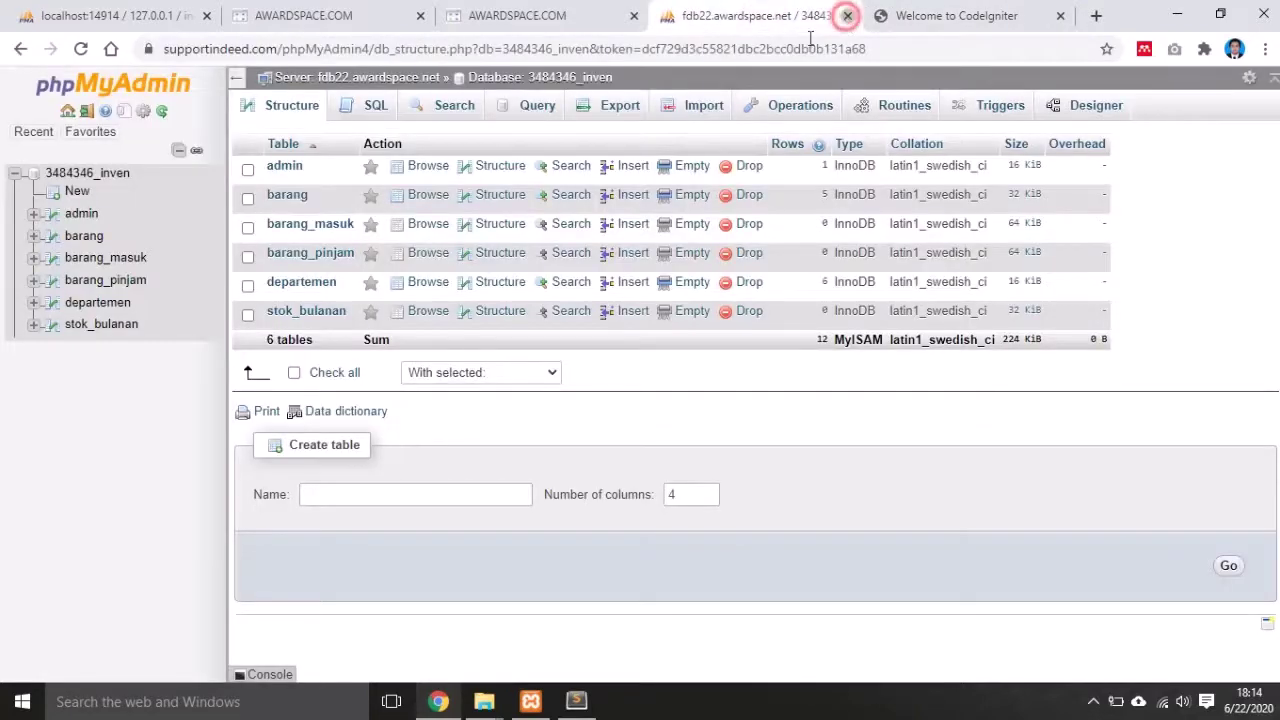
left_click(560, 8)
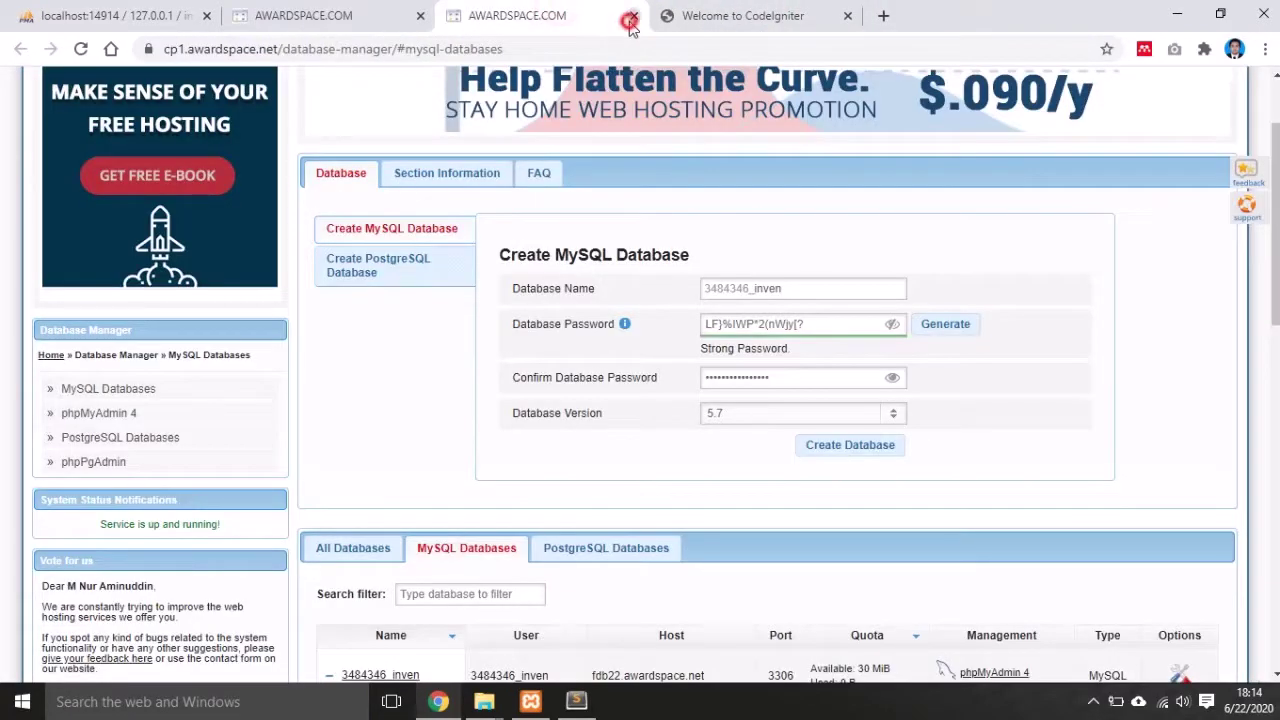
left_click(633, 16)
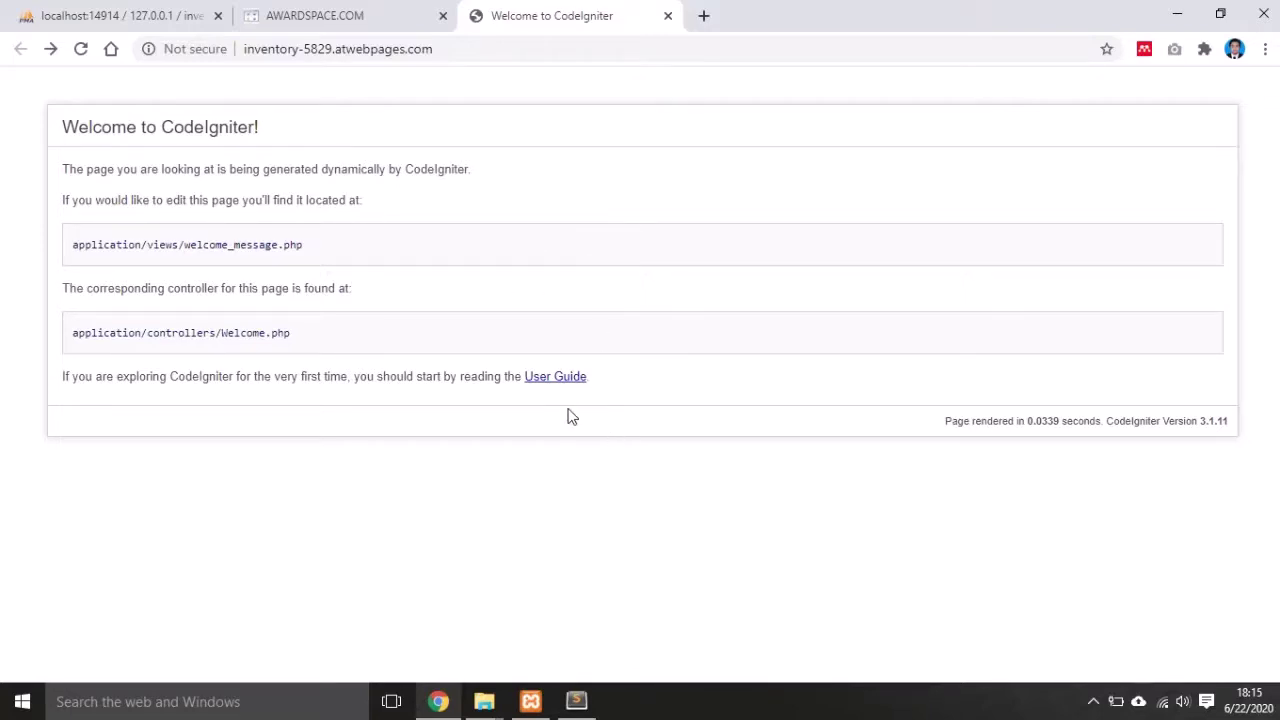
- Switch to File Explorer and open login.php from htdocs/client_inventory/application/views in Sublime Text
left_click(484, 701)
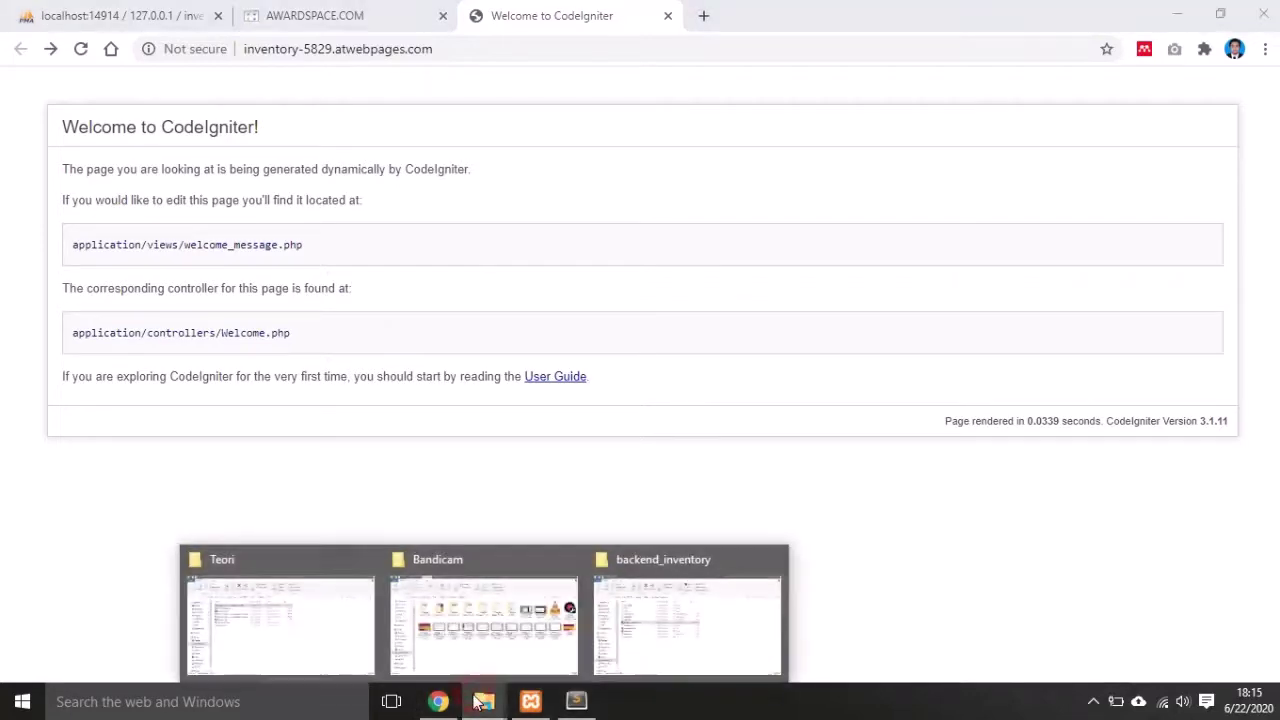
left_click(632, 641)
left_click(357, 150)
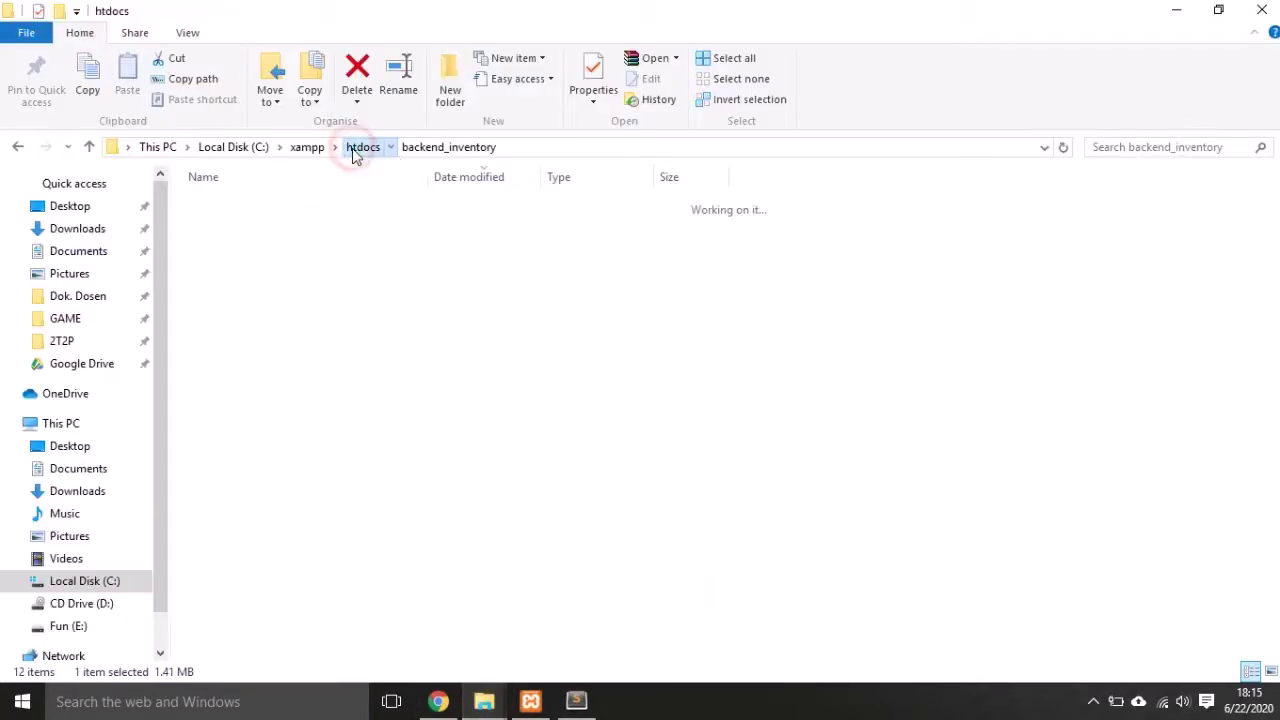
double_click(268, 382)
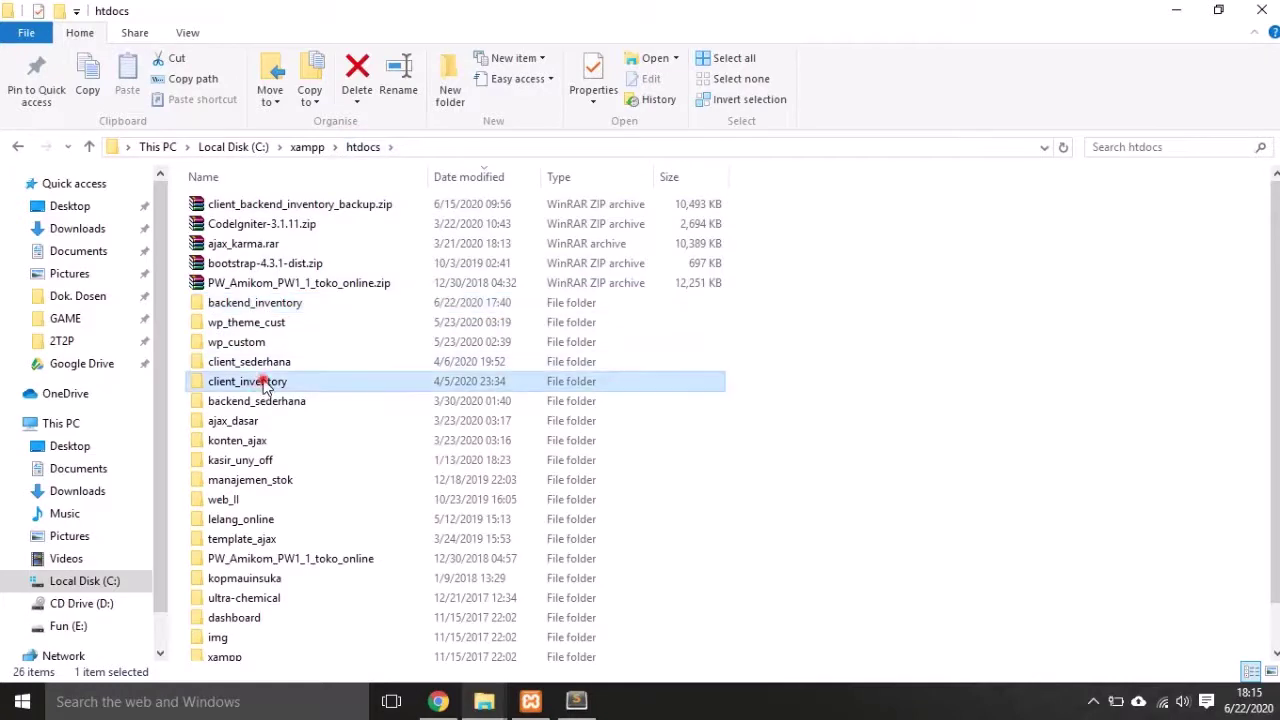
double_click(216, 204)
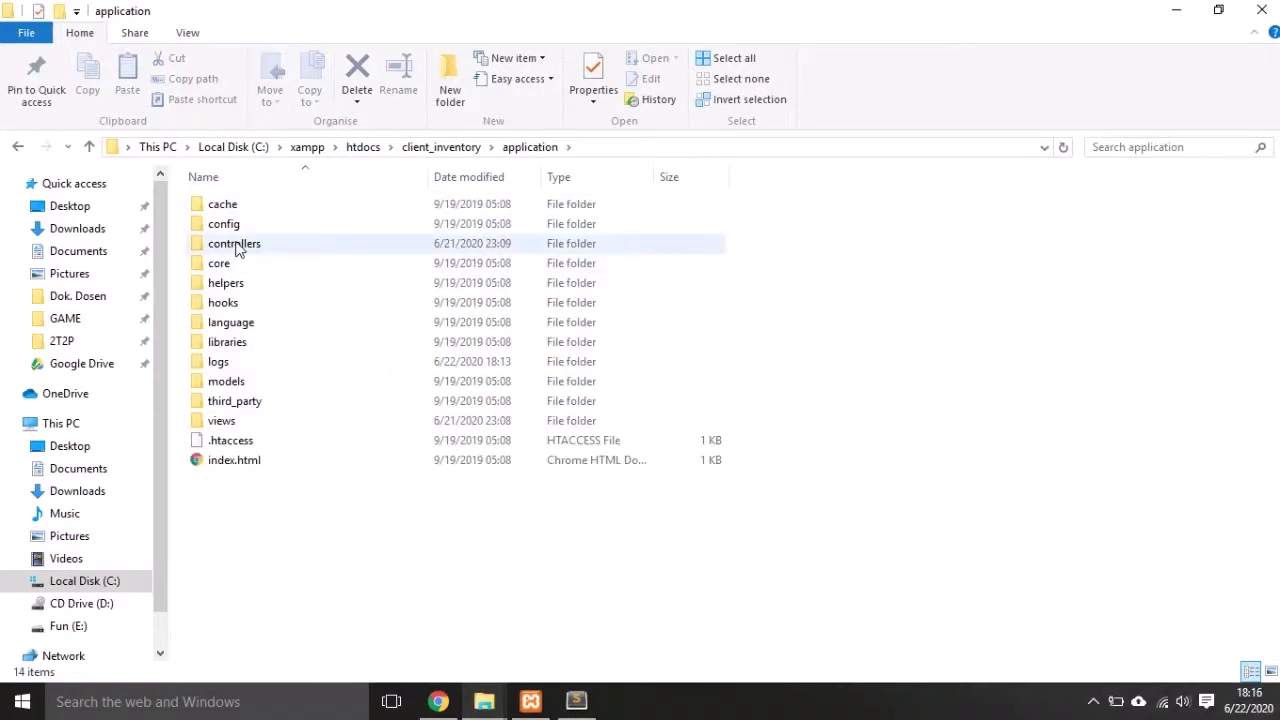
double_click(220, 420)
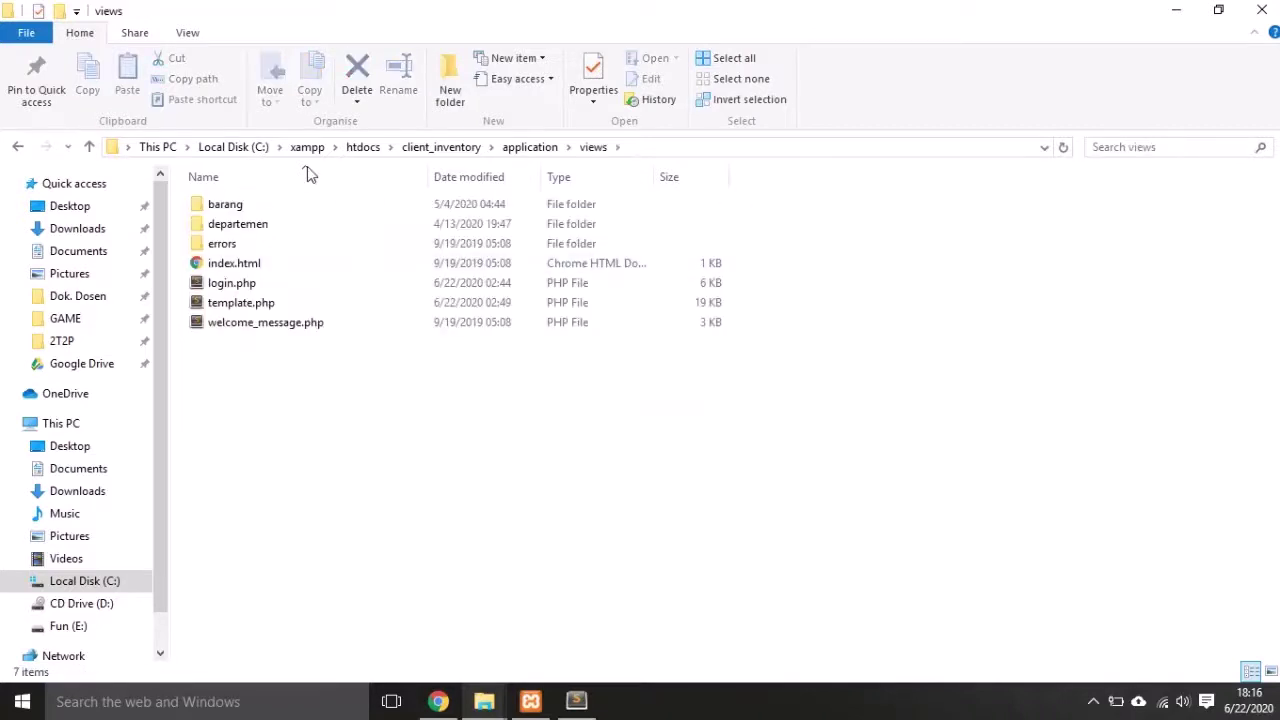
double_click(232, 283)
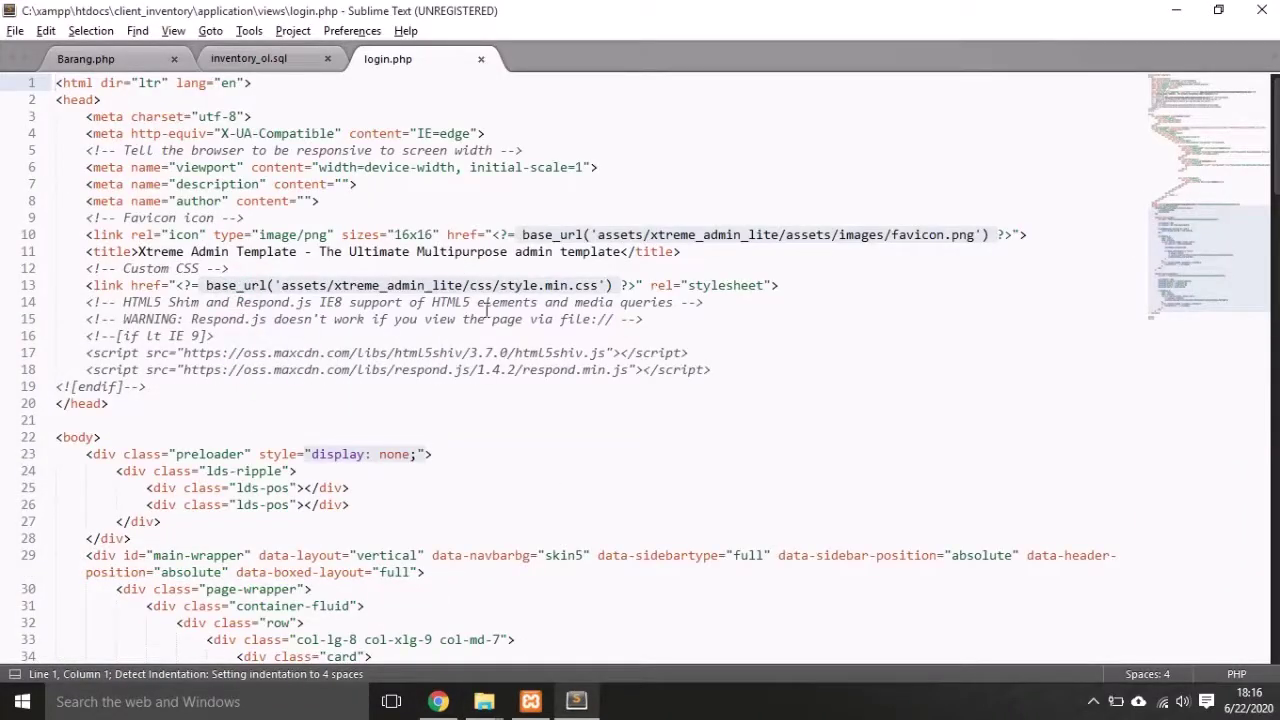
scroll(495, 308, "down", 3)
scroll(508, 298, "down", 4)
left_click(846, 289)
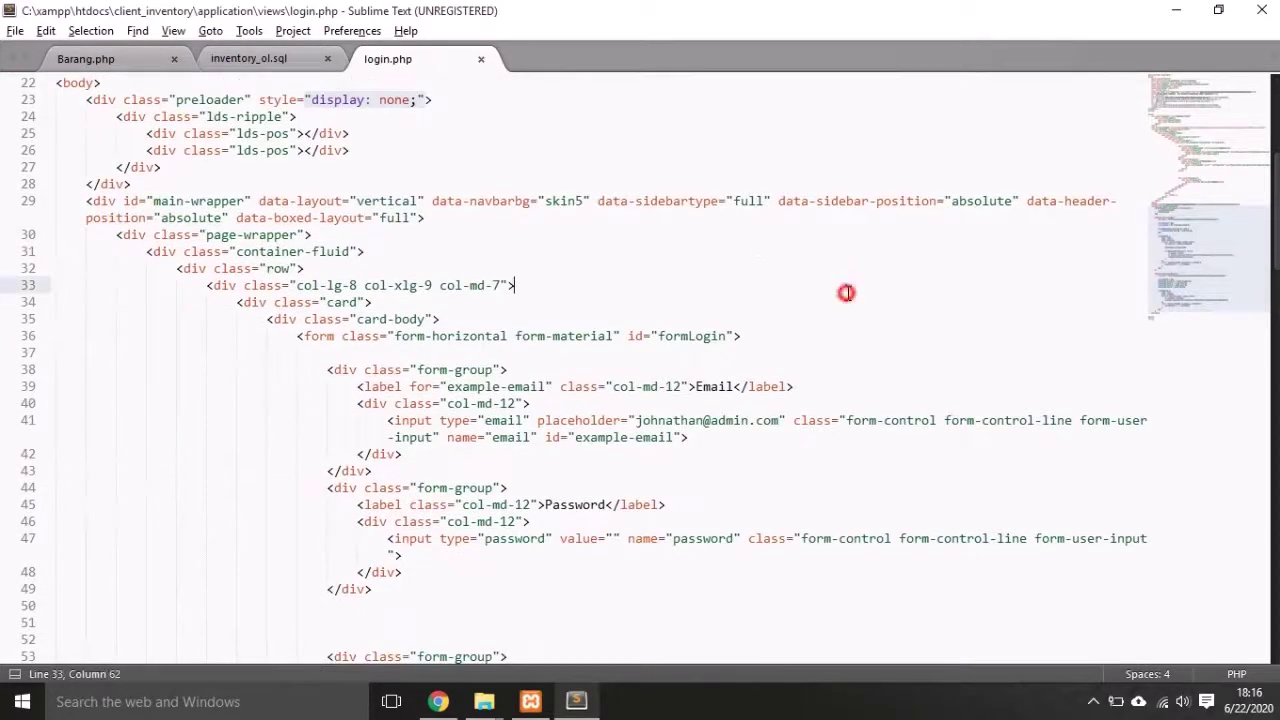
key("ctrl+f")
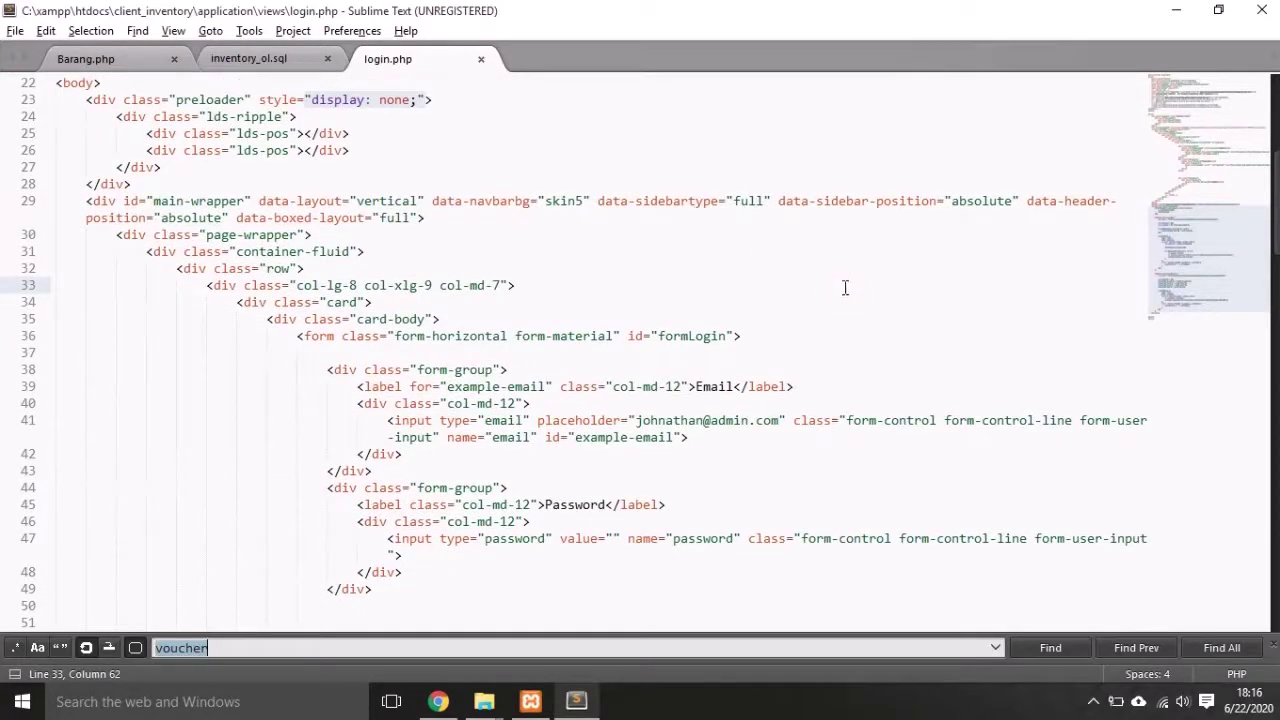
type("backen")
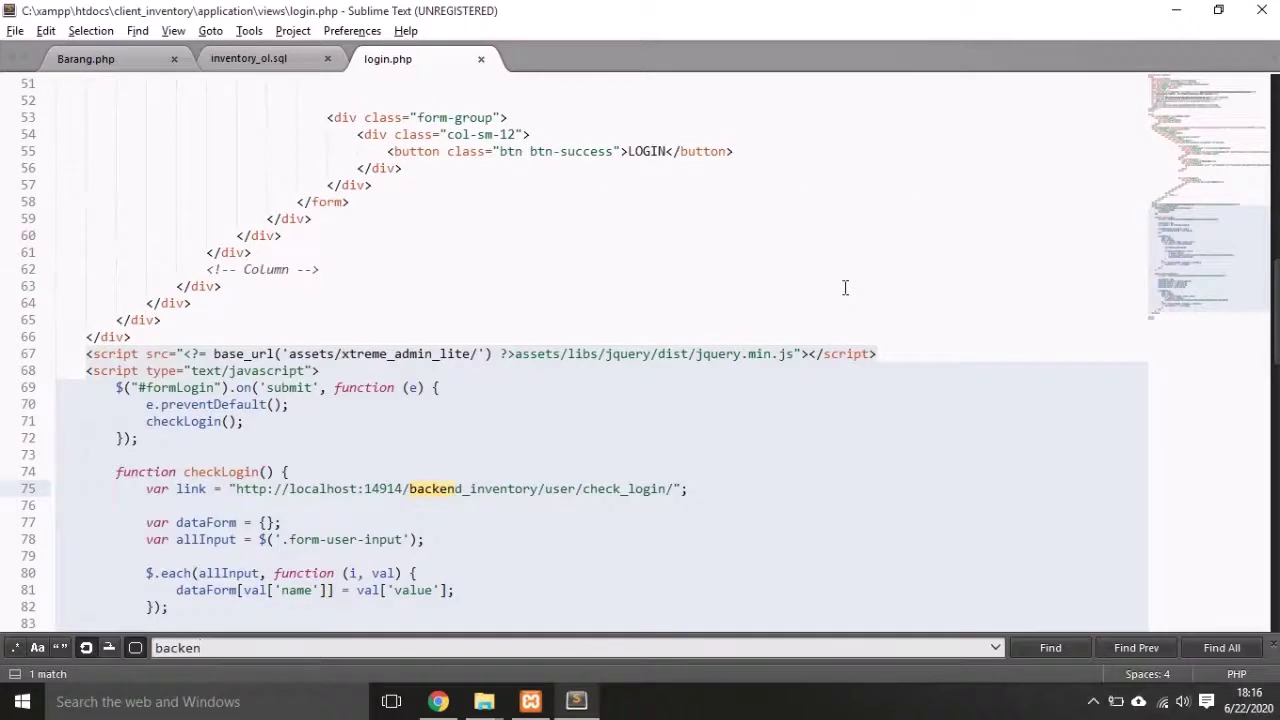
scroll(352, 336, "down", 2)
double_click(252, 386)
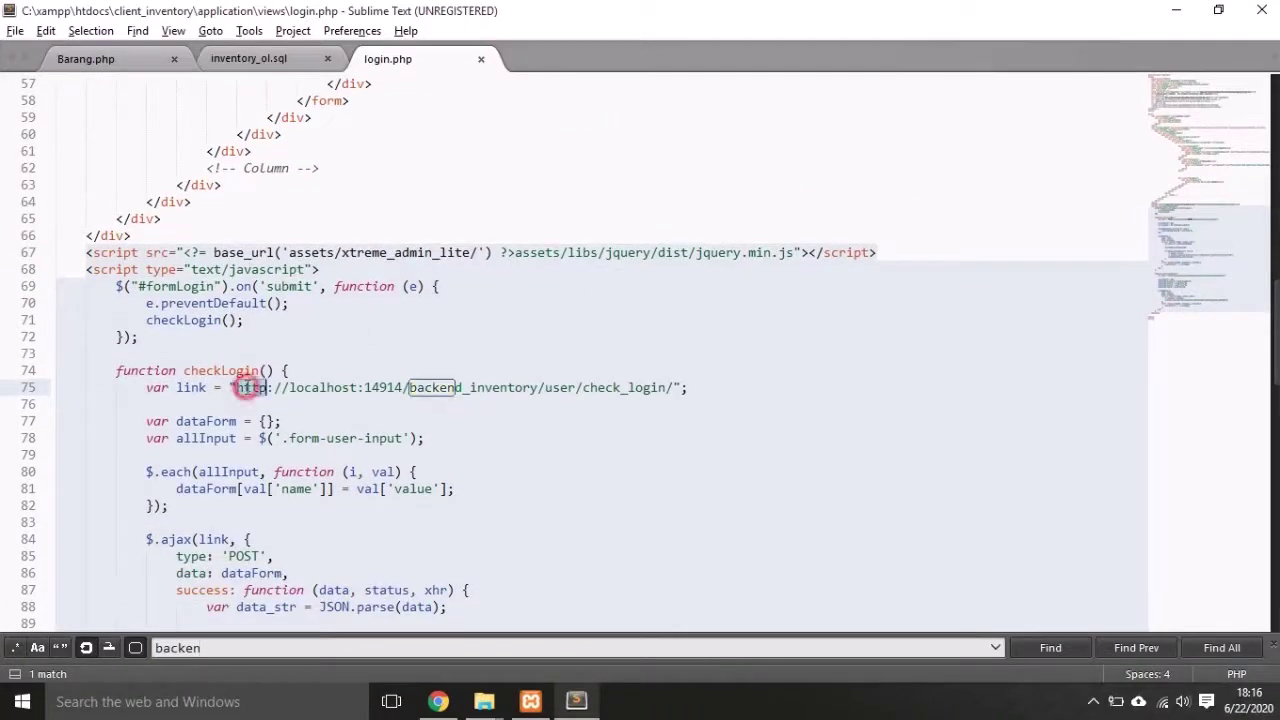
left_click_drag(252, 386, 456, 380)
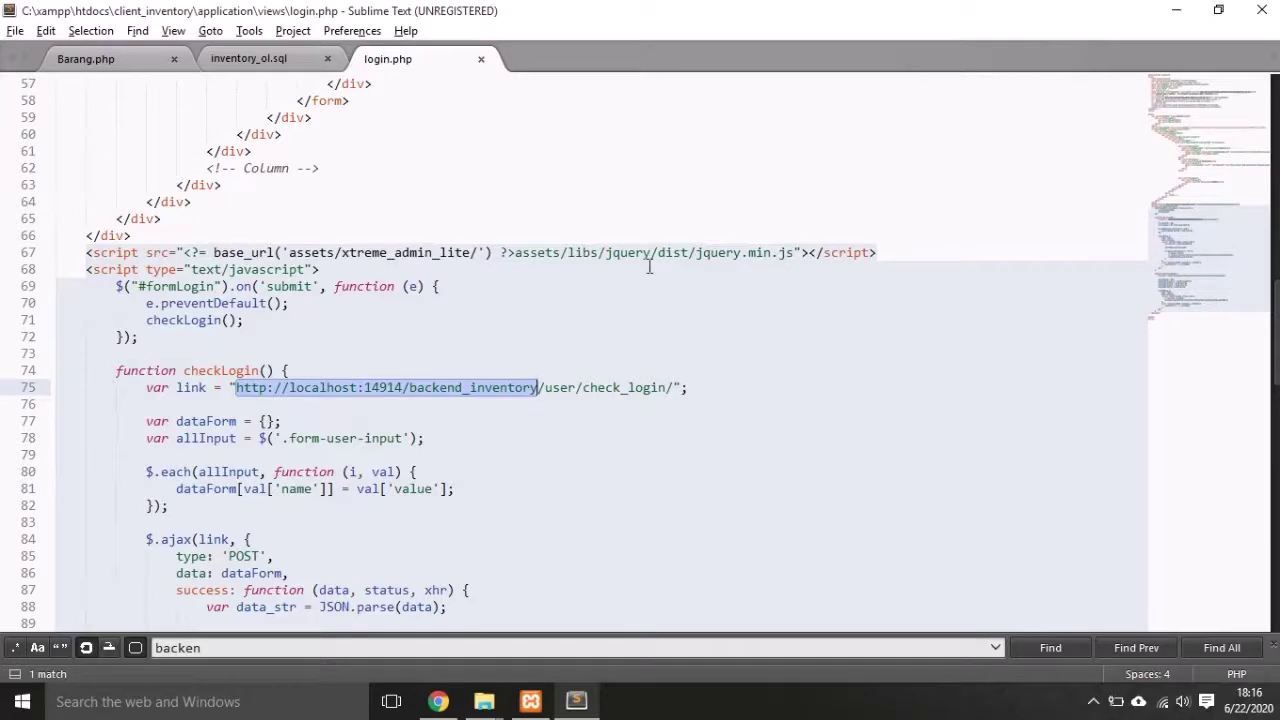
key("ctrl+h")
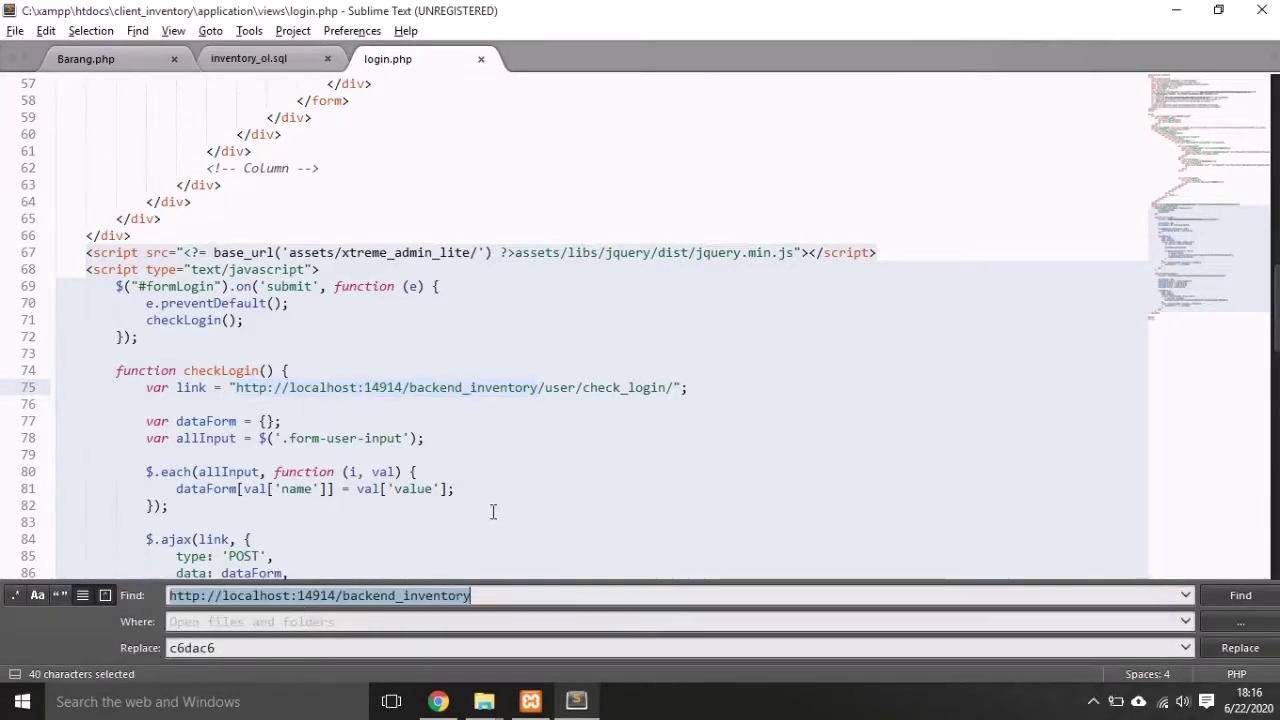
key("Escape")
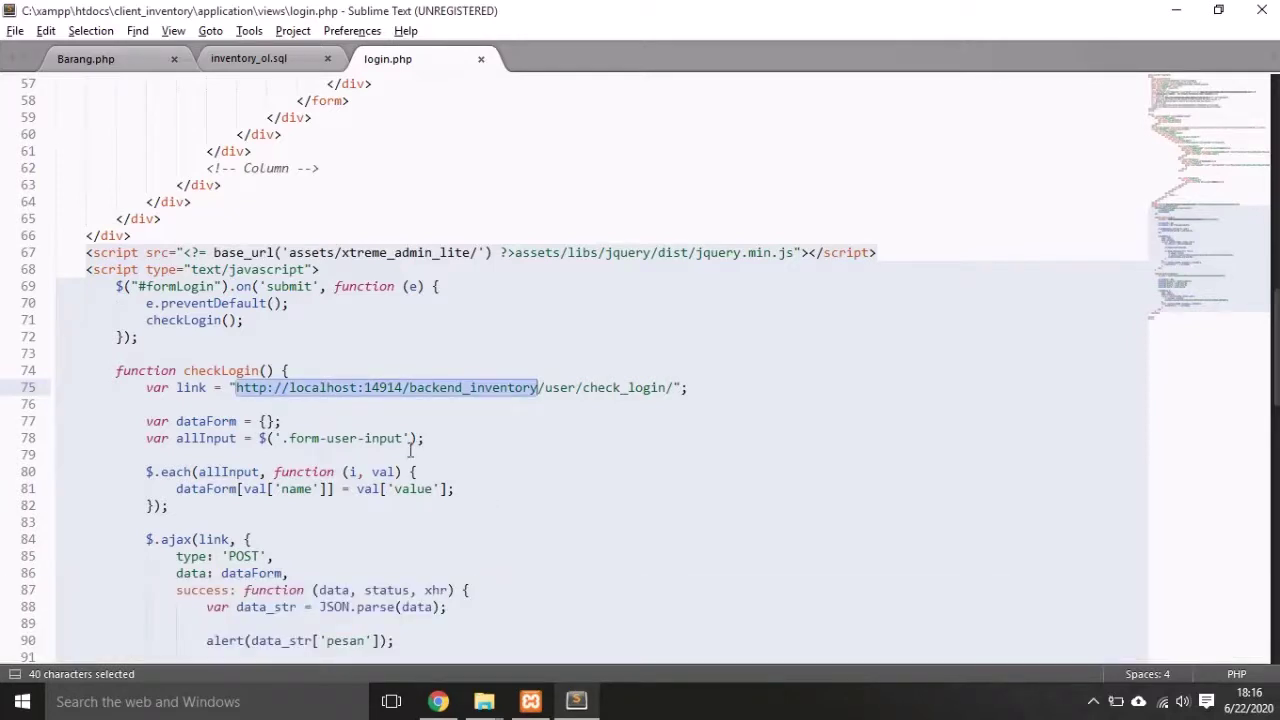
key("ctrl+h")
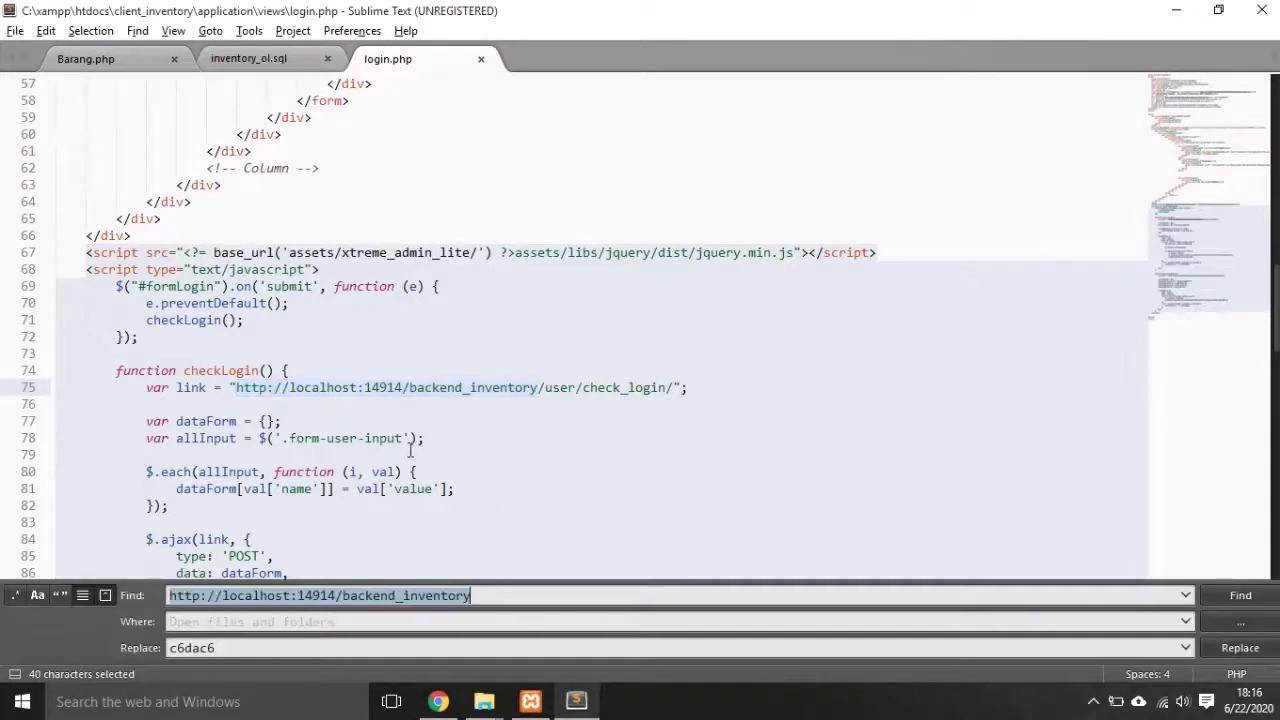
left_click(1212, 620)
left_click(1175, 518)
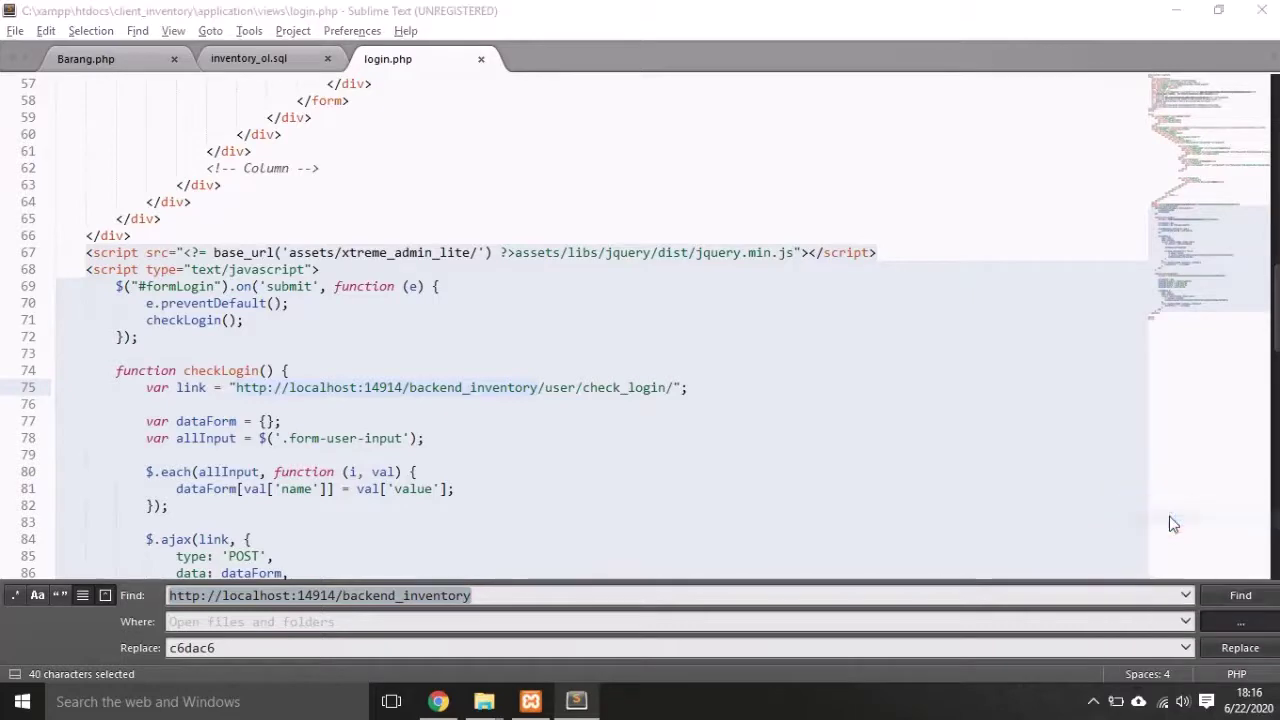
left_click(170, 90)
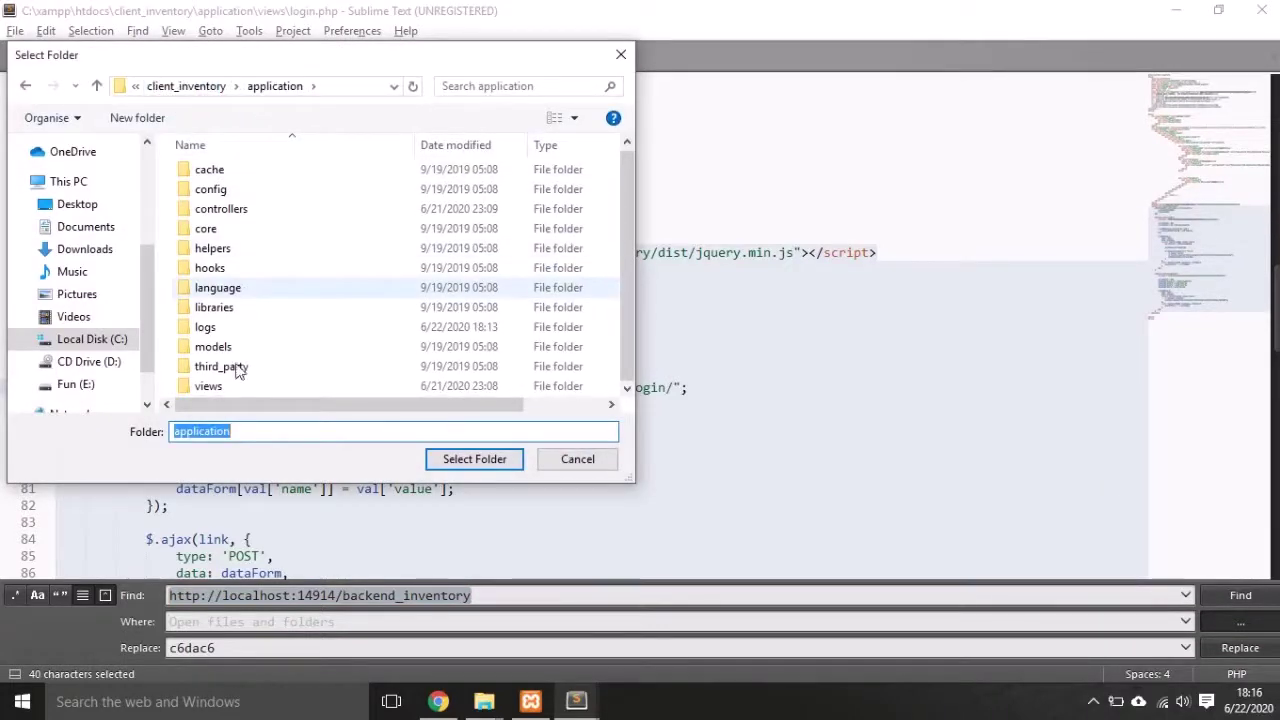
left_click(257, 386)
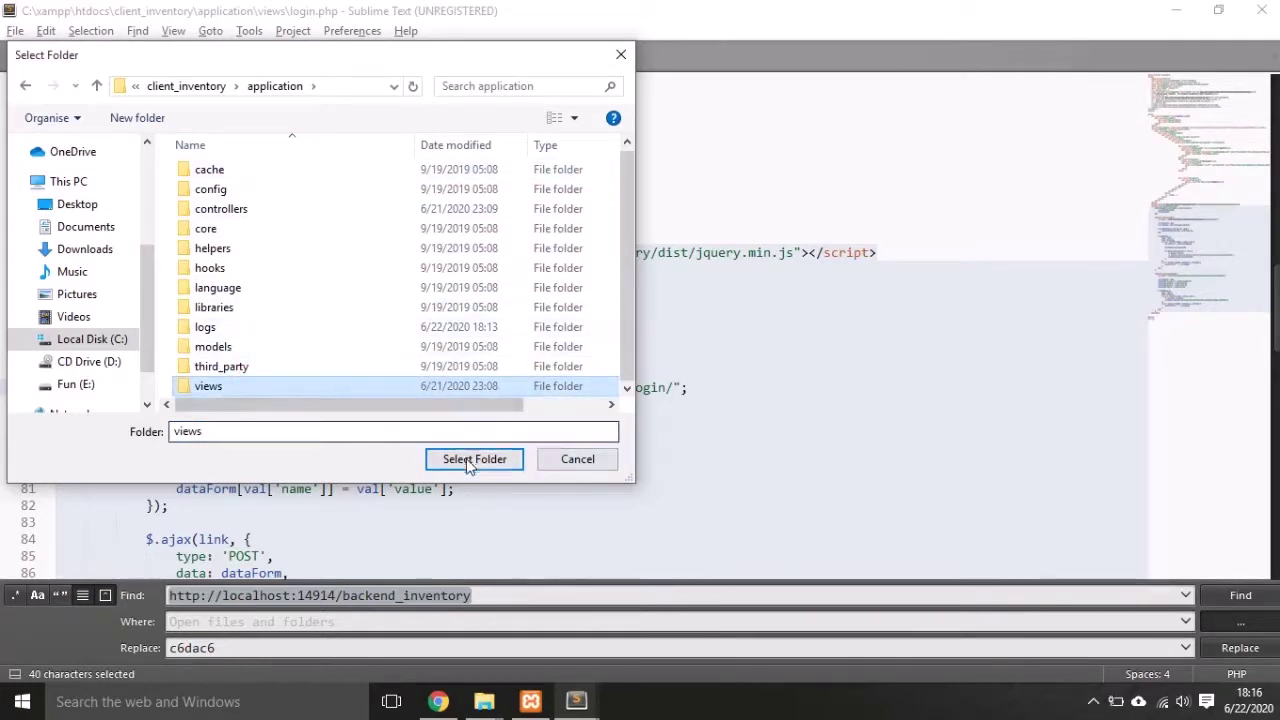
left_click(203, 73)
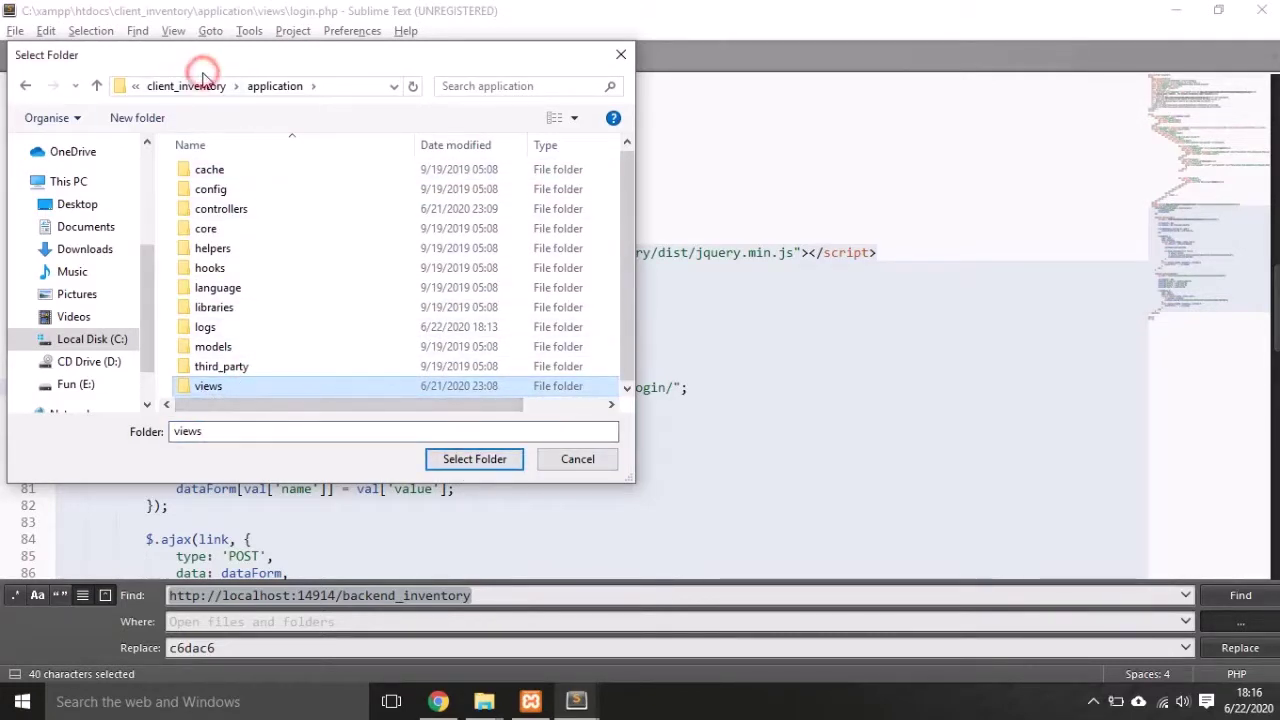
left_click(192, 86)
left_click(238, 174)
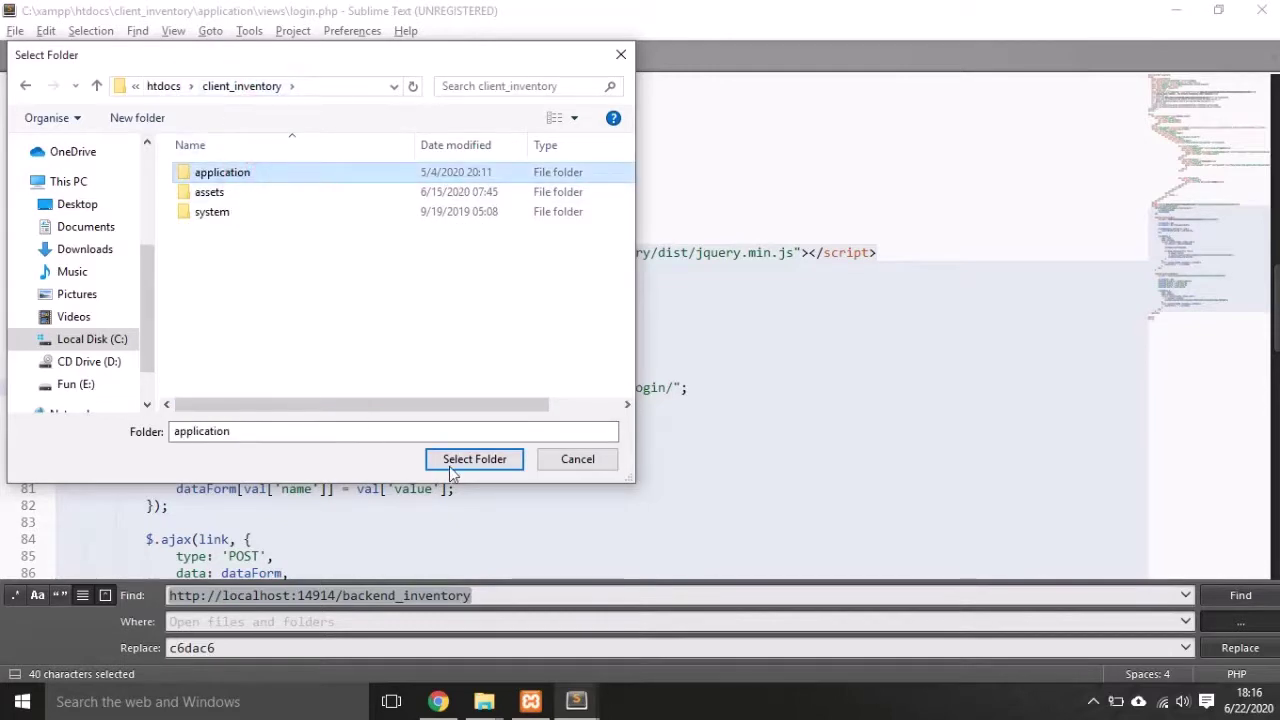
left_click(462, 460)
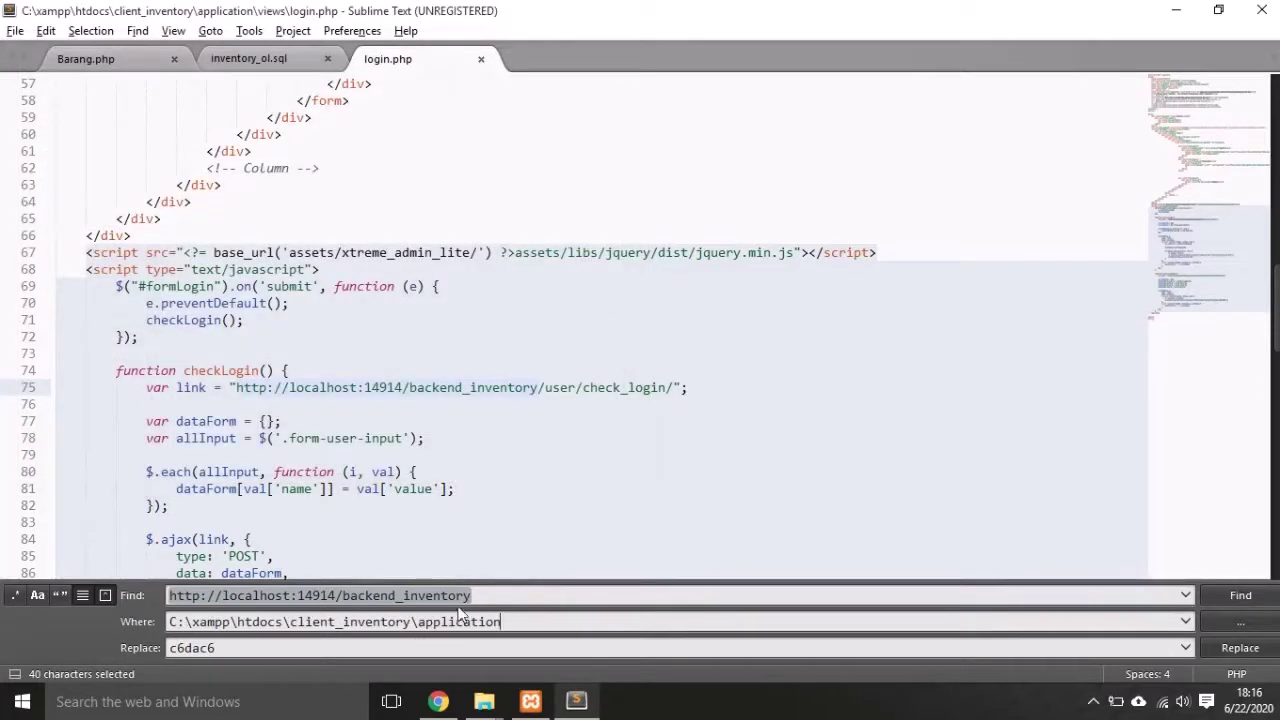
left_click(482, 594)
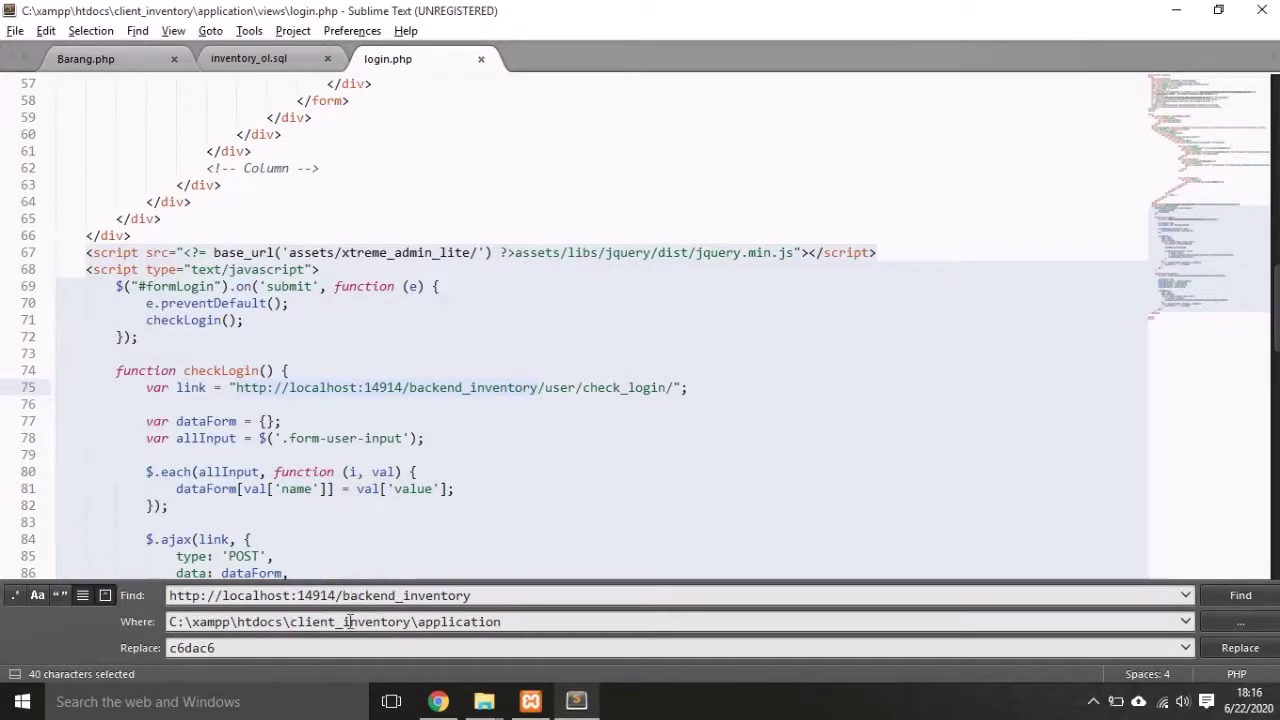
double_click(308, 651)
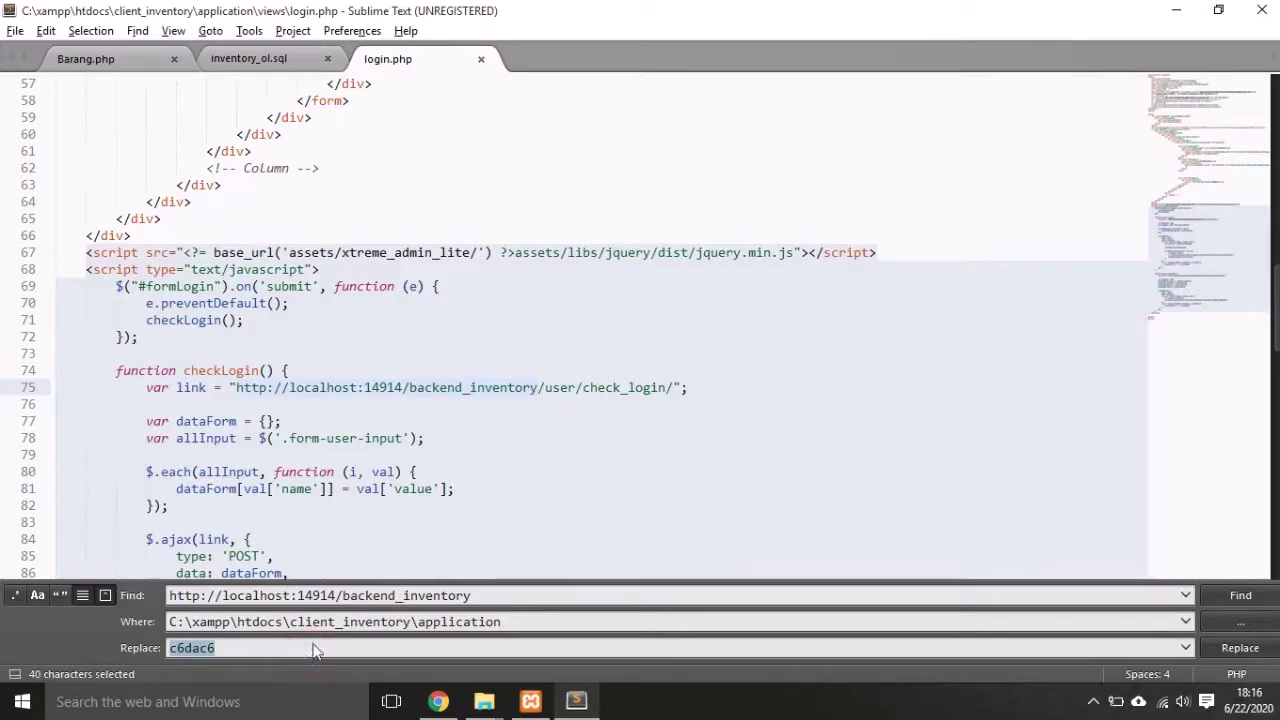
key("alt+Tab")
key("alt+Tab")
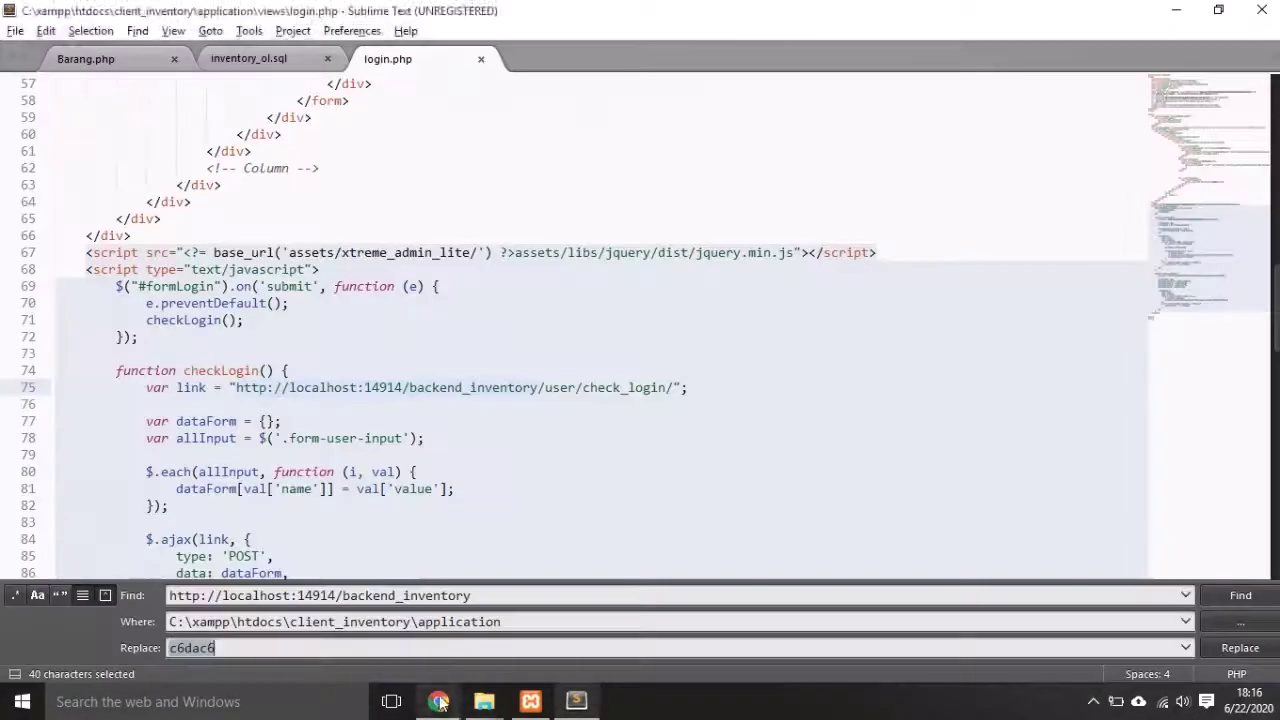
left_click(440, 703)
left_click(532, 49)
key("ctrl+c")
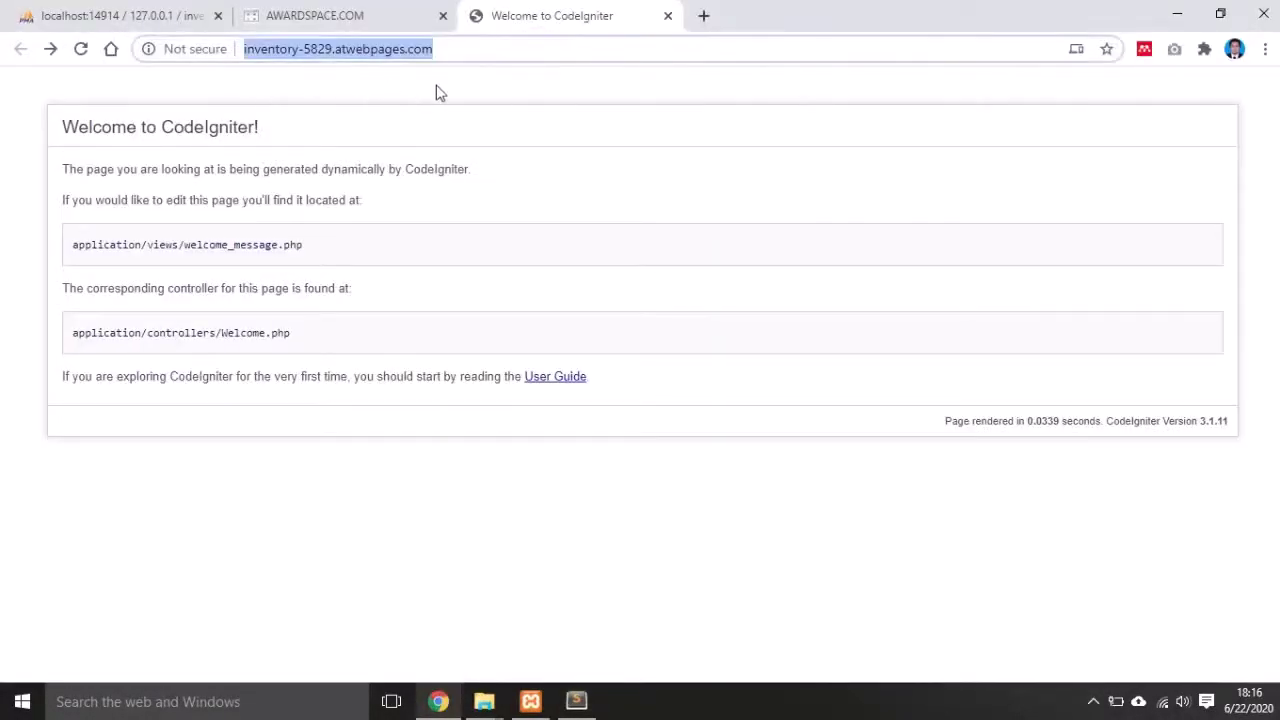
key("alt+Tab")
key("ctrl+v")
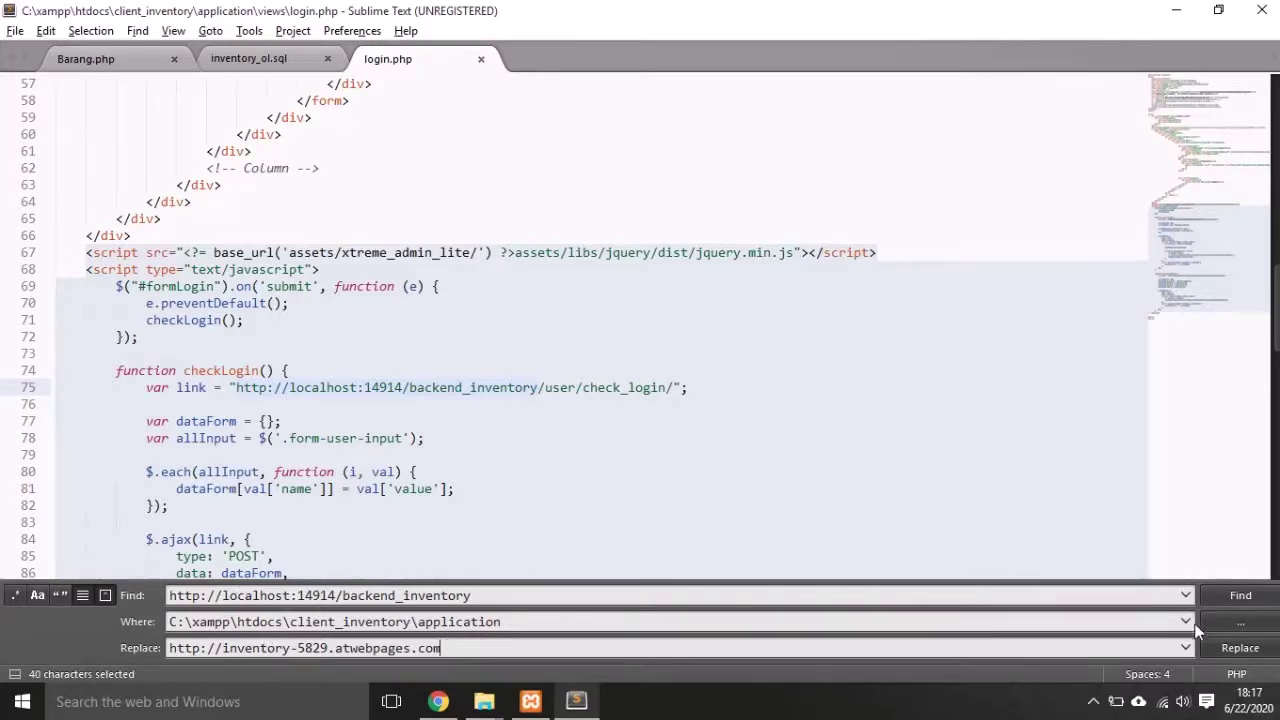
left_click(1232, 649)
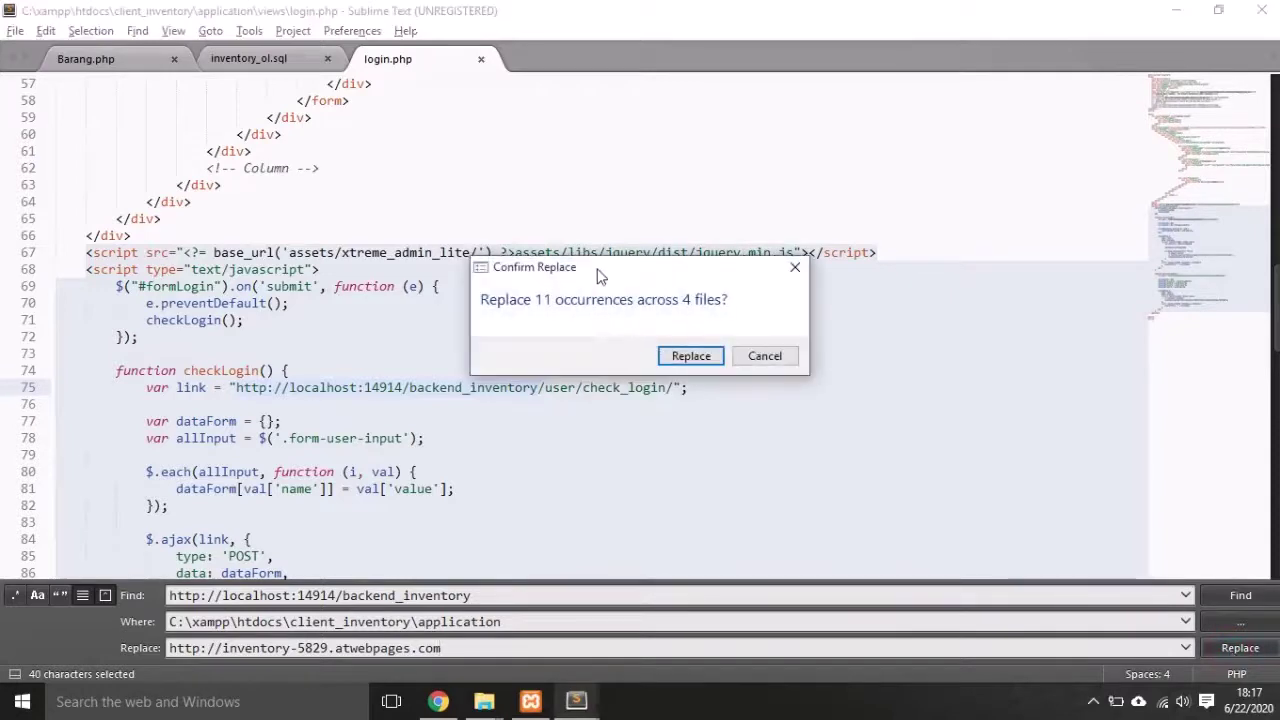
left_click(680, 356)
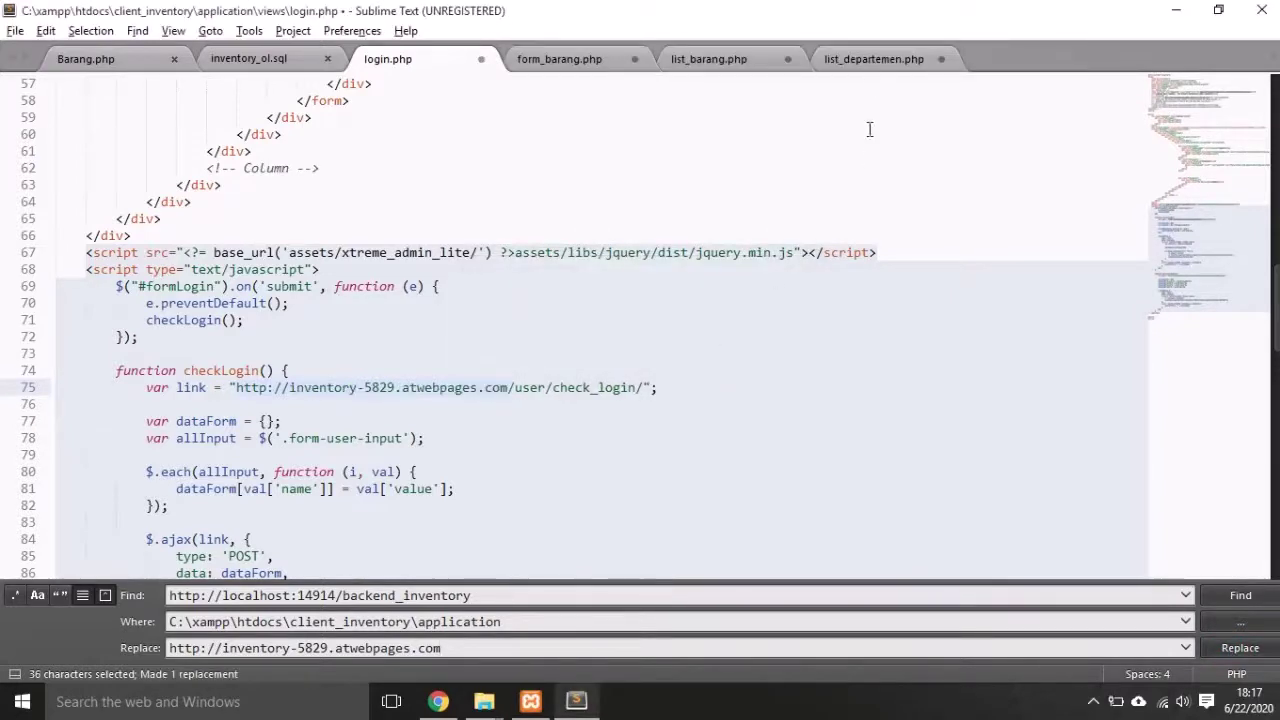
- Check the replaced backend URLs in list_departemen.php and list_barang.php, and save both files
left_click(884, 60)
scroll(1184, 130, "down", 4)
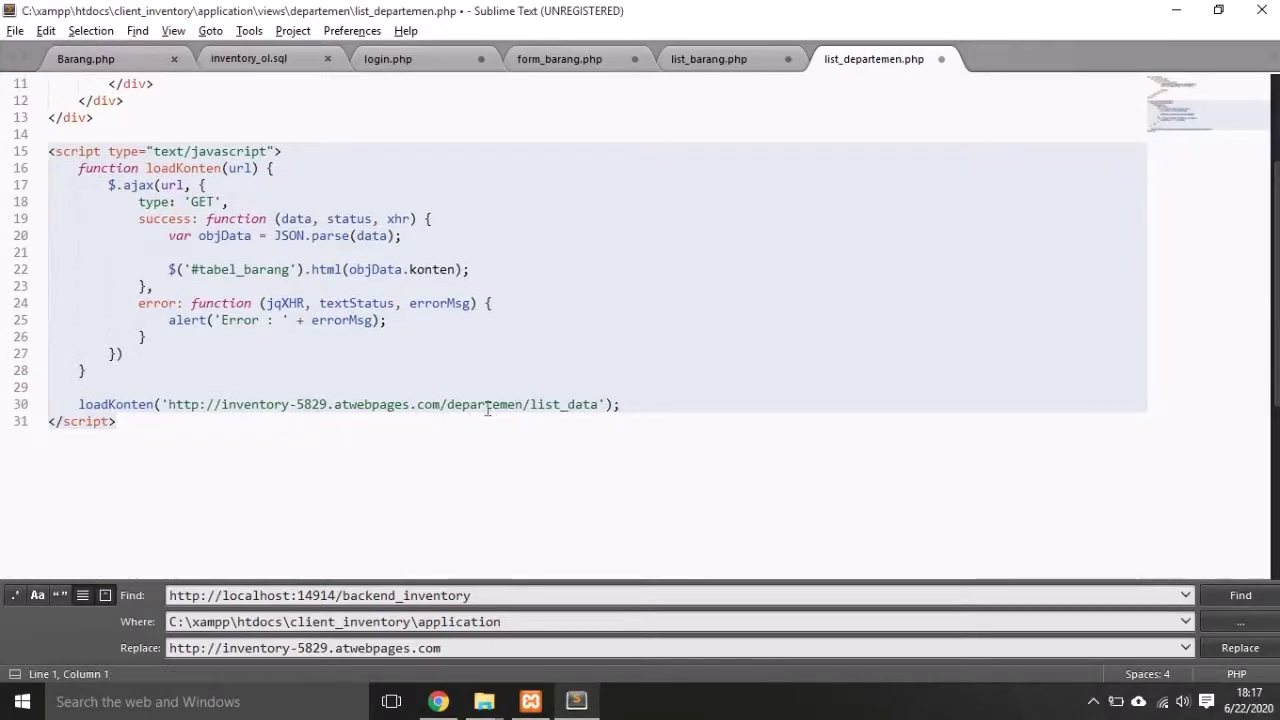
left_click(666, 430)
key("ctrl+s")
left_click(706, 60)
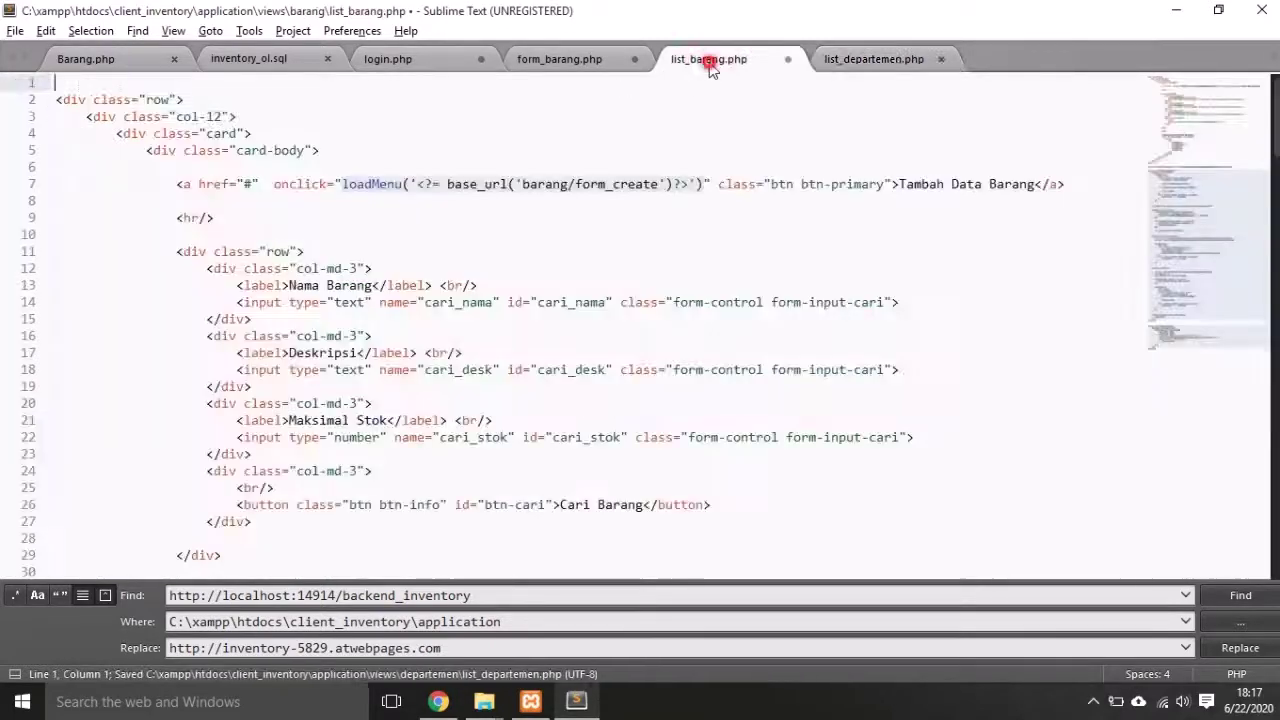
left_click(707, 244)
left_click(1195, 312)
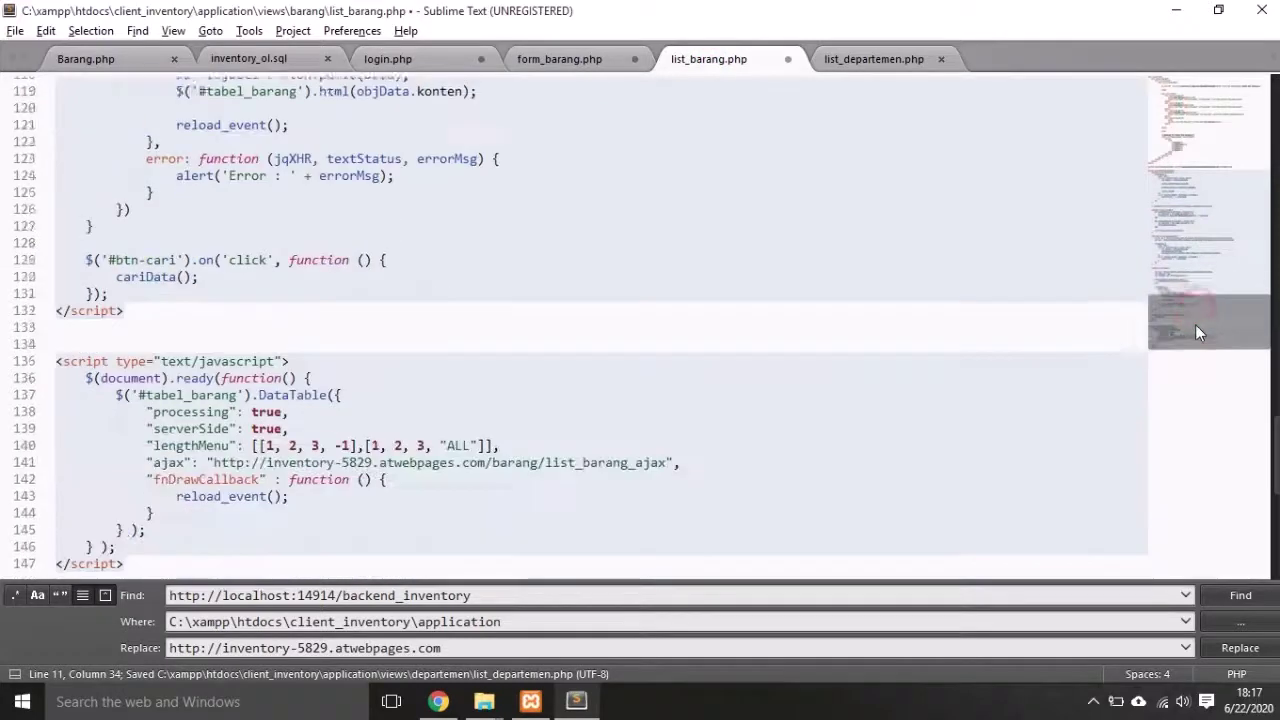
left_click(766, 363)
key("ctrl+s")
- Save form_barang.php and login.php, and close the find-and-replace tool
left_click(596, 59)
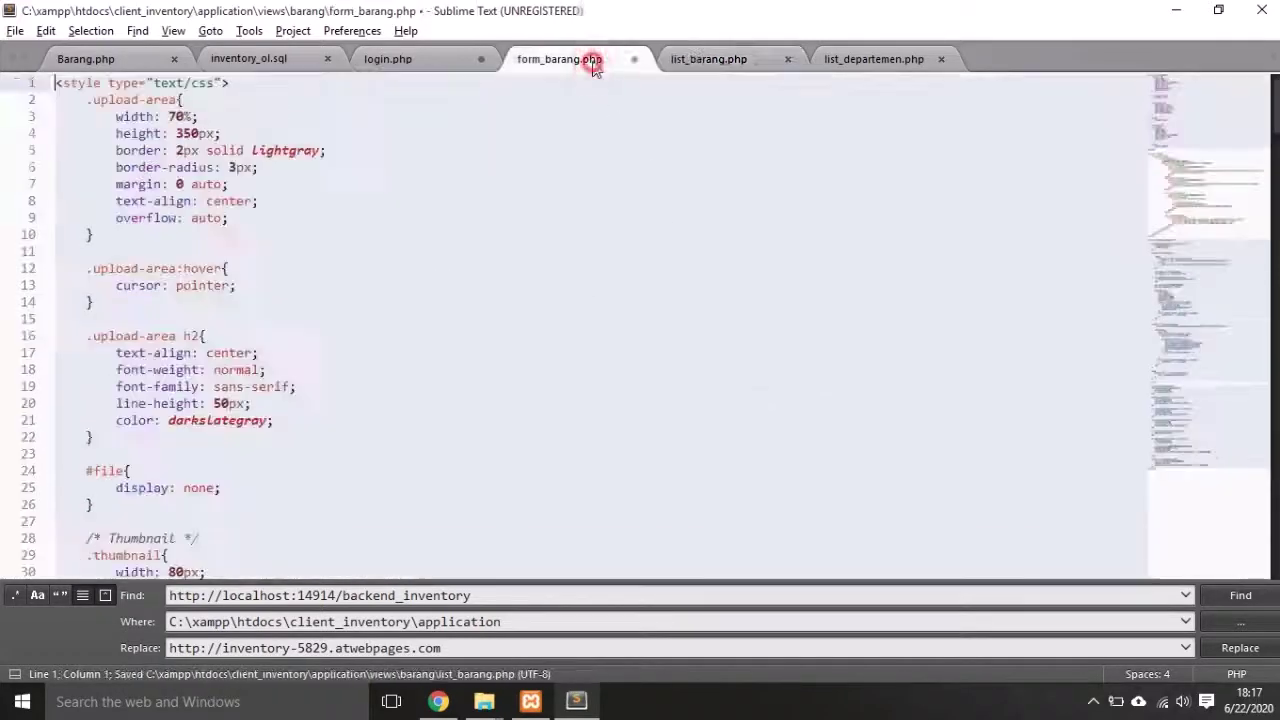
key("ctrl+s")
left_click(405, 62)
left_click(436, 288)
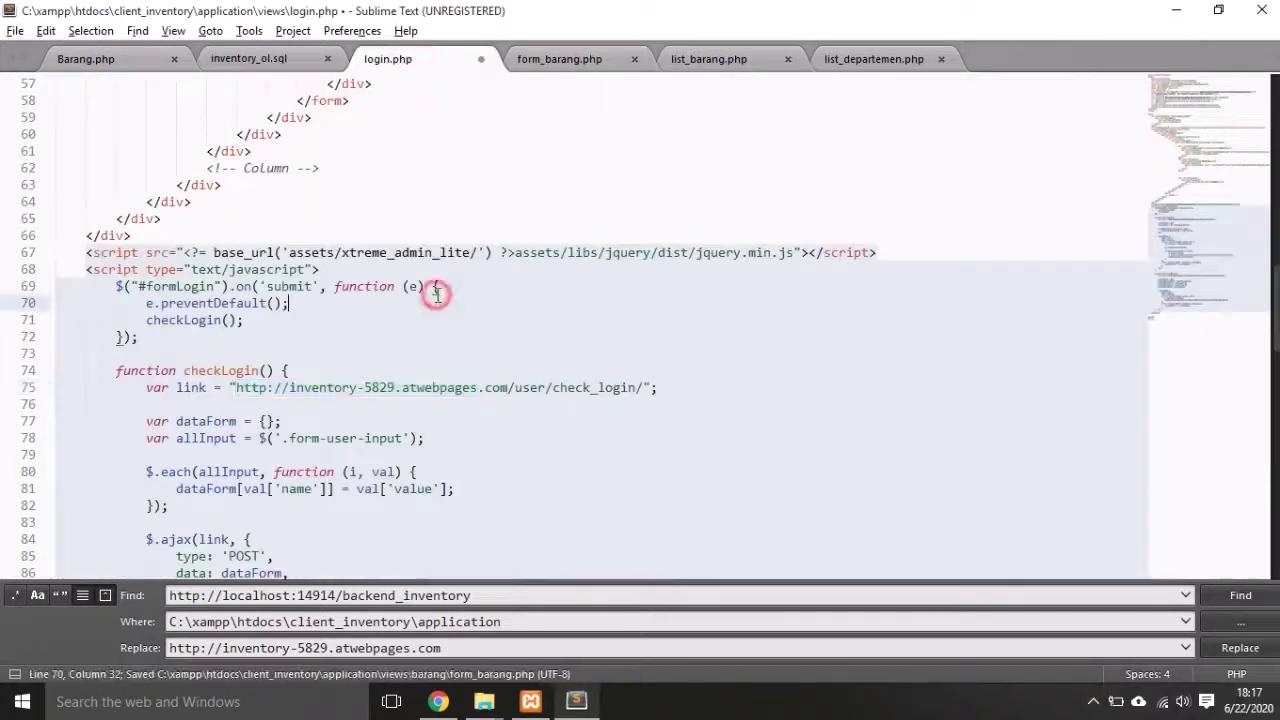
key("ctrl+s")
left_click(444, 349)
key("Escape")
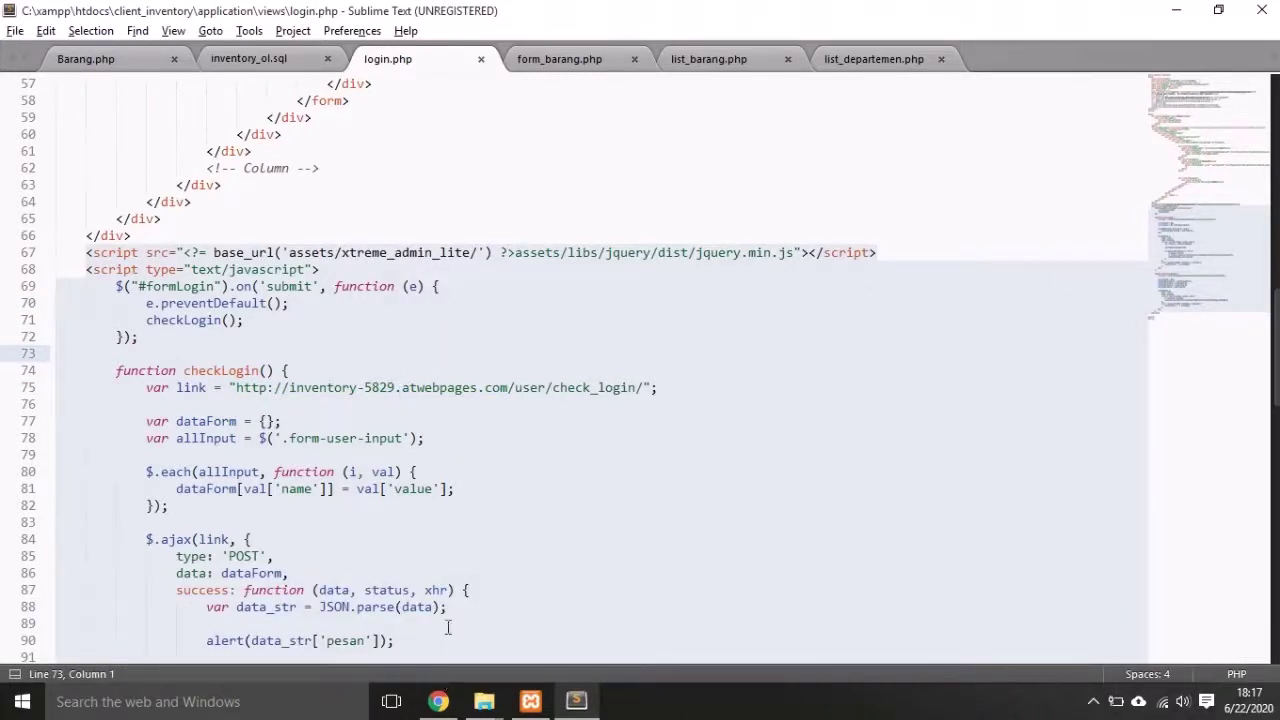
- Switch to Chrome and load localhost:14914/client_inventory/index.php/home in a new tab
left_click(438, 701)
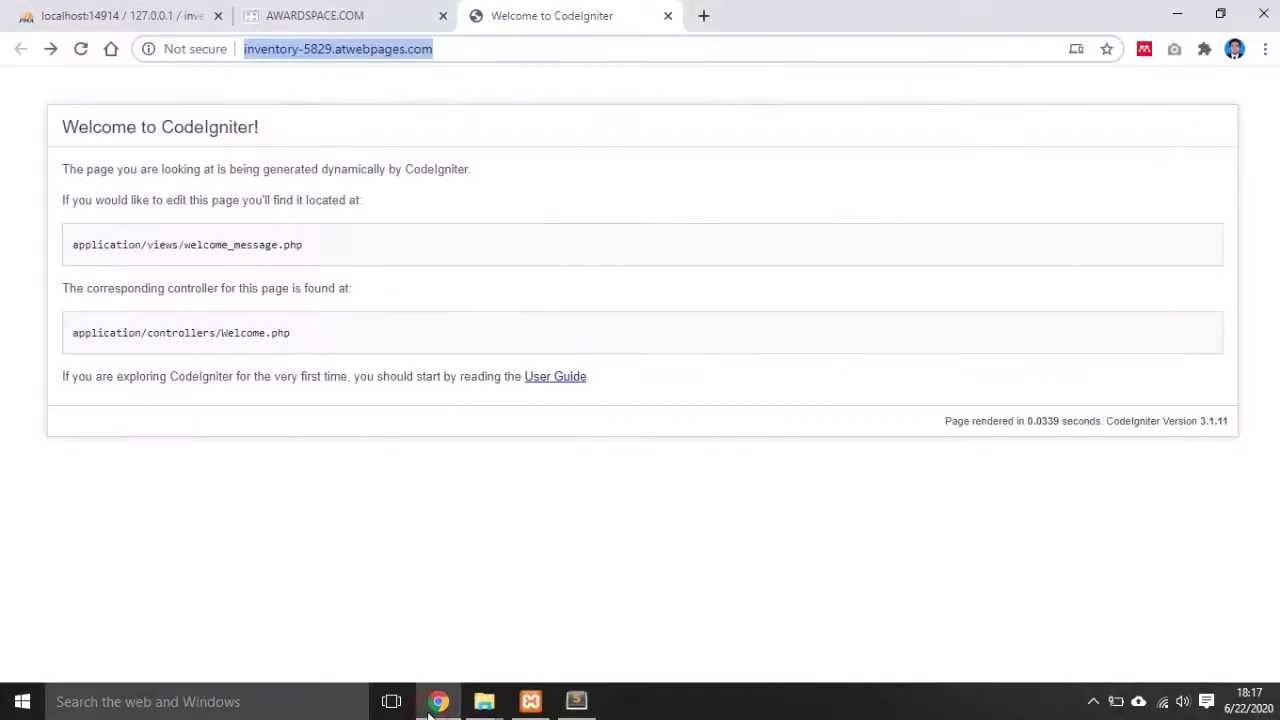
left_click(477, 169)
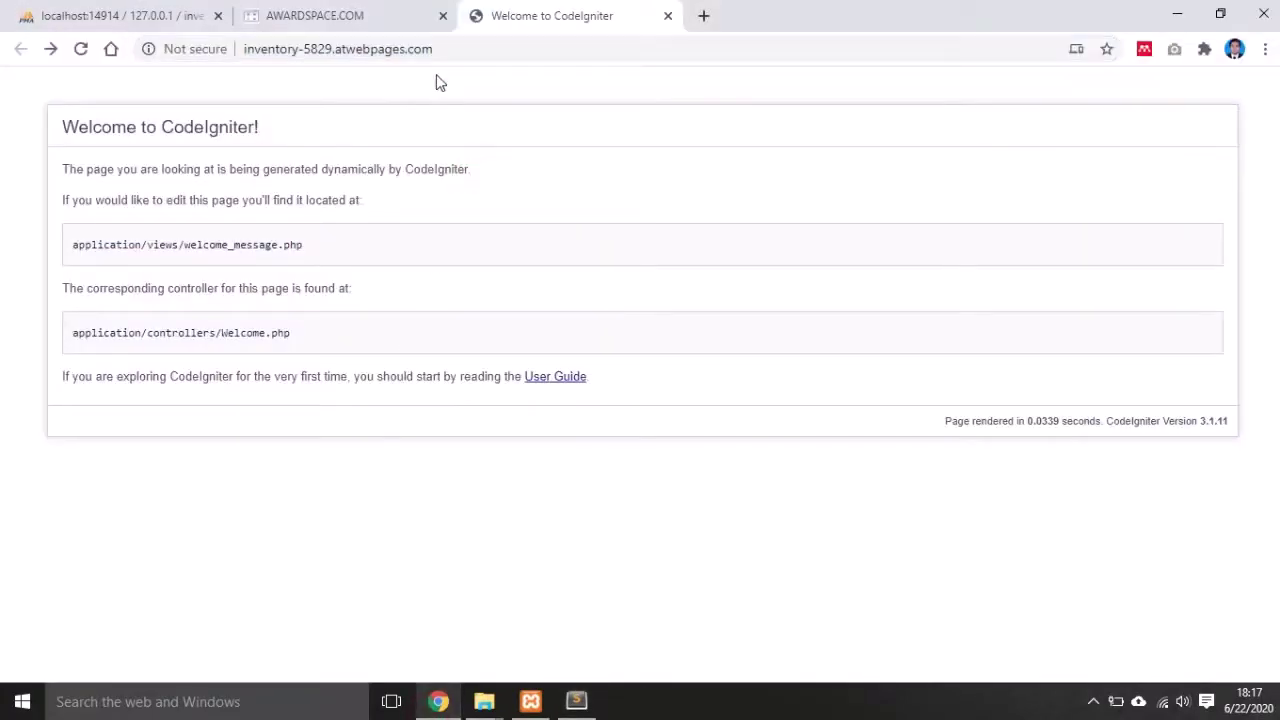
left_click(650, 155)
left_click(700, 12)
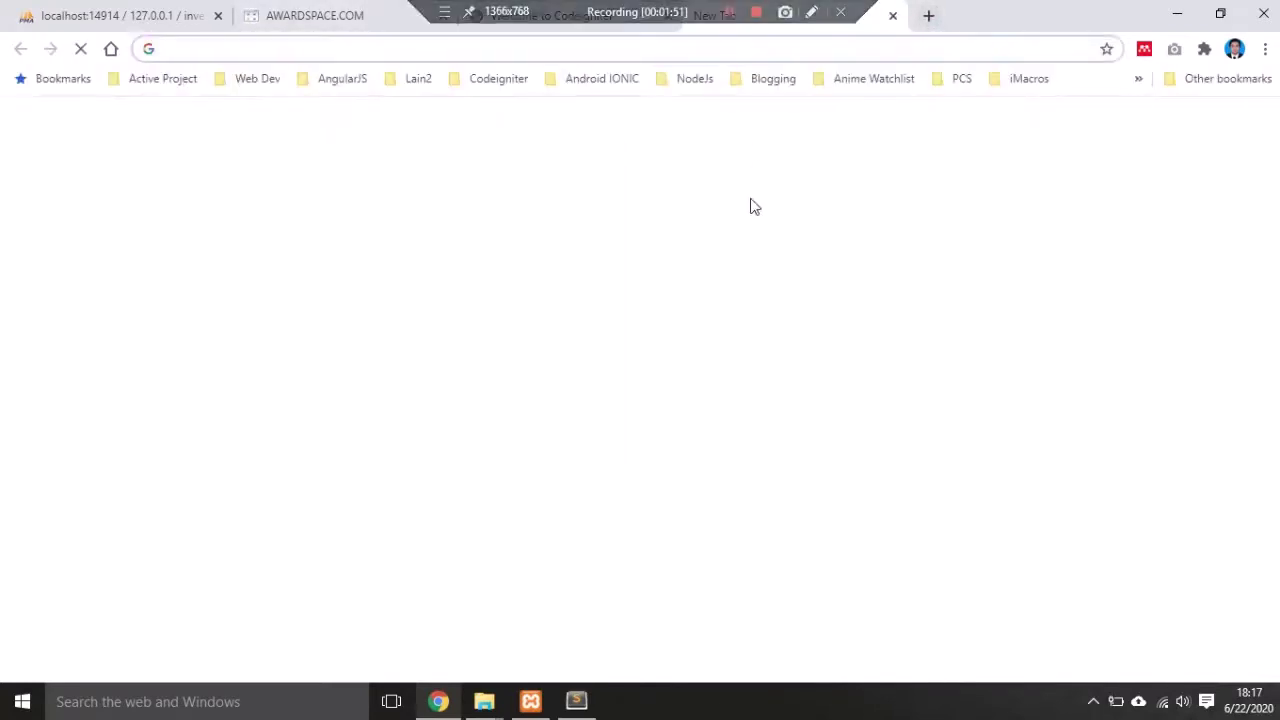
left_click(788, 43)
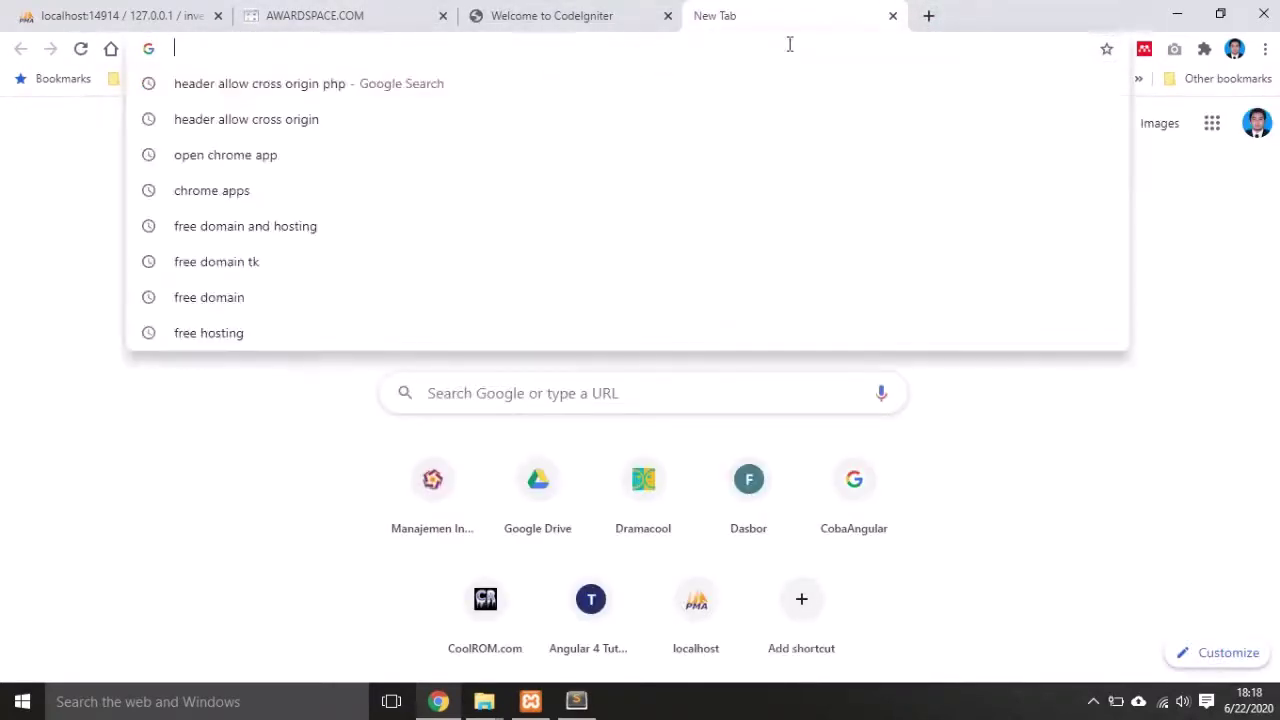
type("loca")
key("Right")
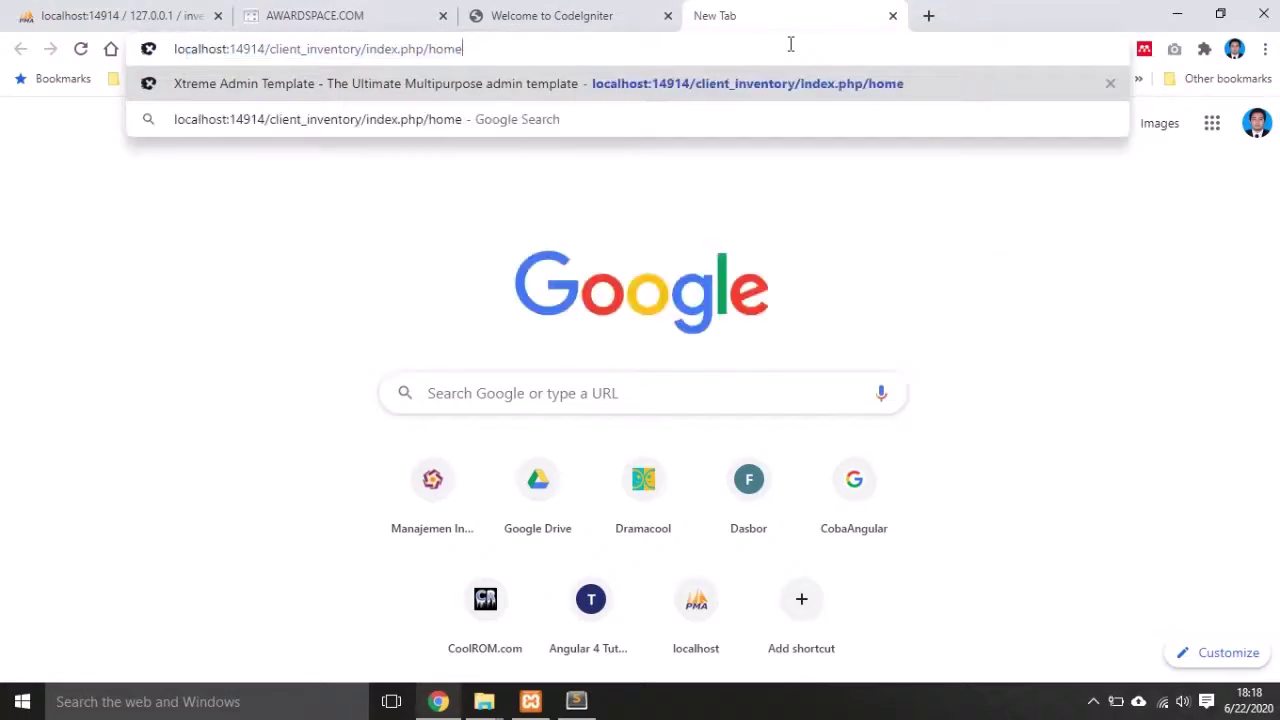
key("Return")
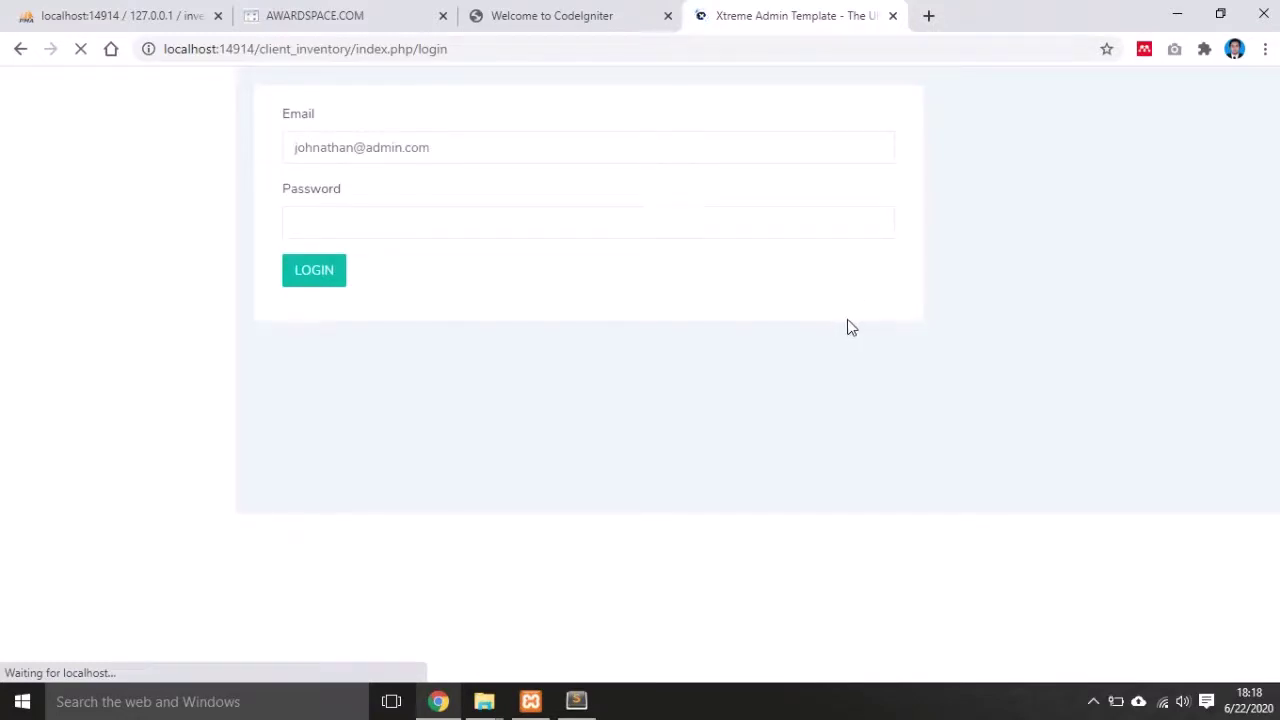
- Open the developer tools console for the client login page
right_click(846, 392)
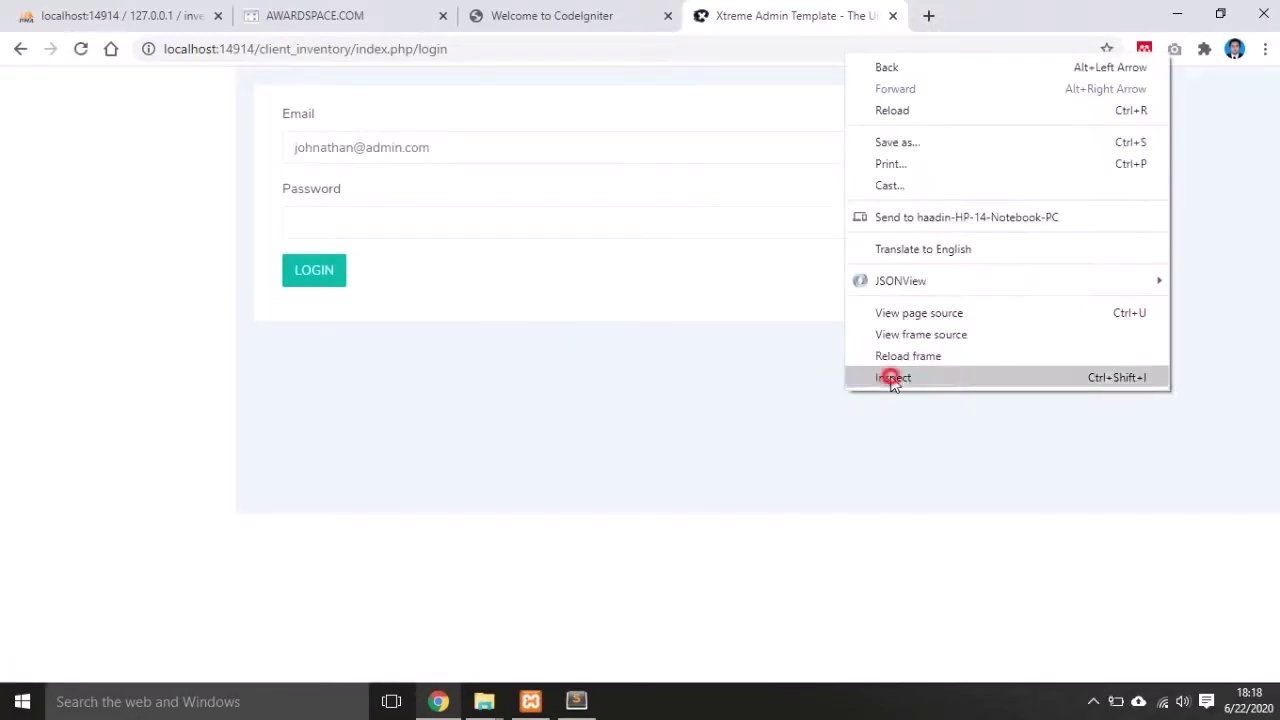
left_click(891, 377)
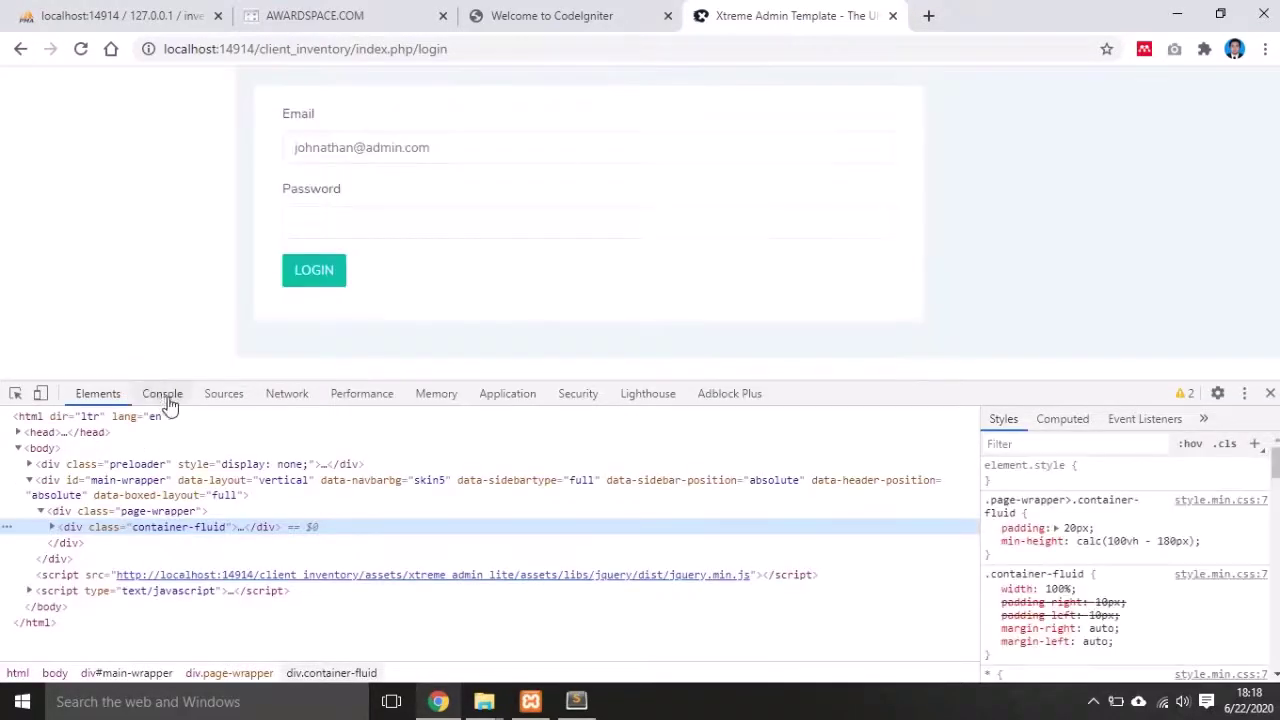
left_click(164, 395)
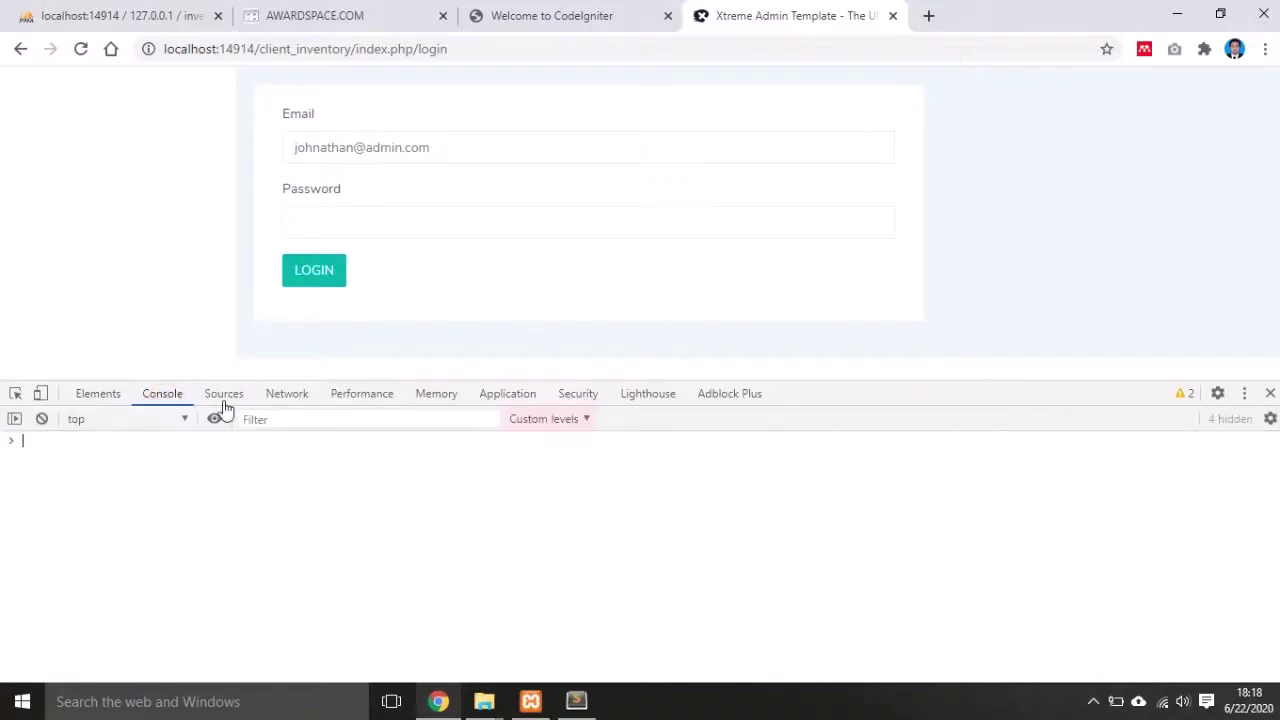
- Fill in the admin account's e-mail and password on the login form and submit it
left_click(358, 150)
left_click(366, 185)
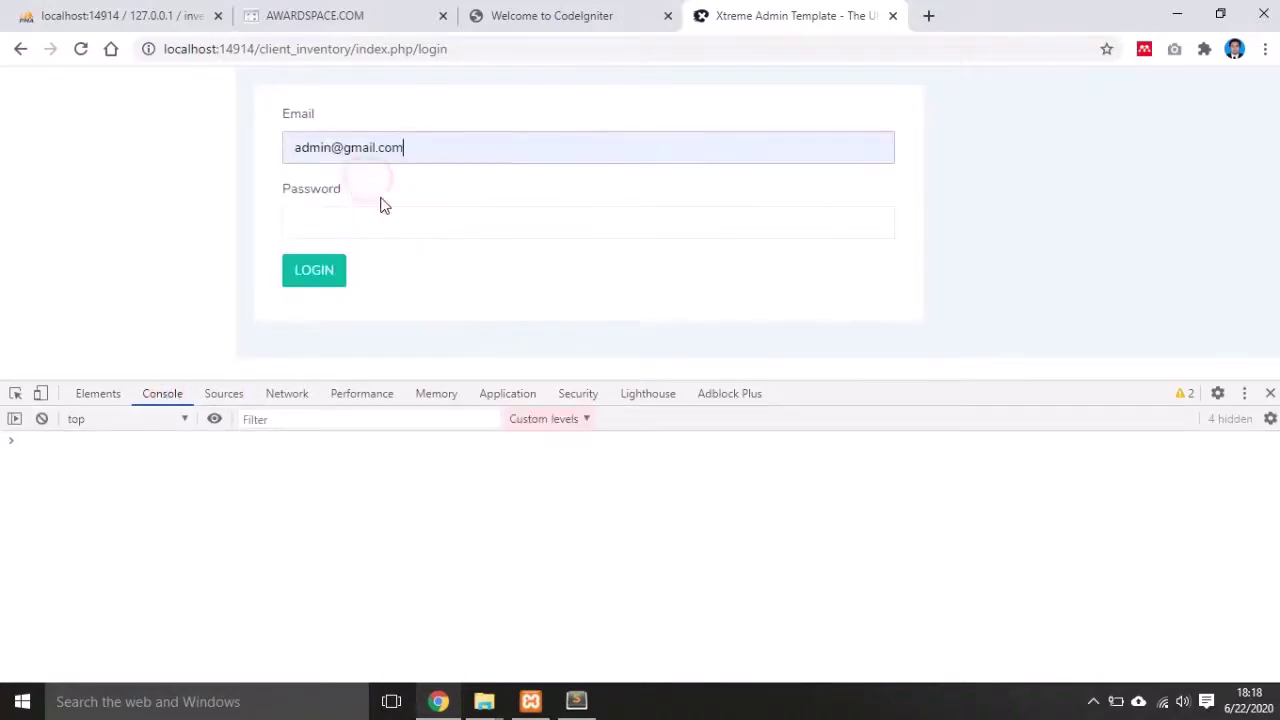
left_click(397, 215)
type("•••")
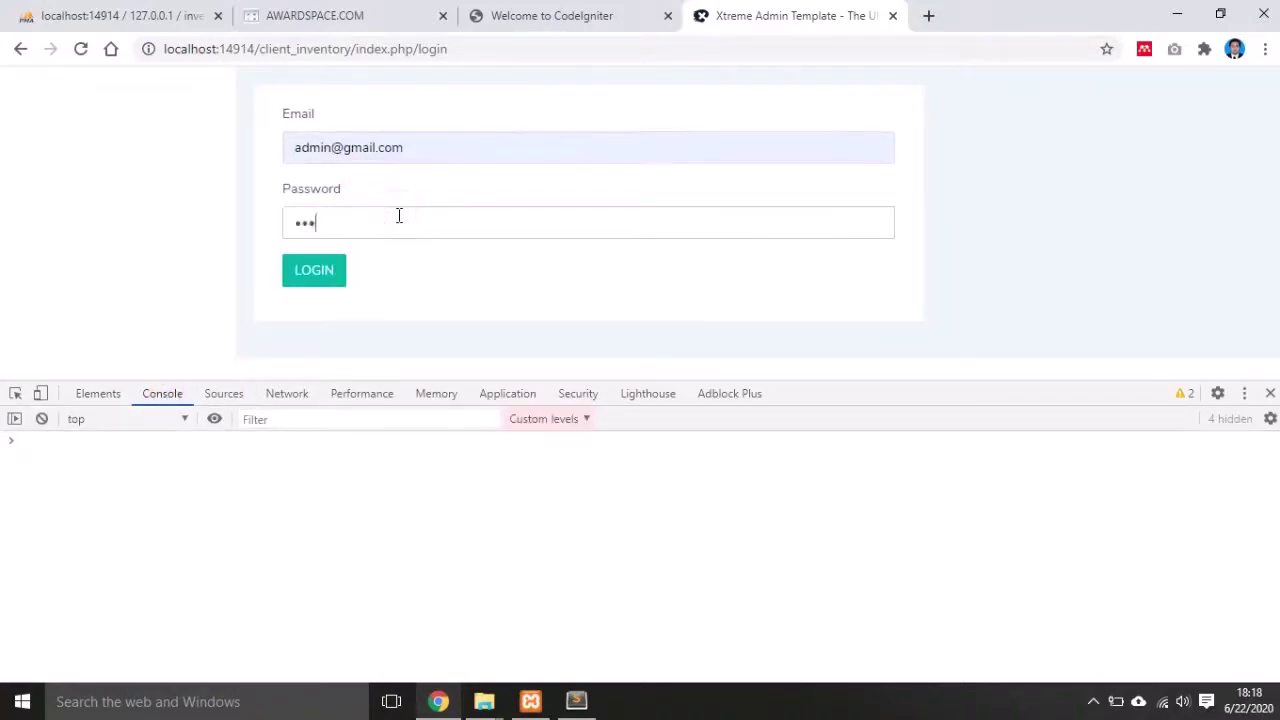
type("••")
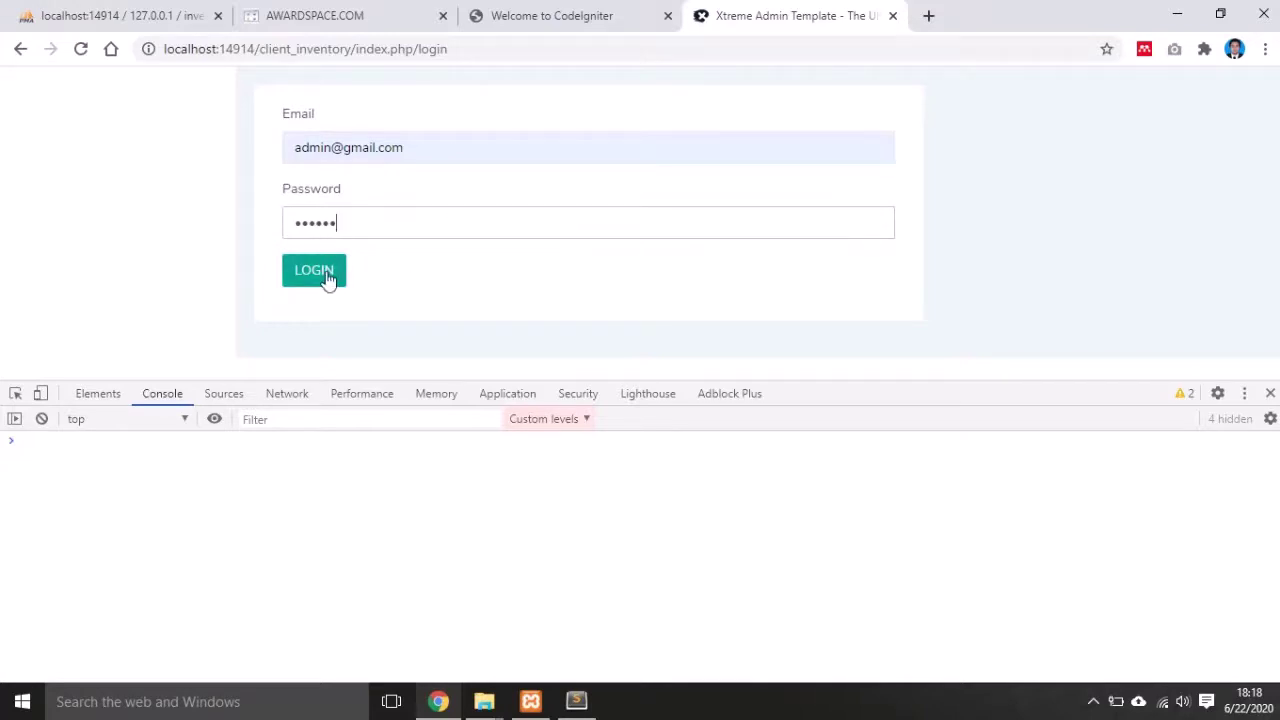
left_click(328, 280)
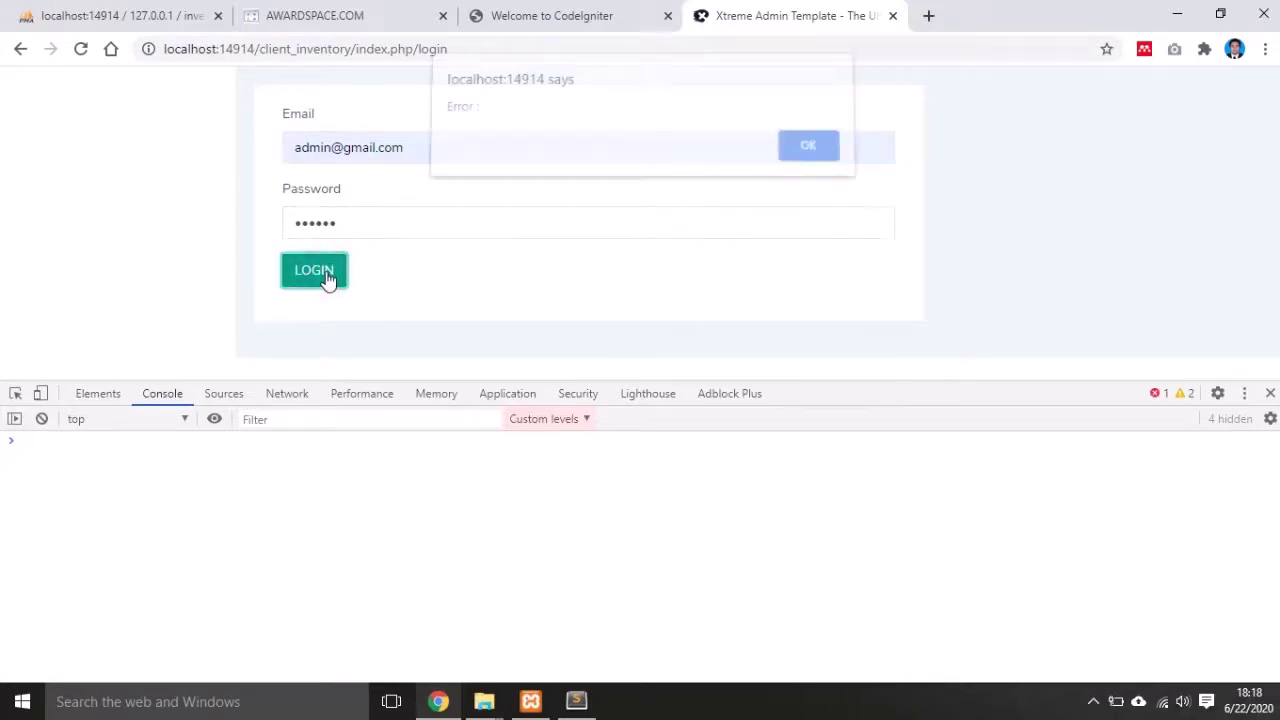
- Dismiss the login error and open the application/controllers folder in the AwardSpace file manager
left_click(800, 153)
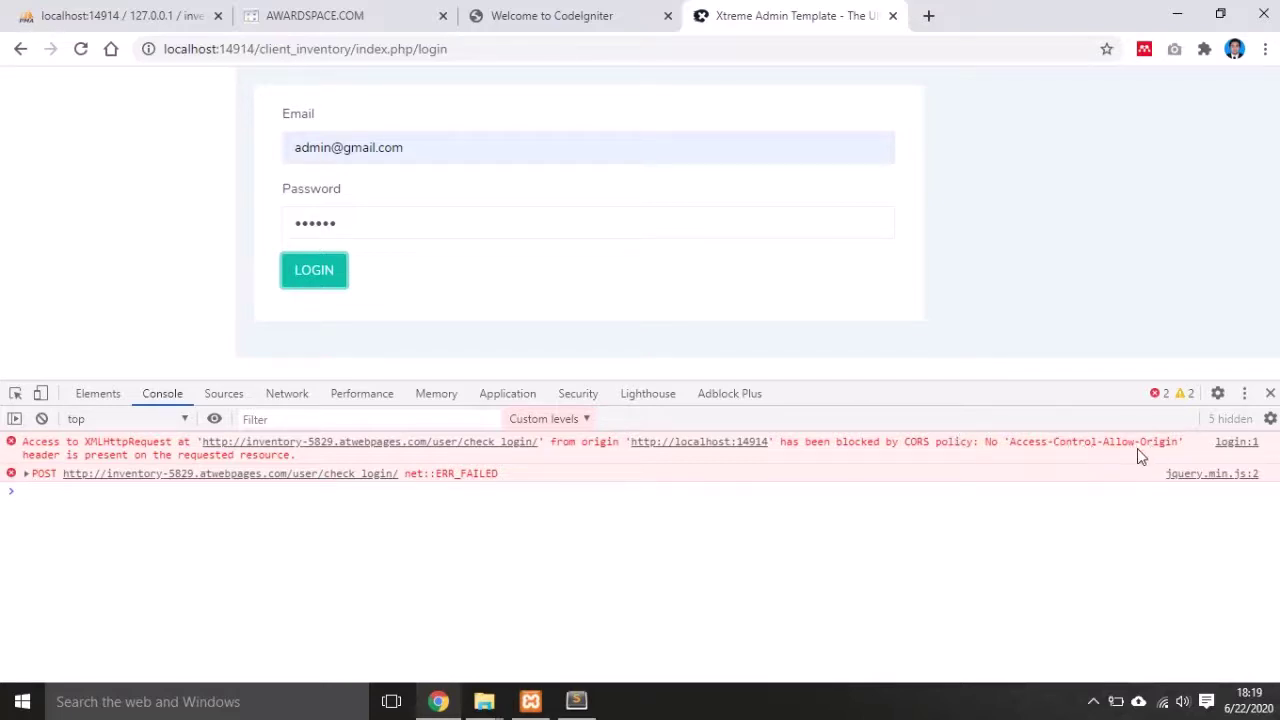
left_click(943, 535)
left_click(331, 15)
scroll(1124, 378, "up", 2)
scroll(1186, 374, "up", 15)
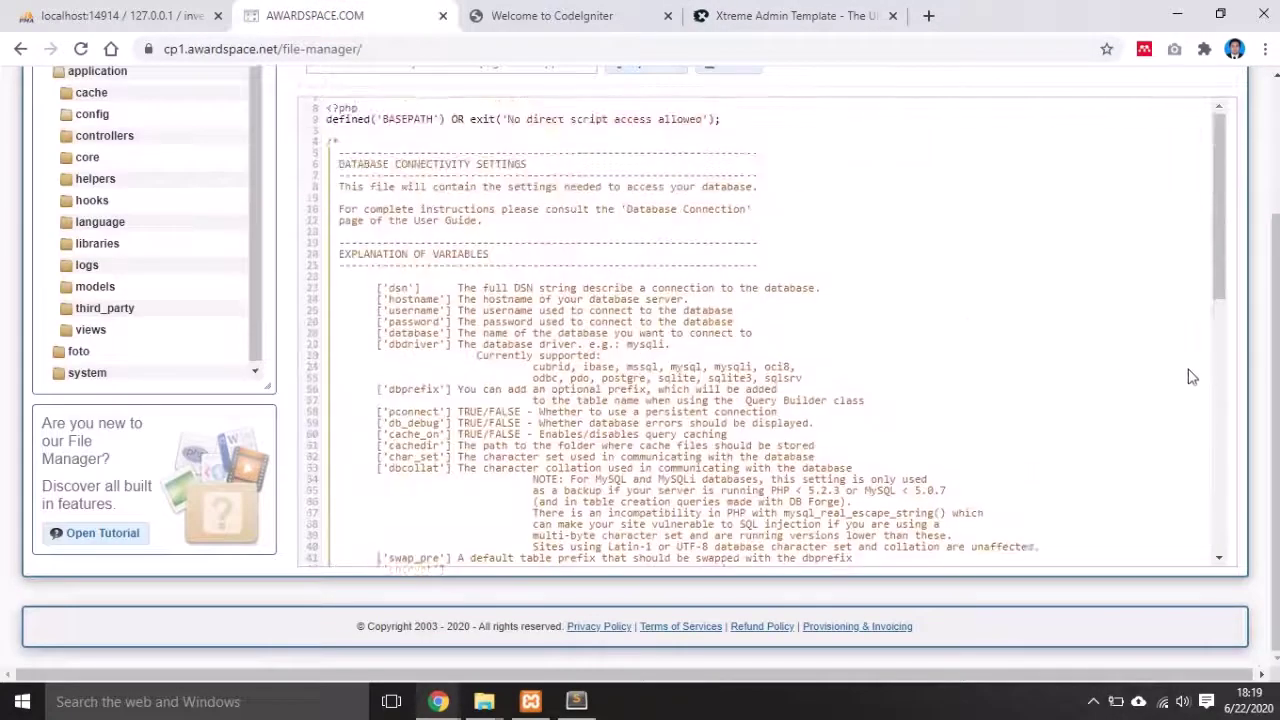
left_click(335, 197)
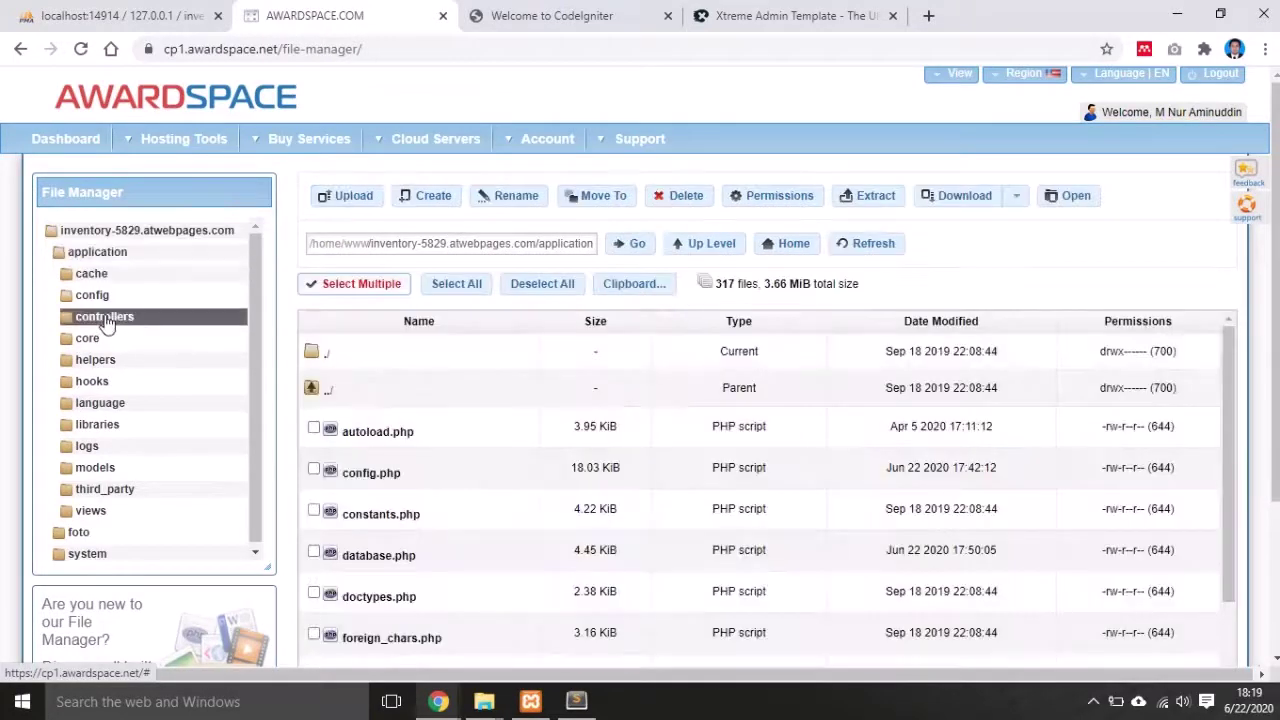
left_click(104, 322)
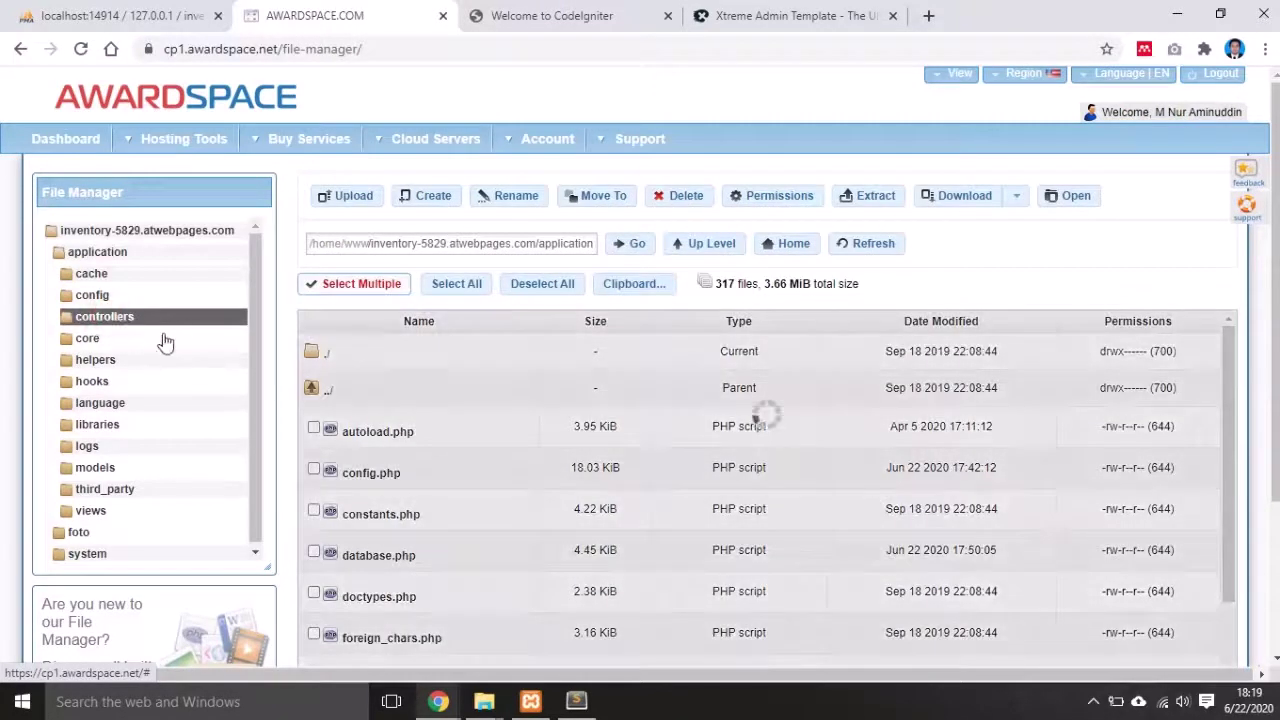
scroll(620, 434, "down", 1)
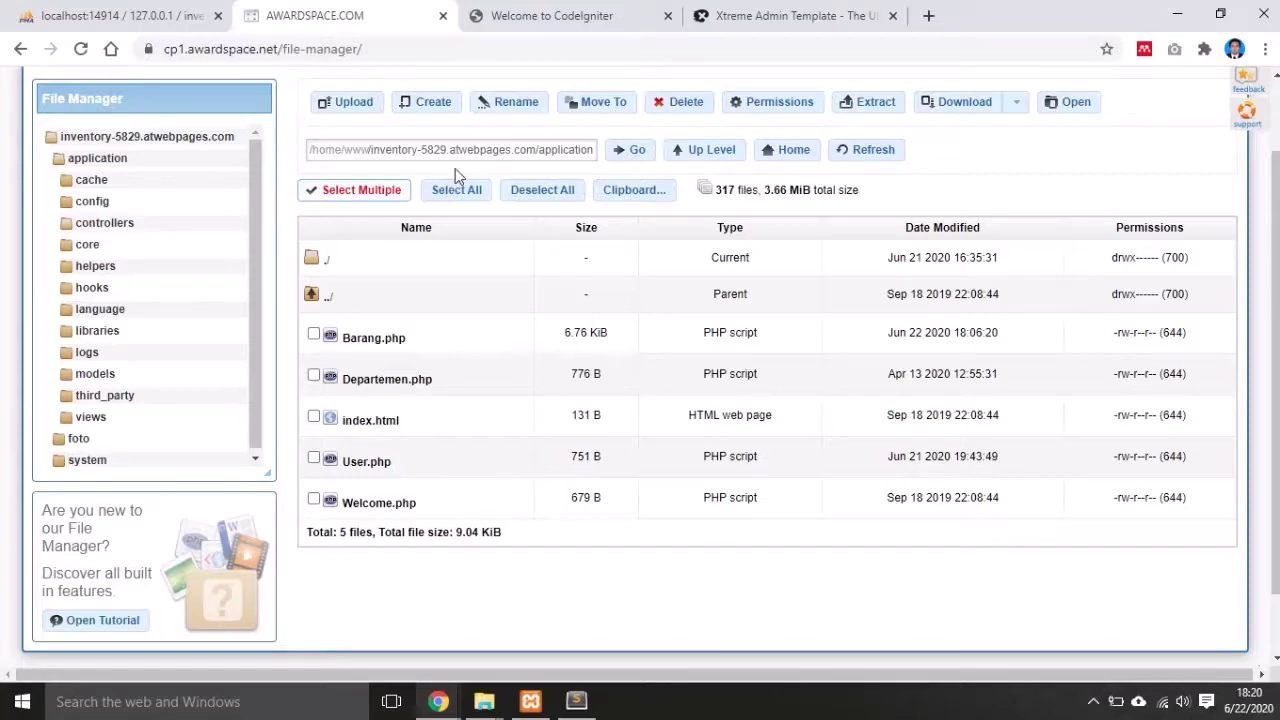
- Edit User.php, adding header("Access-Control-Allow-Origin: *"); after the User_model load in the constructor, and save the file
right_click(369, 461)
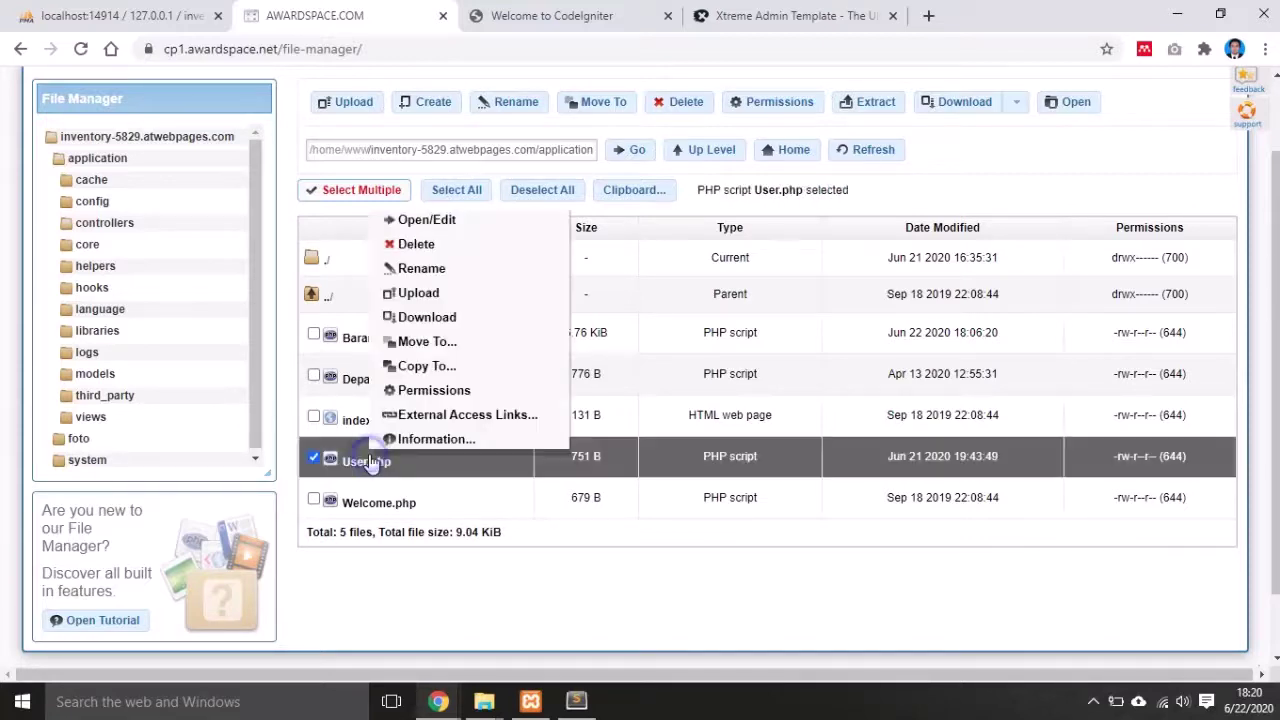
left_click(440, 221)
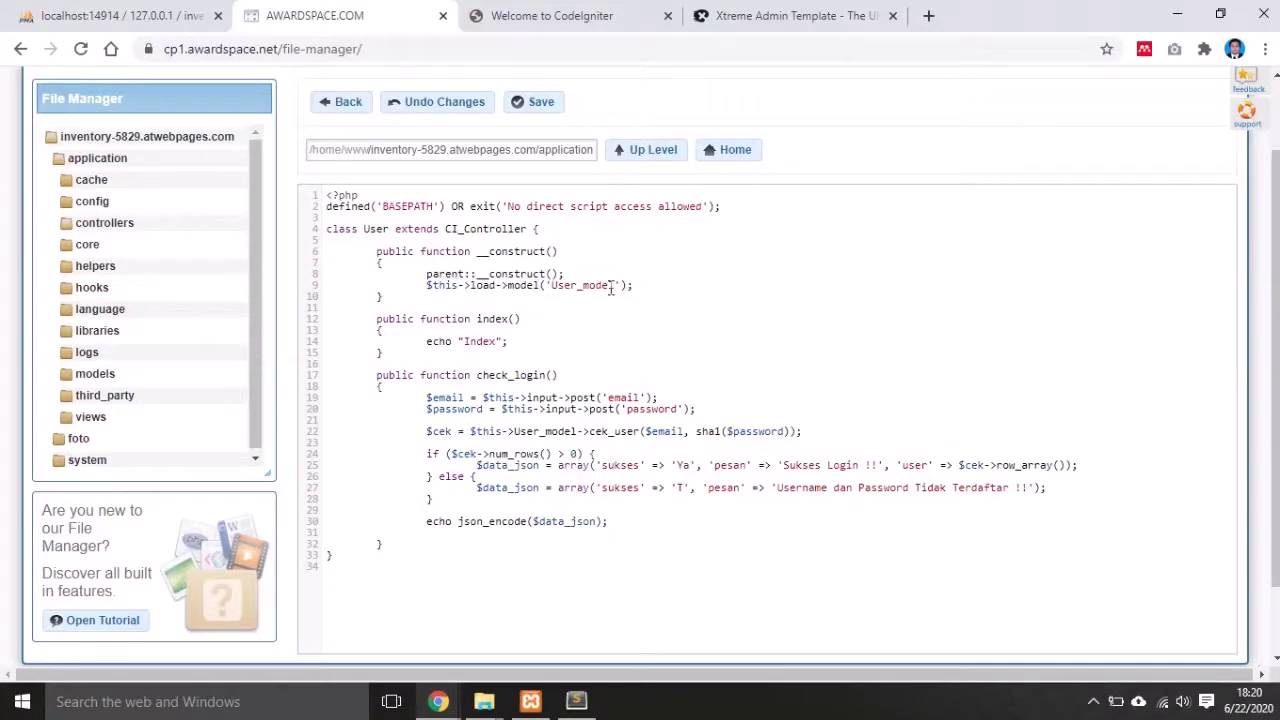
left_click(637, 286)
key("Return")
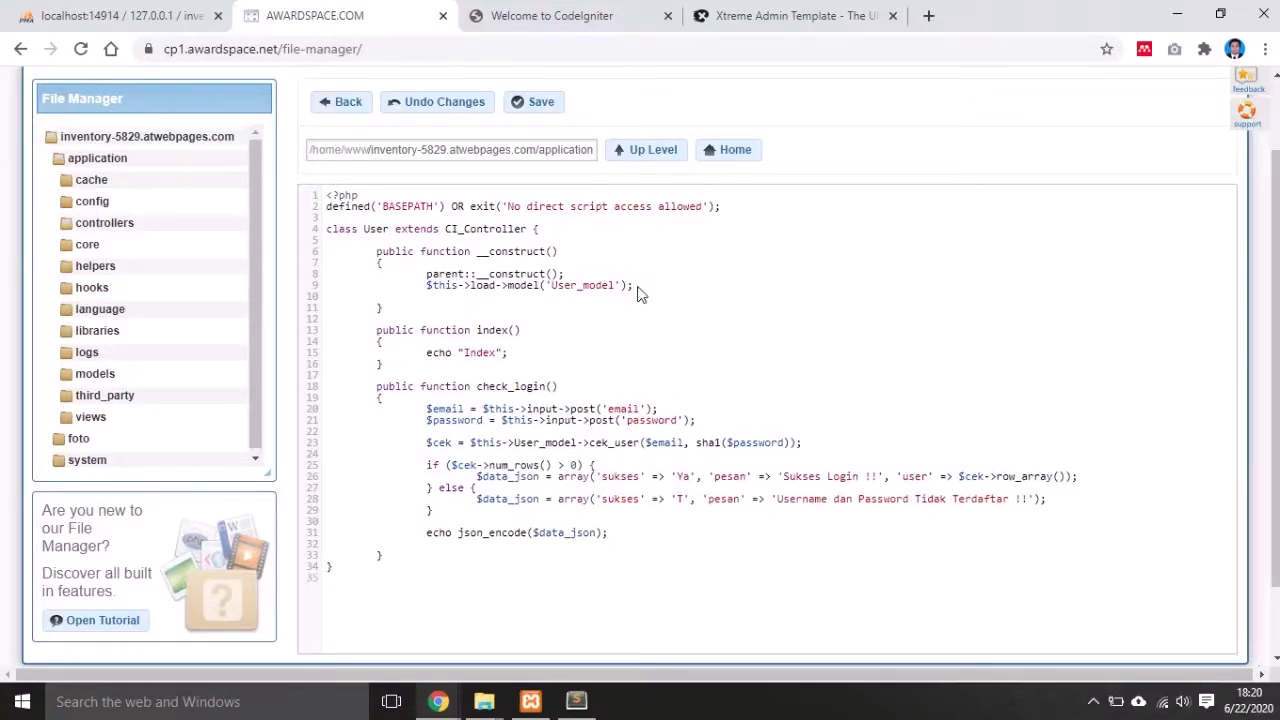
type("header(\"\")Acces-")
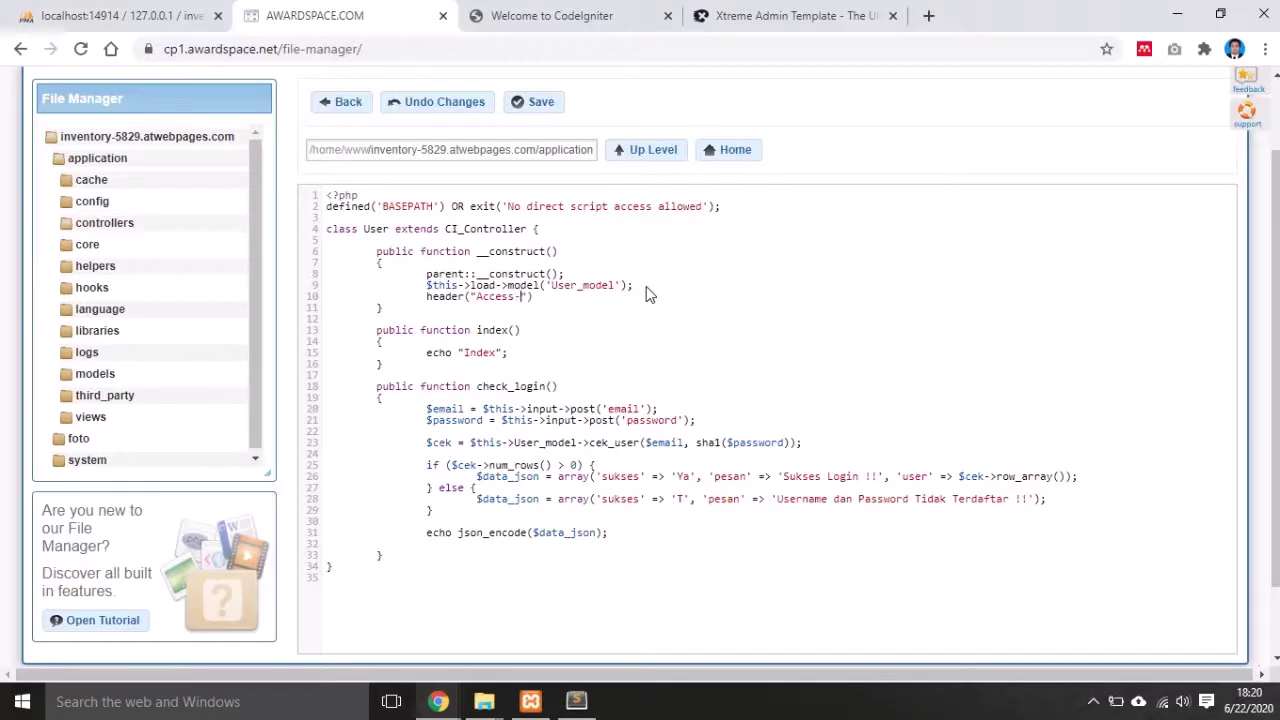
type("Control-Allow-Origin: *")
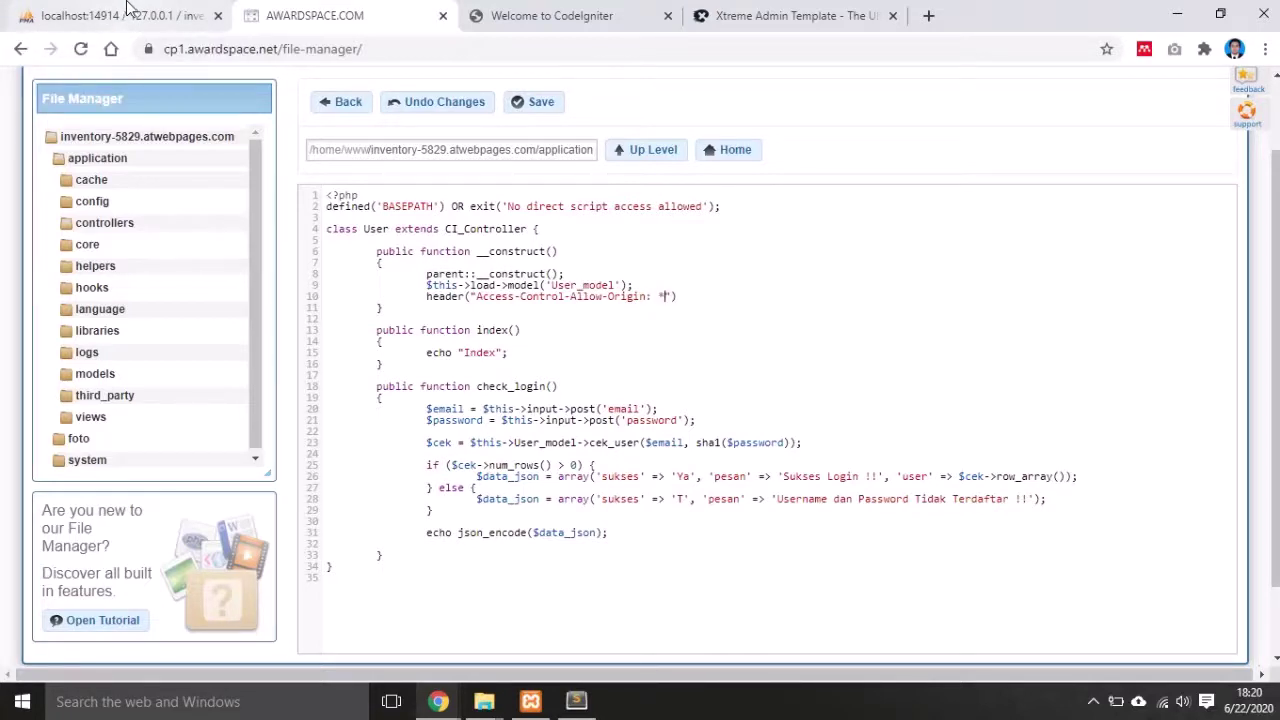
type(";")
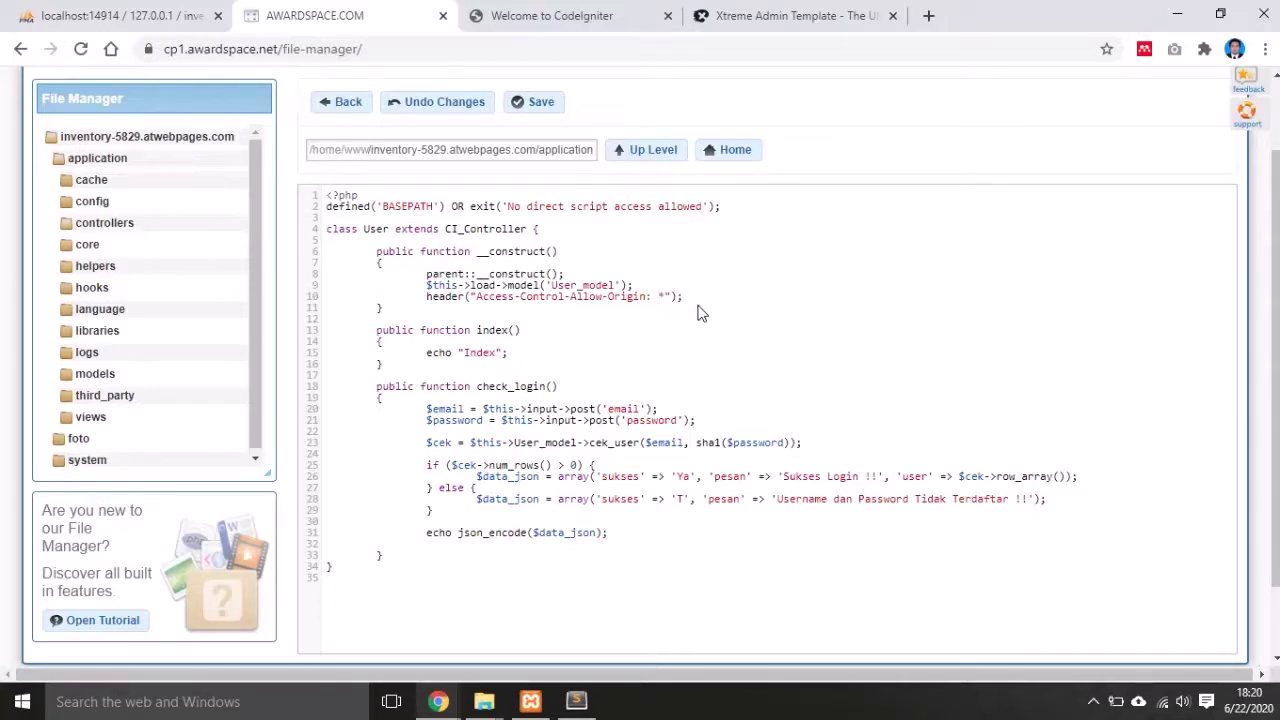
left_click(548, 101)
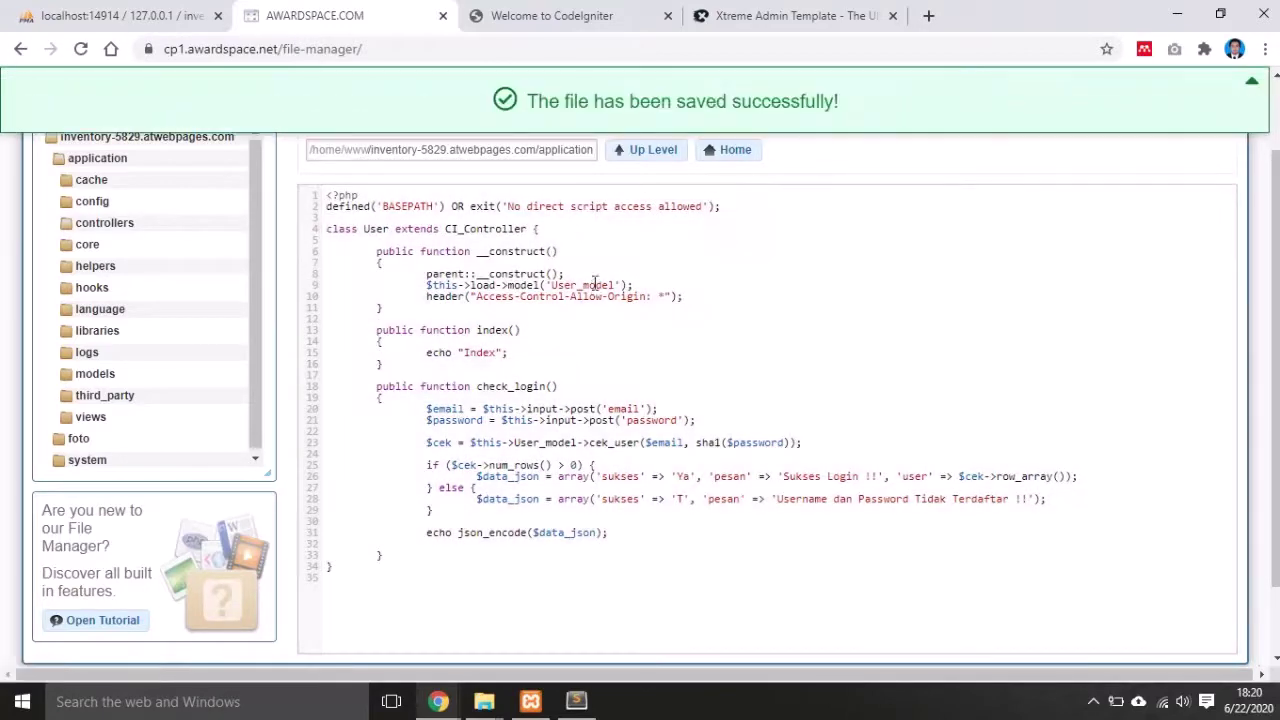
left_click(594, 284)
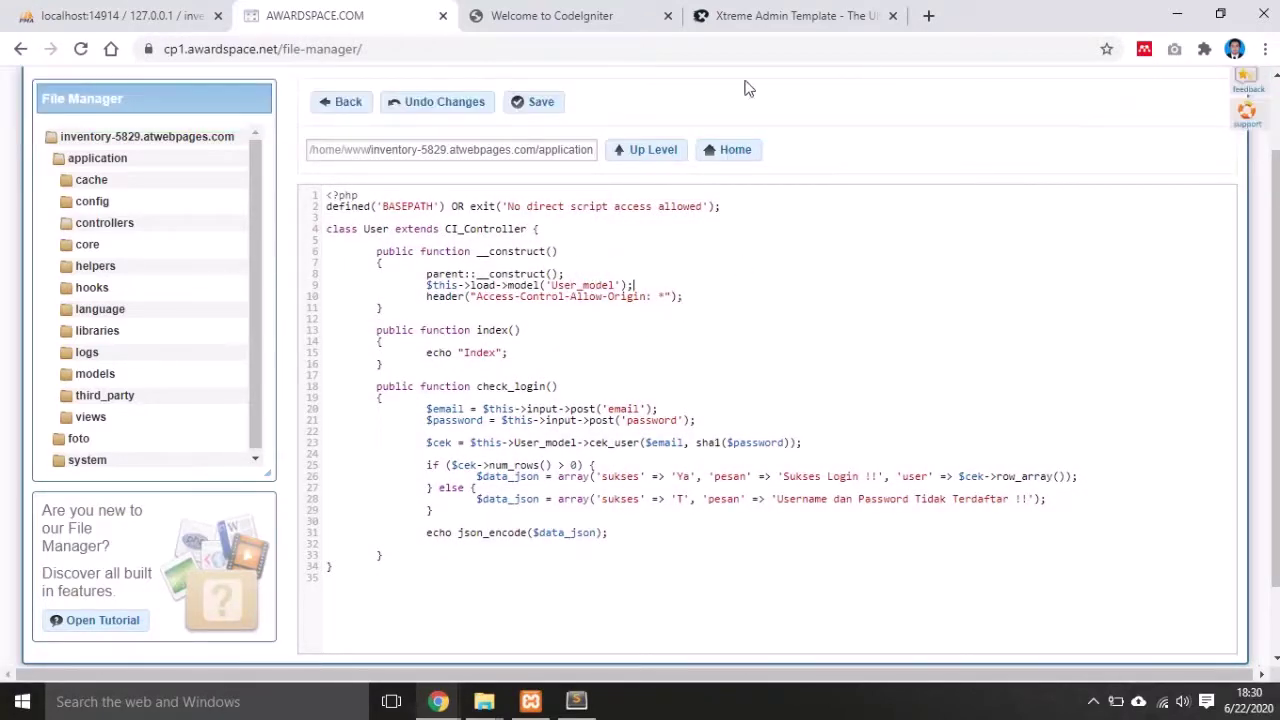
- Resubmit the client login form with the existing credentials and dismiss the resulting alert
left_click(790, 14)
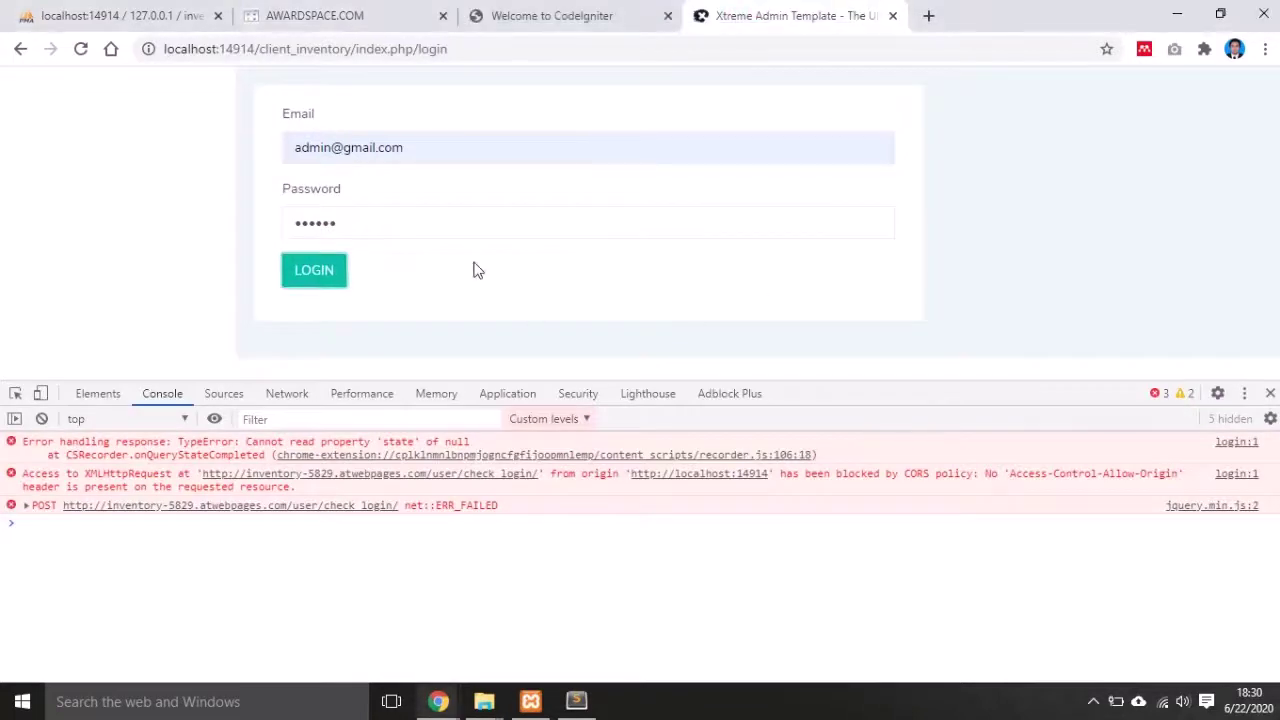
left_click(437, 155)
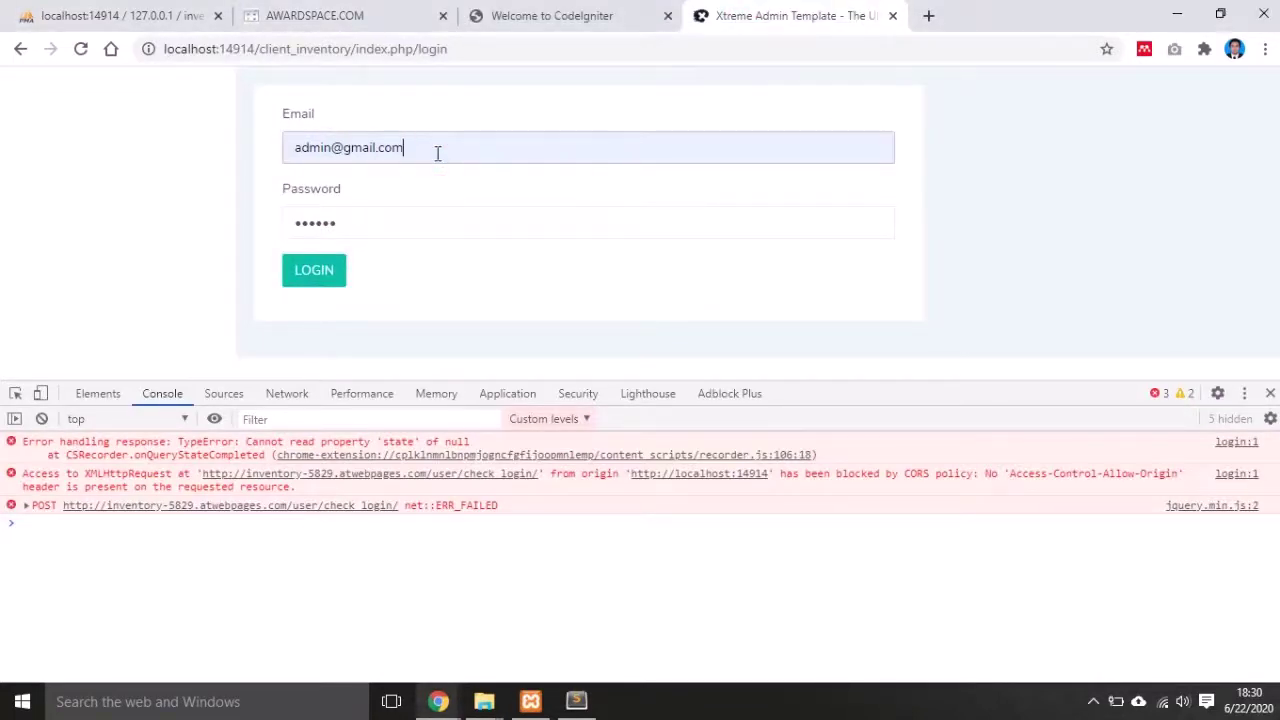
left_click(334, 282)
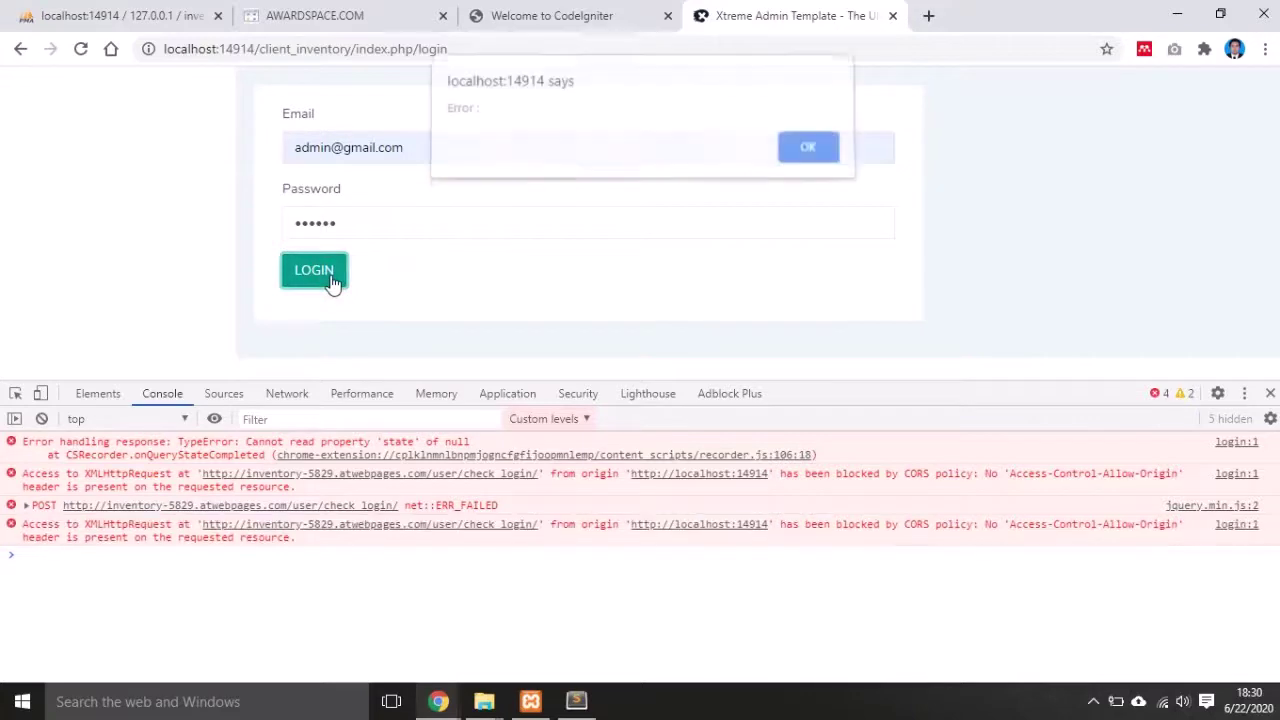
left_click(800, 156)
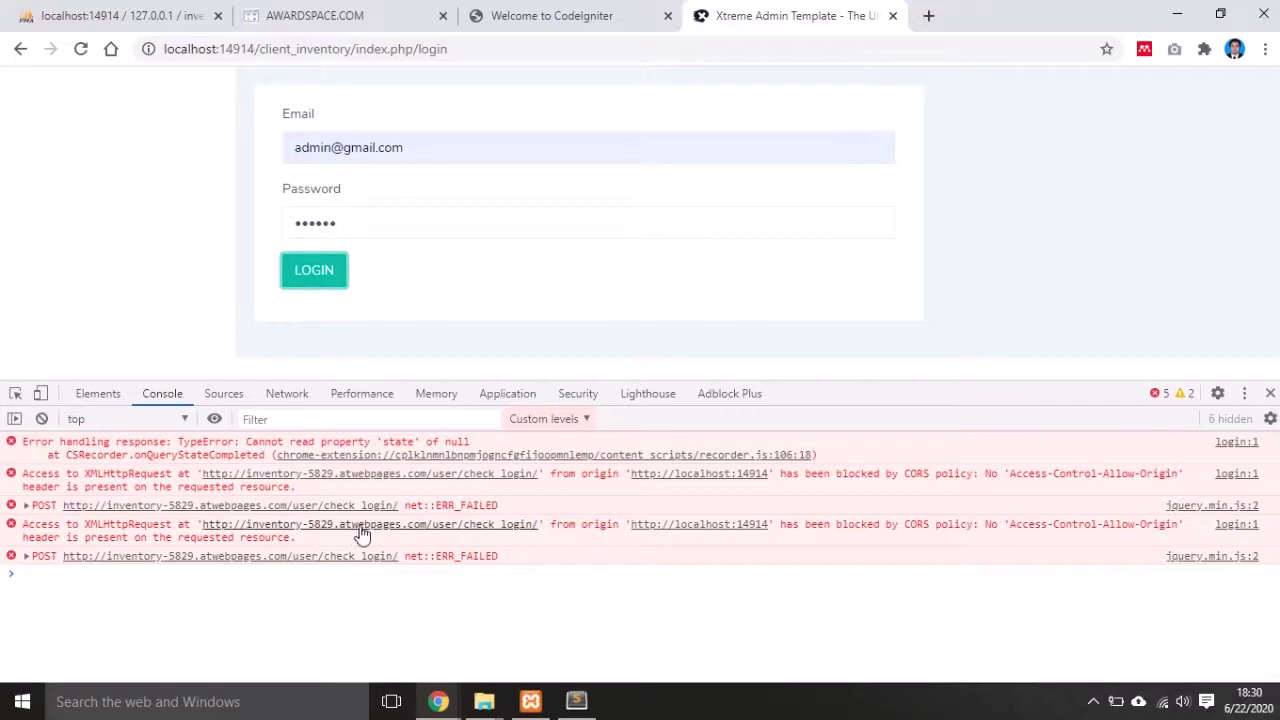
- Open the blocked check_login request URL from the console and reload it with index.php/ inserted before user
left_click(443, 527)
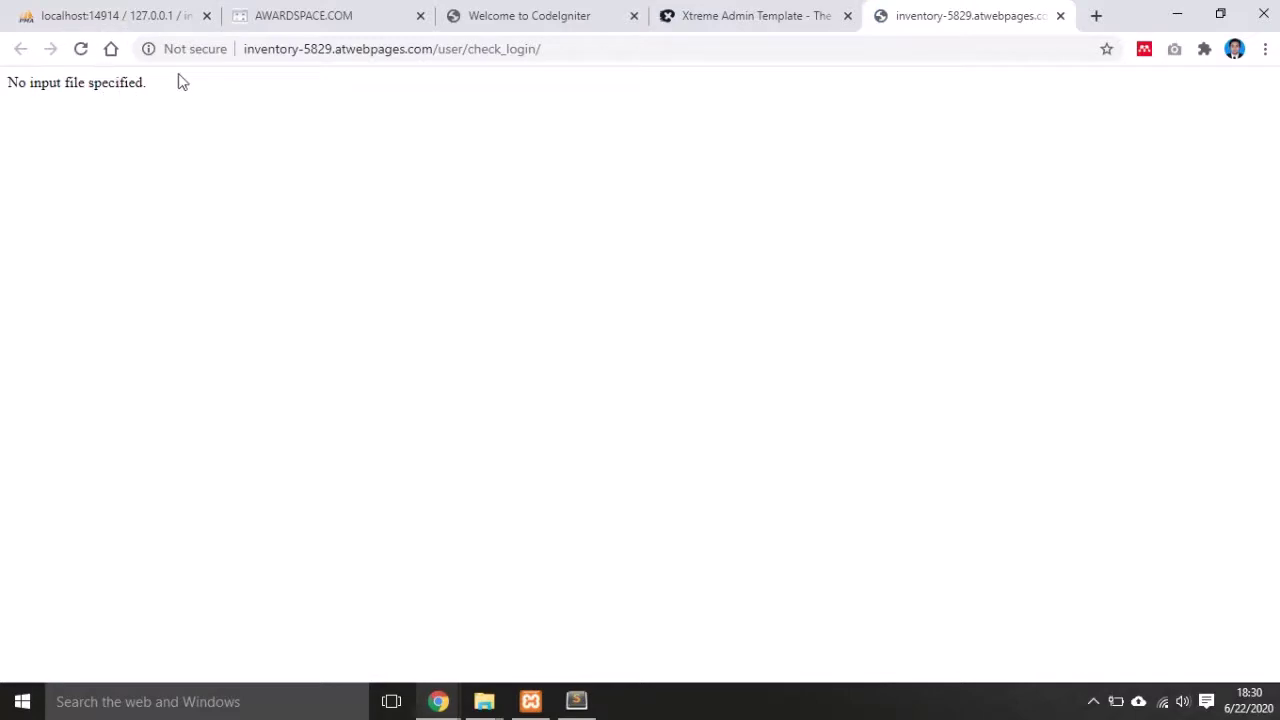
left_click(439, 50)
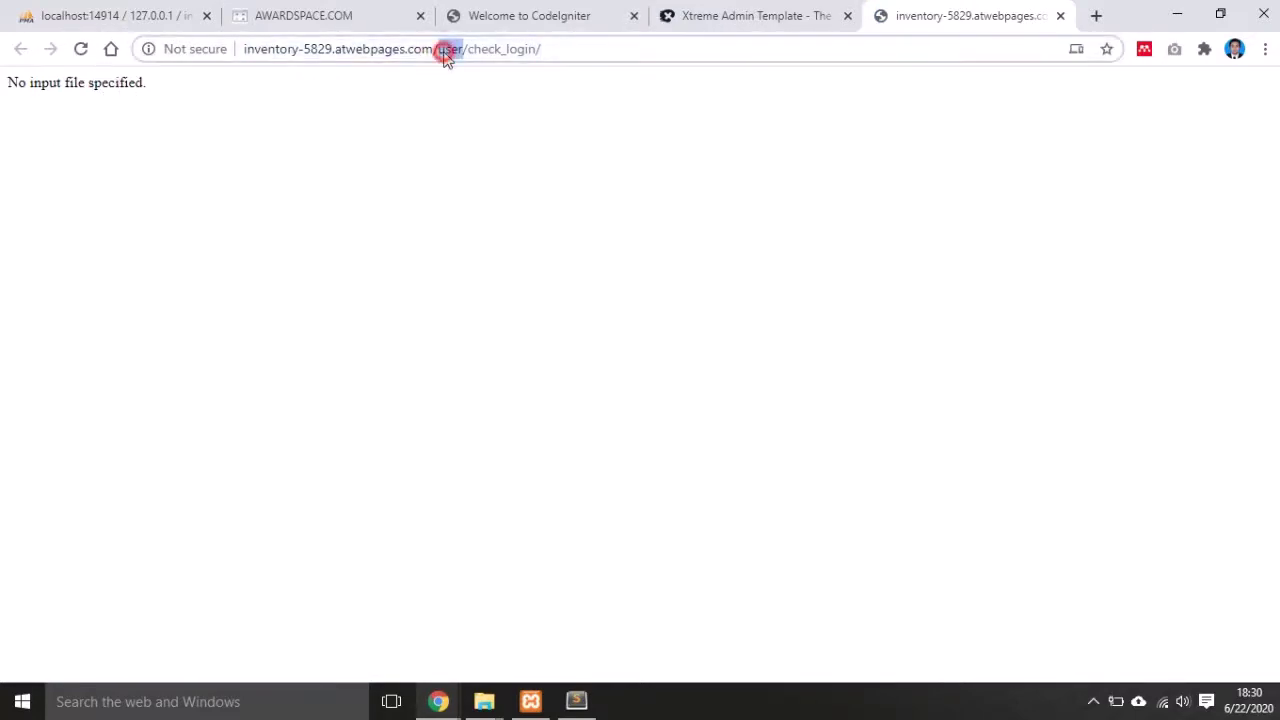
key("Home")
left_click(444, 49)
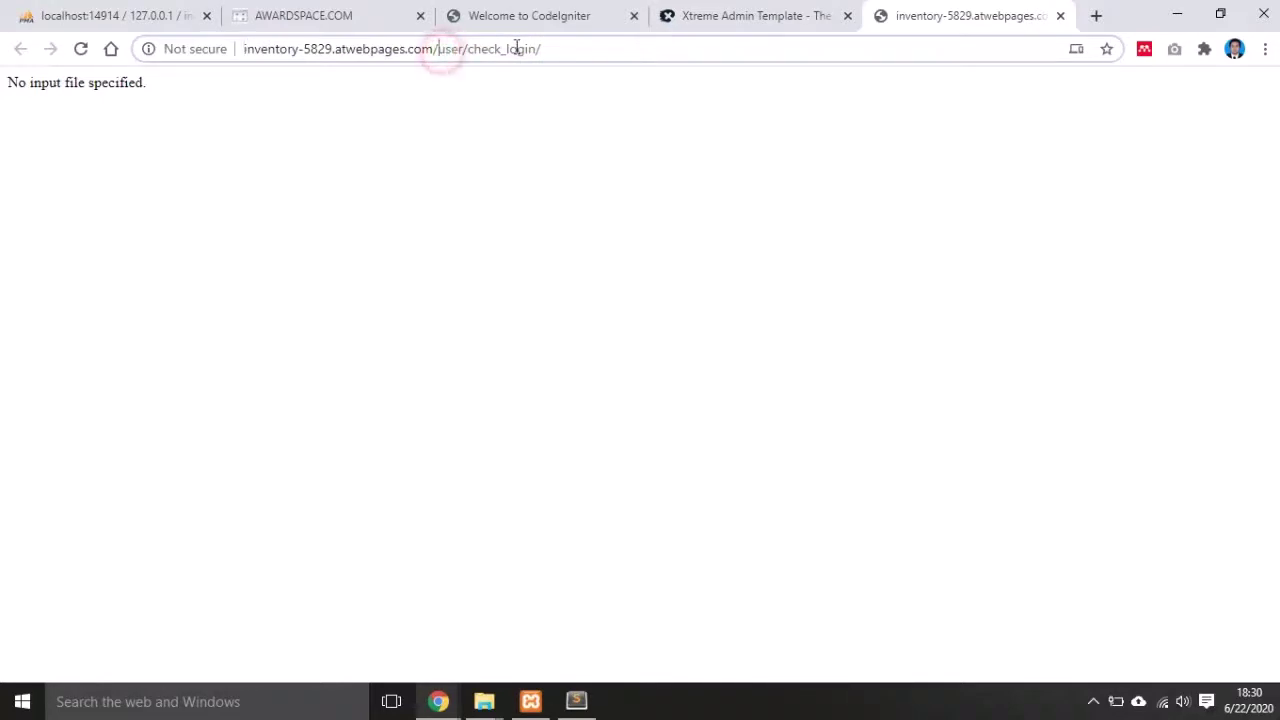
type("index.php/")
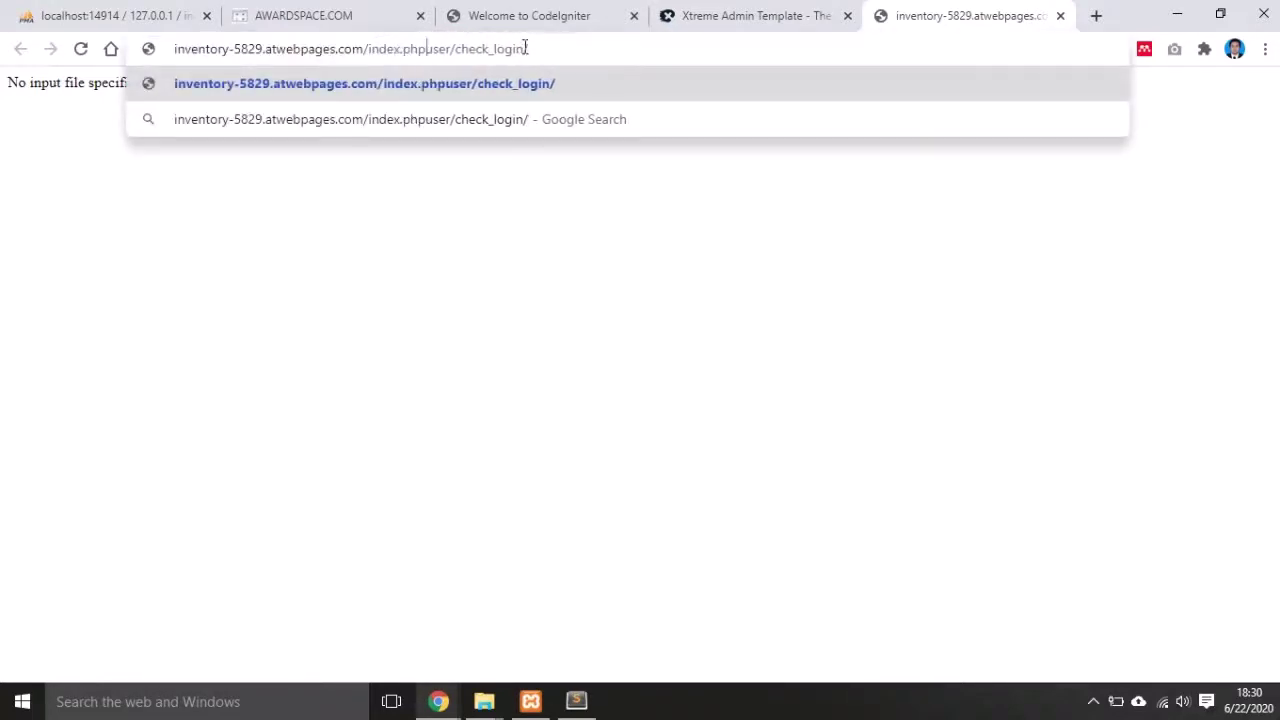
key("Return")
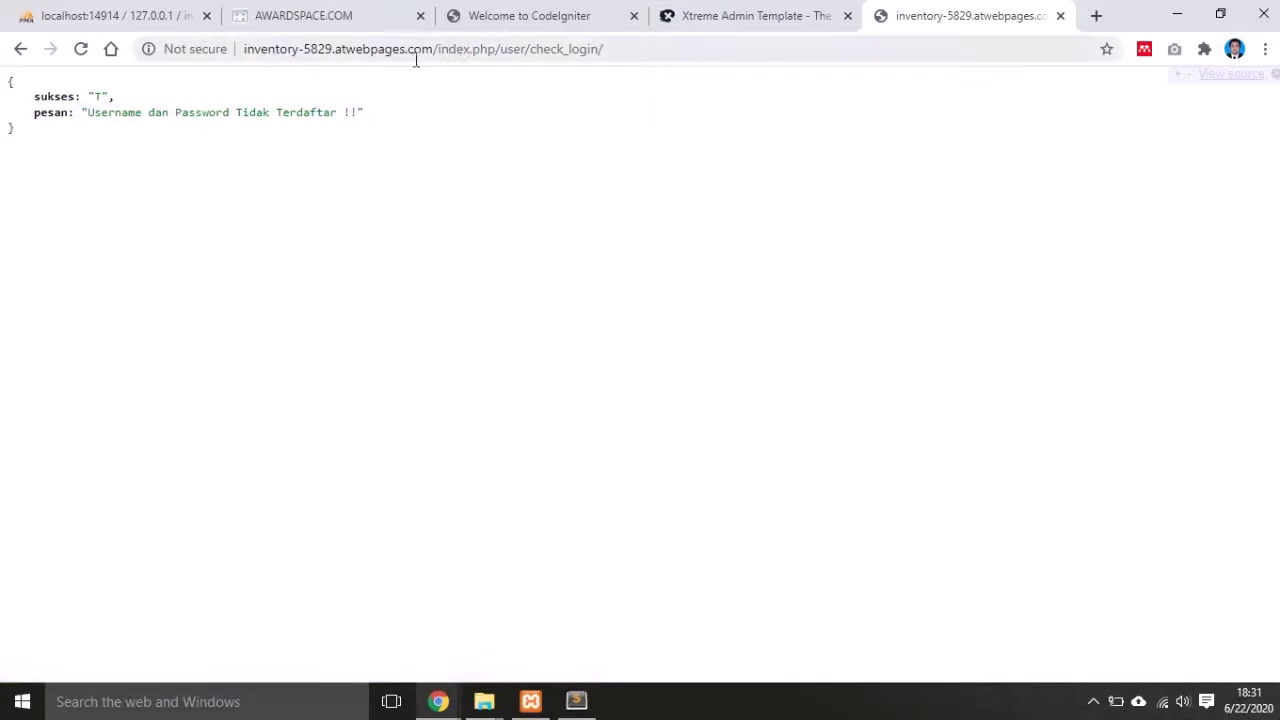
- Examine the index.php, user and check_login segments of the request address together with the JSON response
left_click(512, 48)
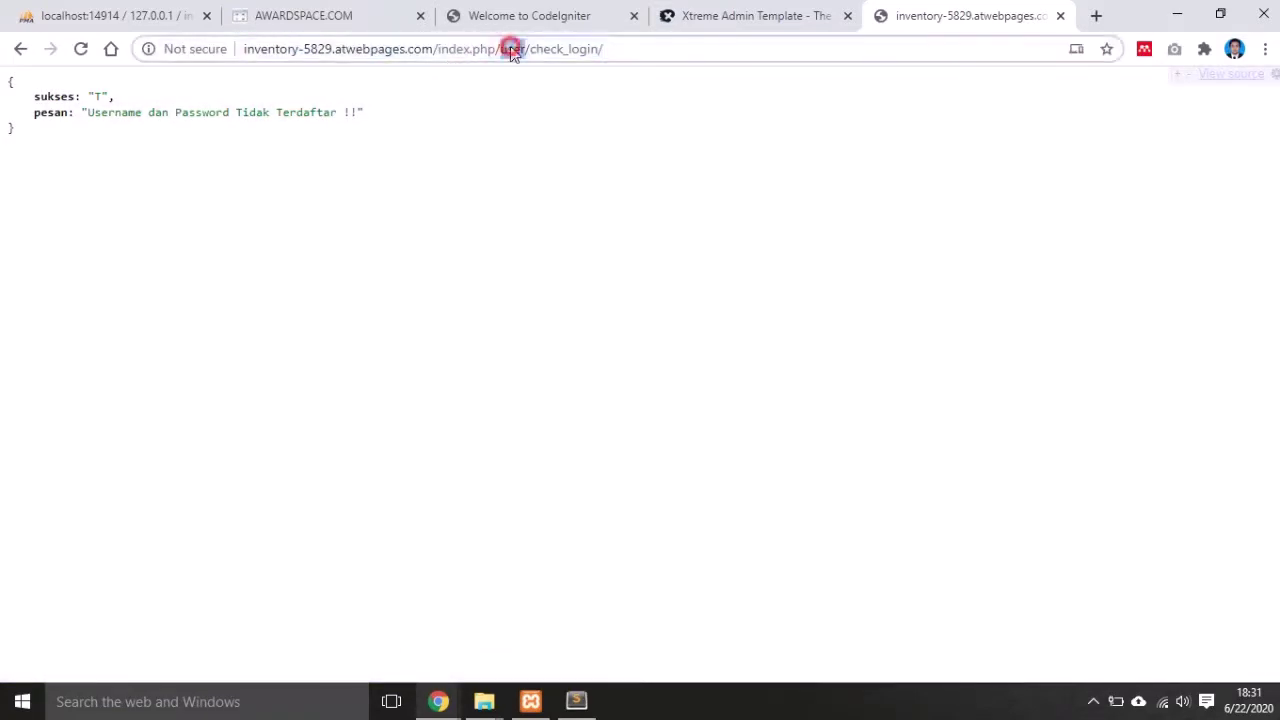
double_click(512, 48)
double_click(566, 48)
left_click(680, 152)
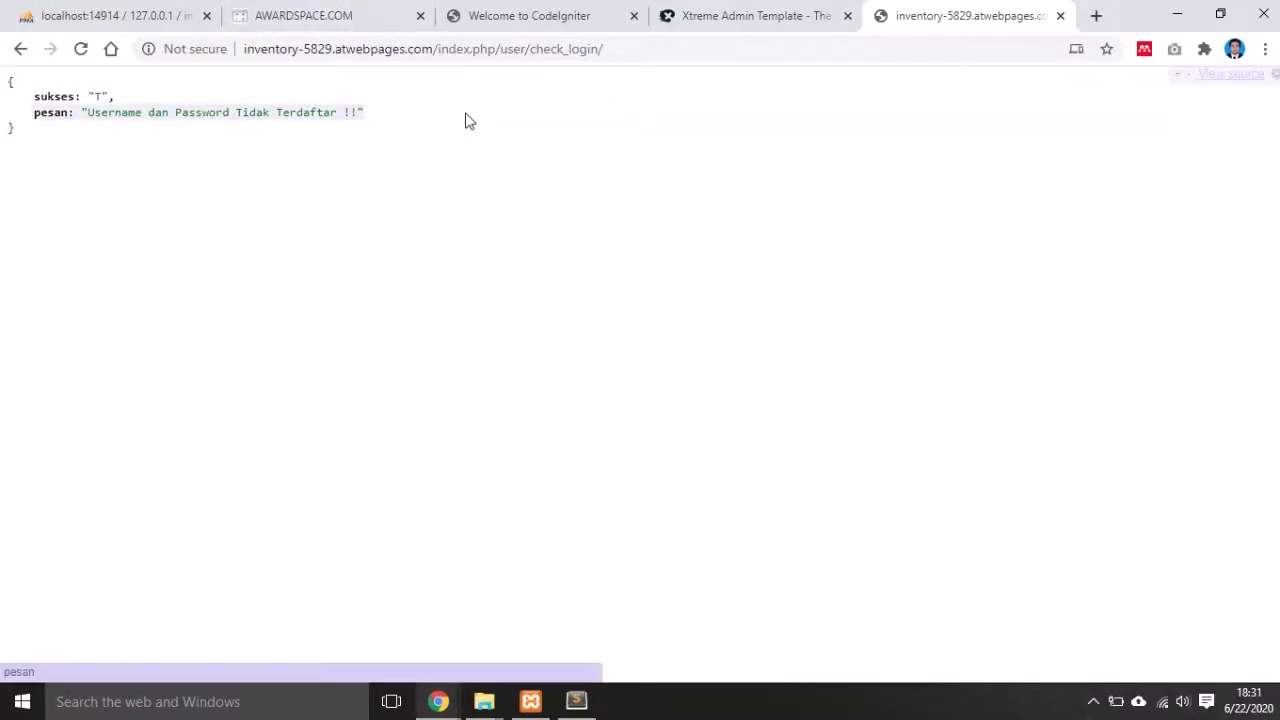
left_click(428, 52)
left_click_drag(438, 50, 495, 53)
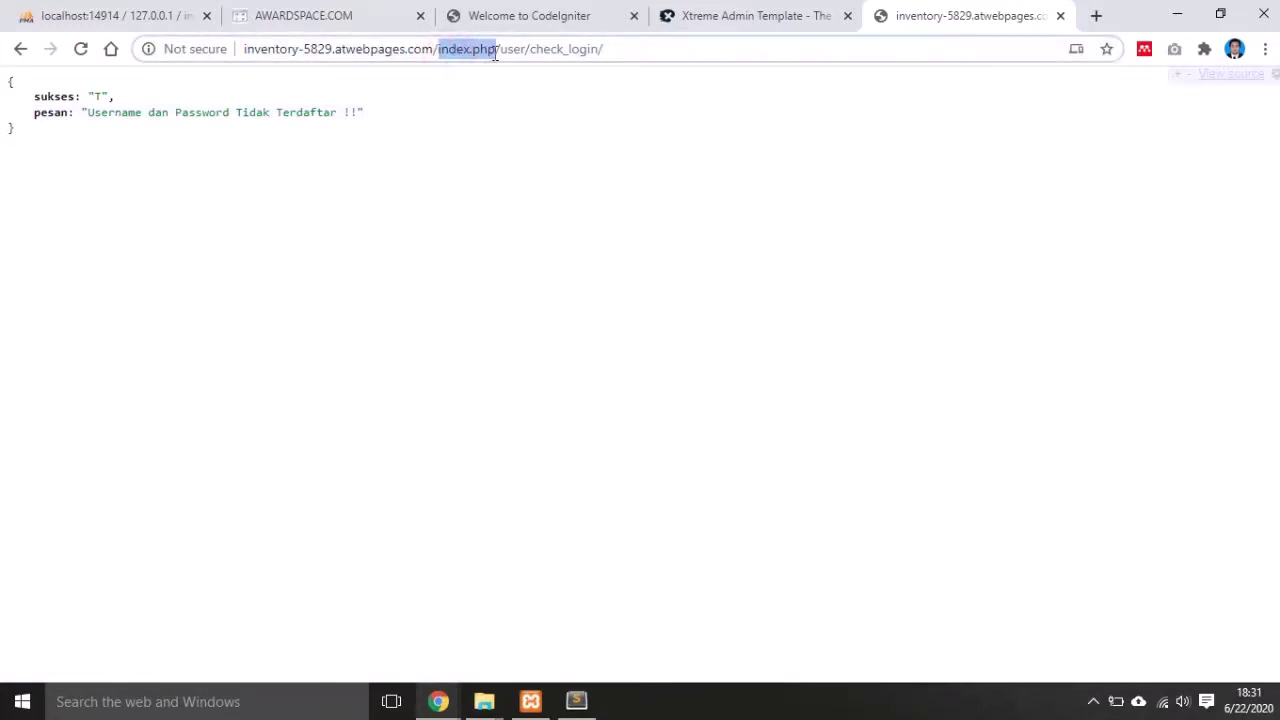
left_click(490, 132)
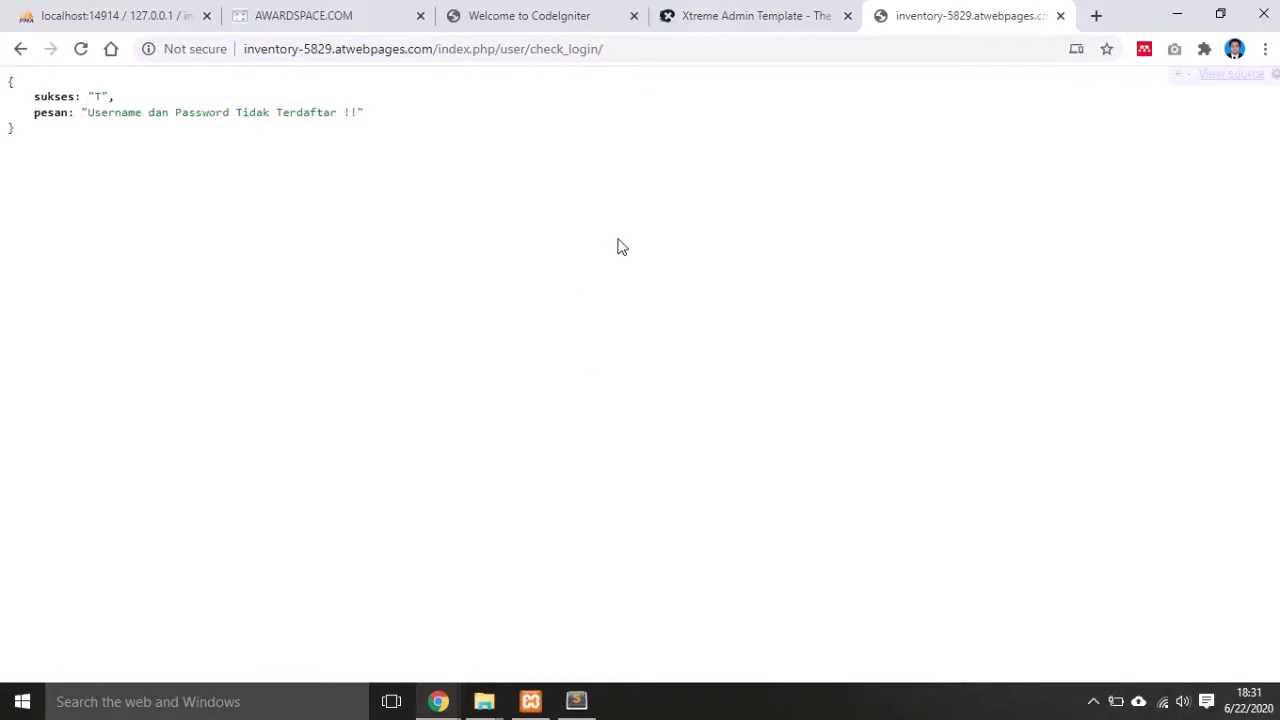
left_click(629, 343)
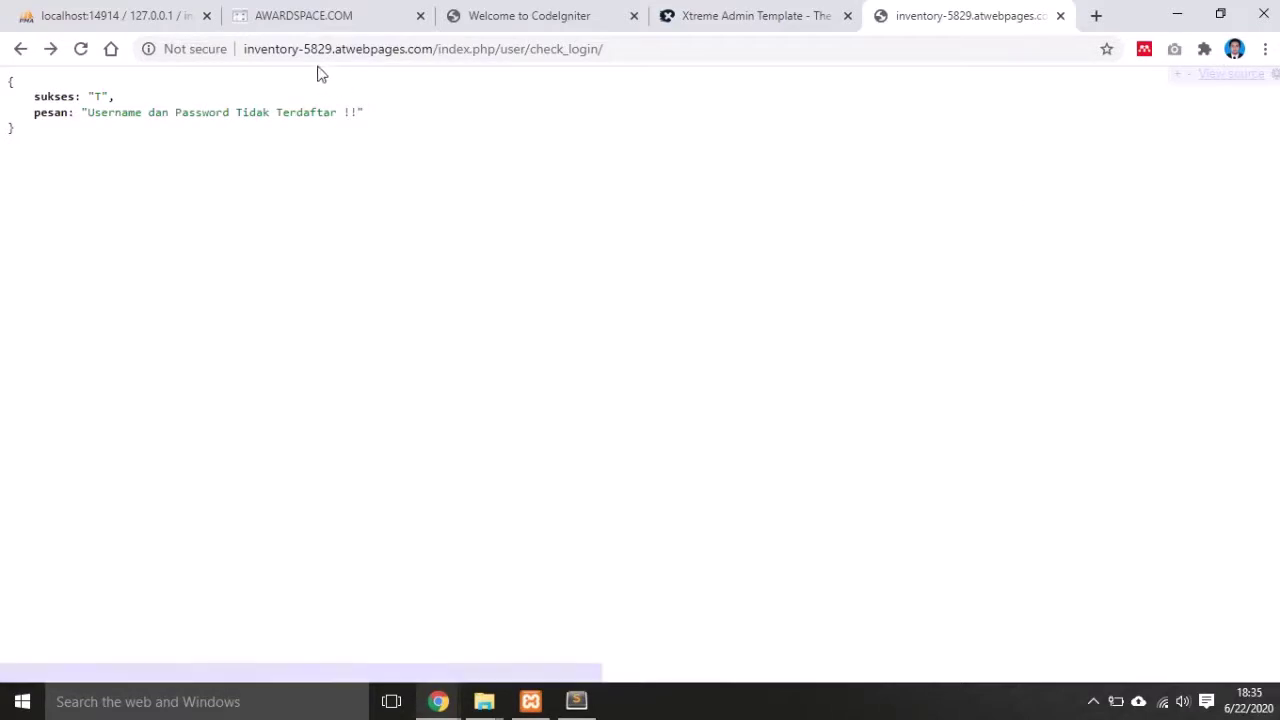
- Return to the AwardSpace file manager and open the .htaccess file in the site's root folder for editing
left_click(318, 12)
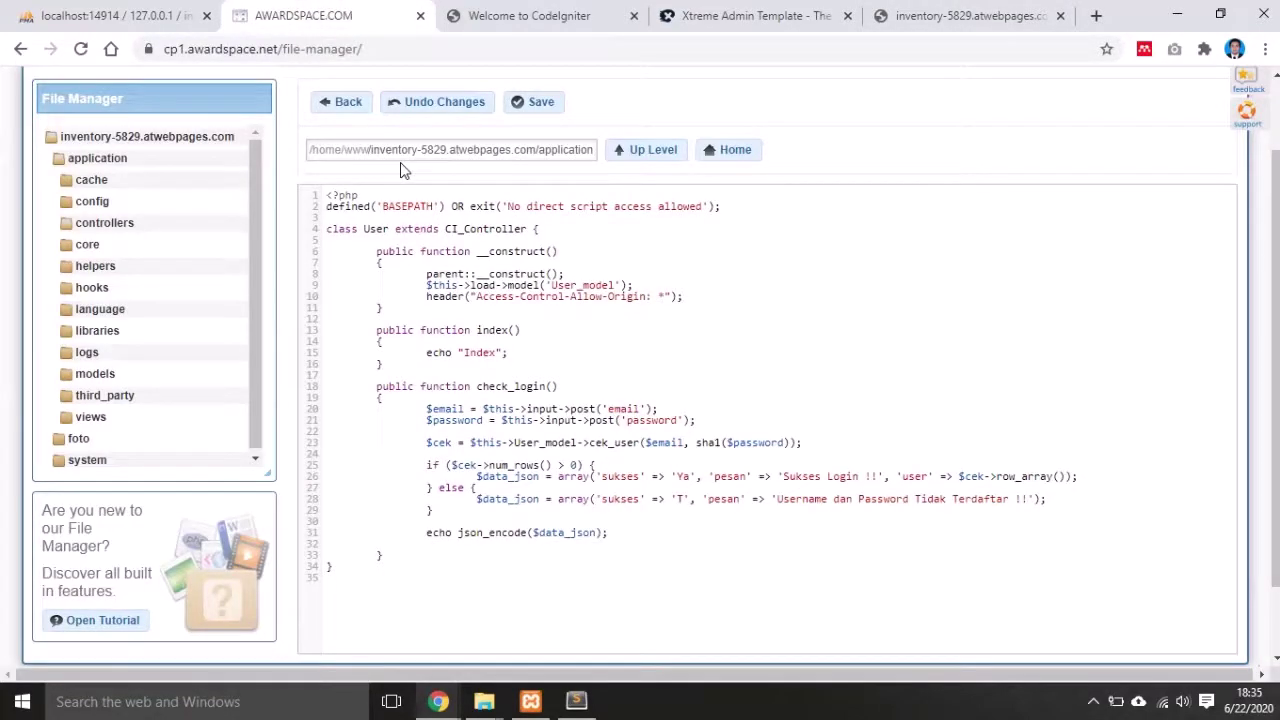
left_click(169, 145)
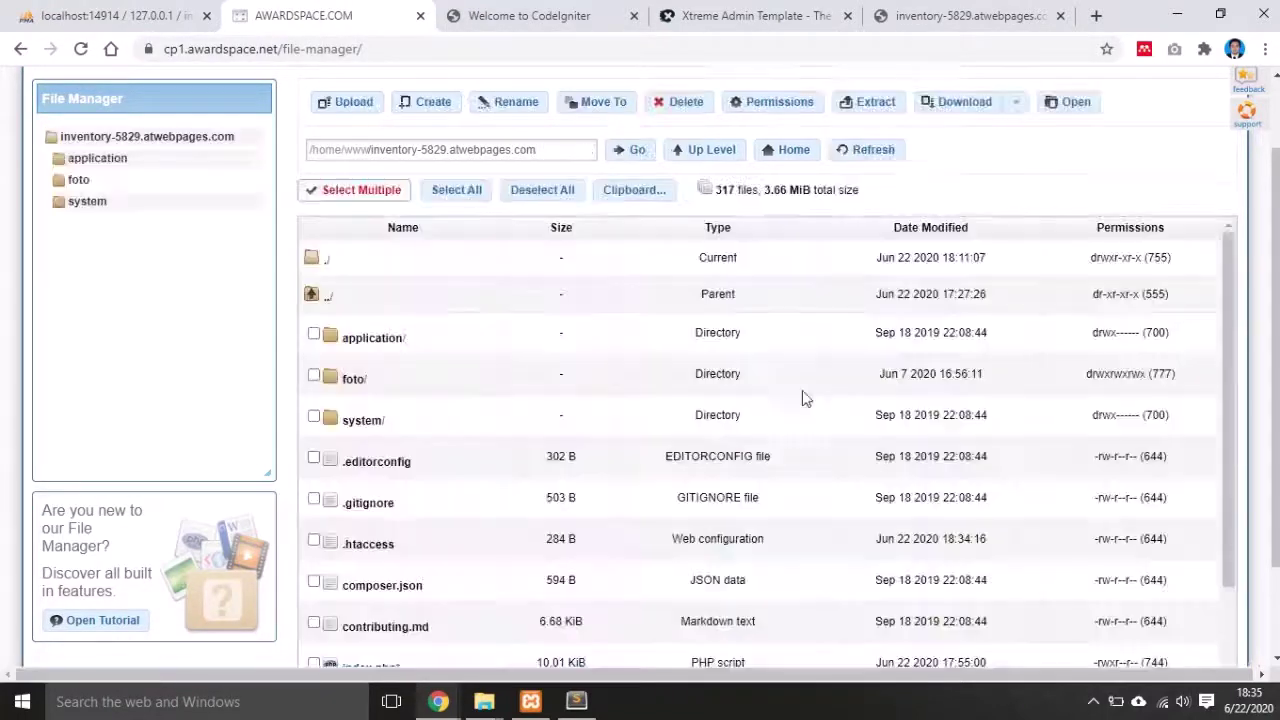
scroll(707, 409, "down", 1)
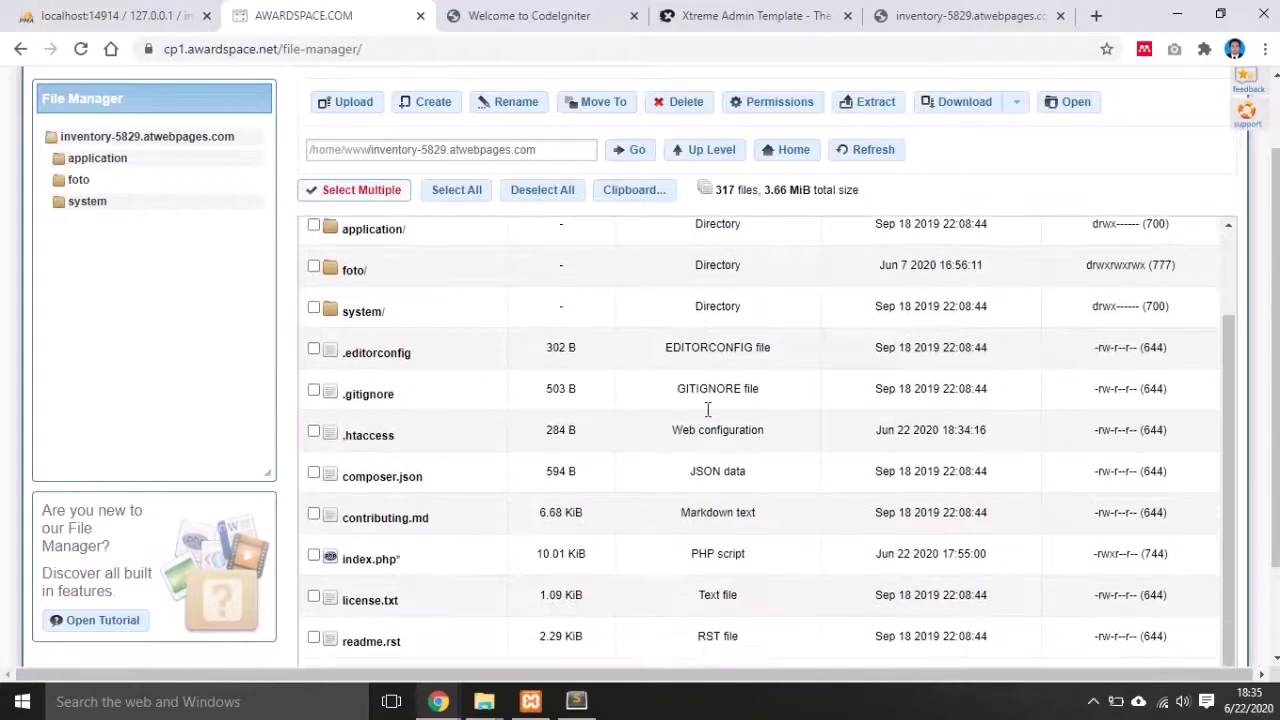
left_click(340, 432)
right_click(413, 441)
left_click(466, 199)
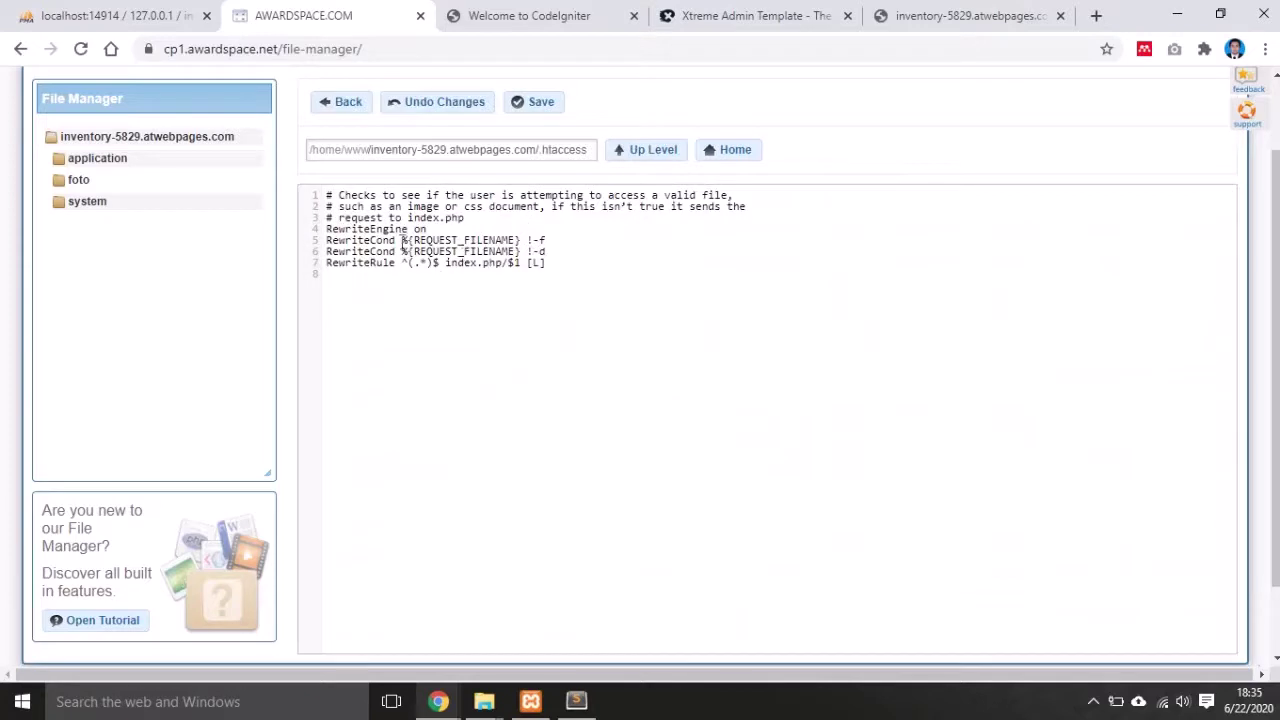
- Replace the entire .htaccess content with an IfModule mod_rewrite.c block containing RewriteRule ^ index.php [QSA,L], and save the file
left_click(655, 276)
key("alt+Tab")
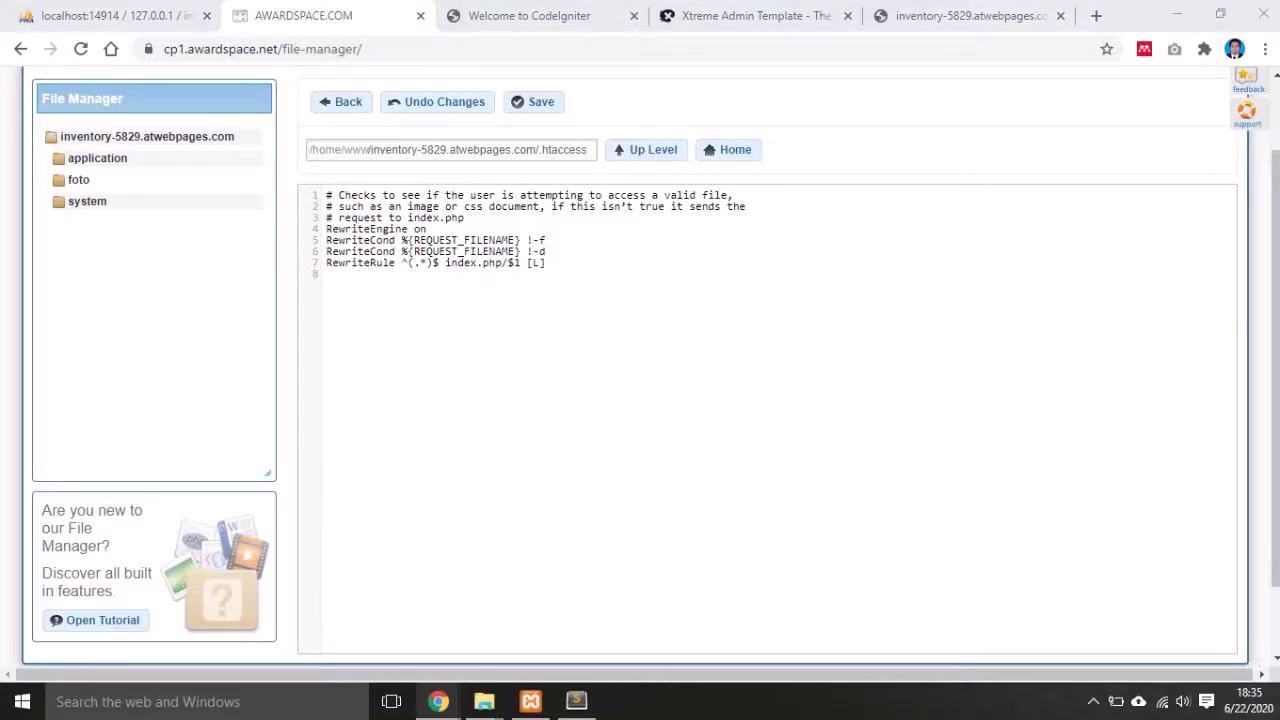
left_click(648, 262)
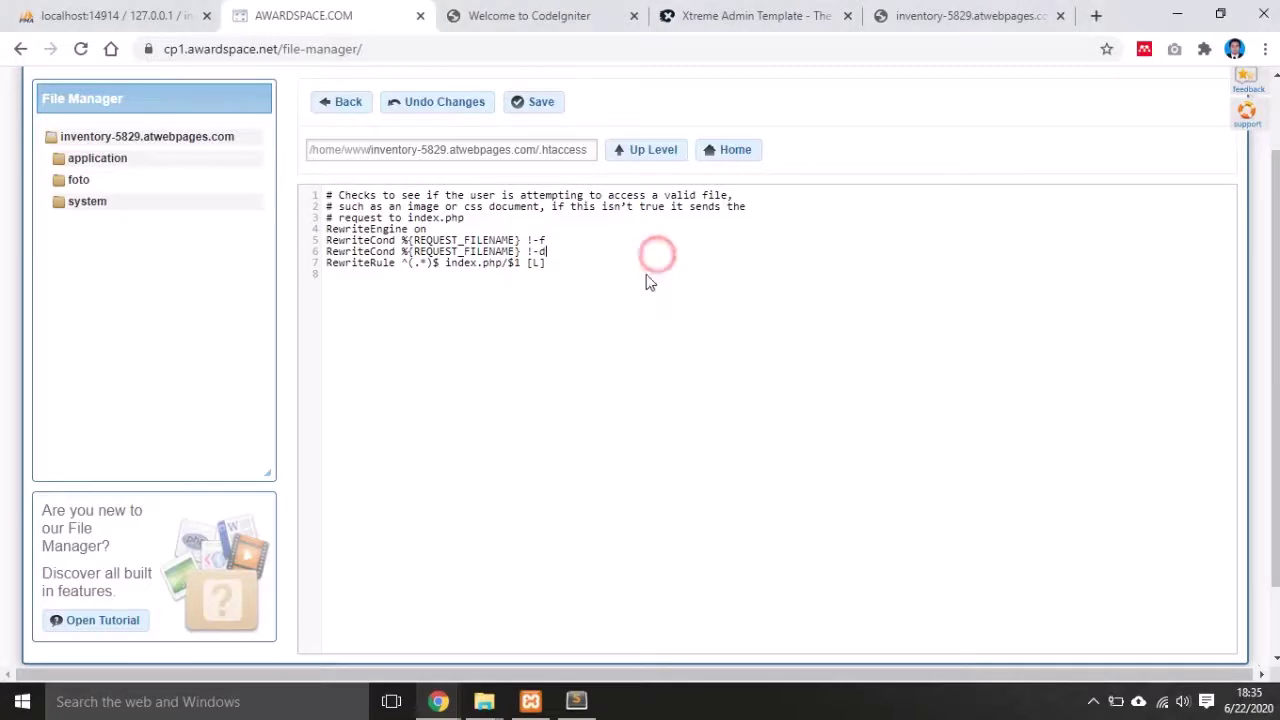
key("ctrl+a")
type("<IfModule mod_rewrite.c>   RewriteEngine On   #RewriteBase /    RewriteCond %{REQUEST_FILENAME} !-f   RewriteRule ^ index.php [QSA,L] </IfModule>")
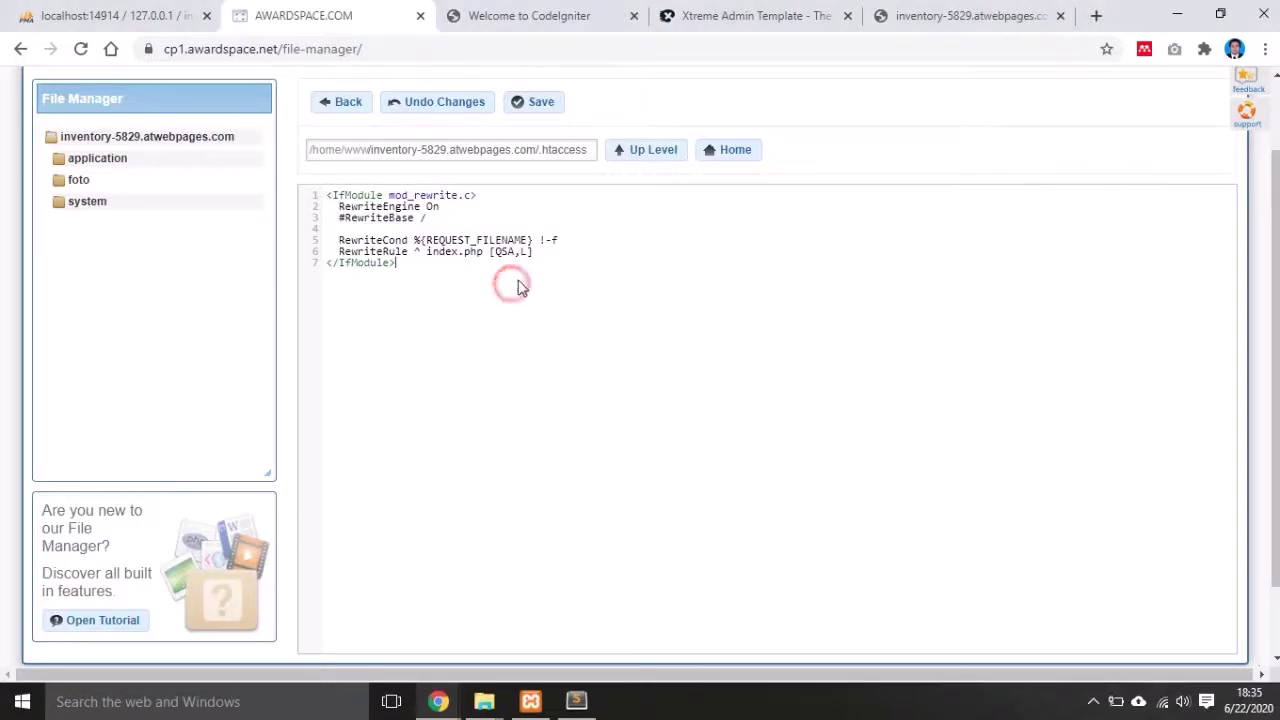
left_click(536, 115)
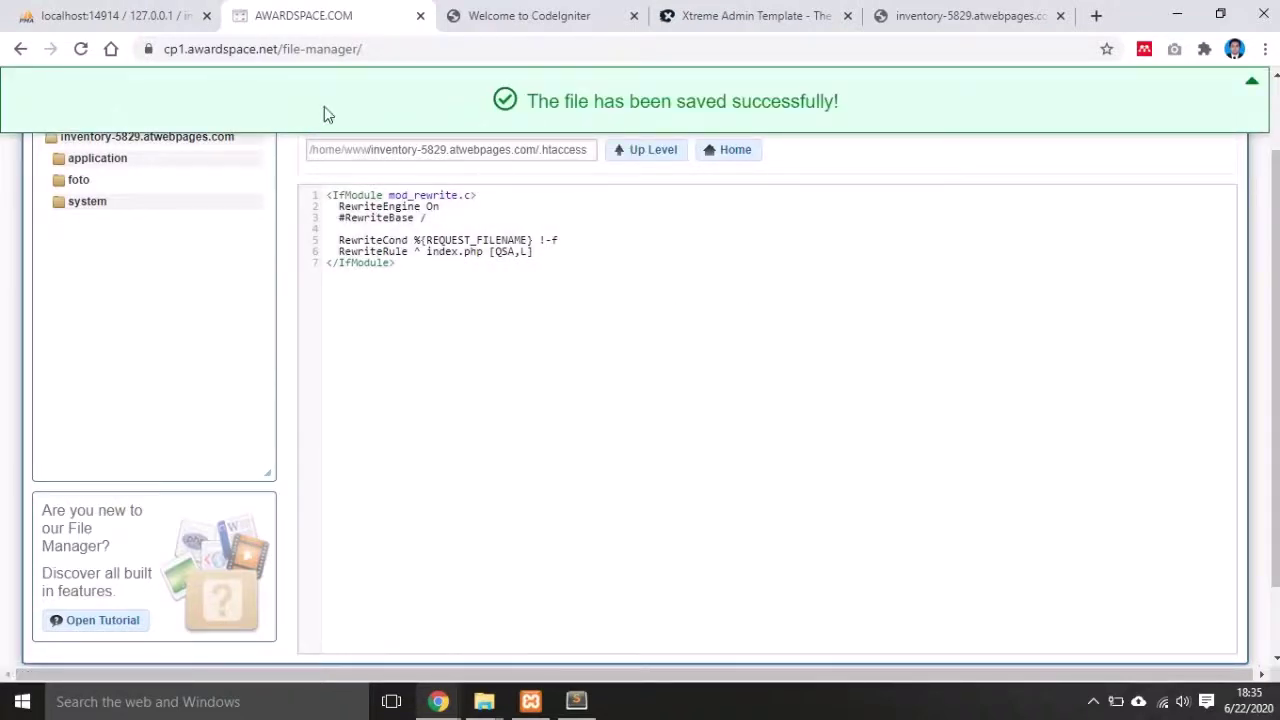
- Remove index.php from the check_login request address and load inventory-5829.atwebpages.com/user/check_login/ to test the rewriting
left_click(967, 13)
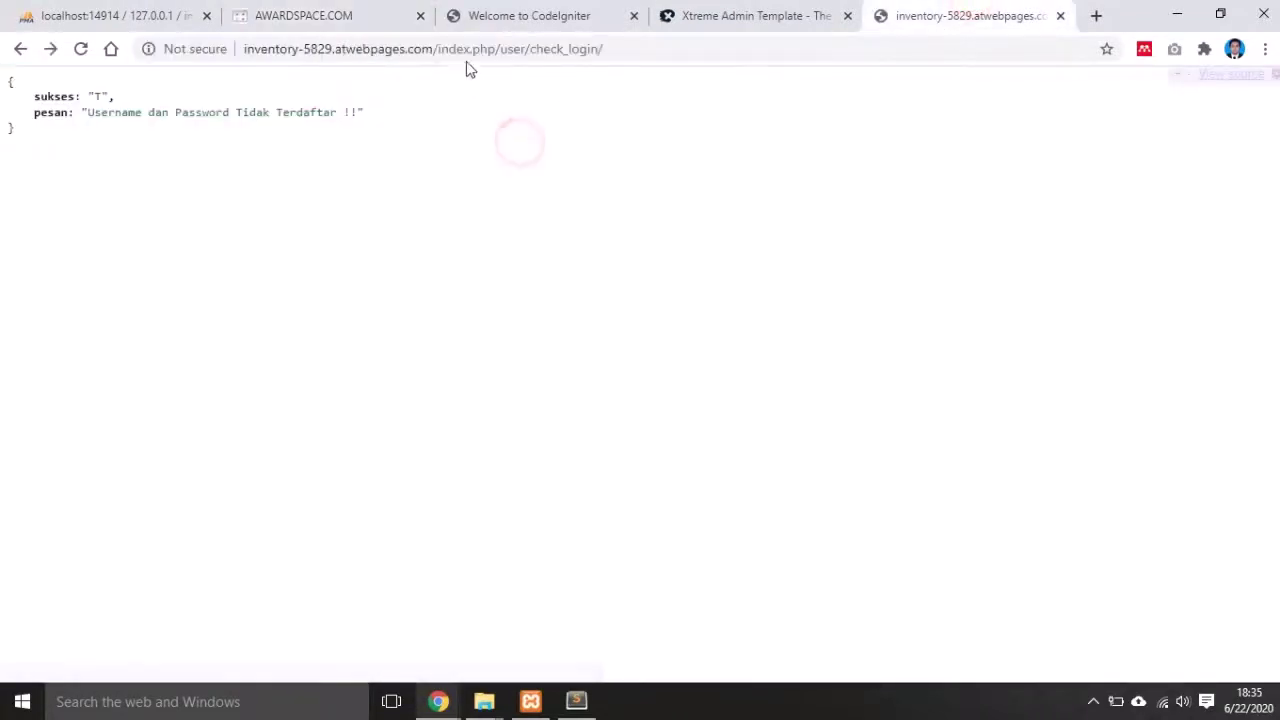
left_click_drag(438, 49, 492, 60)
key("BackSpace")
key("BackSpace")
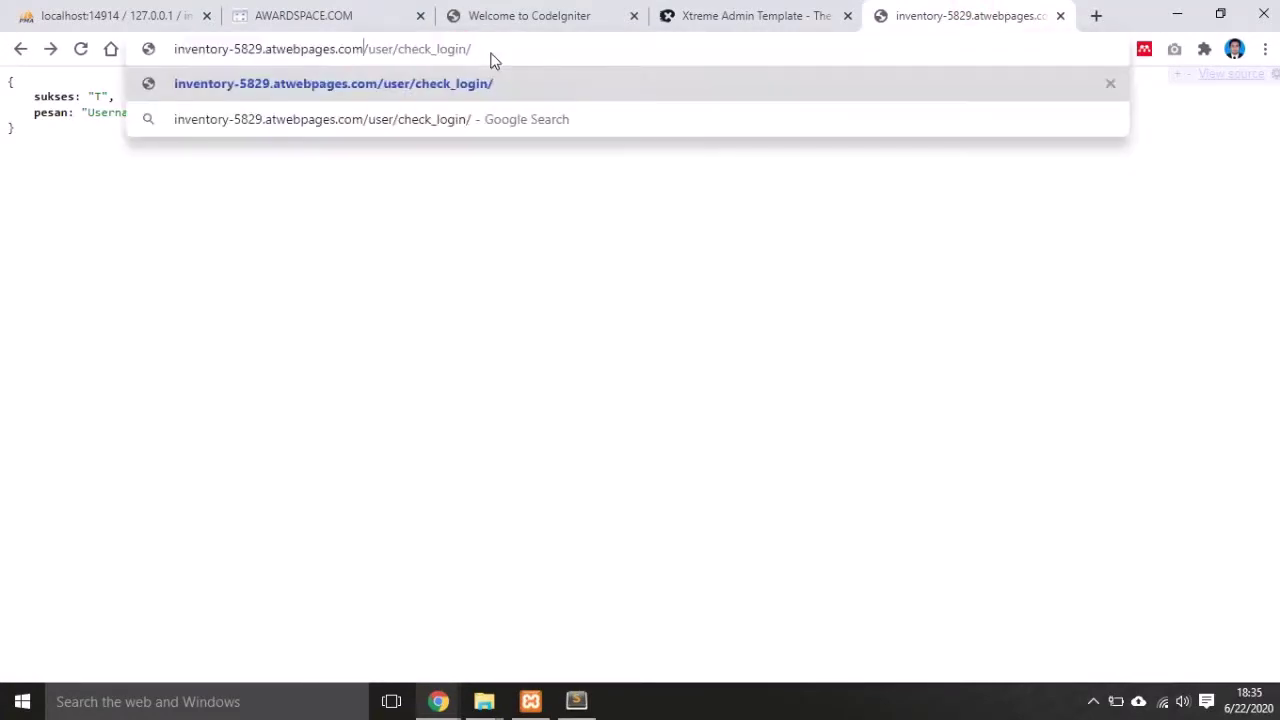
key("Return")
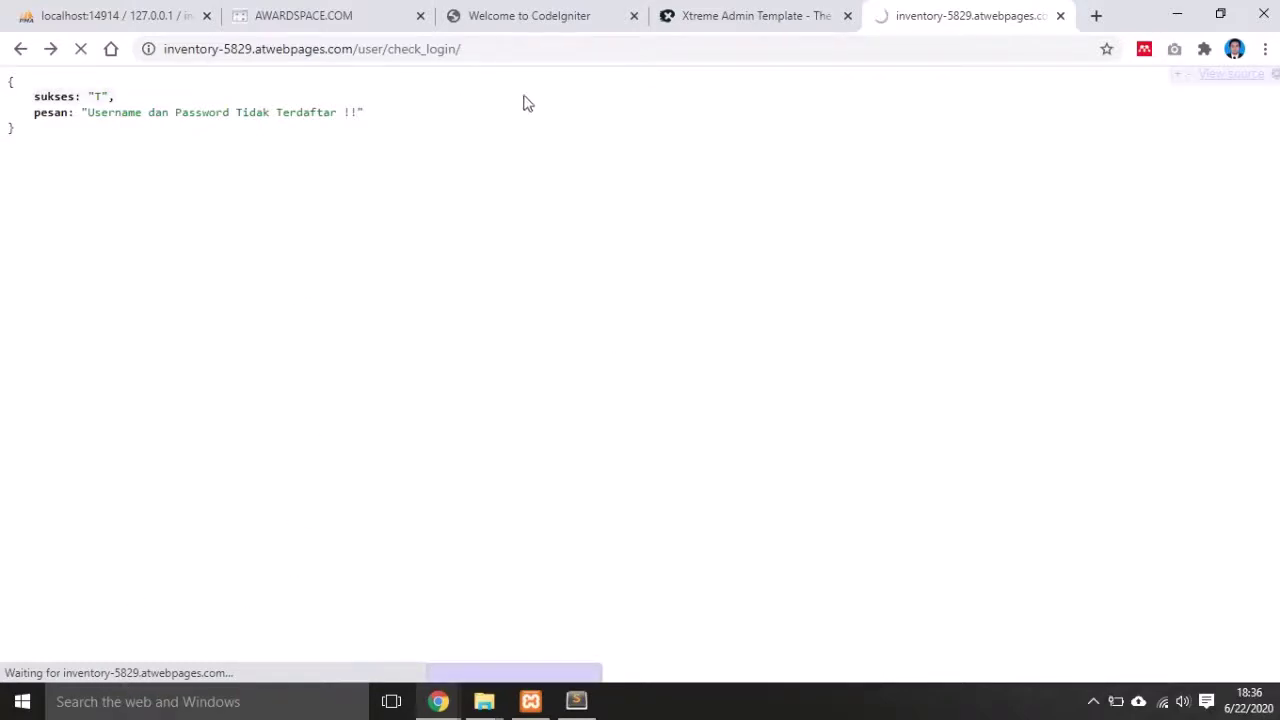
left_click(548, 199)
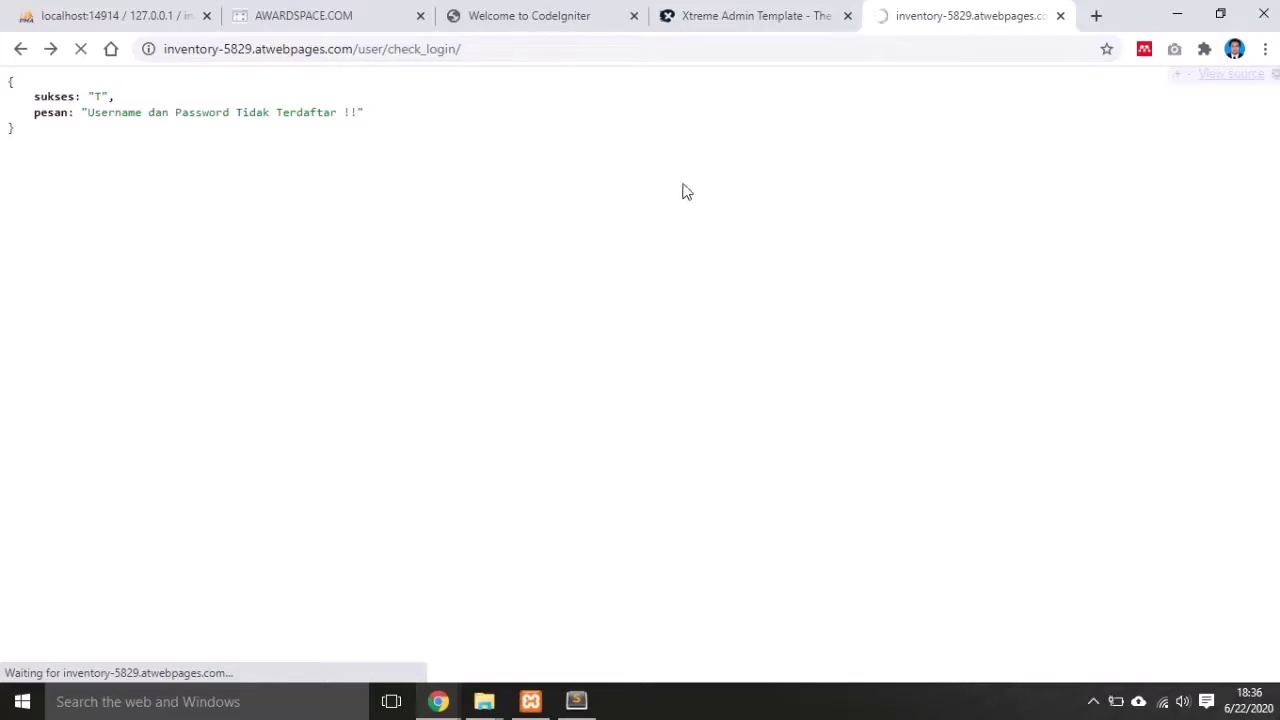
left_click(548, 247)
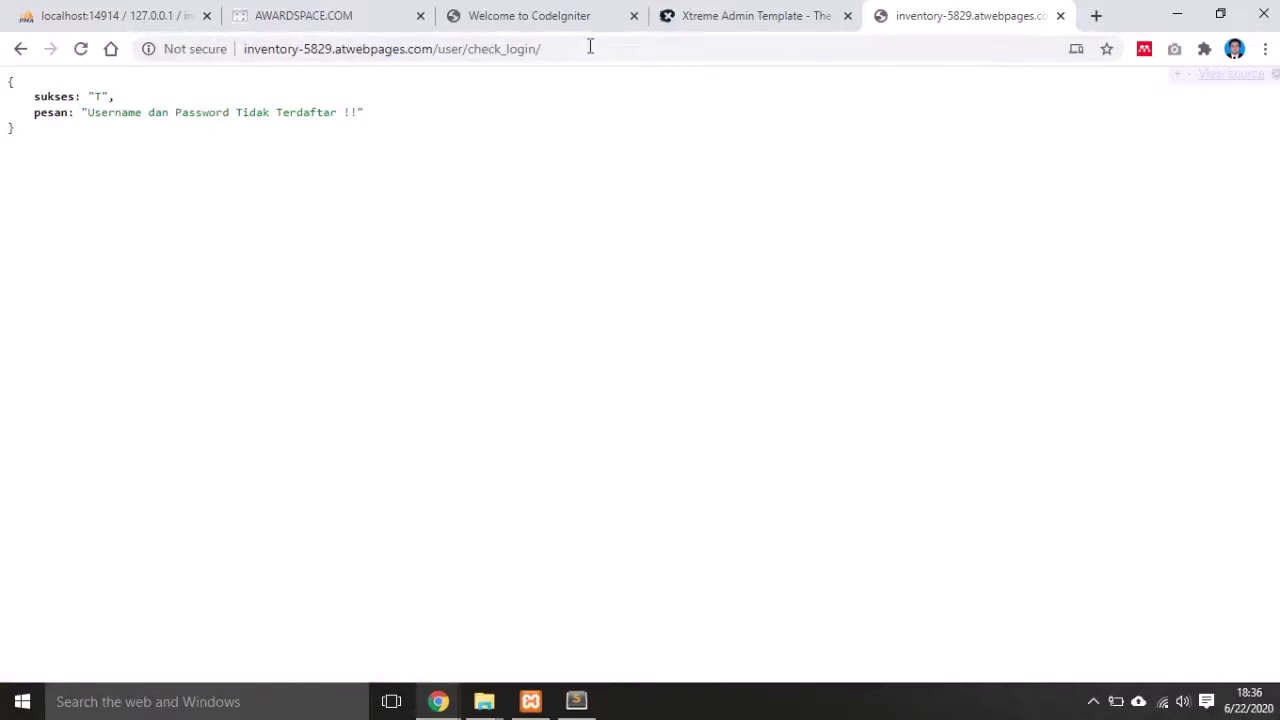
- Examine the user and check_login segments of the shortened request address
left_click_drag(438, 50, 544, 49)
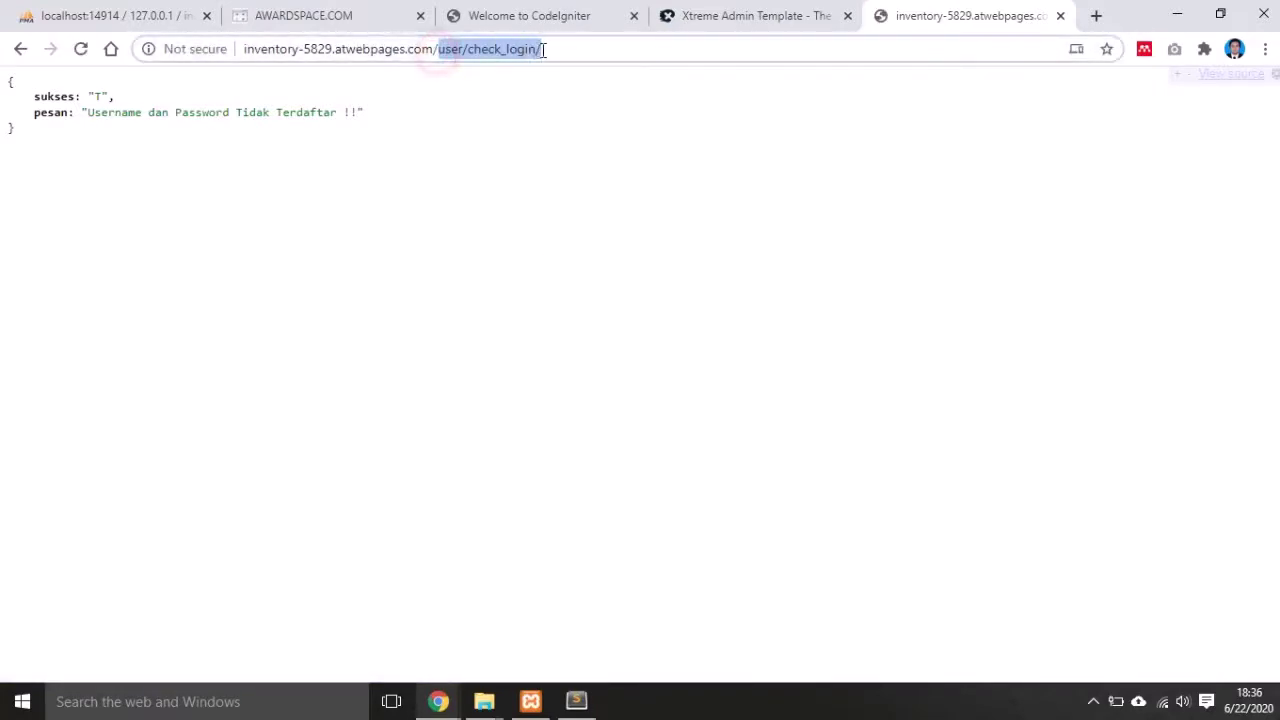
left_click(437, 165)
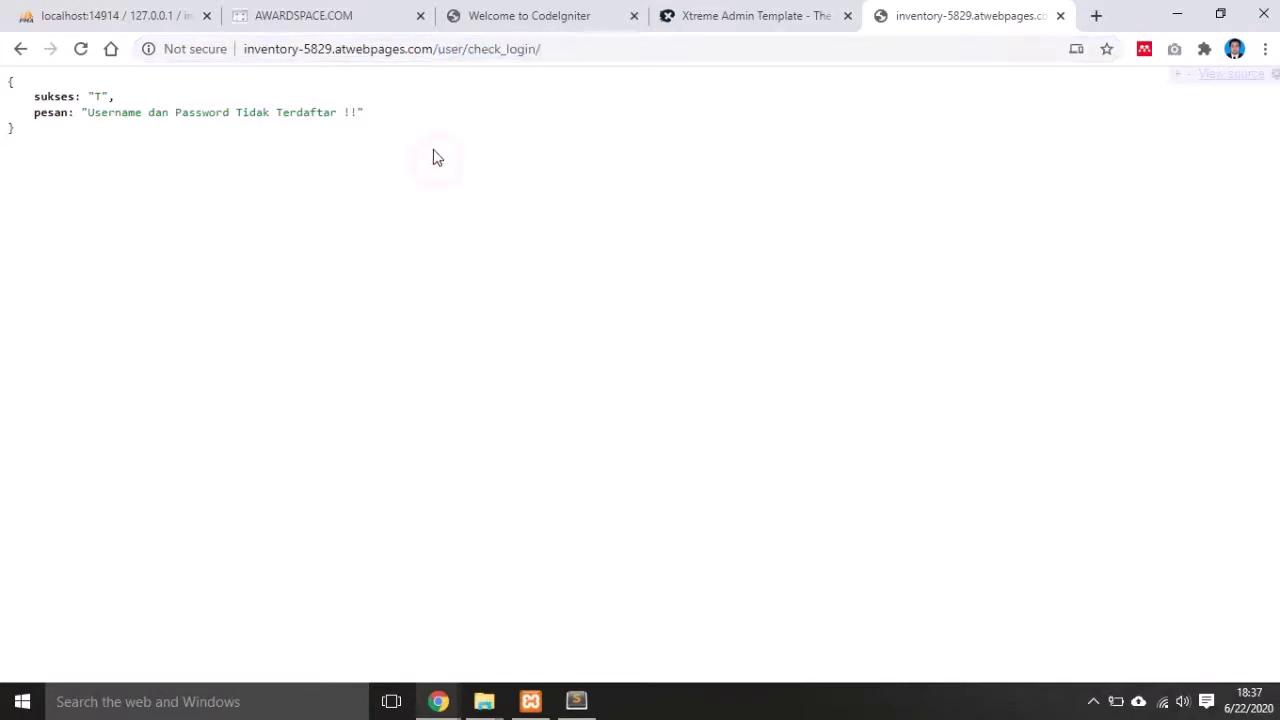
left_click(447, 50)
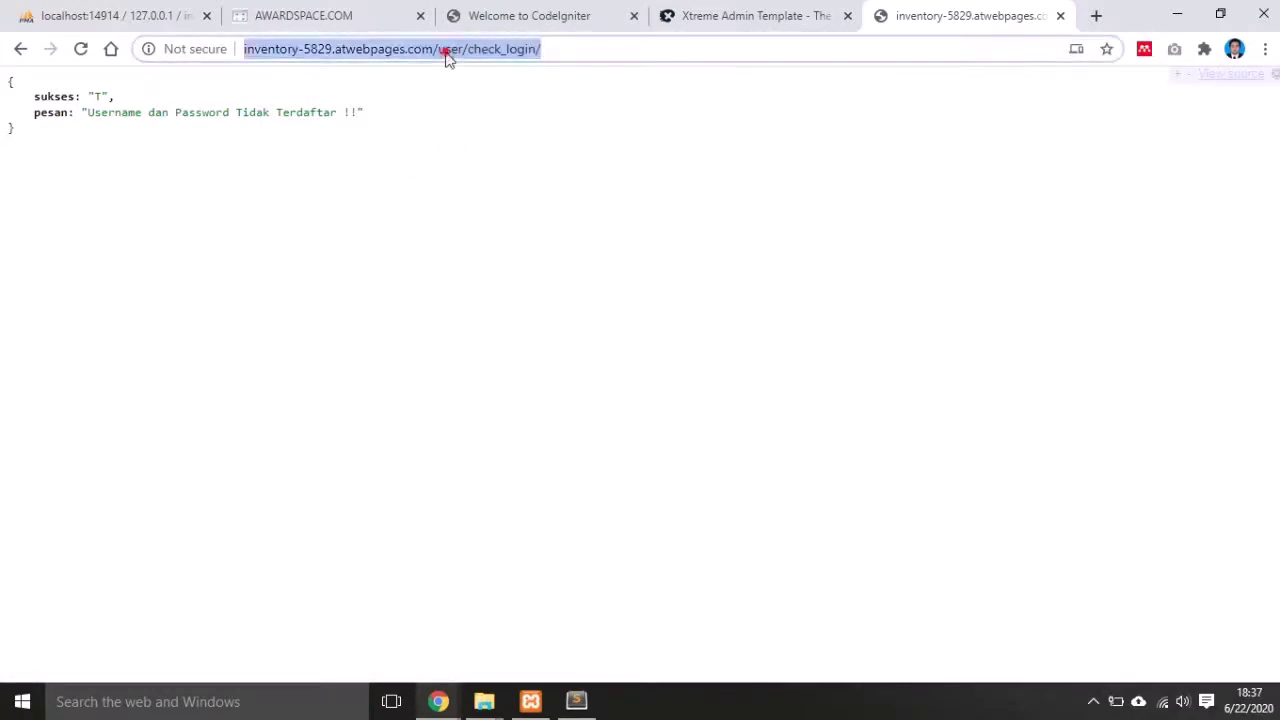
left_click(512, 46)
double_click(512, 46)
left_click(546, 151)
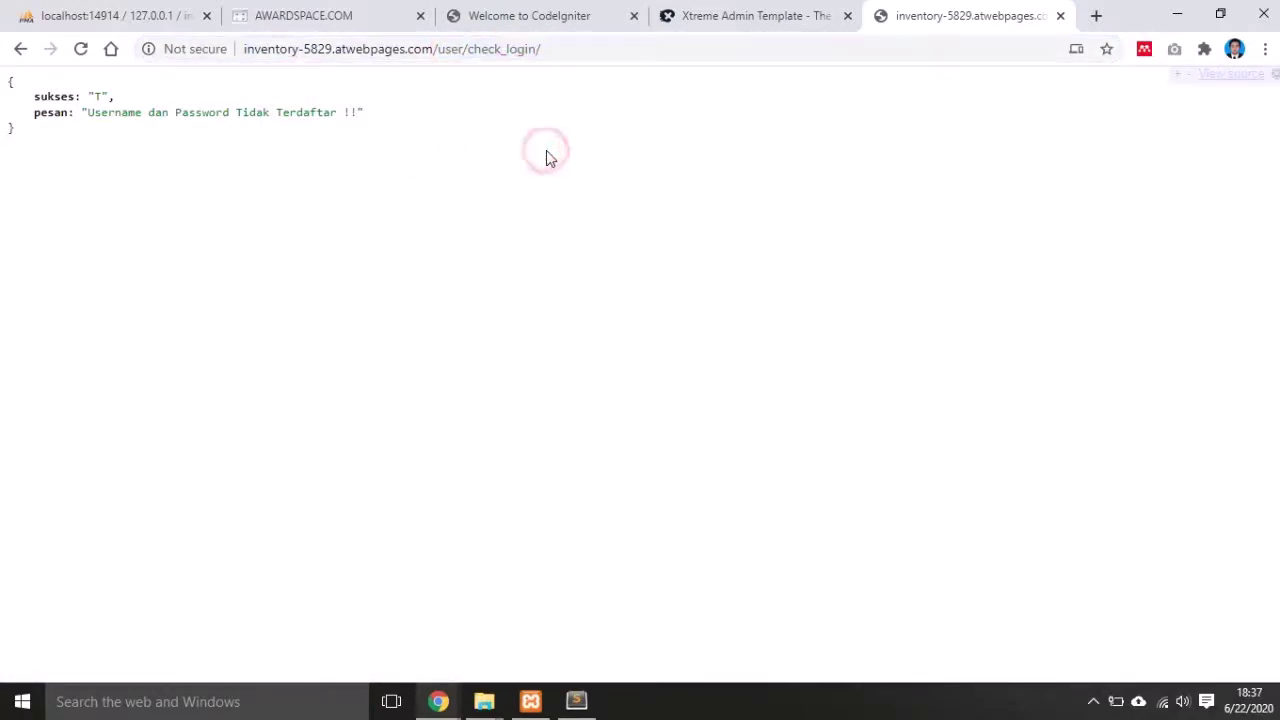
- Log in to the local client_inventory site with the filled-in credentials and open the Barang list down to its data table
left_click(733, 9)
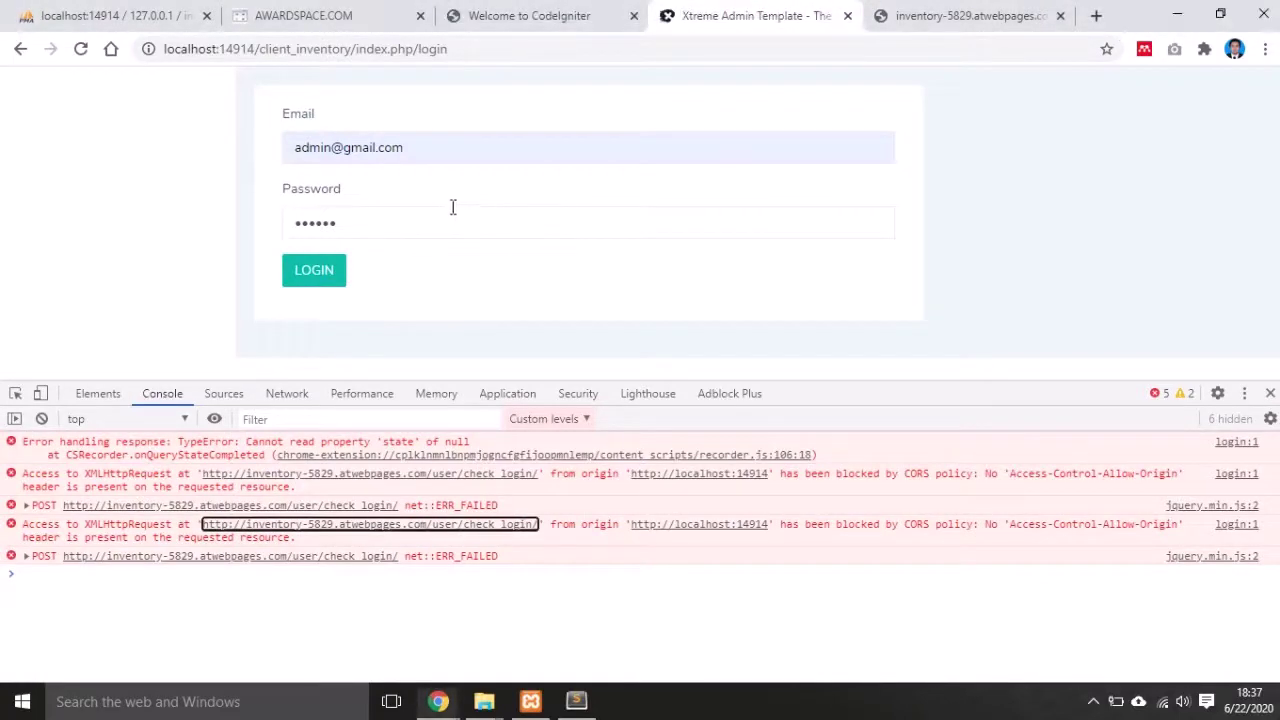
left_click(354, 221)
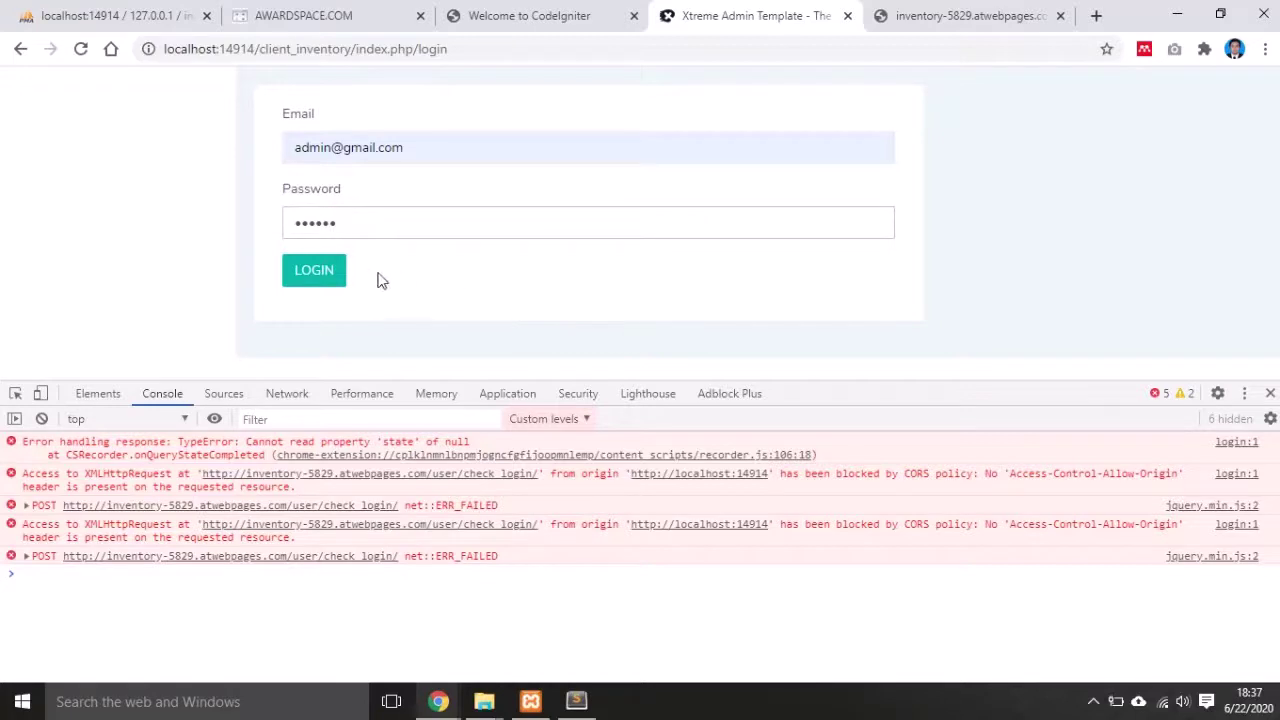
left_click(313, 275)
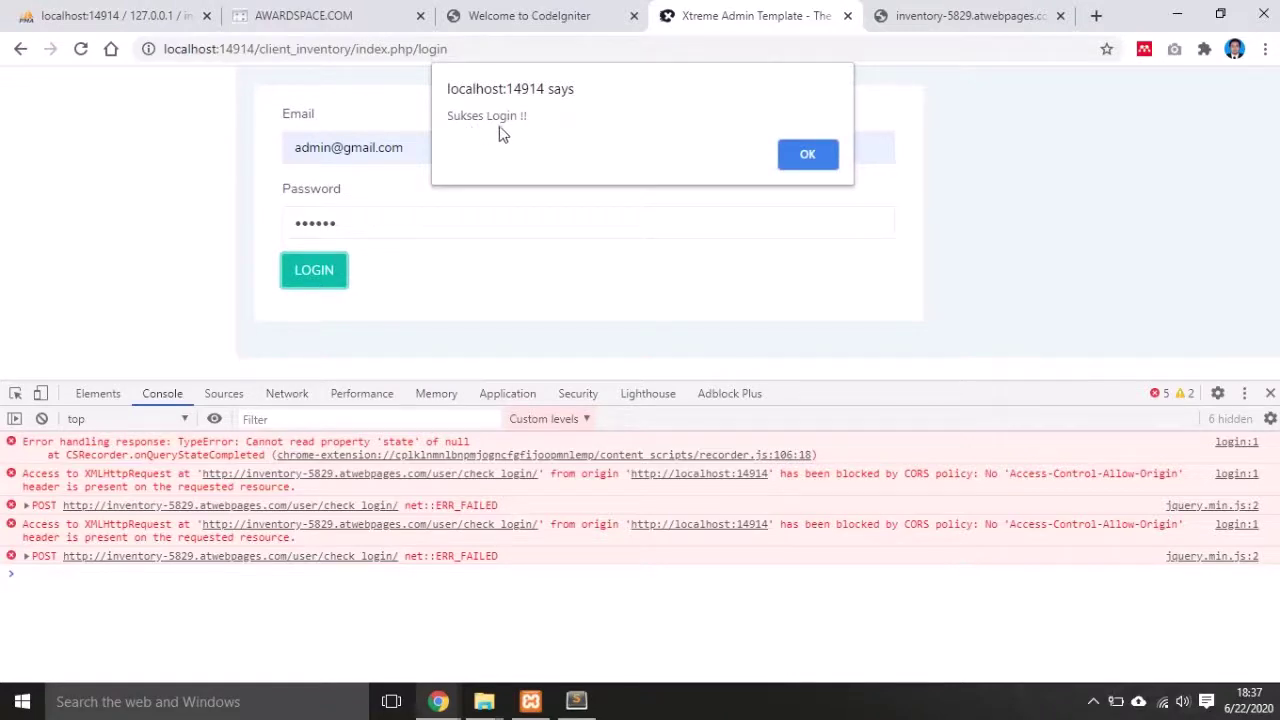
left_click(808, 157)
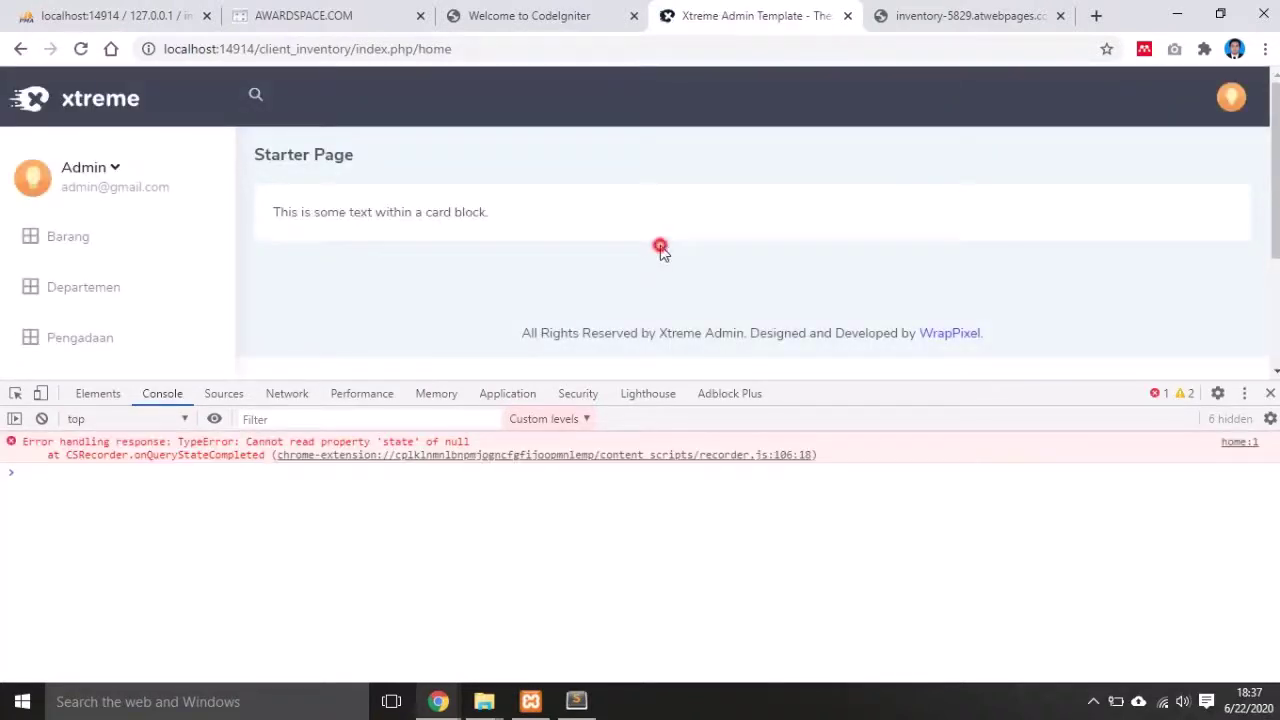
left_click(43, 245)
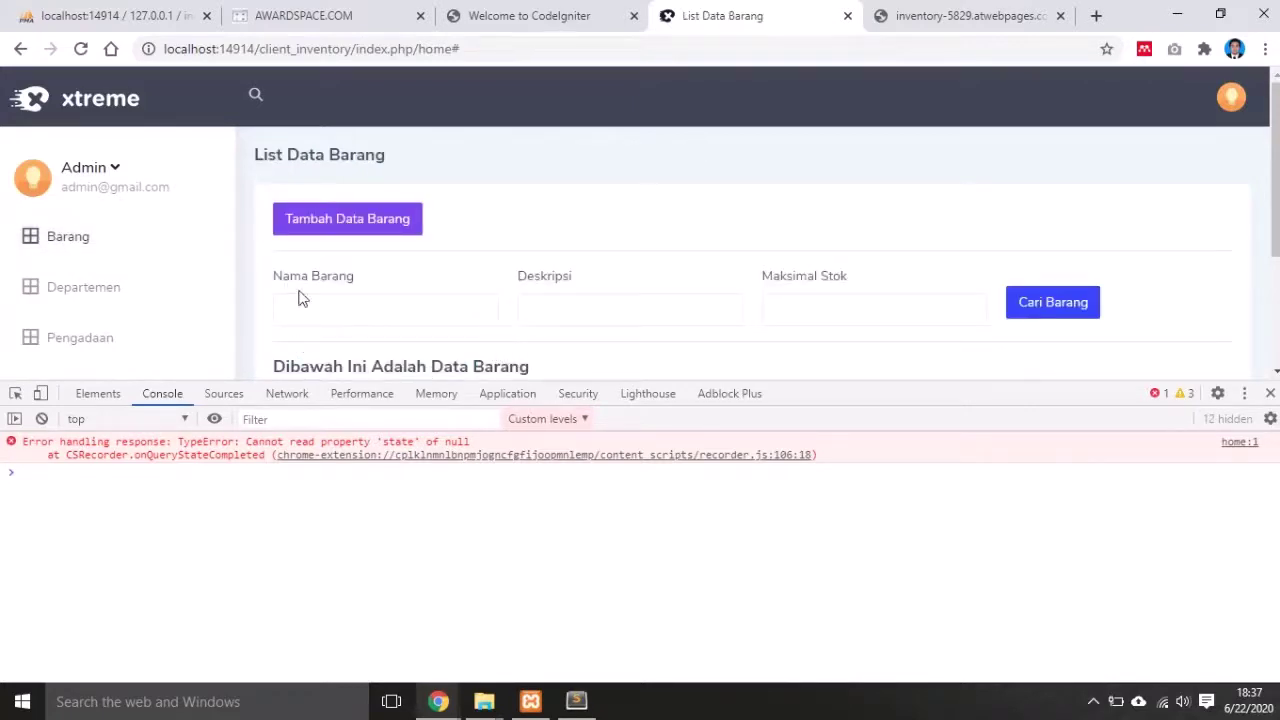
scroll(757, 255, "down", 2)
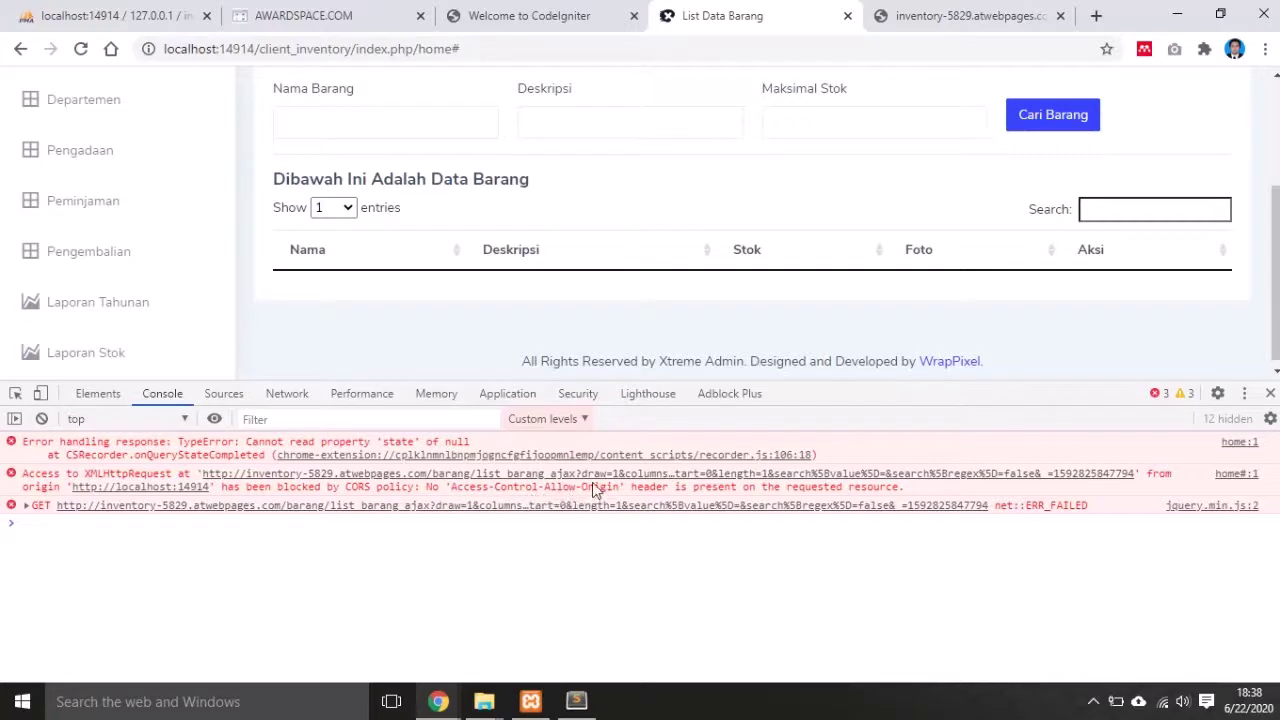
- Return to the AwardSpace file manager and open User.php in application/controllers for editing
left_click(330, 15)
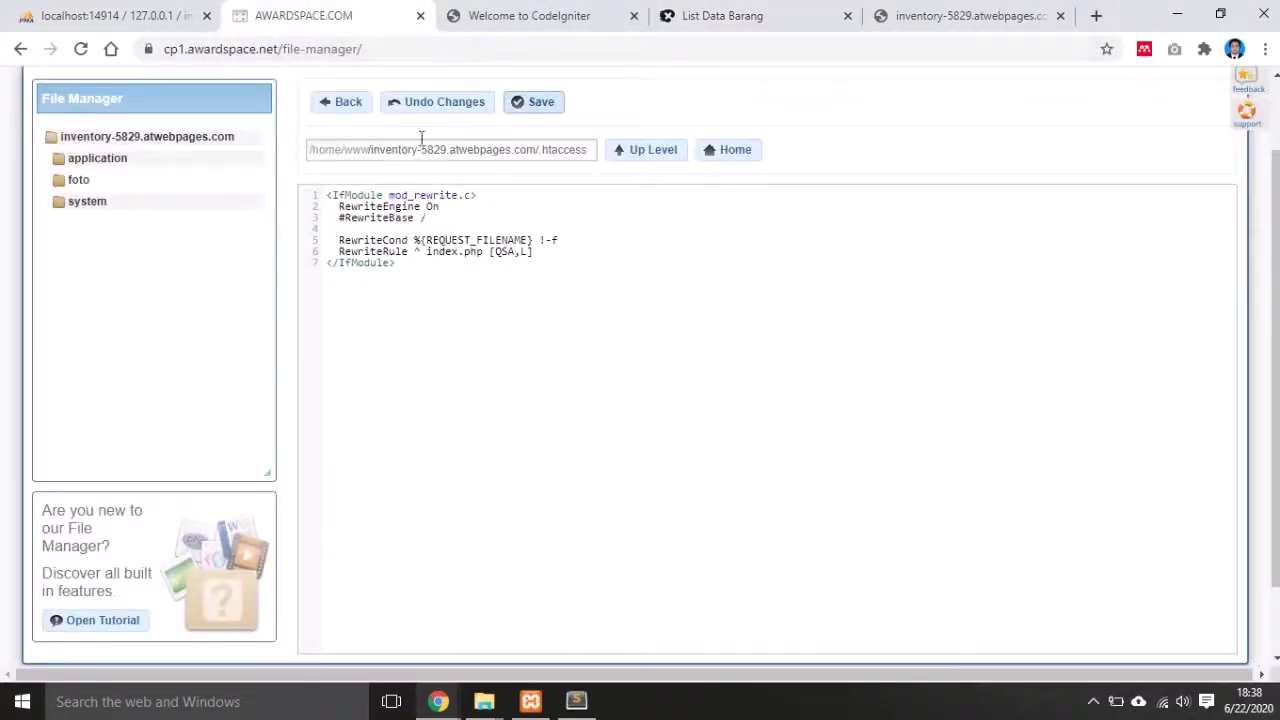
left_click(90, 160)
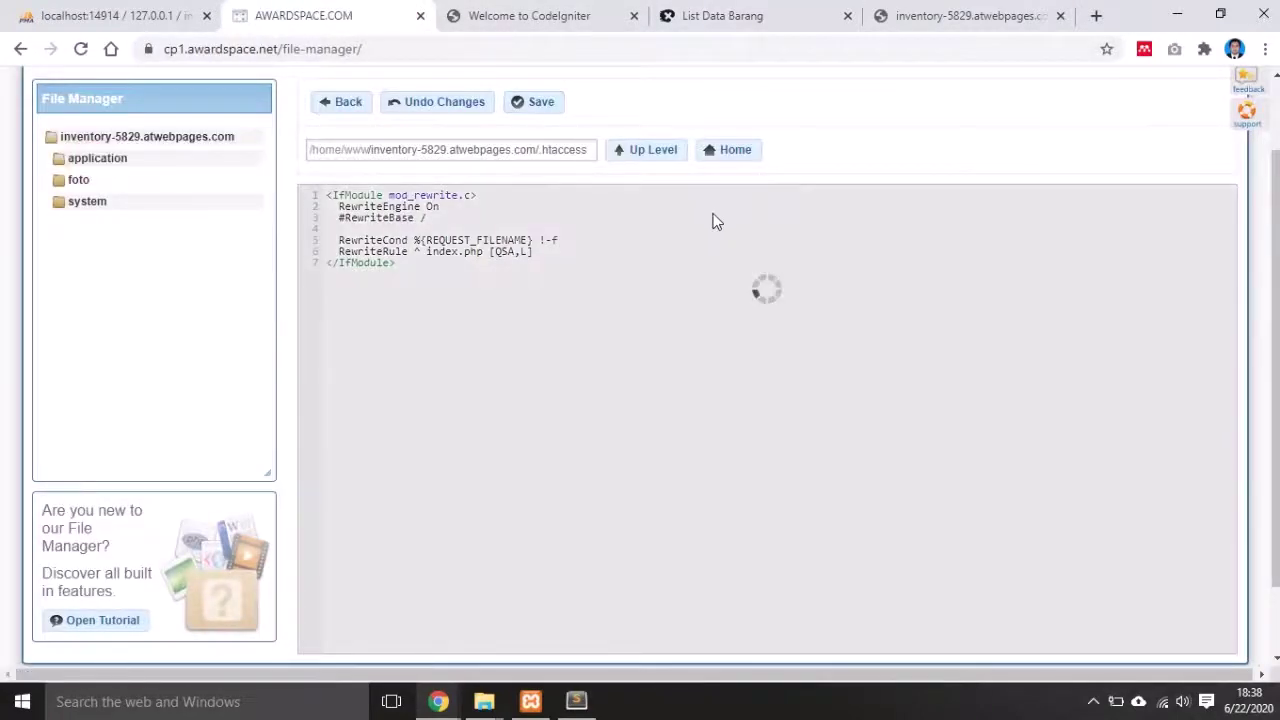
left_click(95, 223)
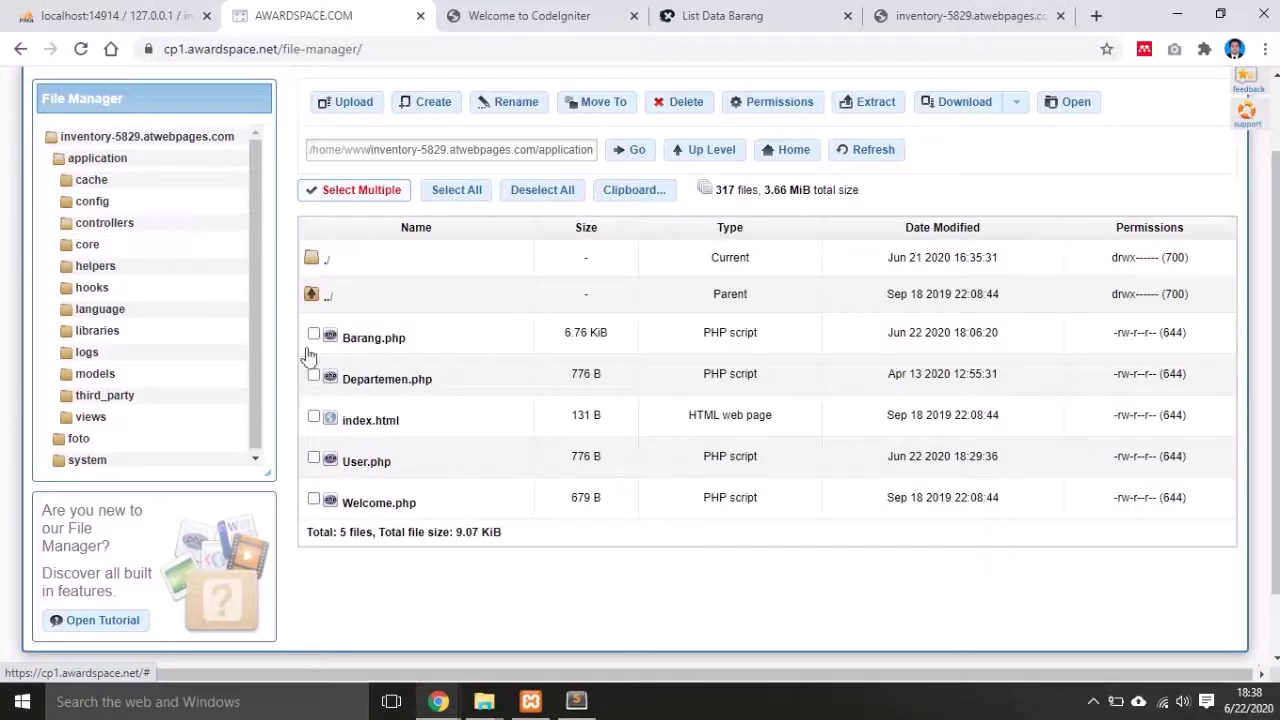
left_click(397, 337)
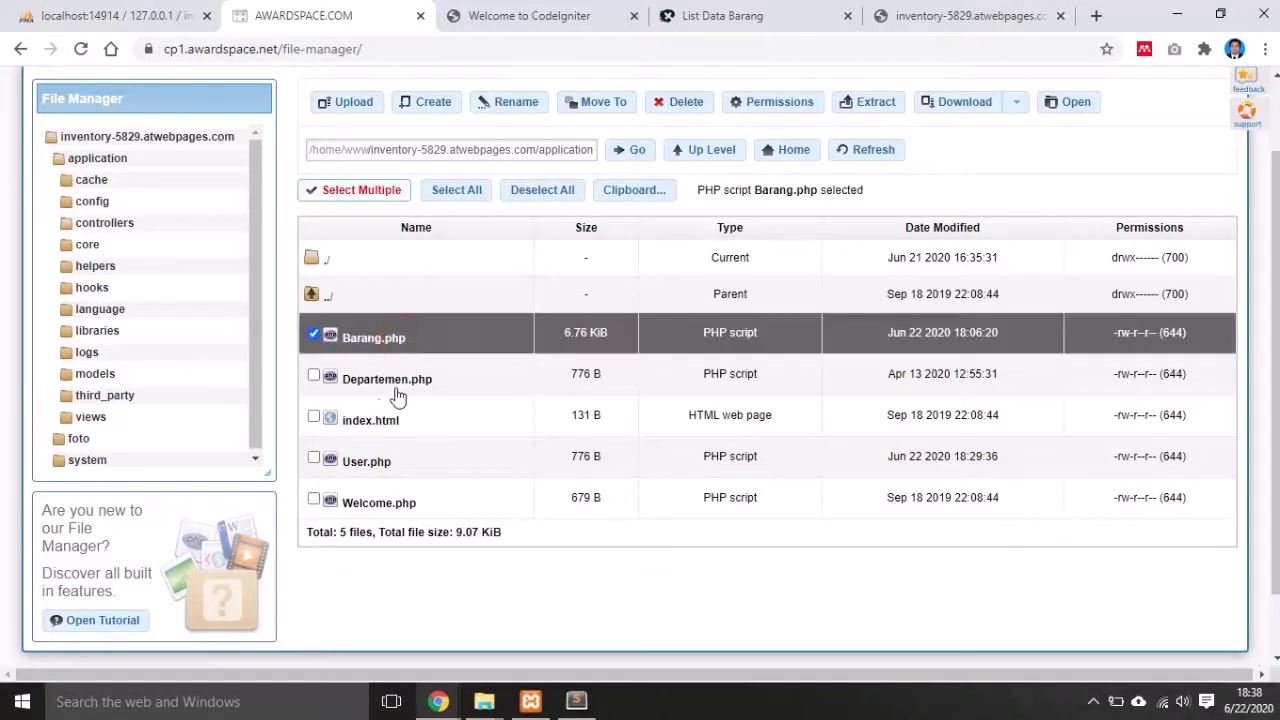
left_click(386, 466)
left_click(303, 334)
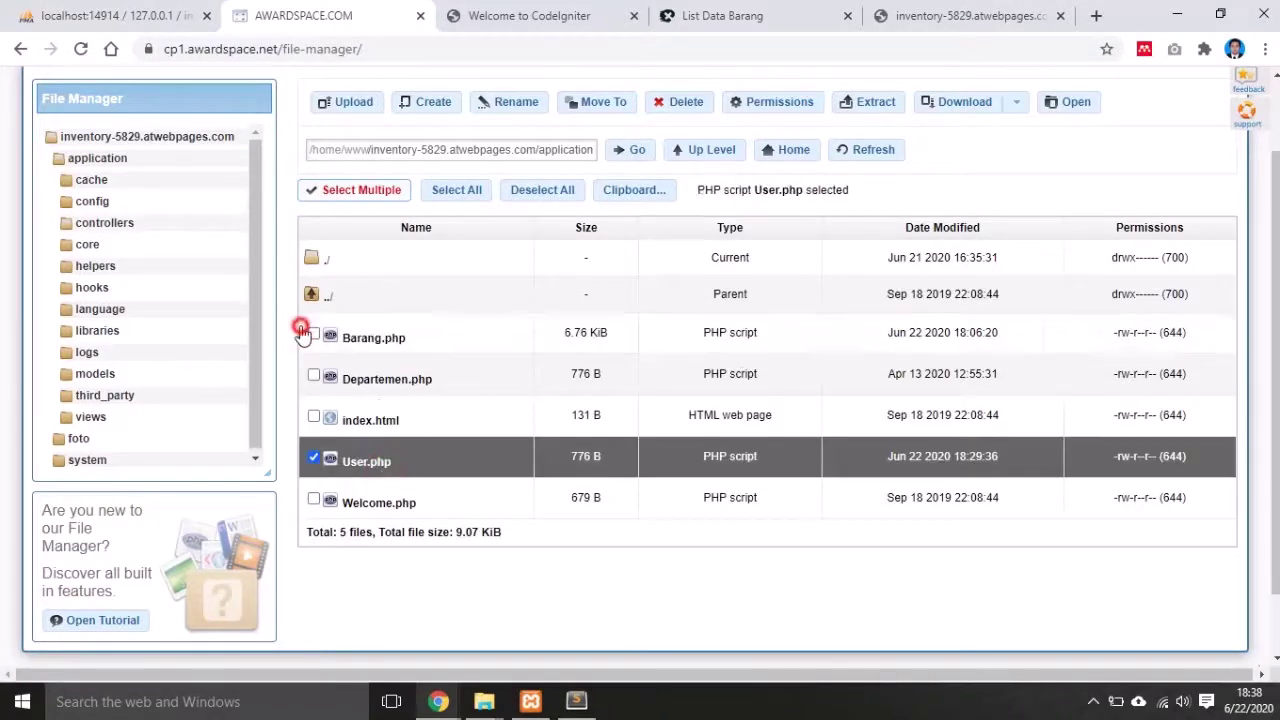
right_click(364, 460)
left_click(421, 222)
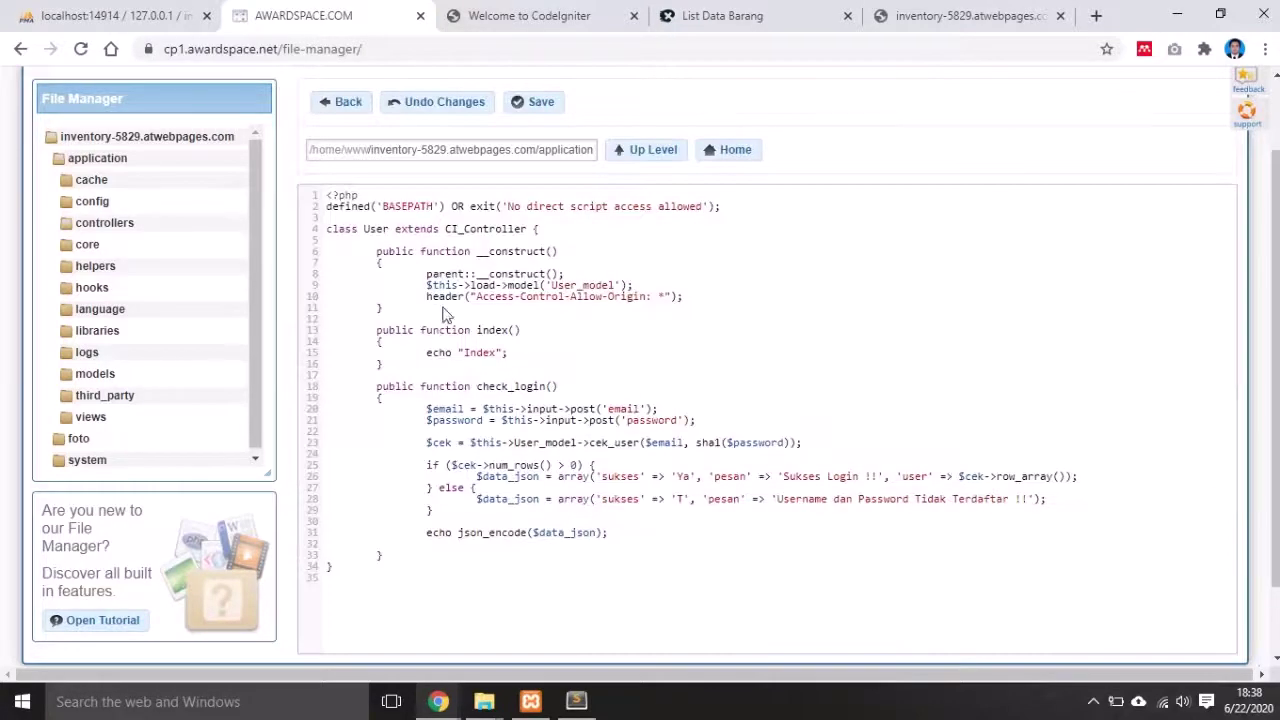
- Copy the header("Access-Control-Allow-Origin: *"); line from the User constructor and go back to the controllers file list
left_click(684, 297)
left_click_drag(428, 297, 690, 307)
key("ctrl+c")
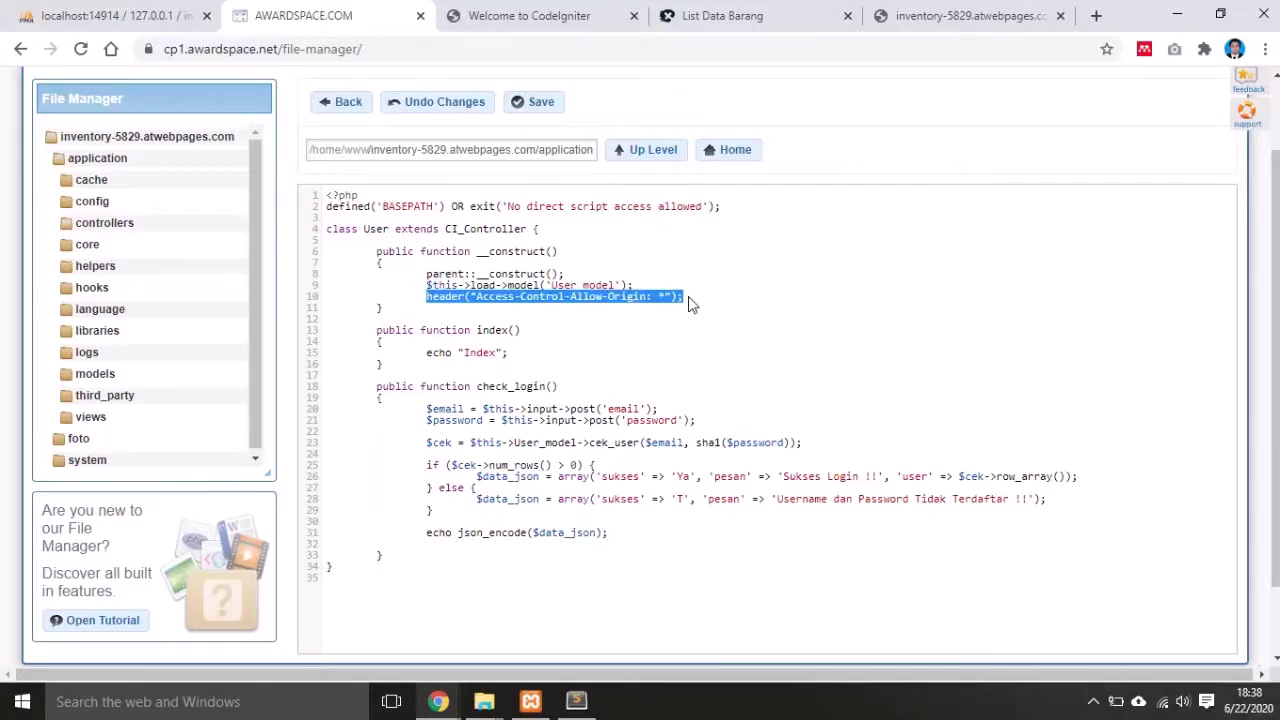
left_click(345, 104)
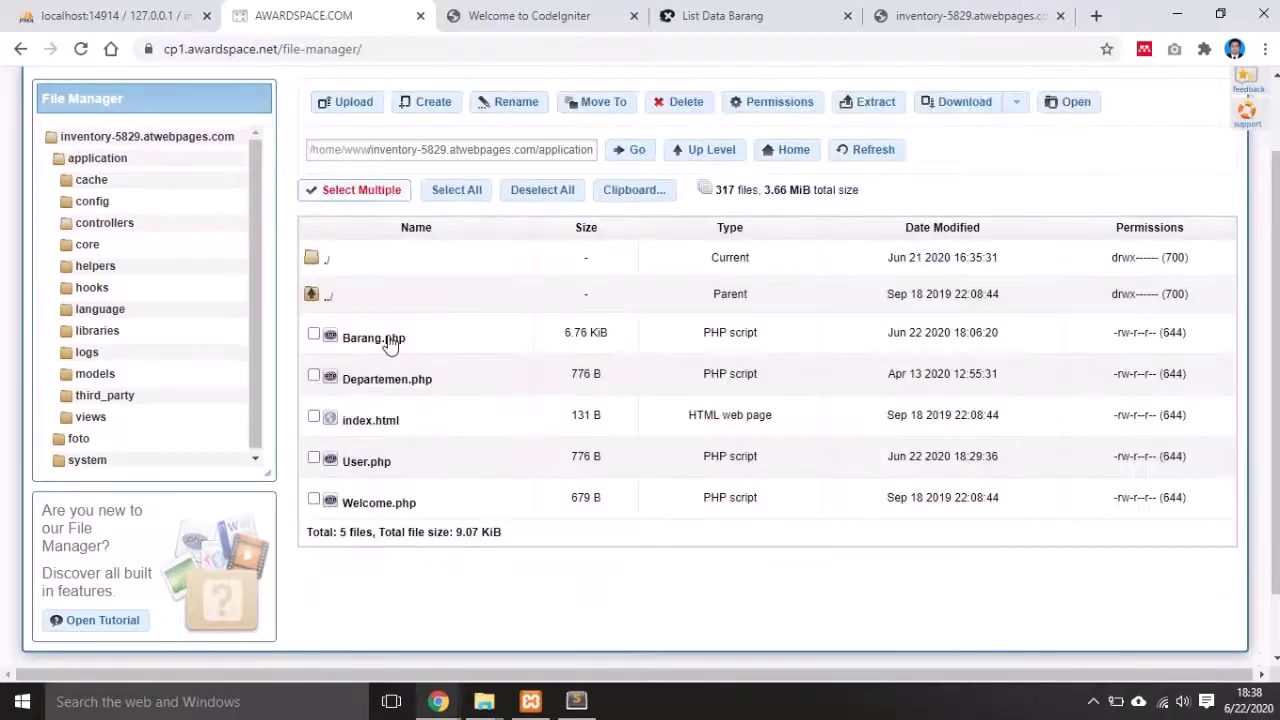
- Open Barang.php, paste the Access-Control-Allow-Origin header line below the Barang_model load in the constructor, and save the file
left_click(389, 340)
right_click(389, 340)
left_click(420, 357)
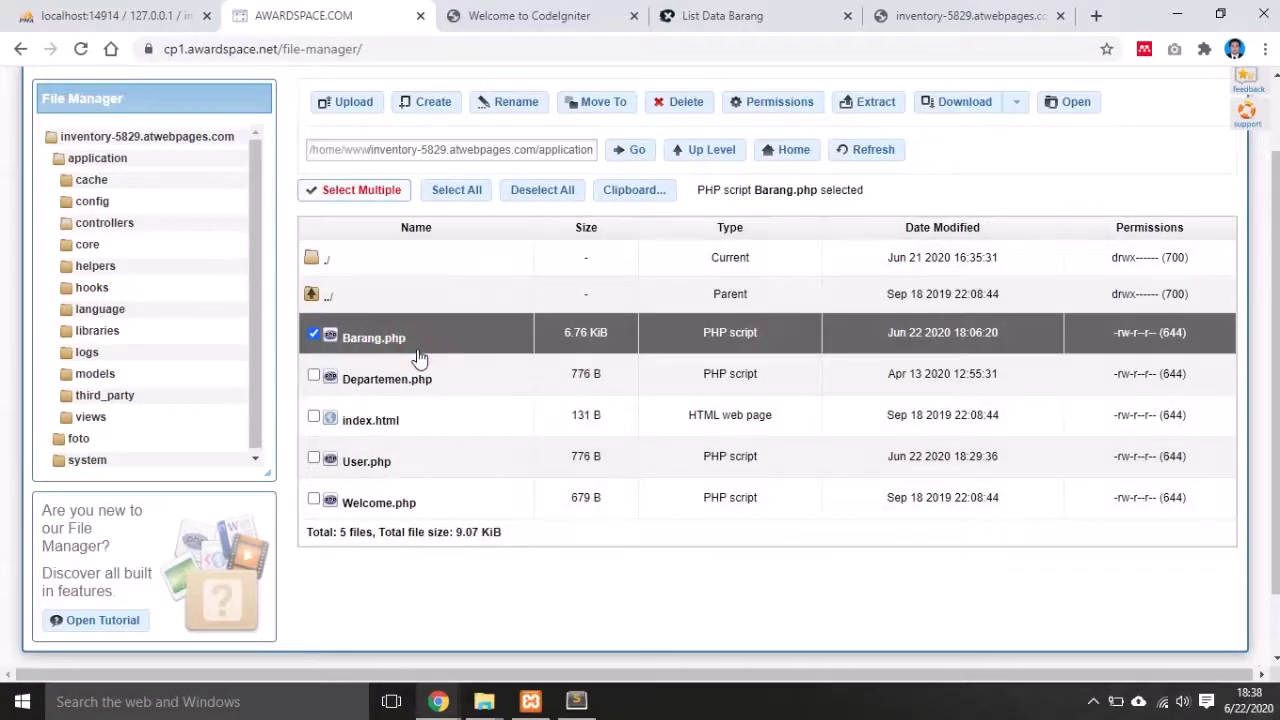
left_click(680, 287)
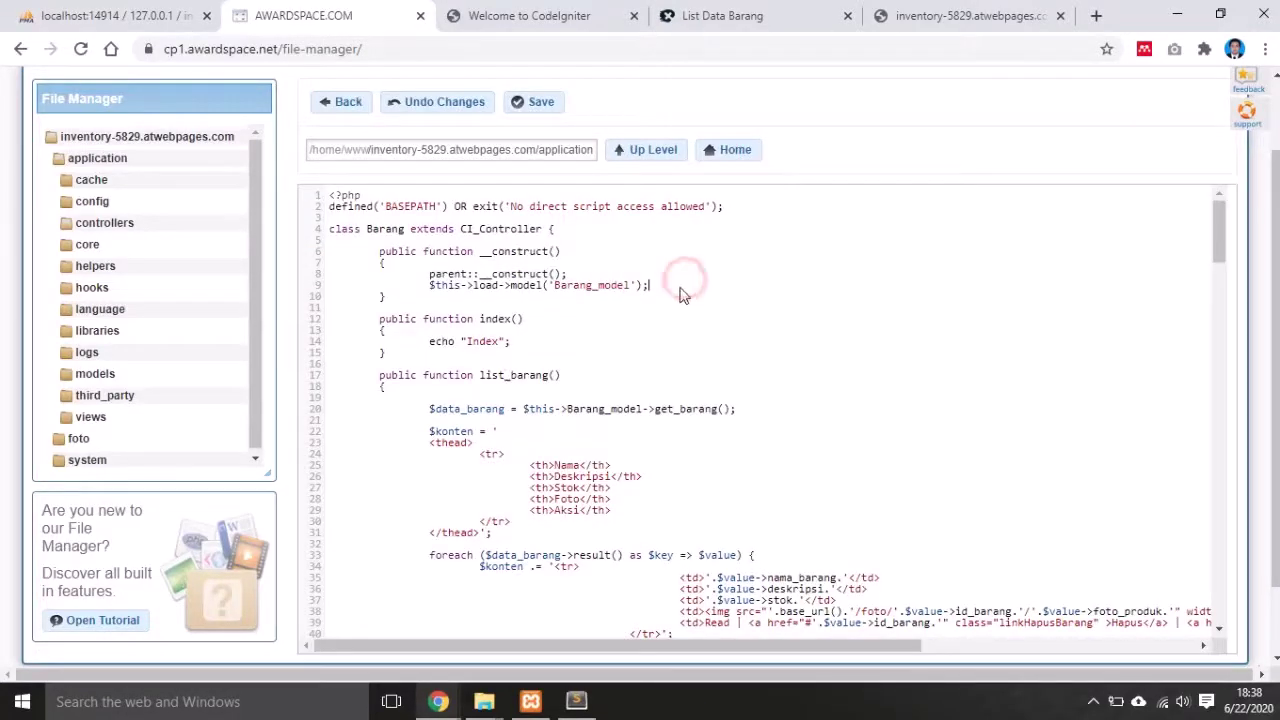
key("Return")
key("ctrl+v")
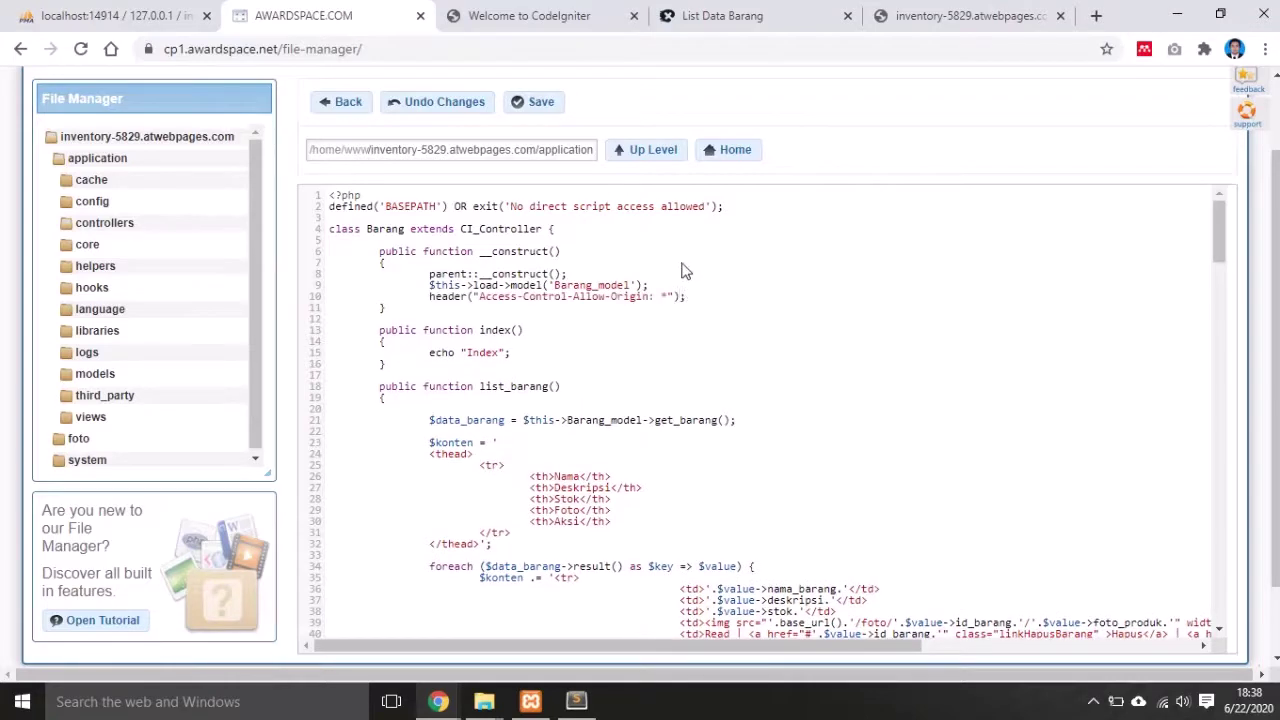
left_click(541, 104)
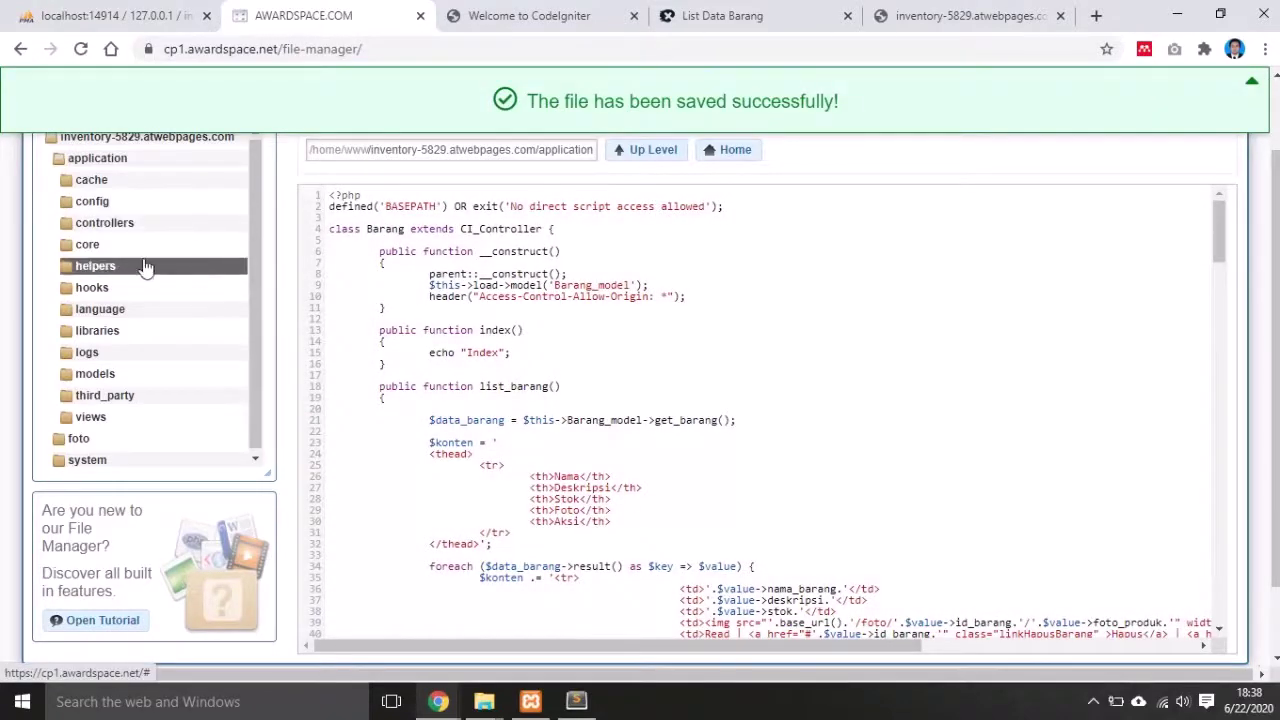
- Return to the controllers folder and try to open Departemen.php for editing
left_click(86, 228)
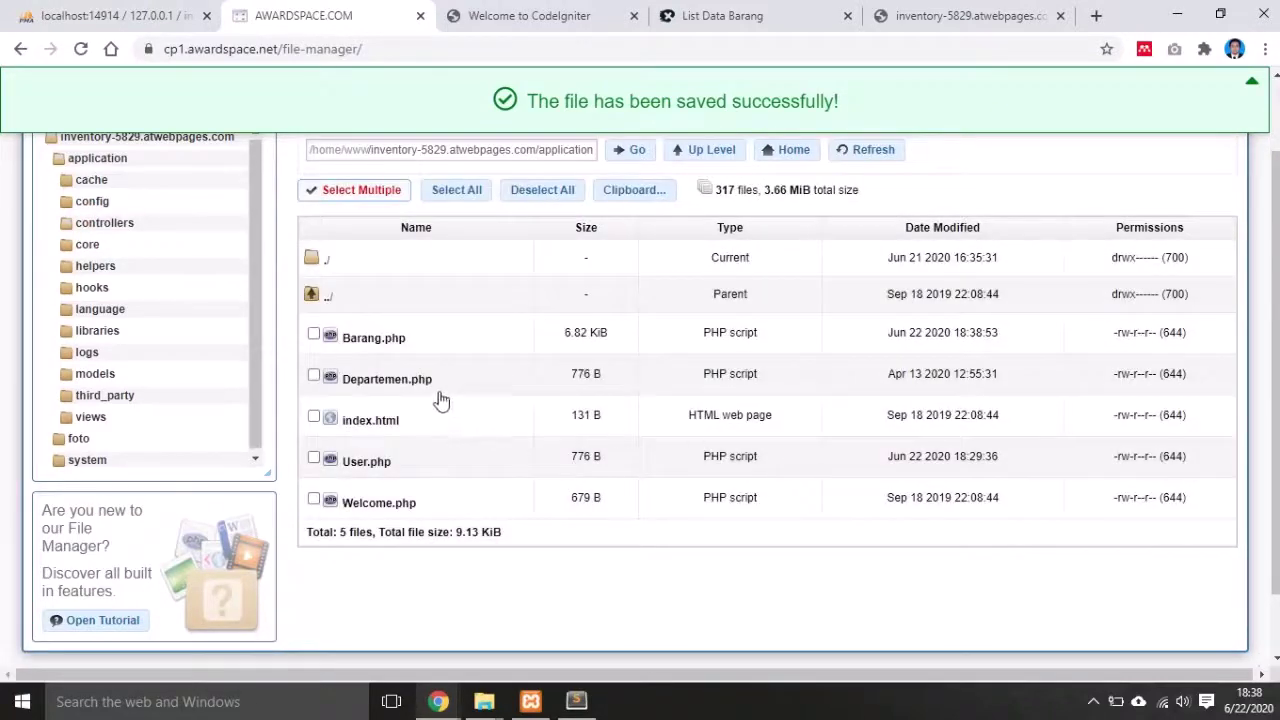
right_click(408, 376)
left_click(476, 388)
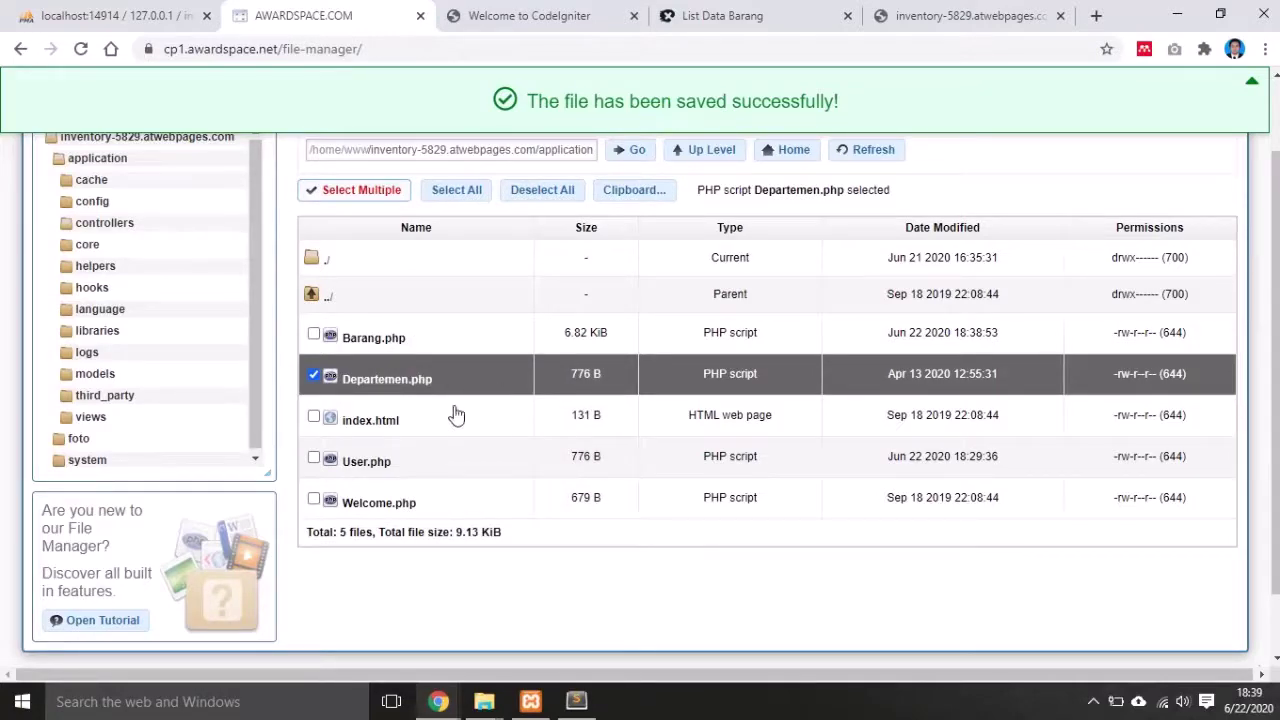
scroll(540, 460, "down", 1)
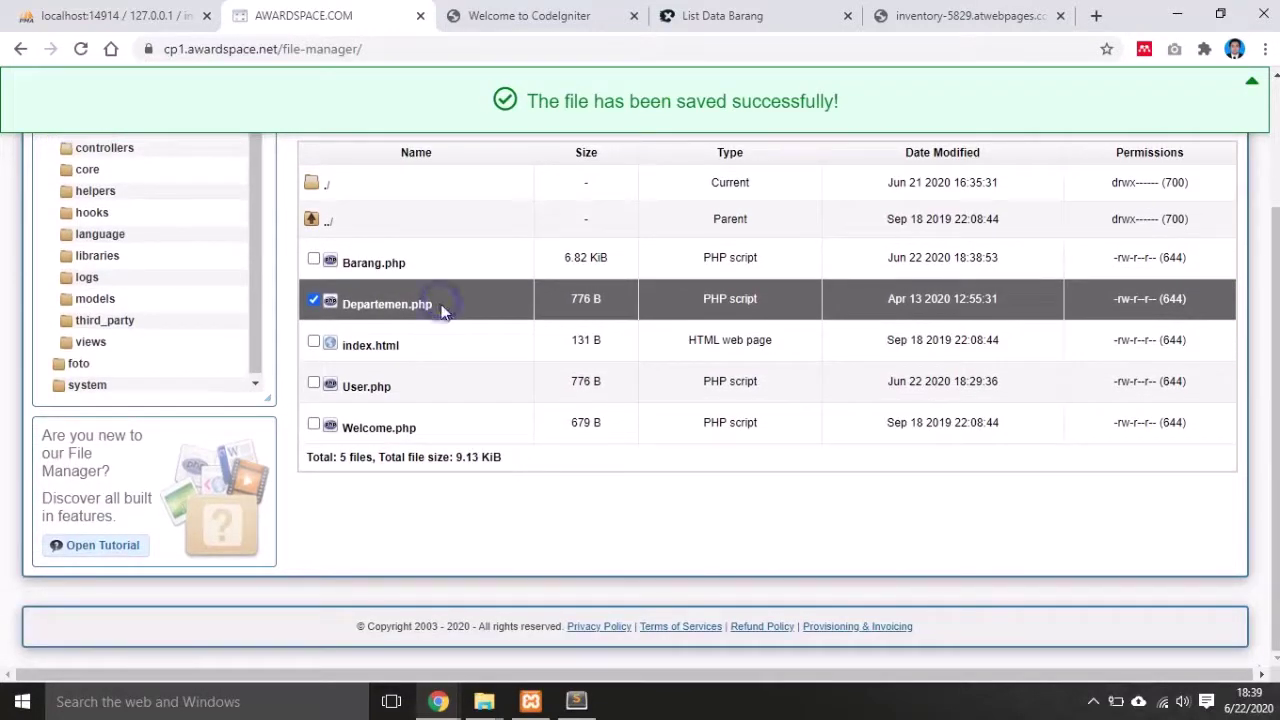
right_click(445, 307)
left_click(478, 314)
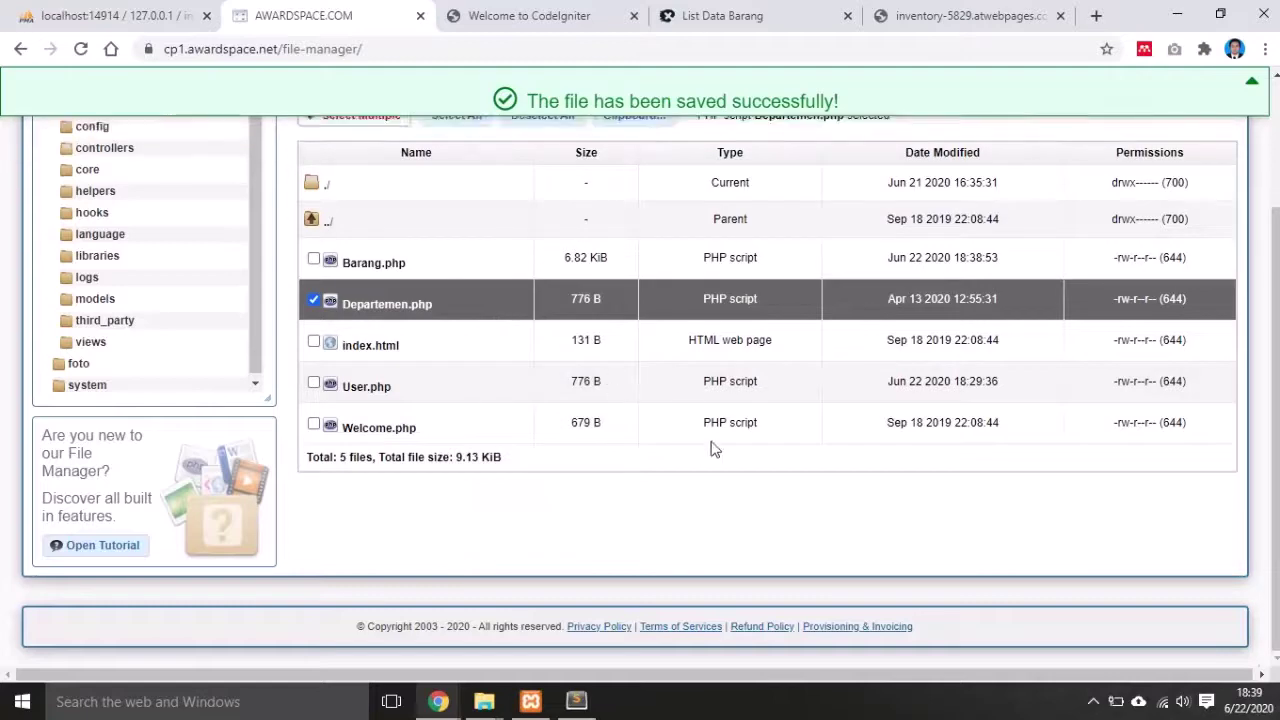
scroll(711, 446, "up", 2)
right_click(383, 478)
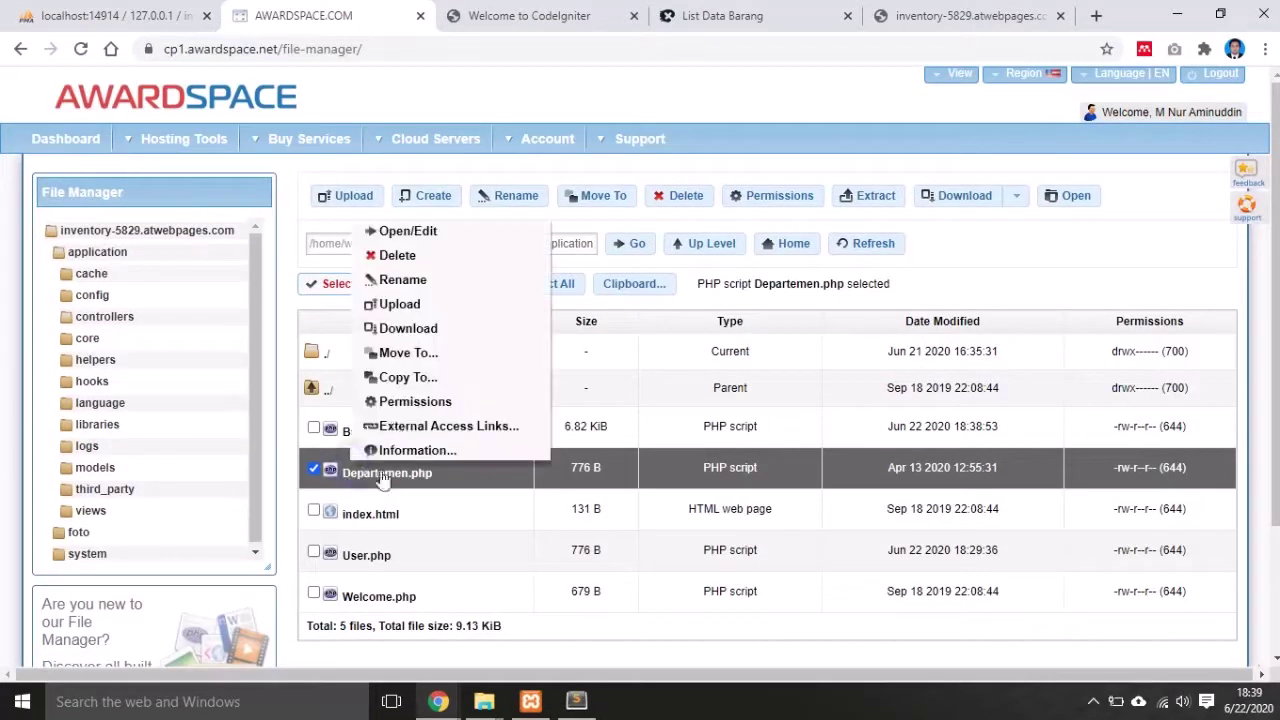
left_click(414, 229)
- Clear the mistaken file selection, select only Departemen.php and try again to open it for editing
left_click(470, 440)
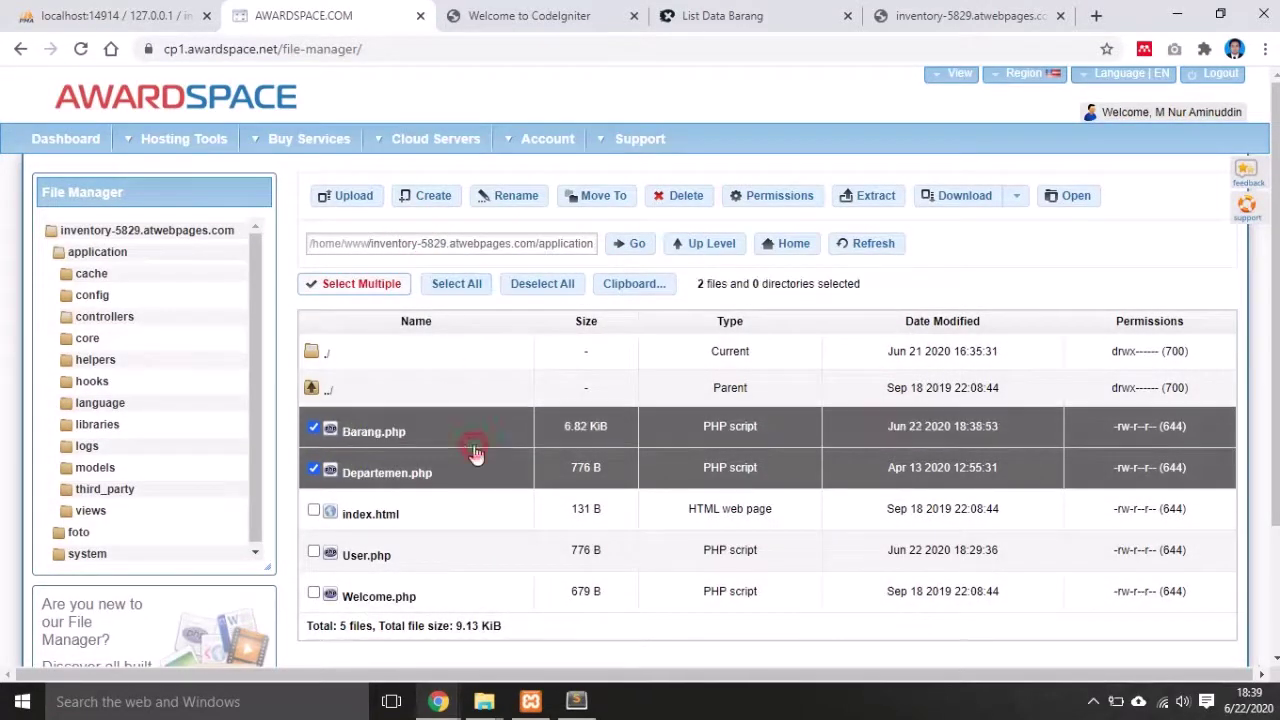
left_click(437, 478)
left_click(313, 438)
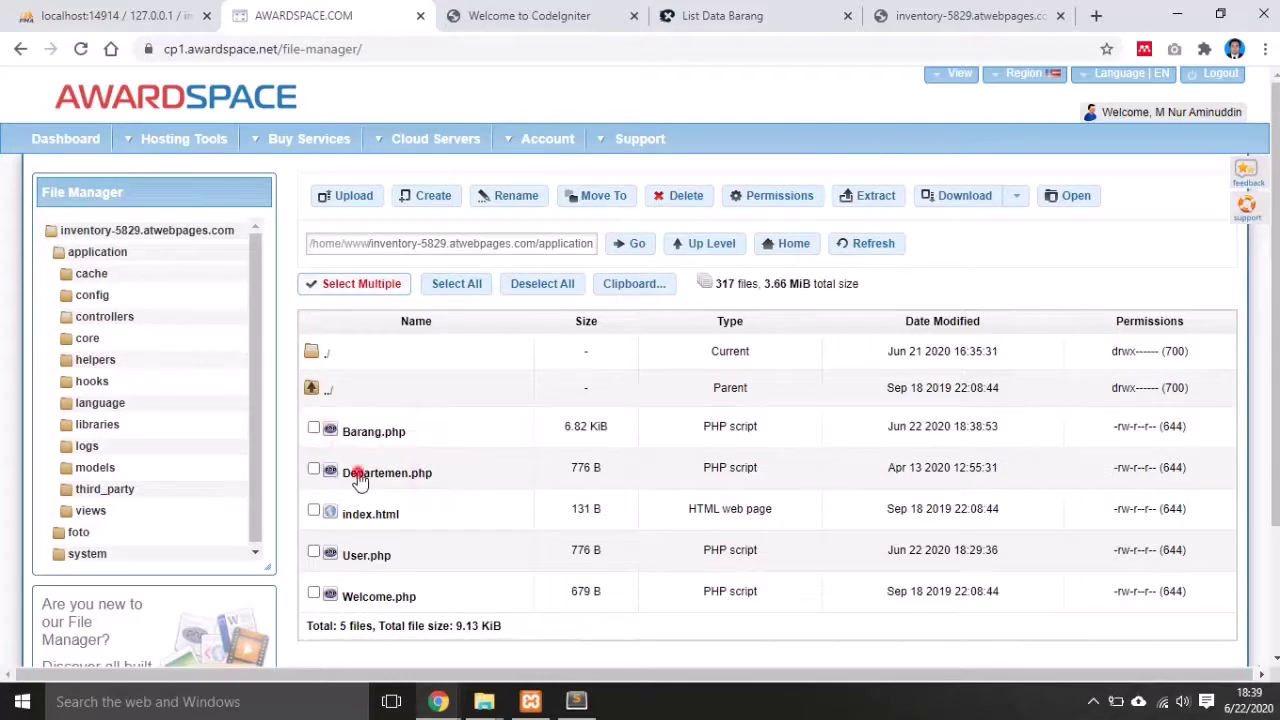
left_click(358, 473)
right_click(358, 472)
left_click(429, 240)
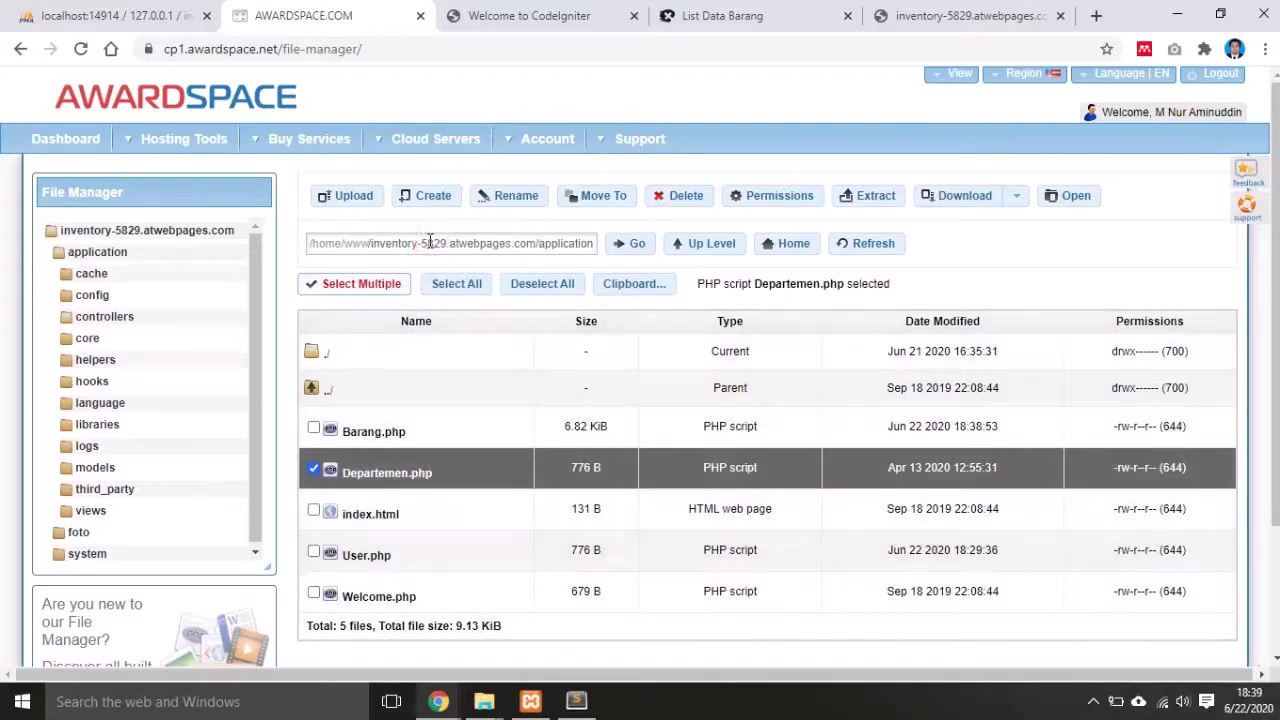
left_click(313, 470)
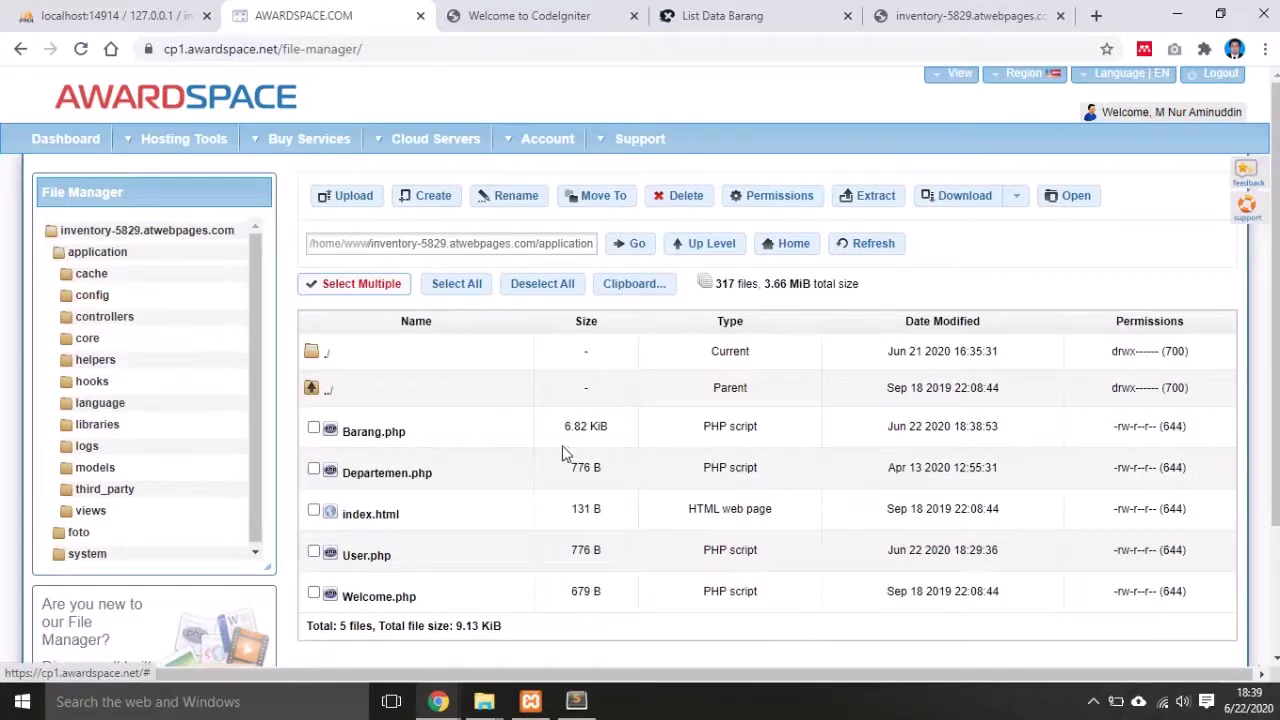
left_click(345, 472)
right_click(345, 472)
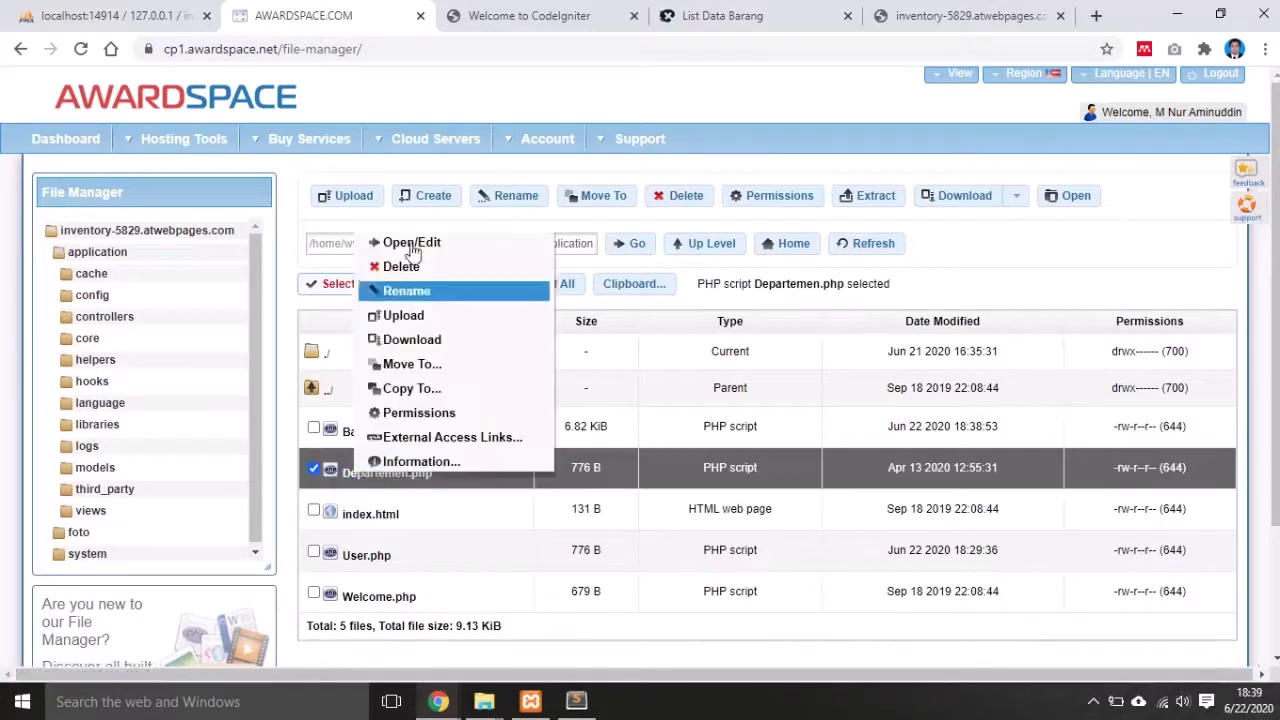
left_click(415, 243)
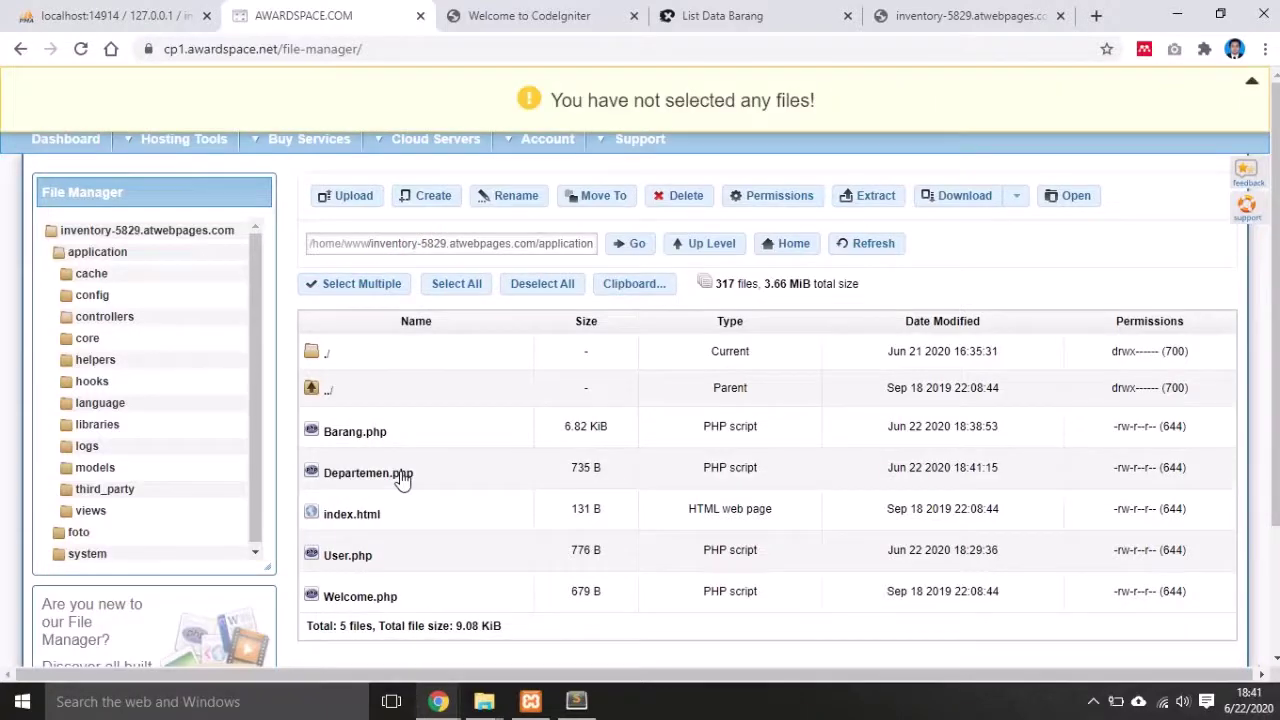
- Open Departemen.php, paste the Access-Control-Allow-Origin header line below the Departemen_model load in the constructor, save and return to the file list
right_click(400, 476)
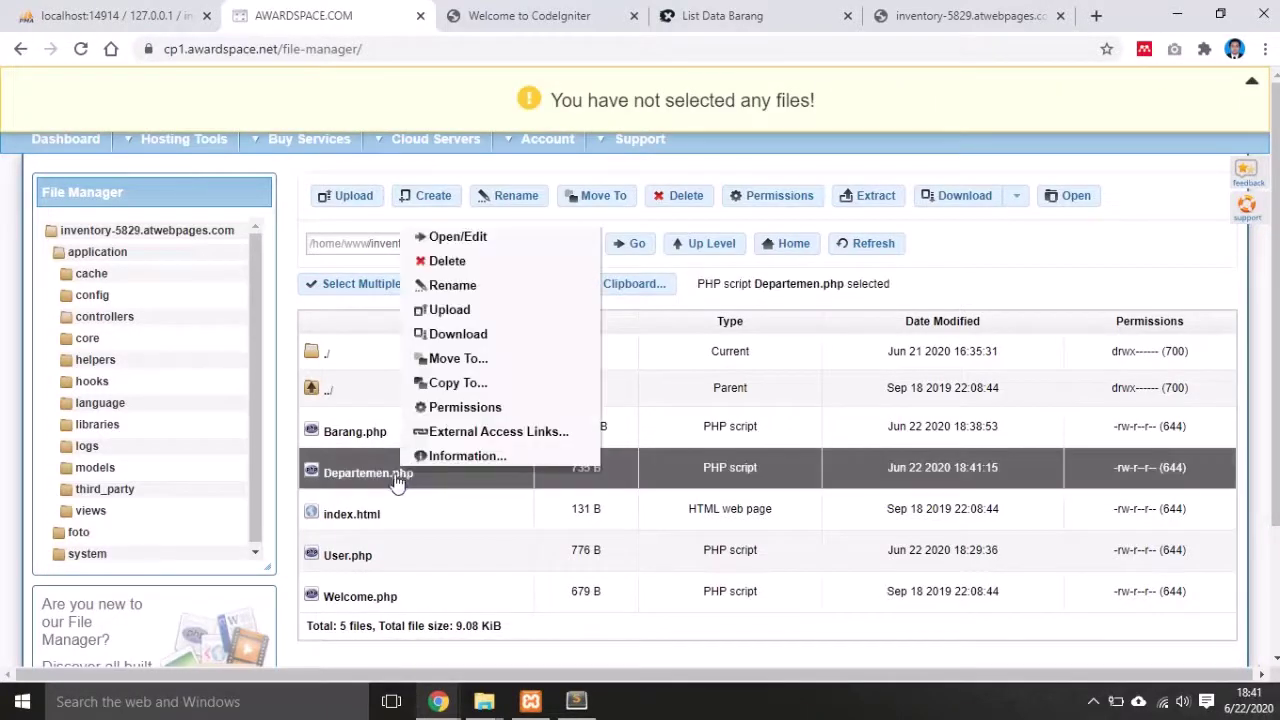
left_click(430, 238)
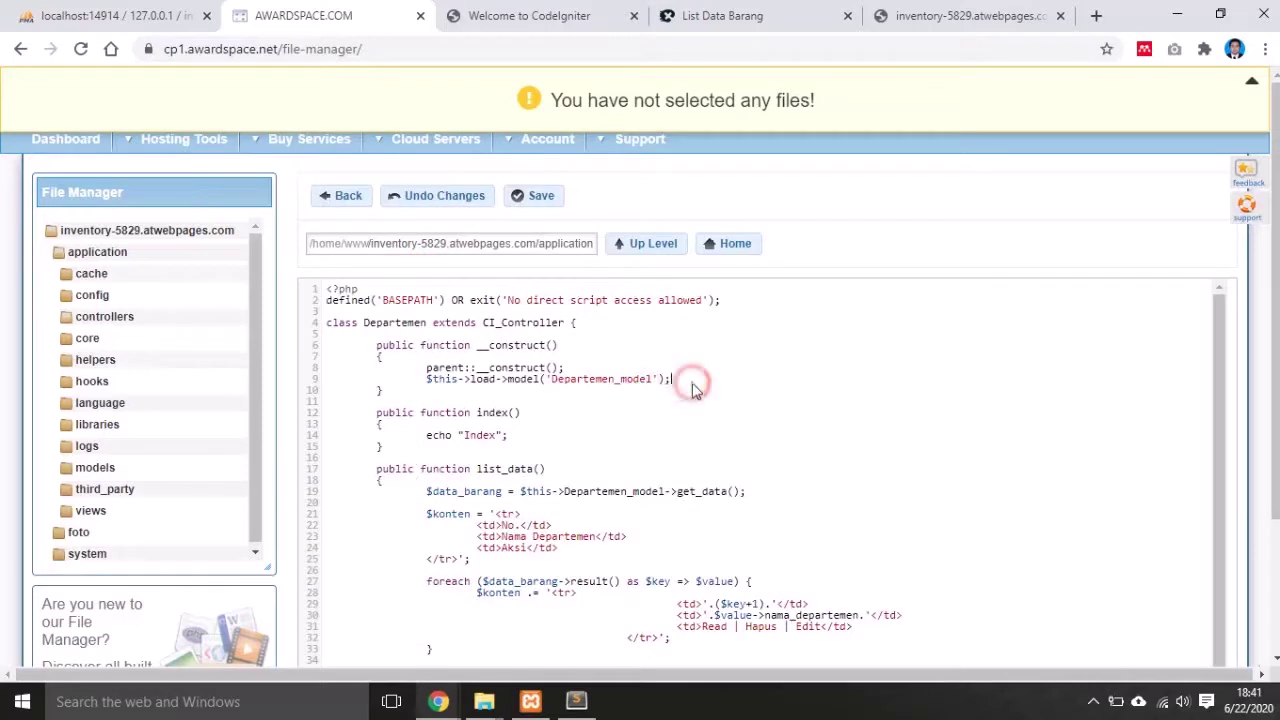
left_click(692, 384)
key("Return")
key("ctrl+v")
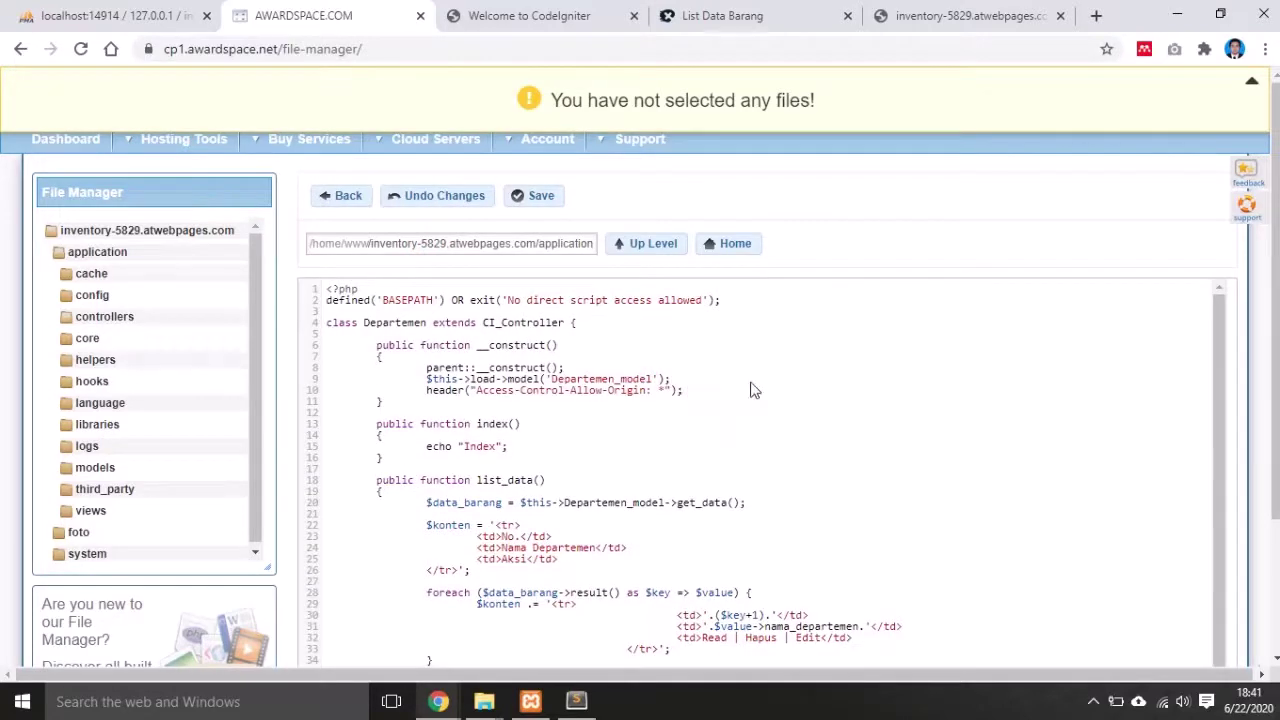
left_click(537, 196)
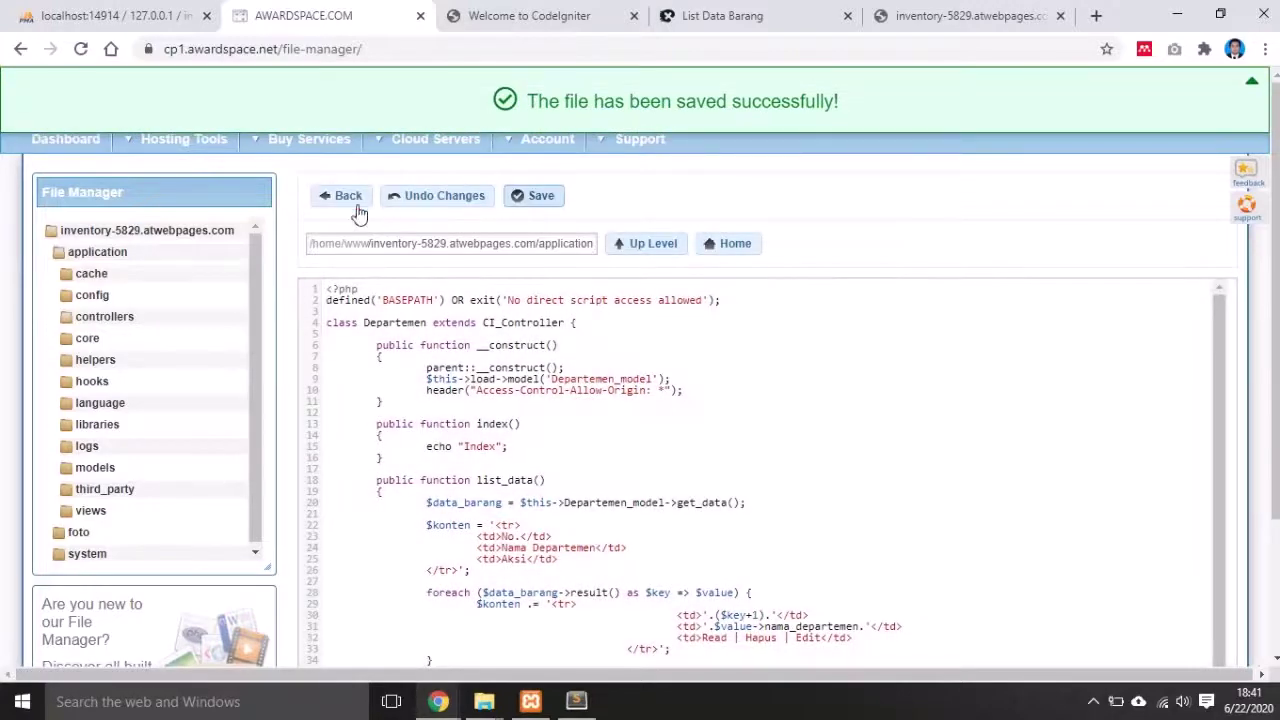
left_click(345, 198)
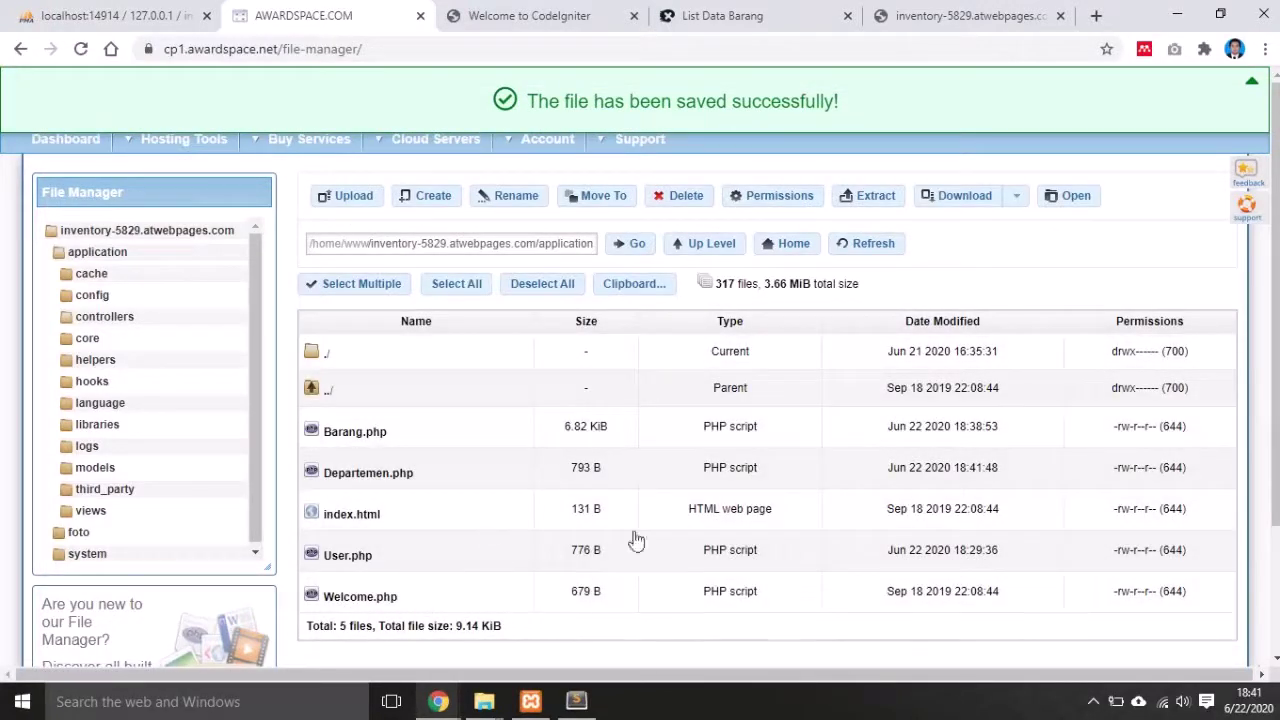
- Switch to the local client_inventory site, reload the Barang list and check its data table
left_click(778, 12)
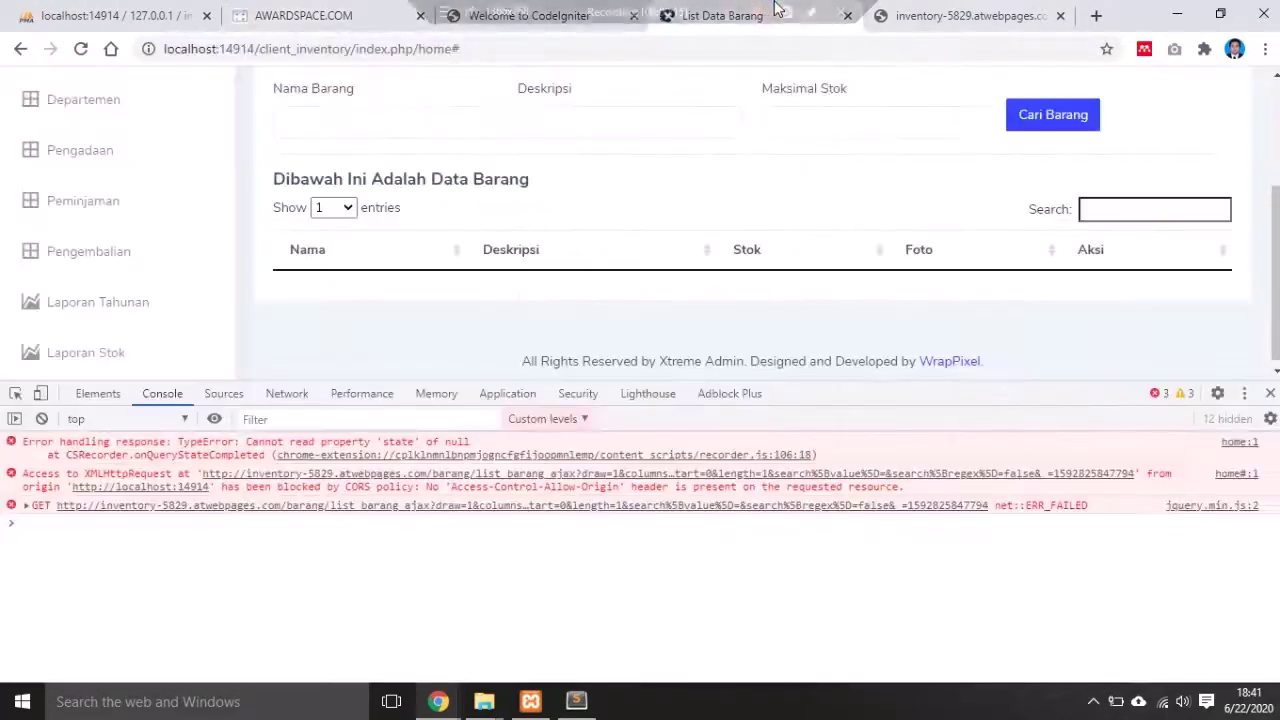
scroll(170, 190, "up", 2)
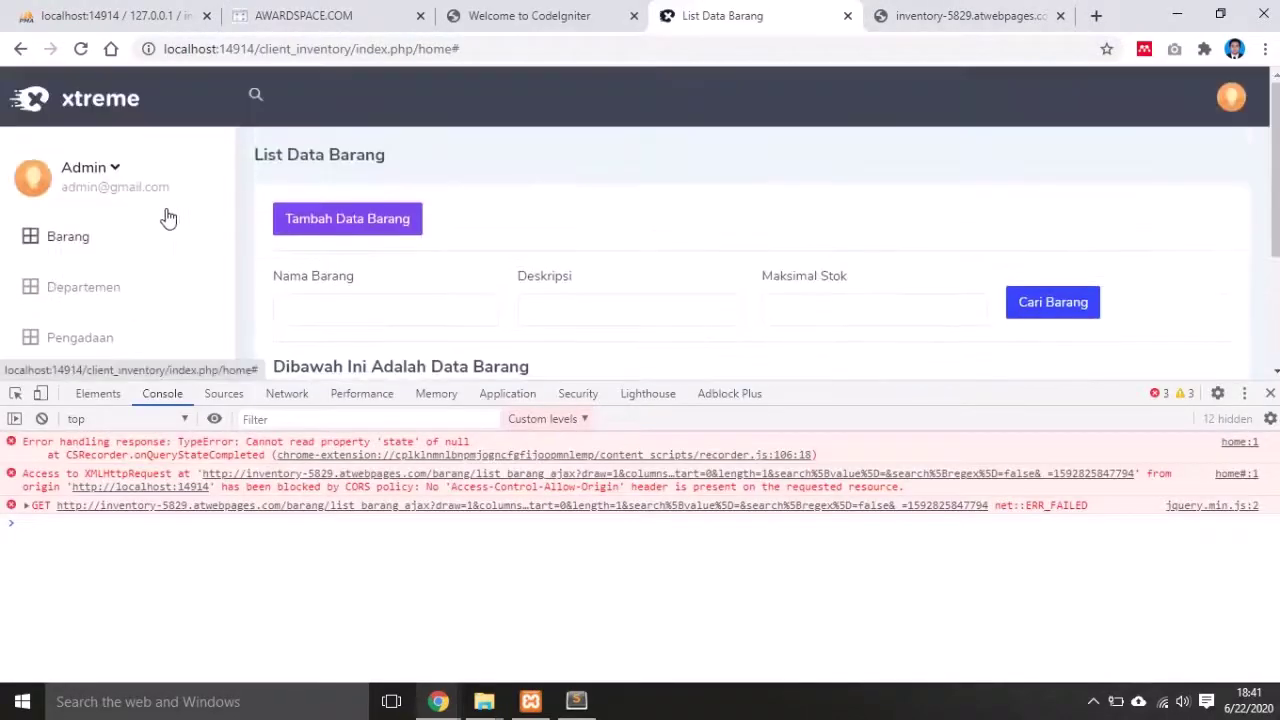
left_click(100, 237)
scroll(671, 174, "down", 1)
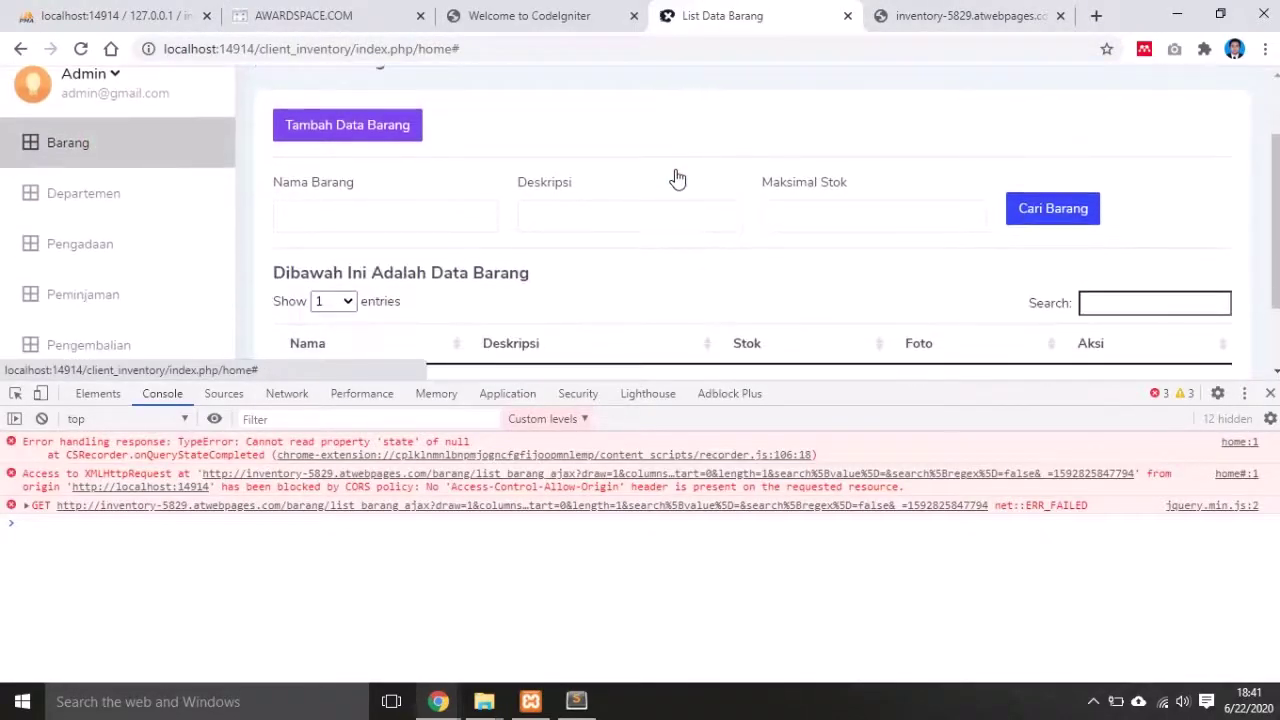
scroll(677, 178, "down", 1)
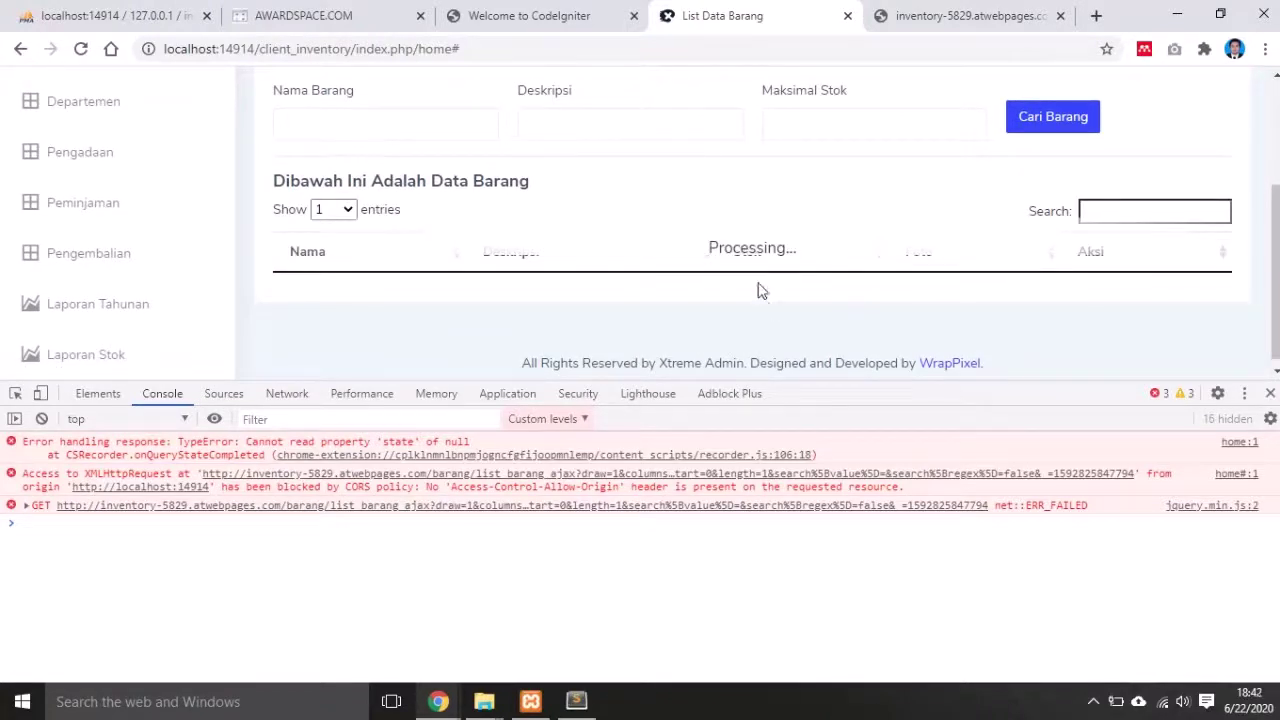
scroll(761, 288, "down", 1)
scroll(748, 246, "up", 3)
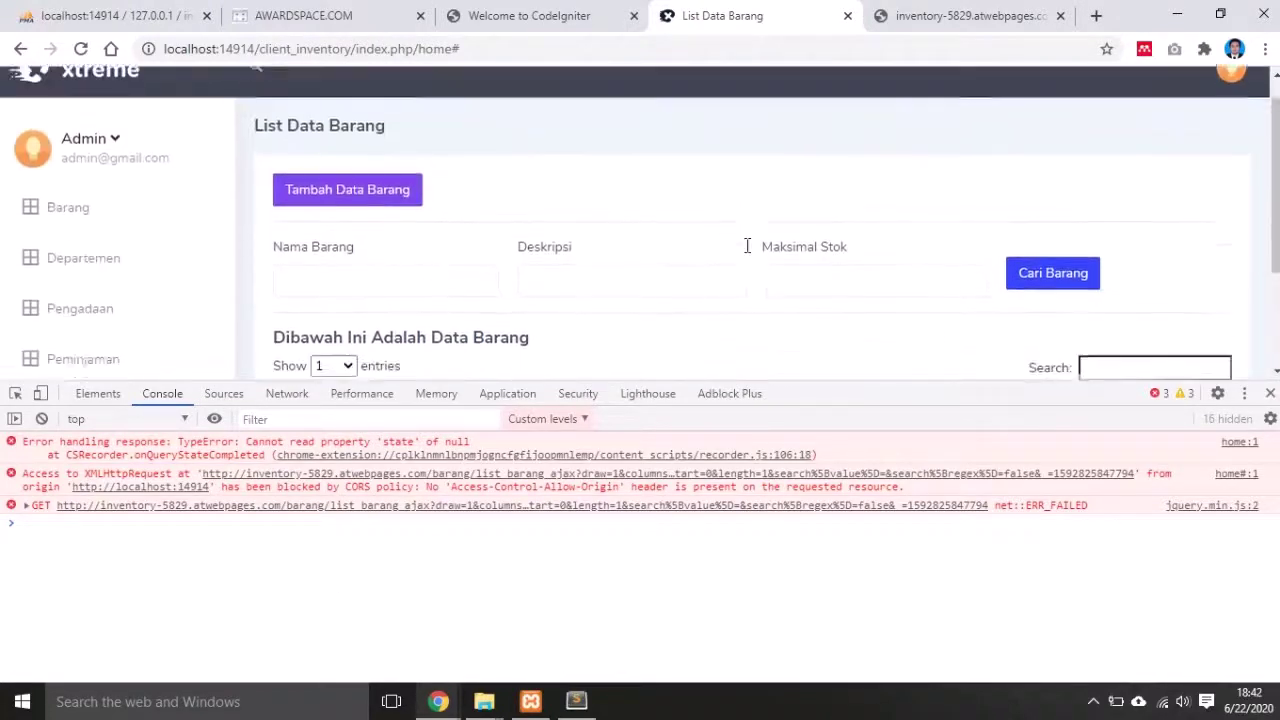
scroll(843, 263, "down", 3)
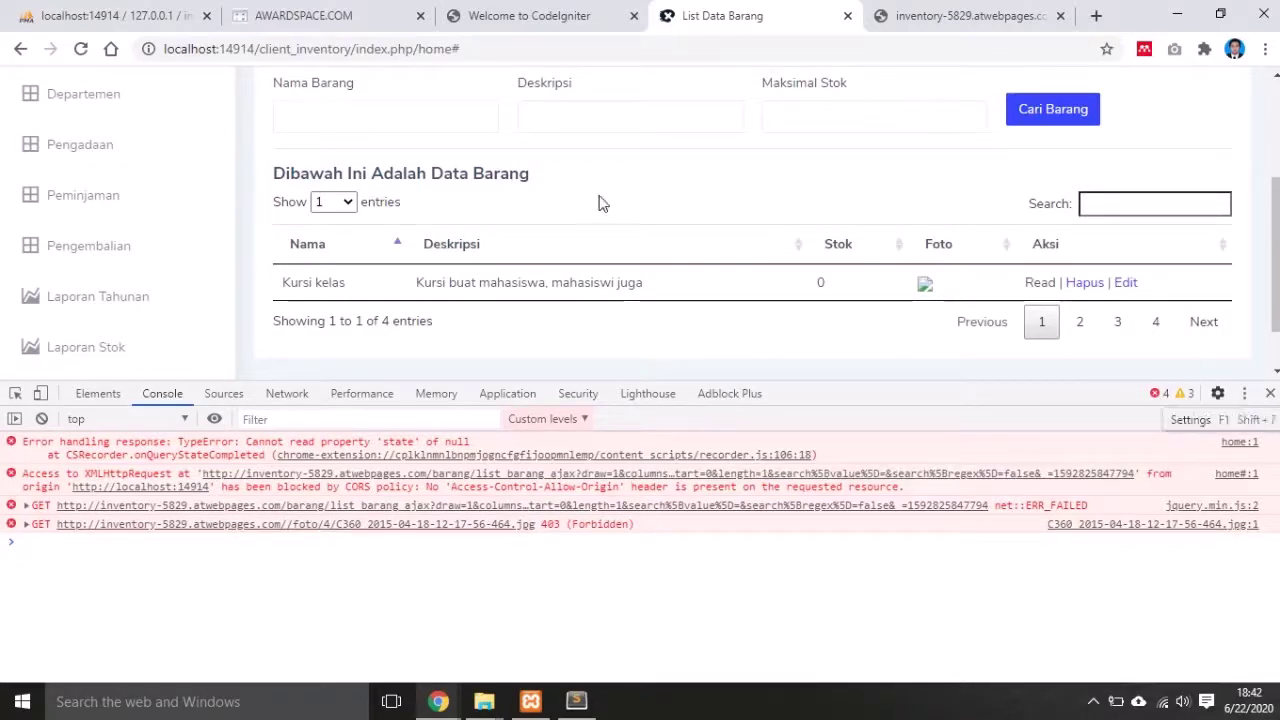
- Page the Barang table forward, set it to show ALL entries and close the developer console
scroll(640, 251, "up", 1)
scroll(614, 294, "down", 2)
left_click(1204, 259)
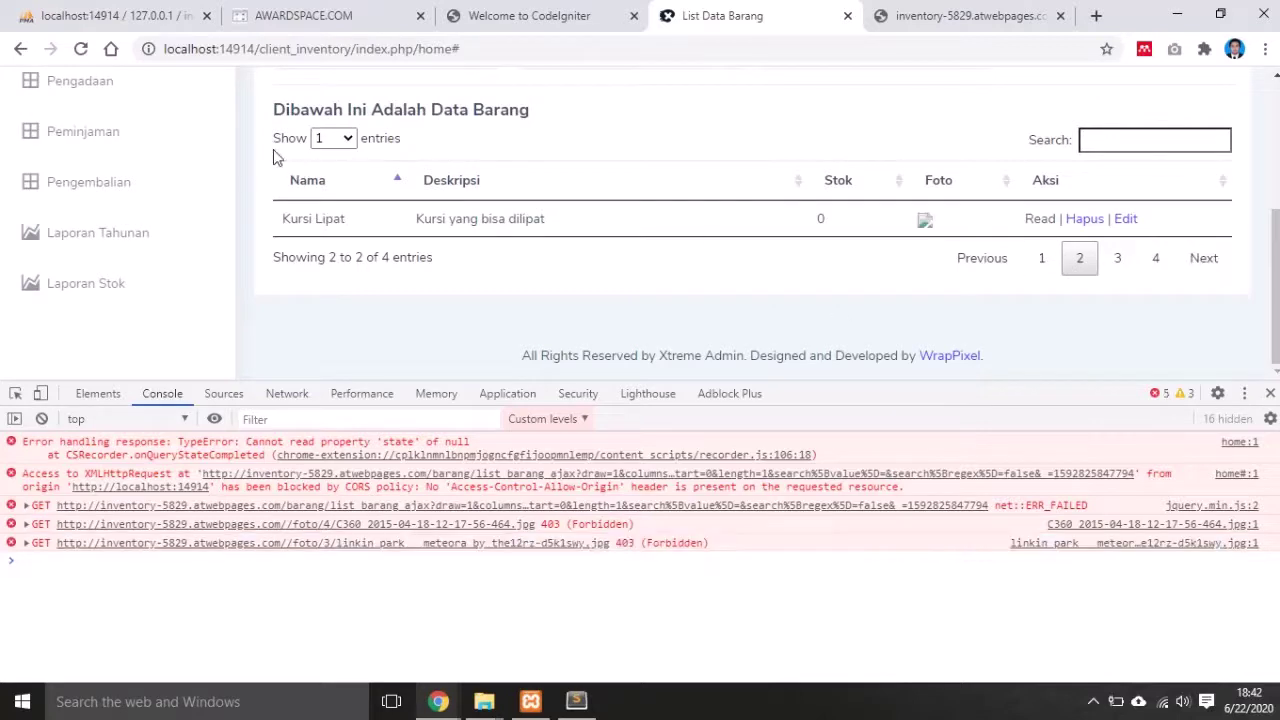
left_click(333, 138)
left_click(338, 213)
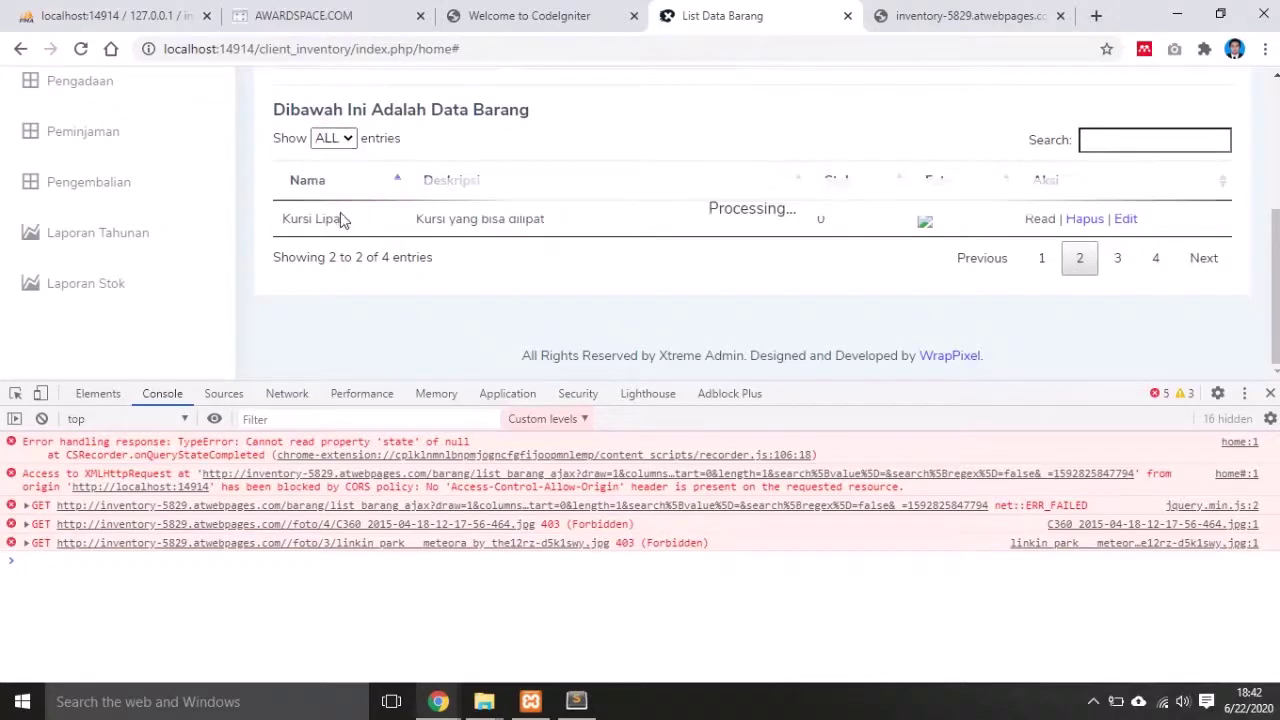
scroll(1029, 209, "down", 1)
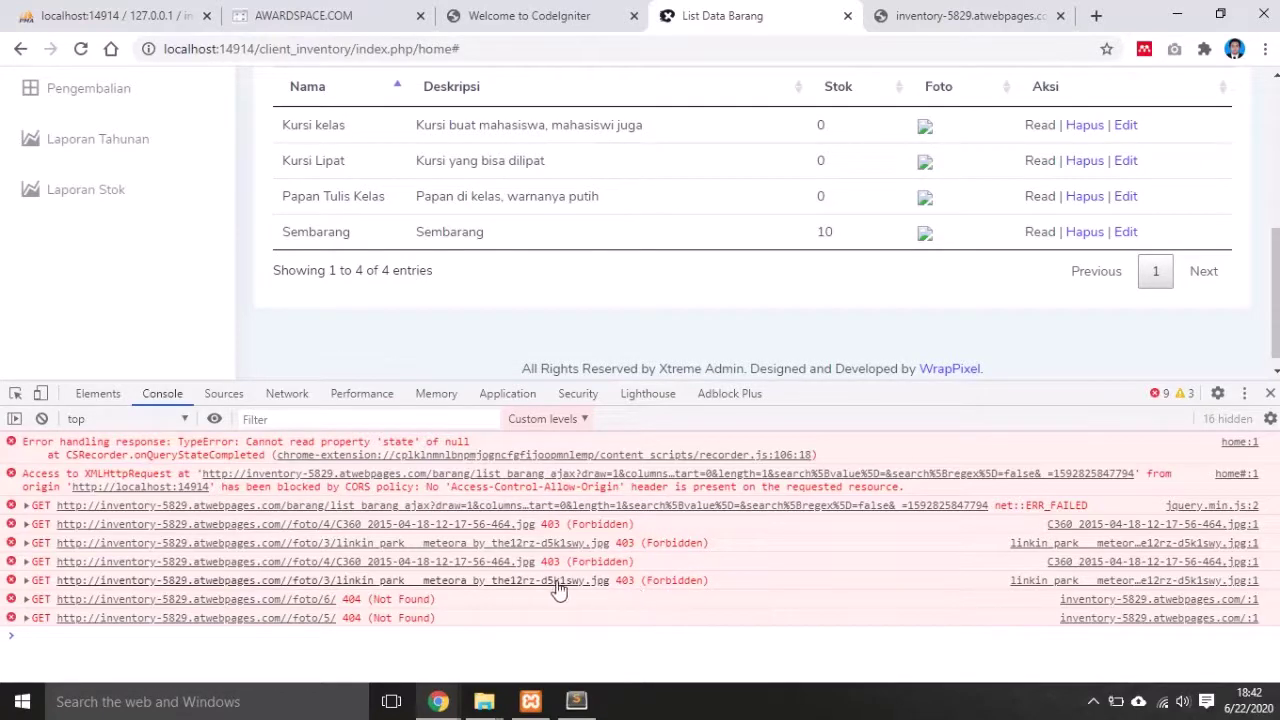
left_click(1270, 393)
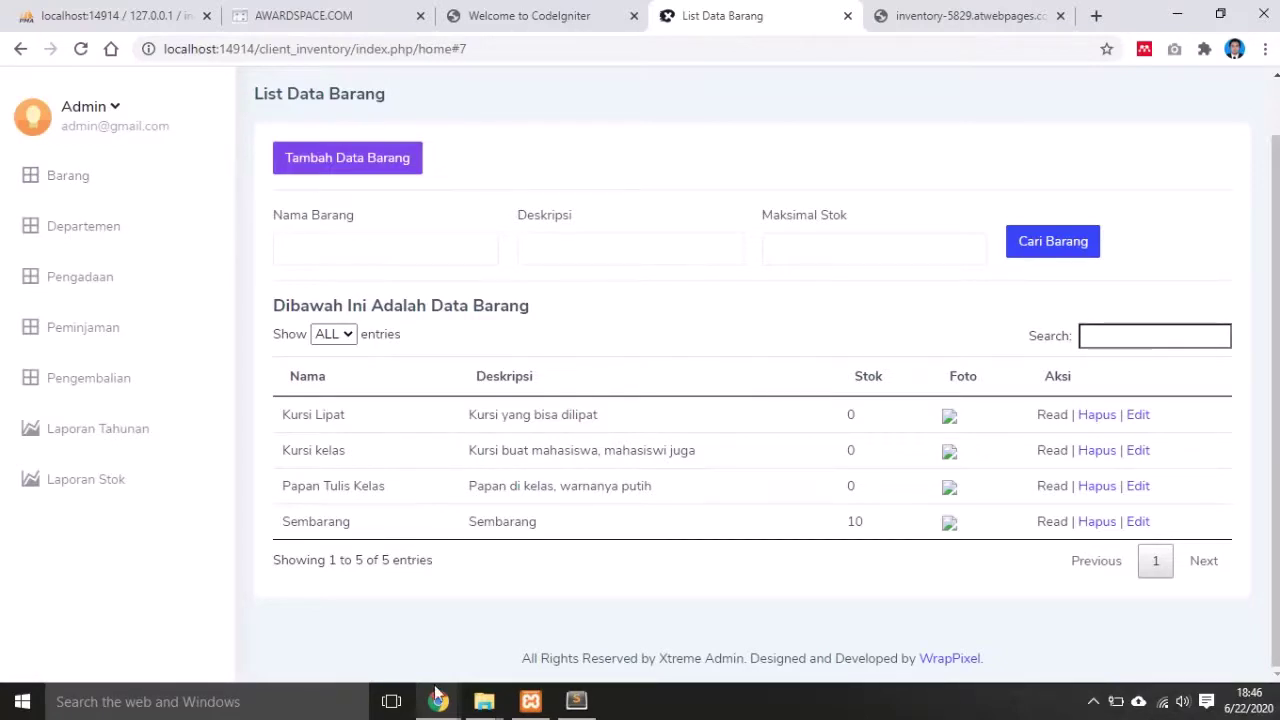
- Move the AwardSpace Hotlink Protection article into the main browser window and read what it says about the image linking restriction
mouse_move(438, 695)
left_click(500, 634)
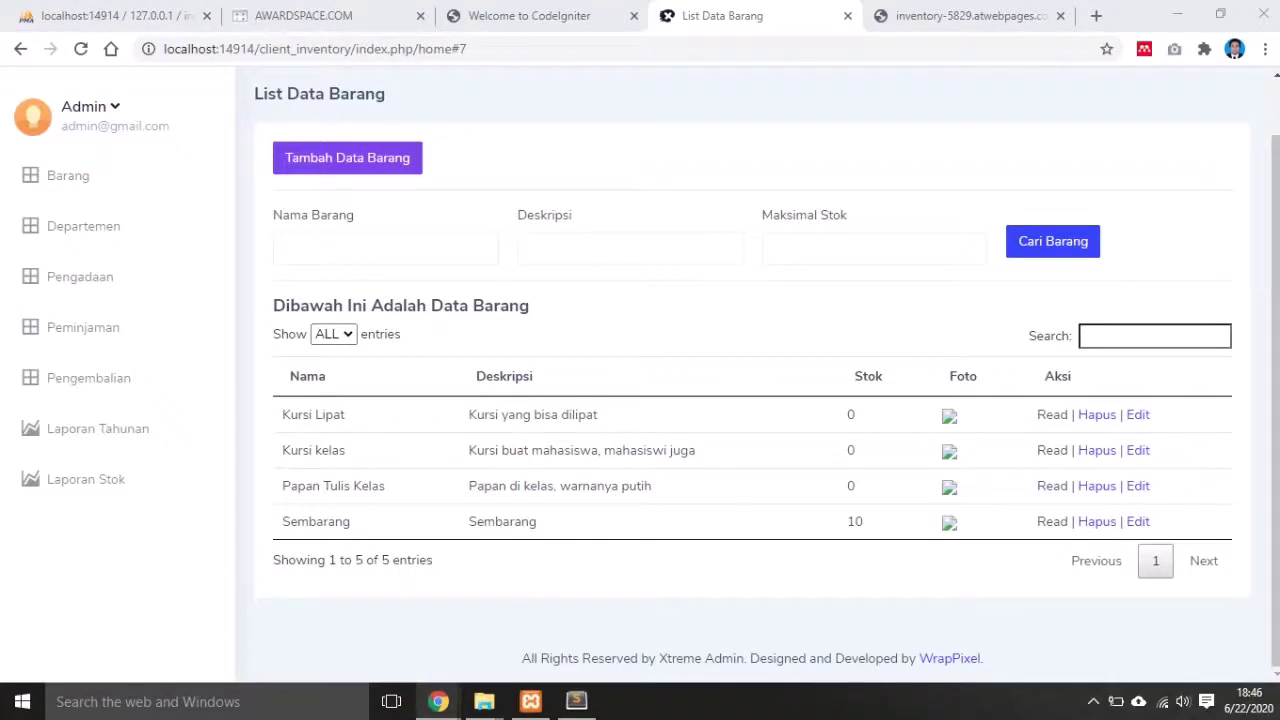
left_click_drag(1278, 100, 935, 3)
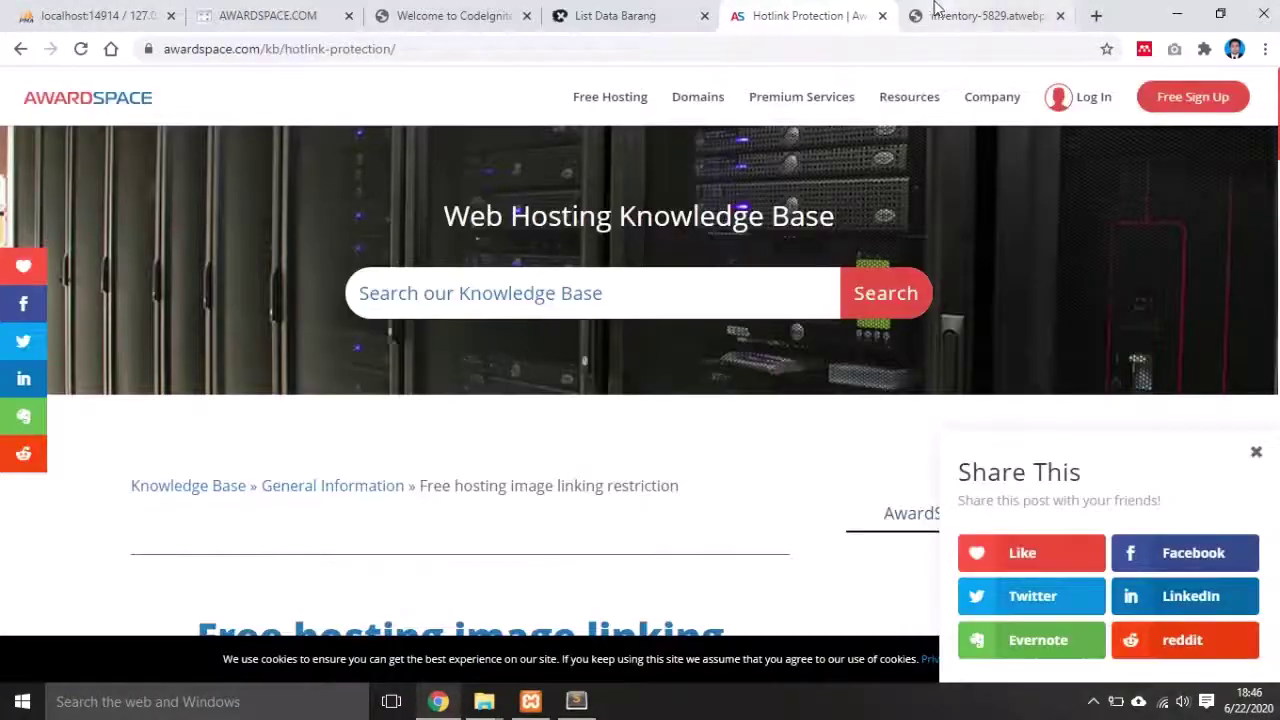
scroll(589, 363, "down", 4)
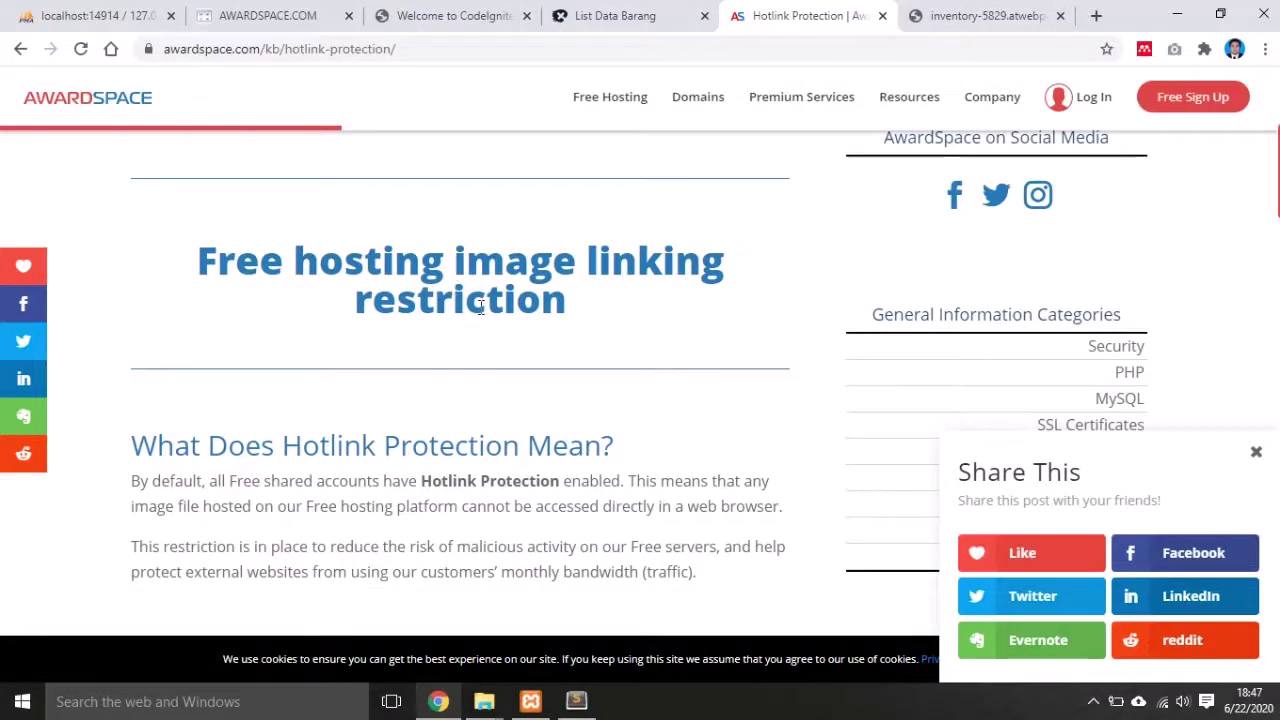
scroll(479, 309, "down", 1)
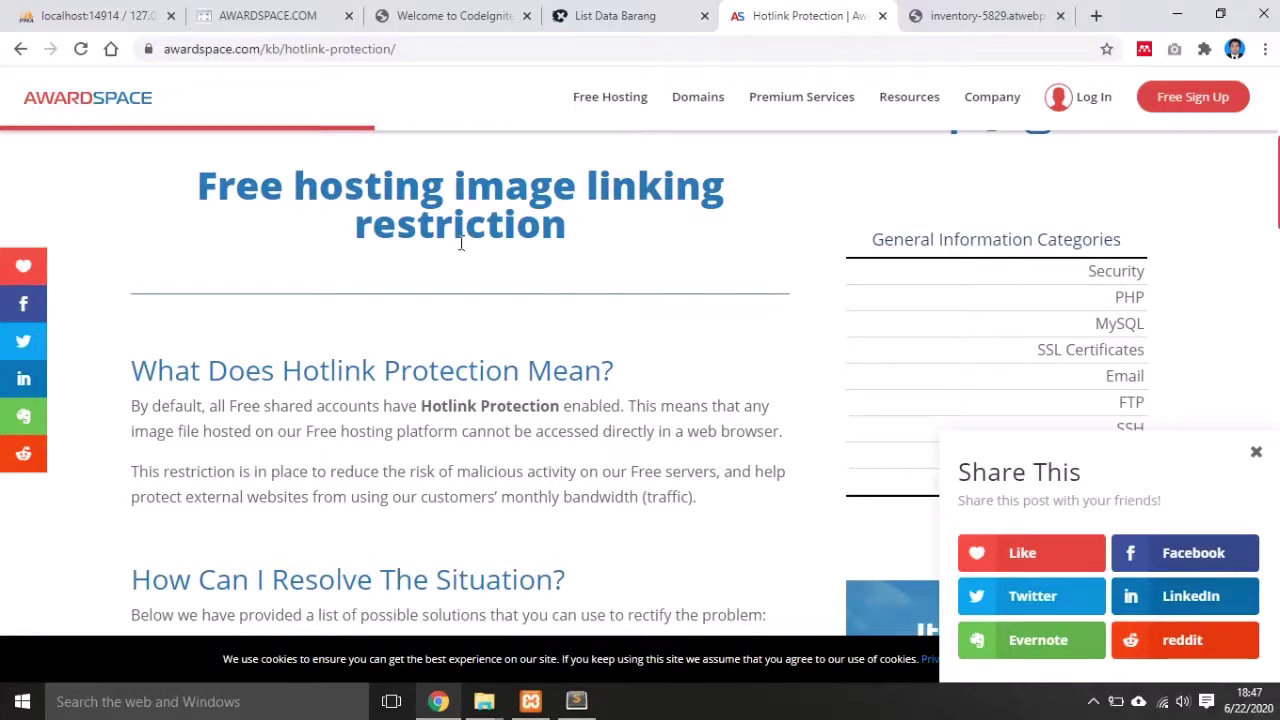
- Dismiss the share pop-up on the Hotlink Protection article and read its instructions for resolving the image restriction
left_click(300, 10)
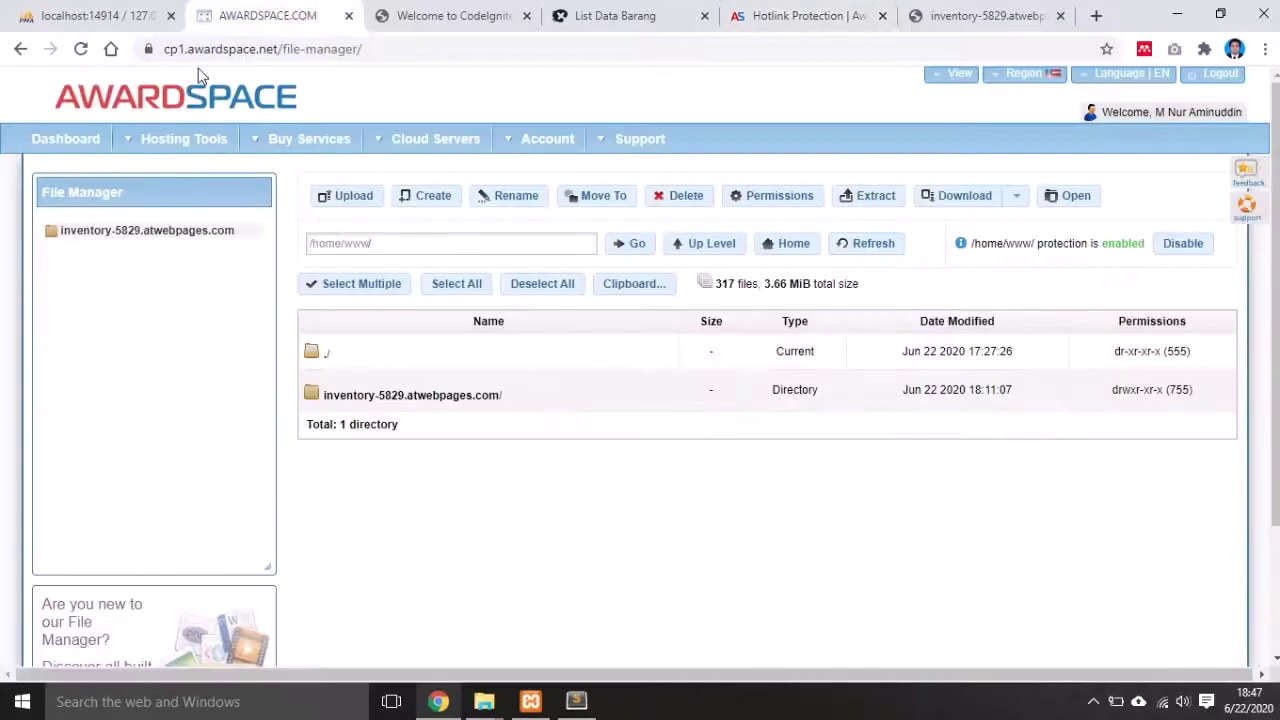
left_click(810, 14)
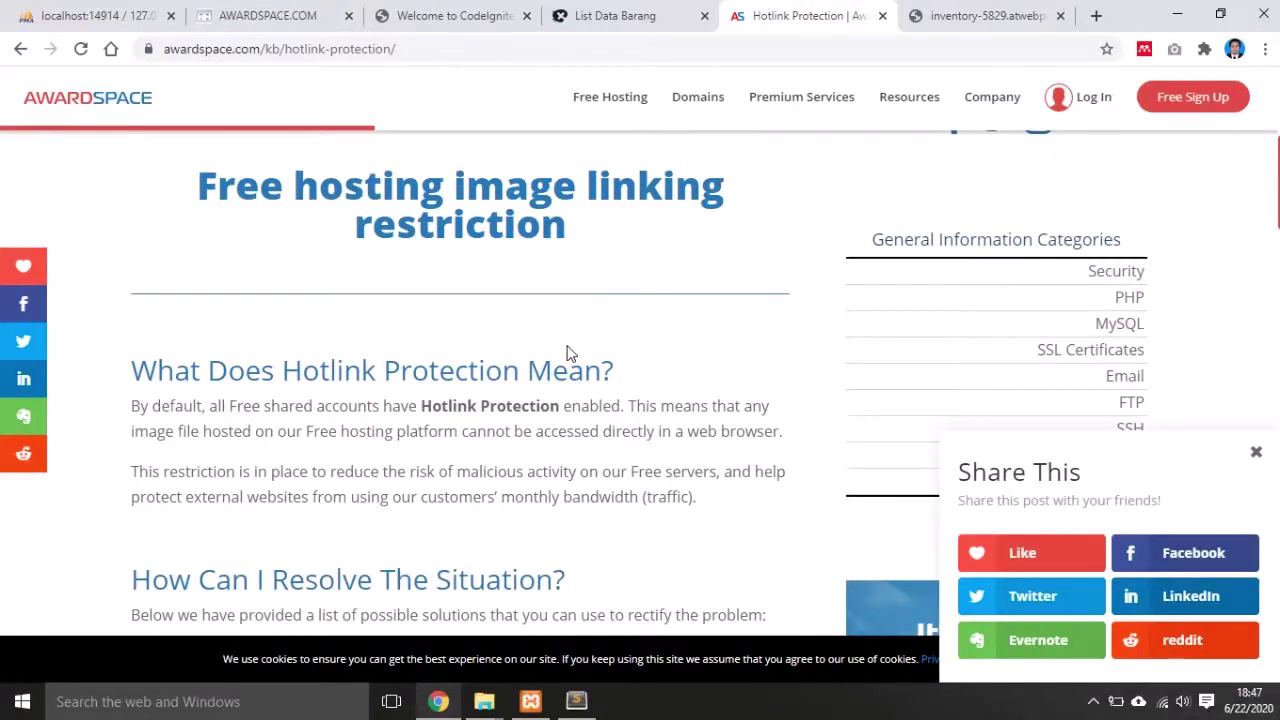
scroll(587, 413, "down", 2)
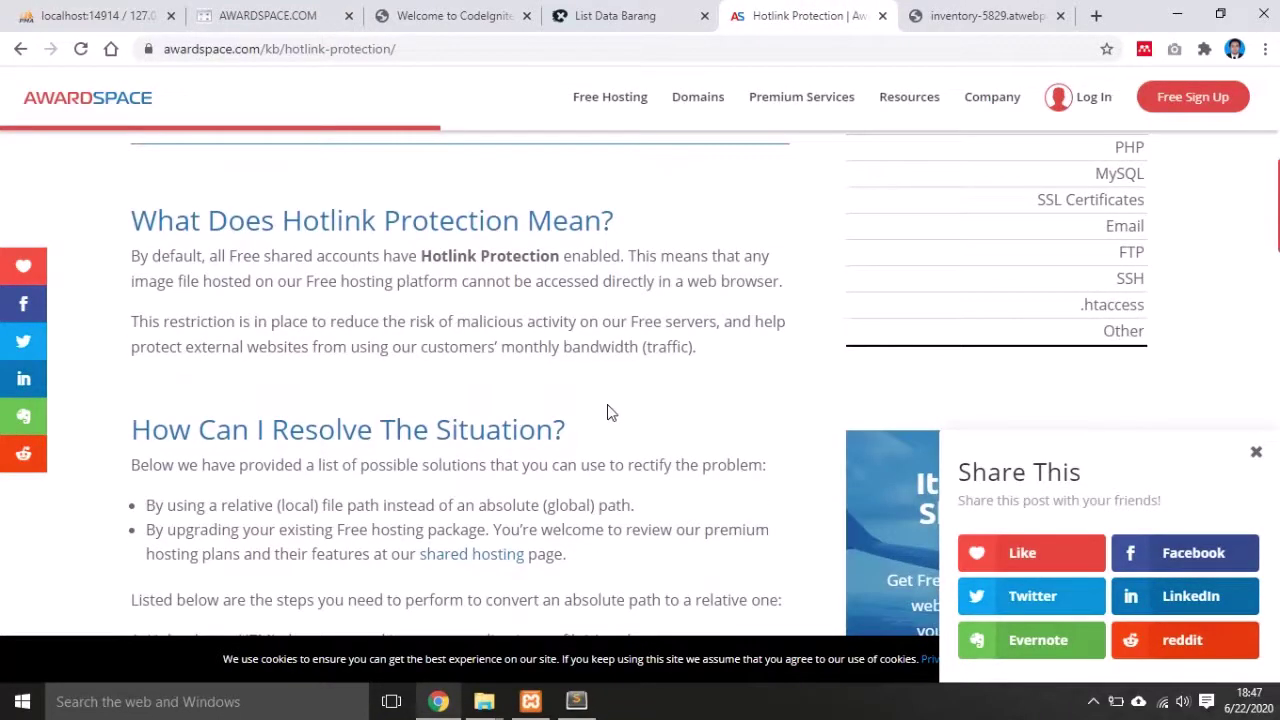
scroll(606, 414, "down", 1)
left_click(1256, 452)
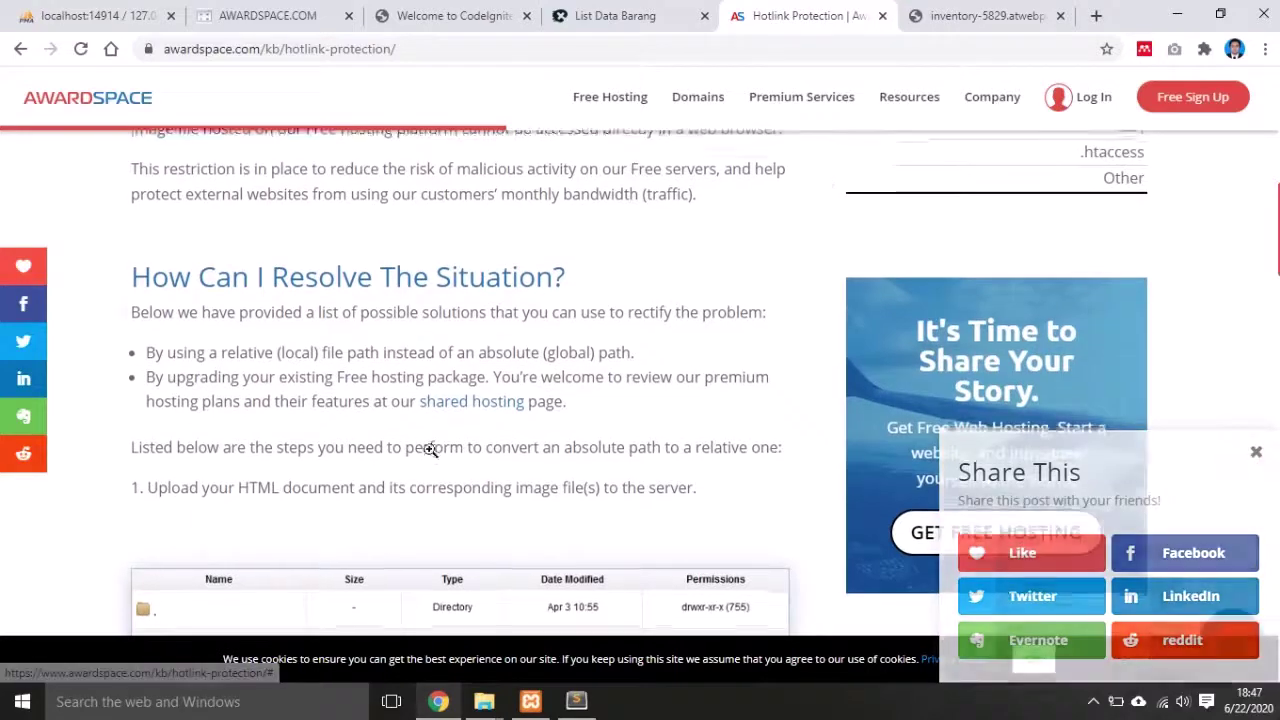
scroll(440, 440, "down", 3)
scroll(467, 421, "down", 2)
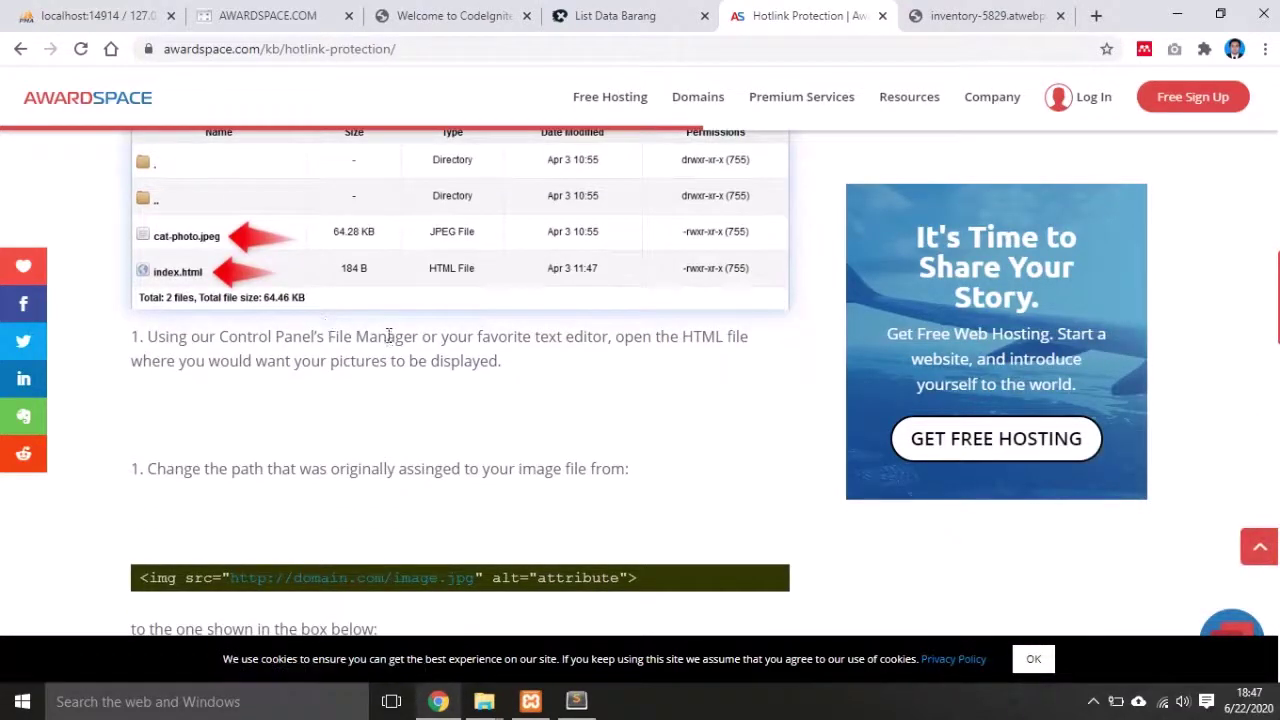
scroll(587, 447, "down", 3)
scroll(620, 449, "down", 2)
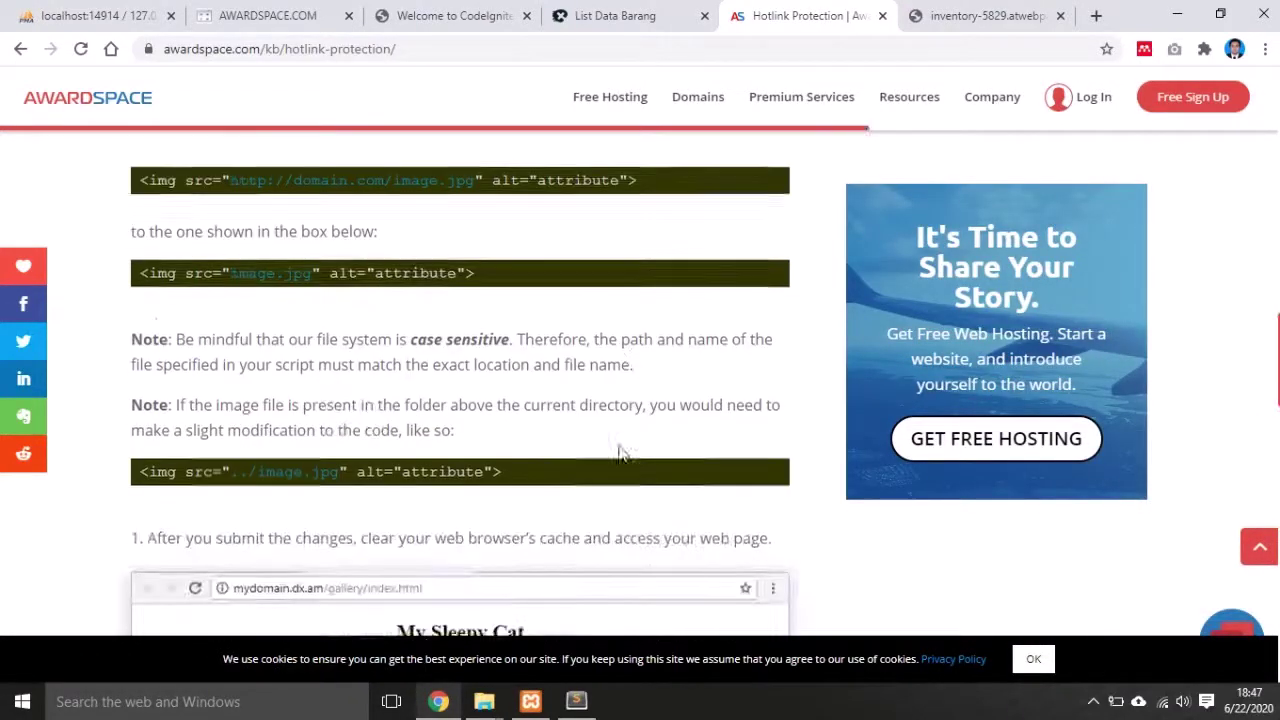
- Compare the article's list of possible solutions with its absolute and relative image path examples and the case-sensitivity note
scroll(414, 429, "up", 2)
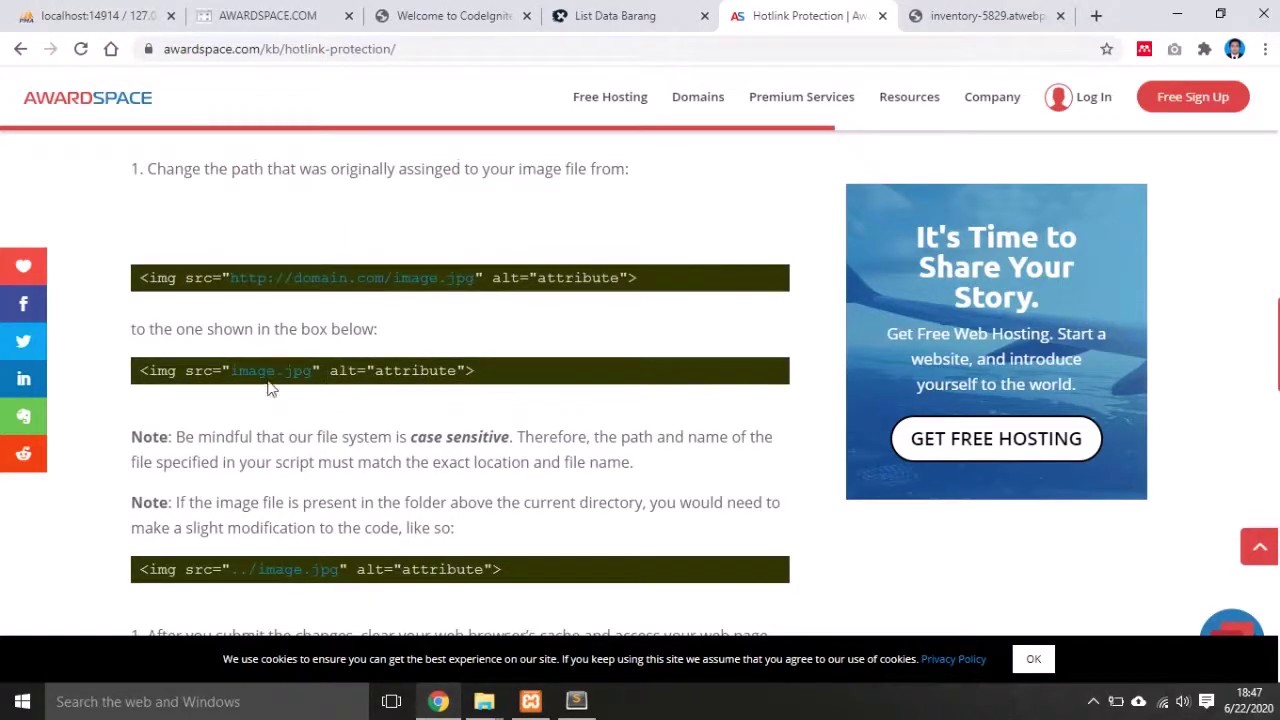
scroll(407, 428, "up", 8)
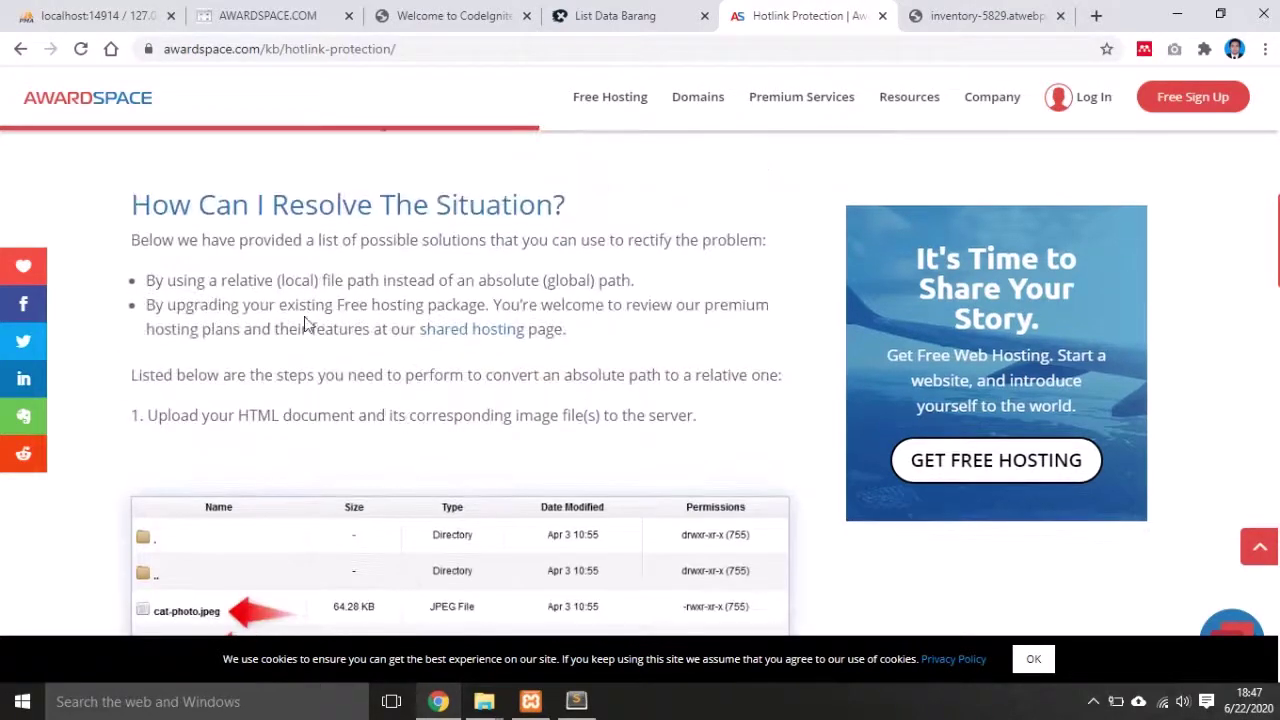
scroll(330, 280, "down", 8)
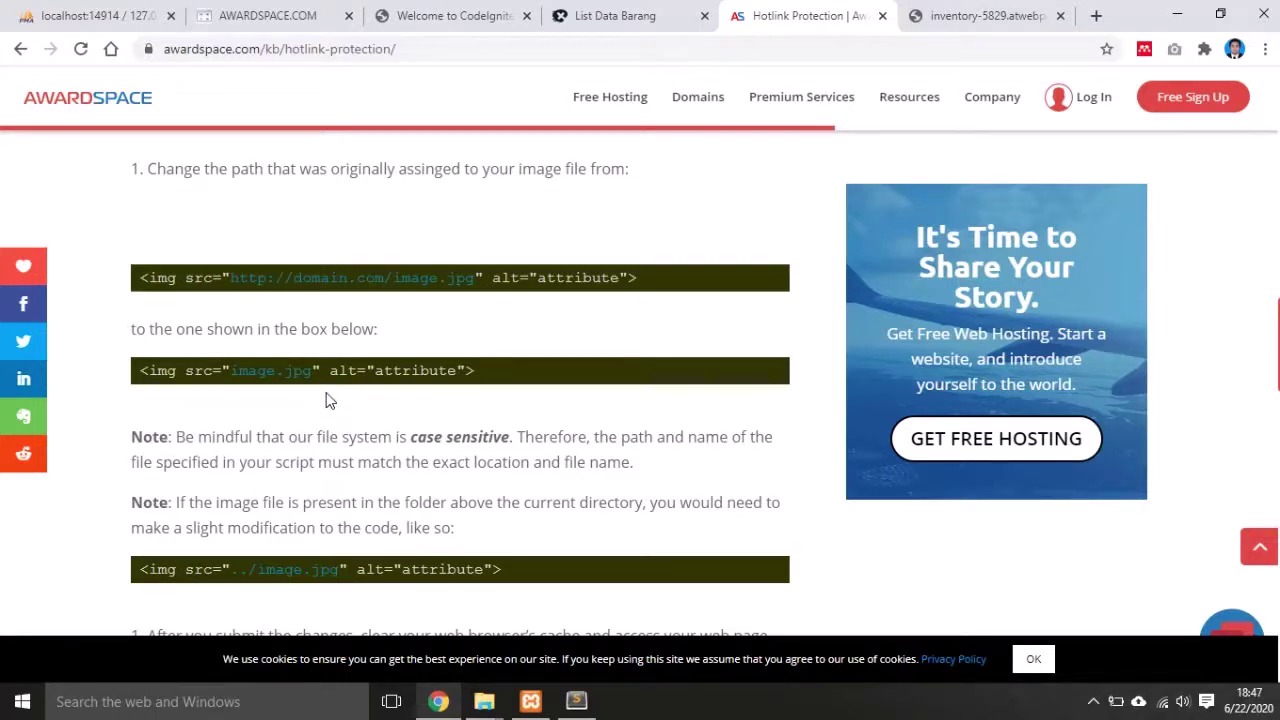
double_click(424, 436)
left_click(490, 437)
- Check the Foto column in the local Barang list and the backend's CodeIgniter welcome page, ending at the AwardSpace file manager
left_click(622, 8)
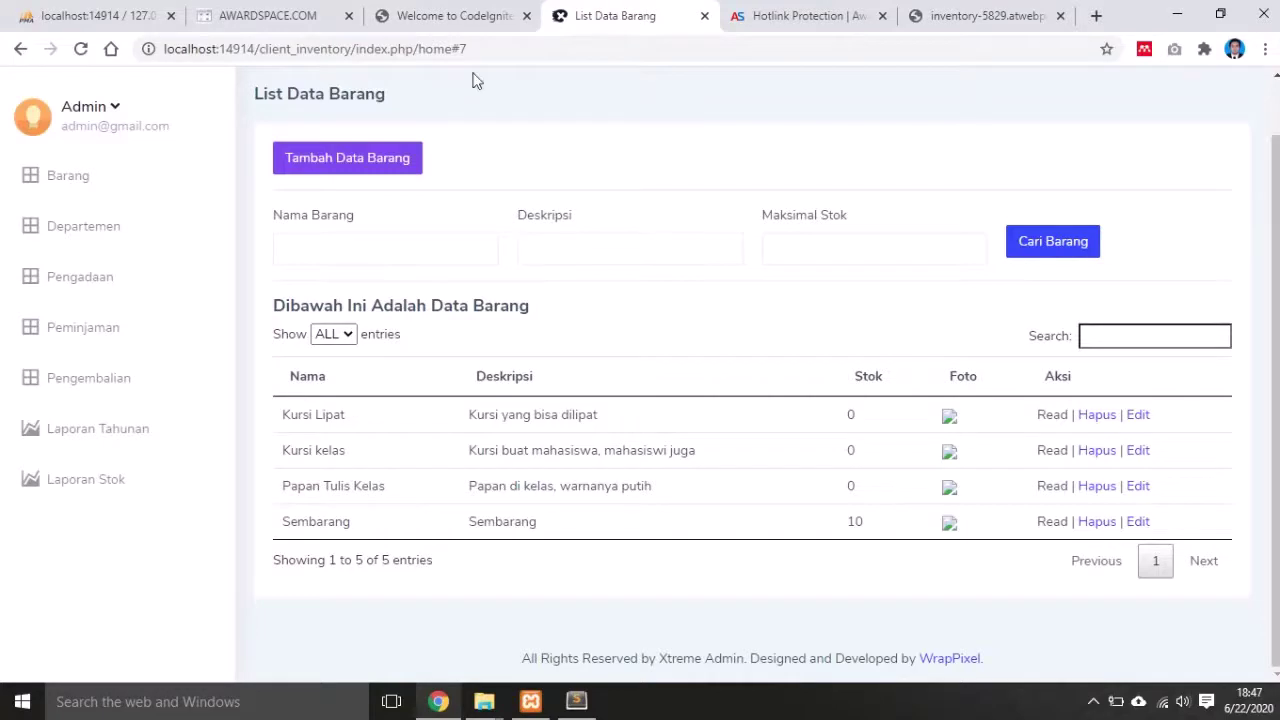
left_click(400, 8)
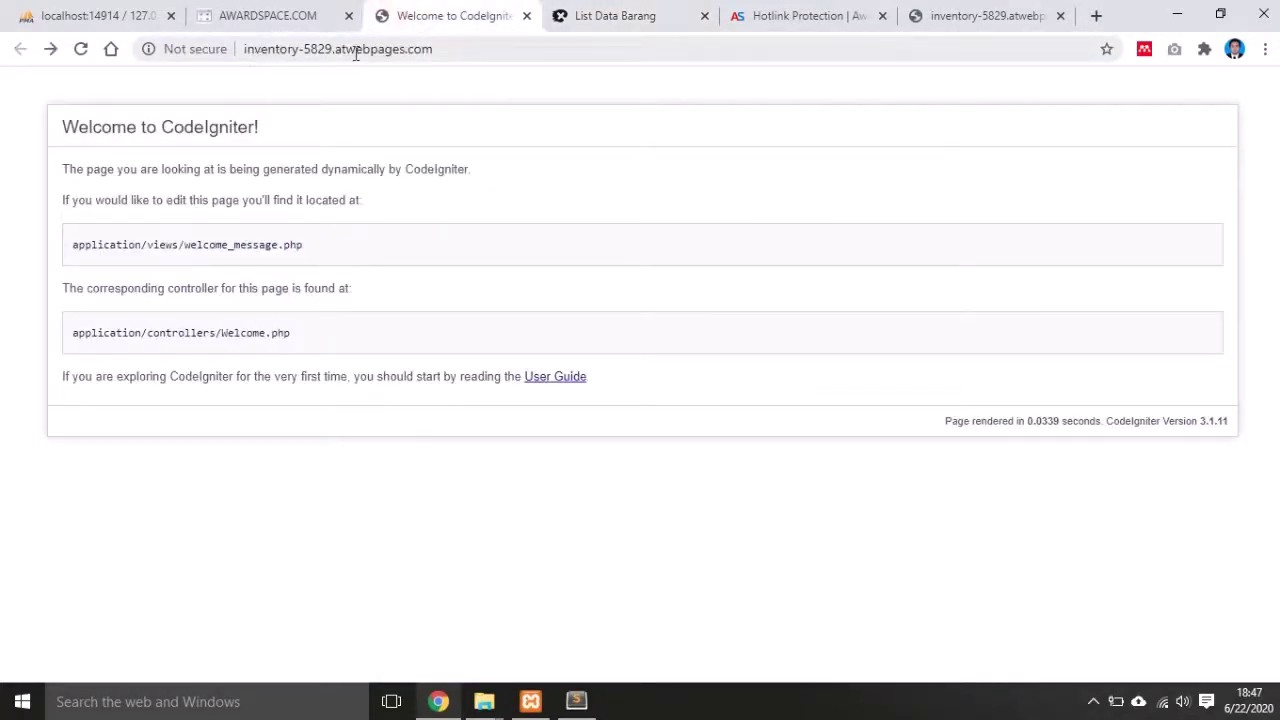
left_click(285, 22)
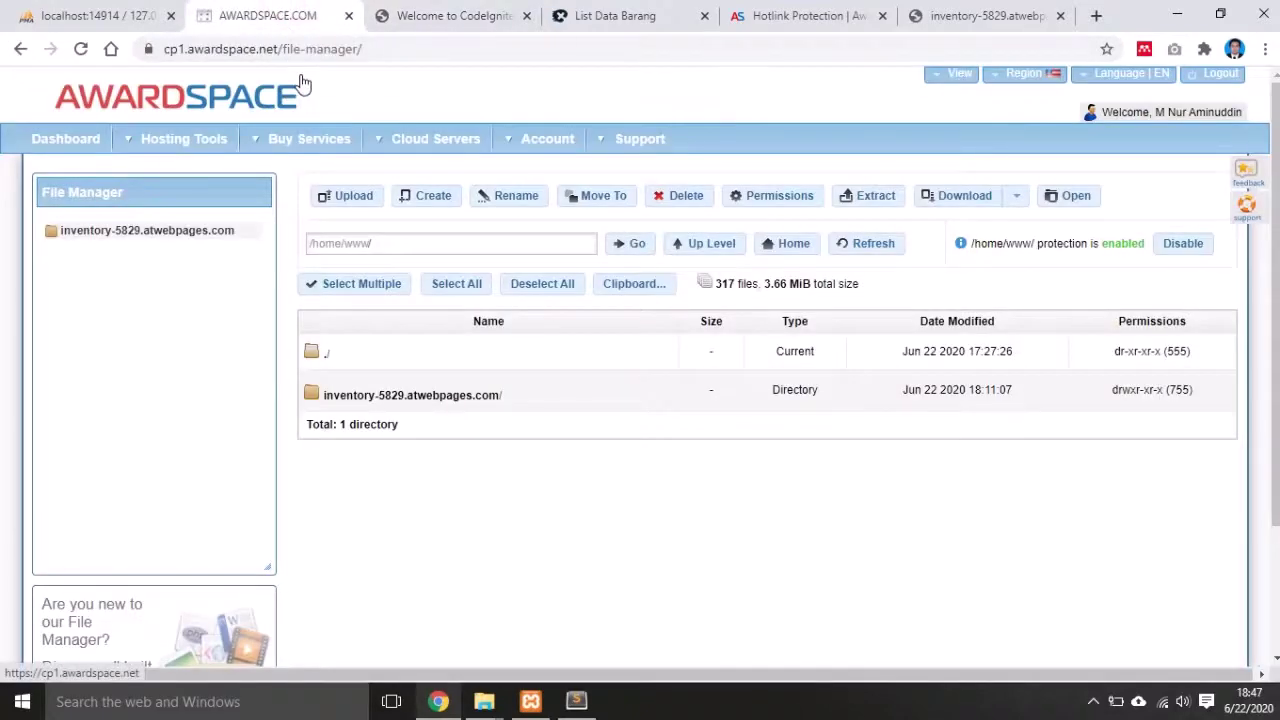